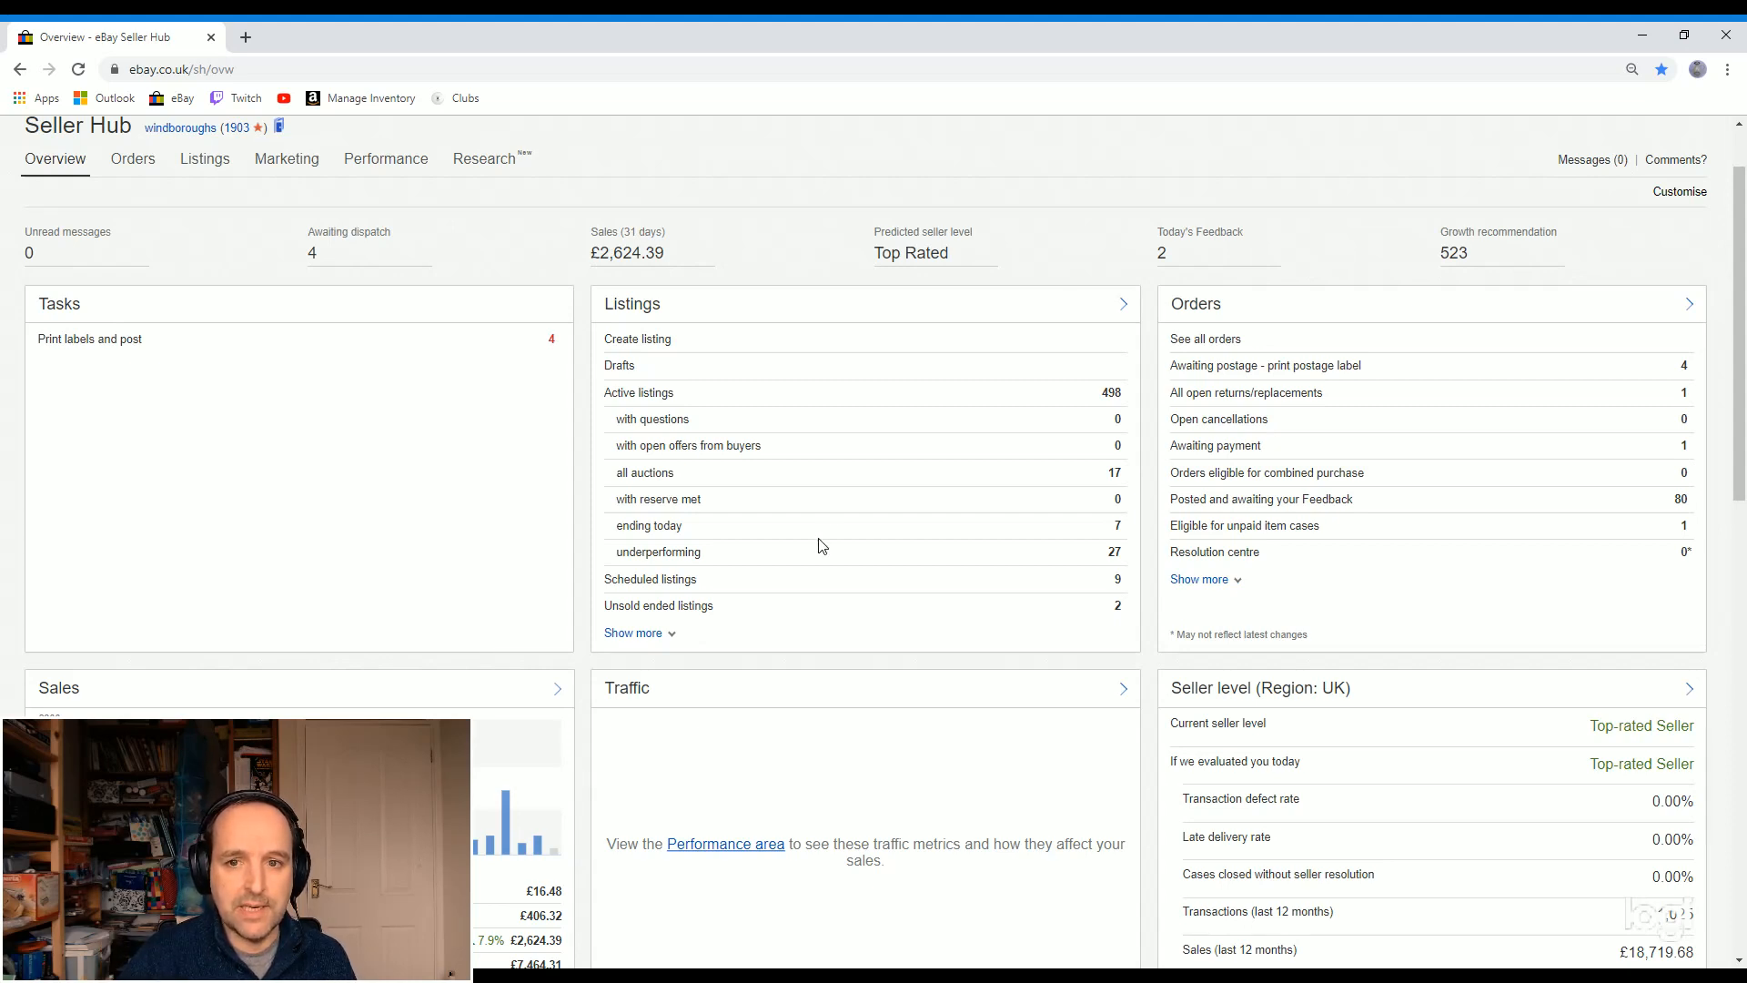
Step: Start creating a new listing from the Seller Hub overview
click(634, 343)
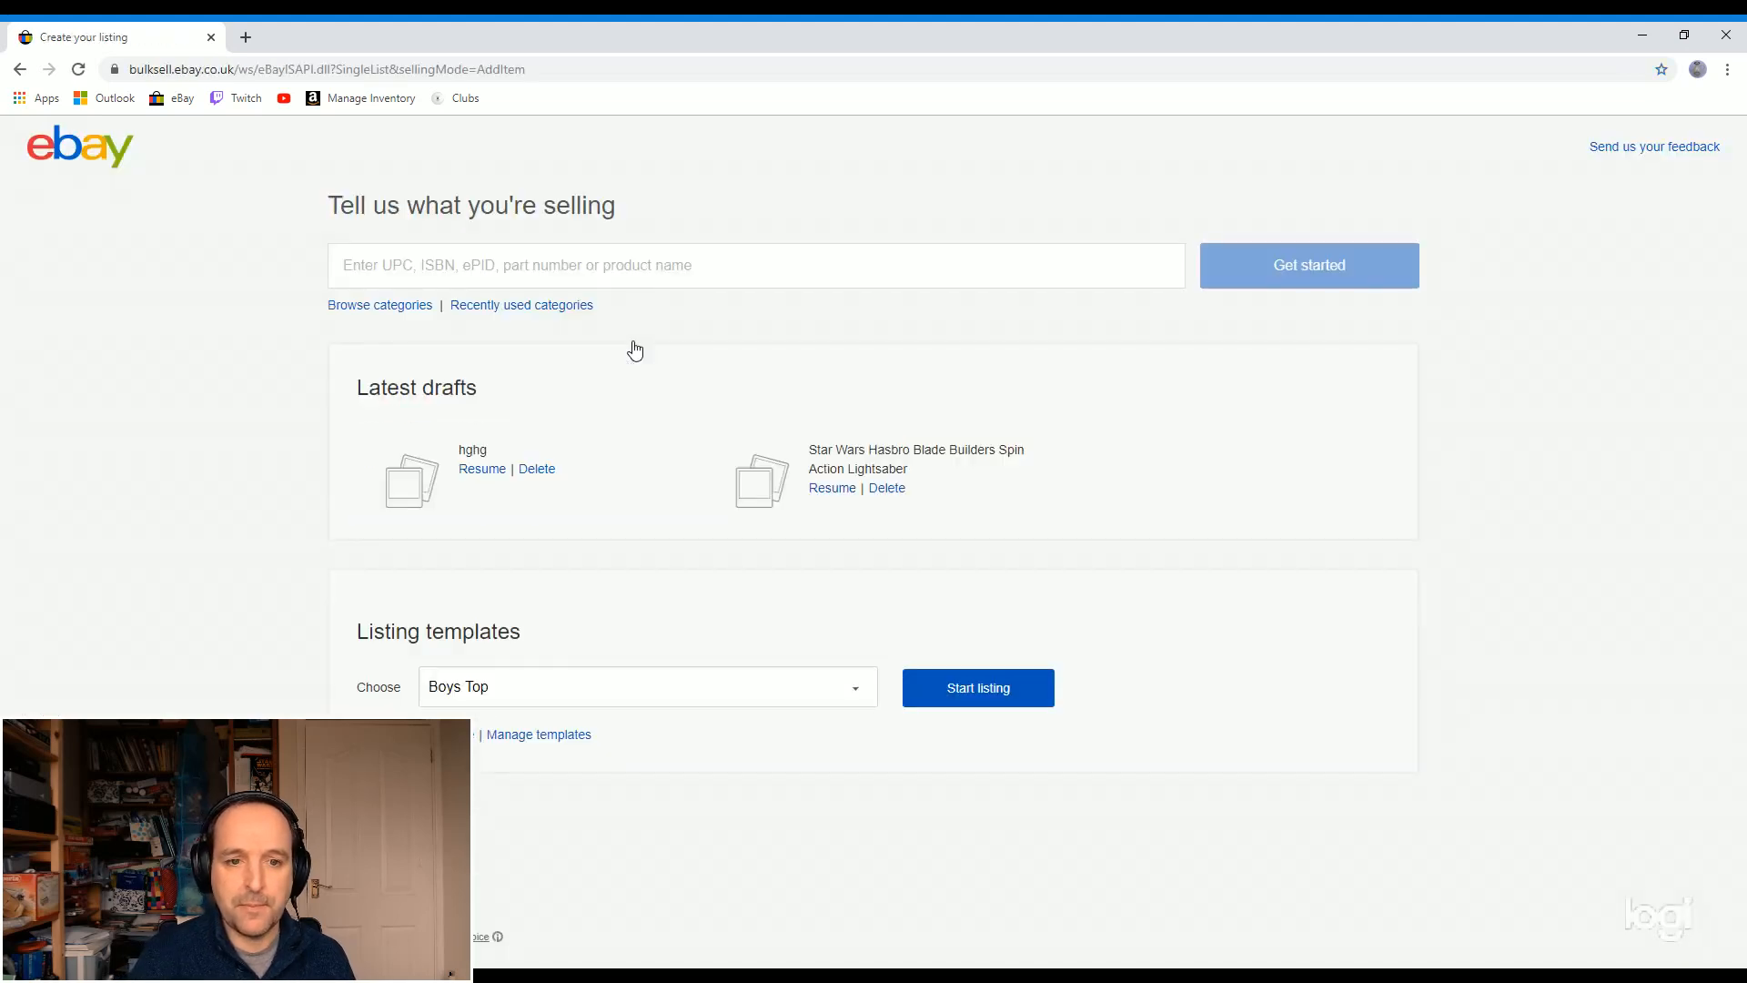
click(544, 274)
text(mg)
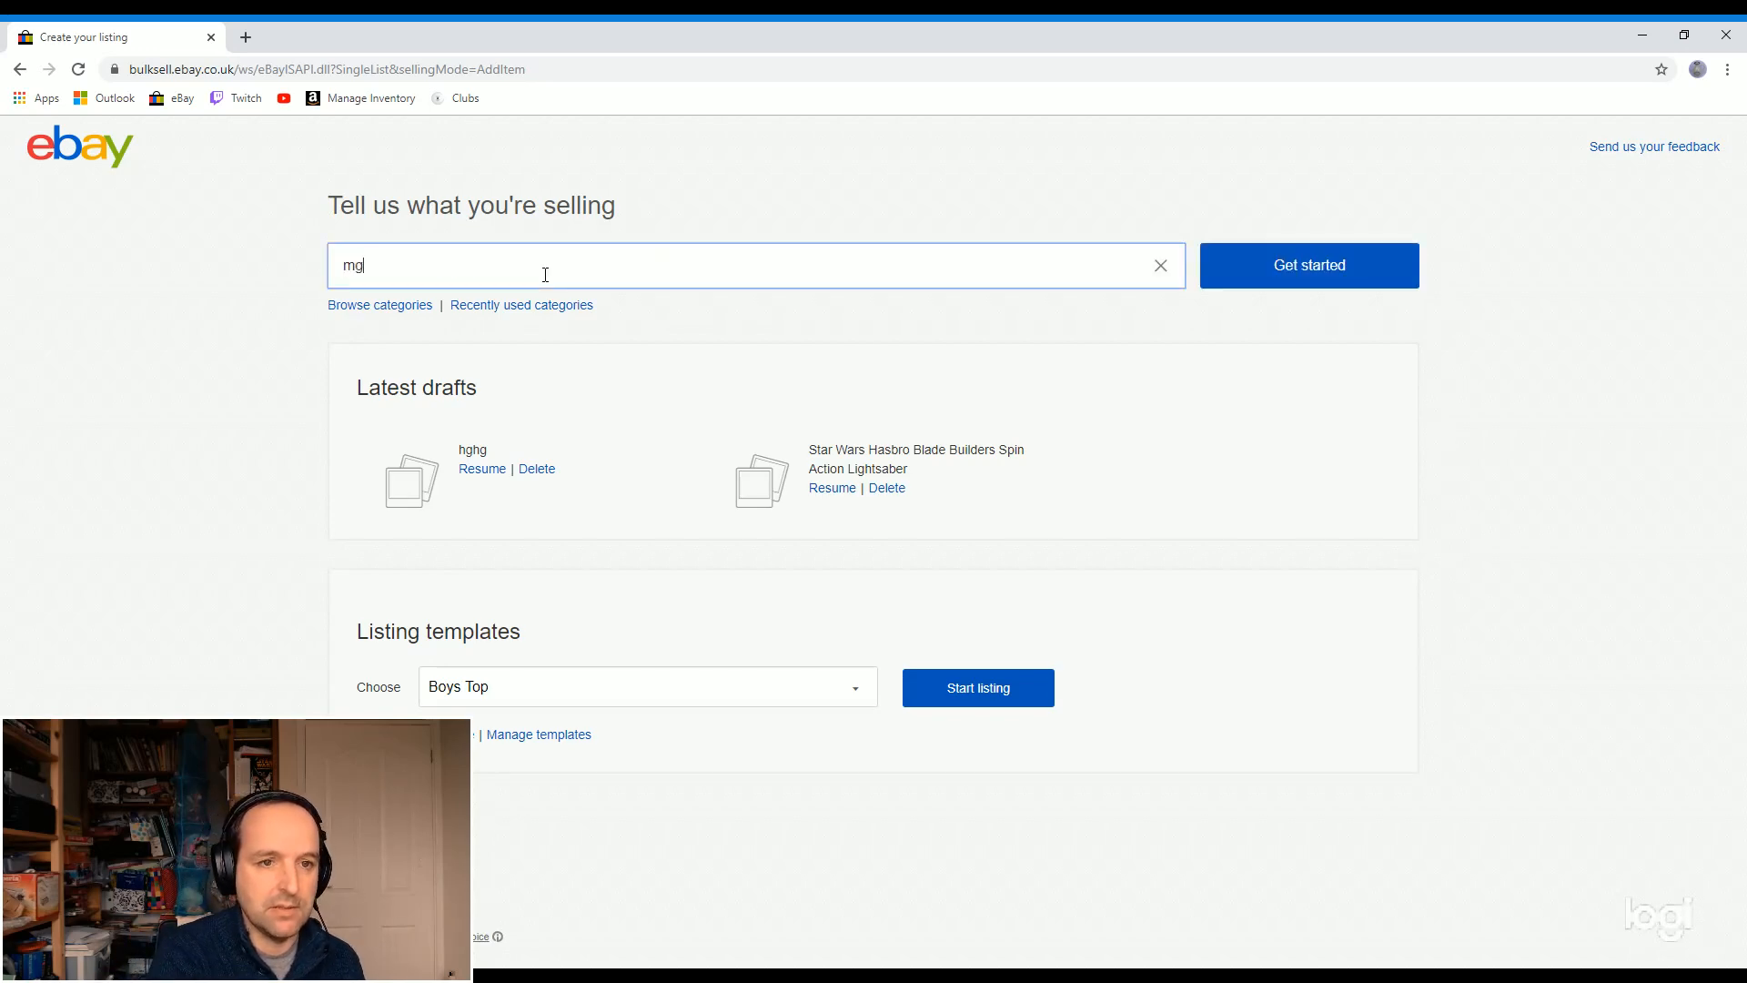
text(bm)
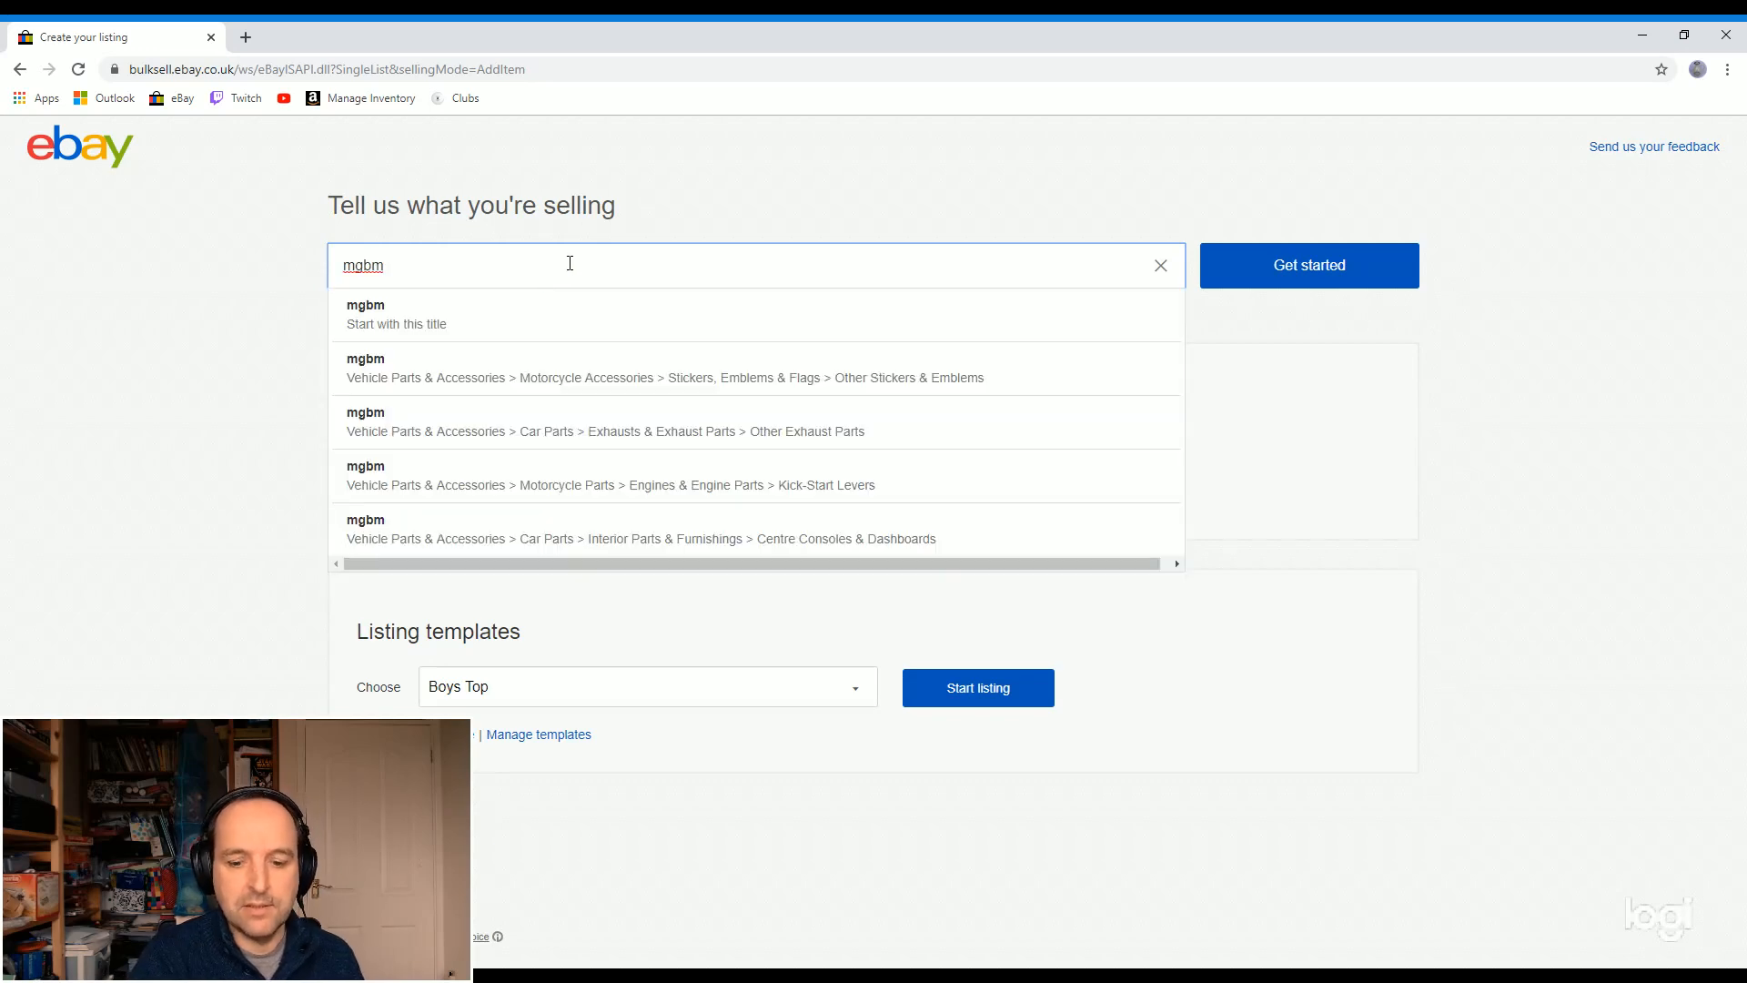
key(BackSpace)
key(BackSpace)
key(BackSpace)
key(BackSpace)
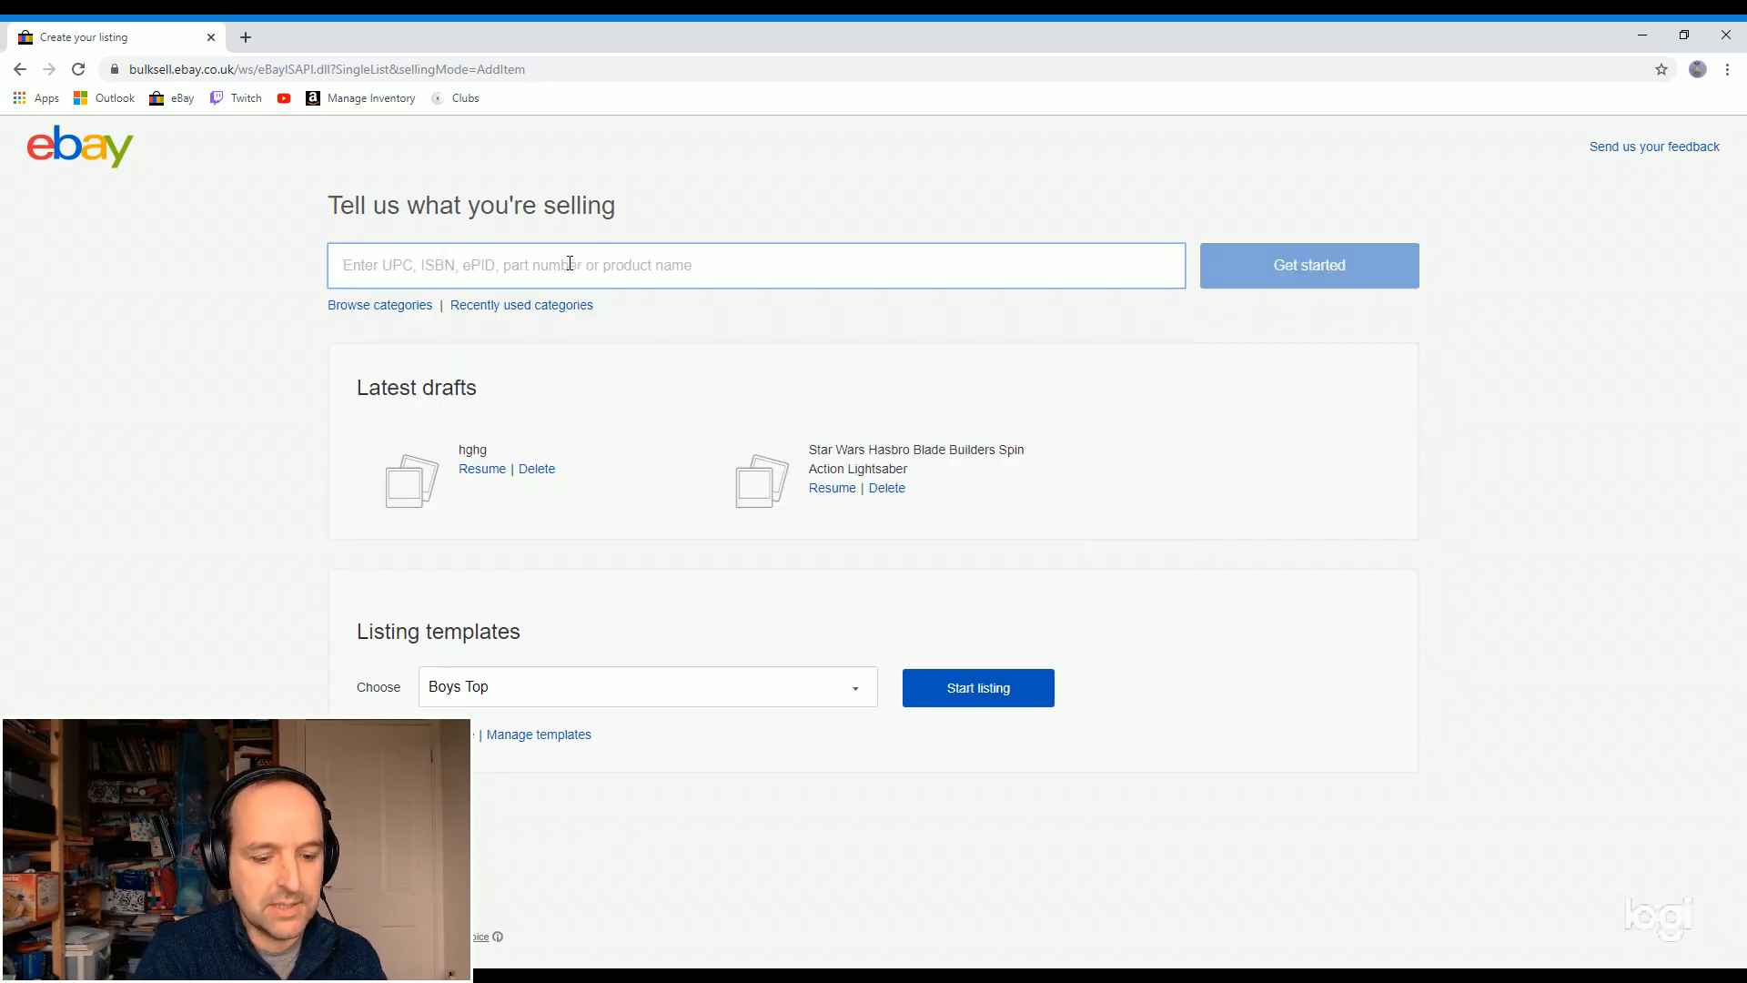
text(Mens)
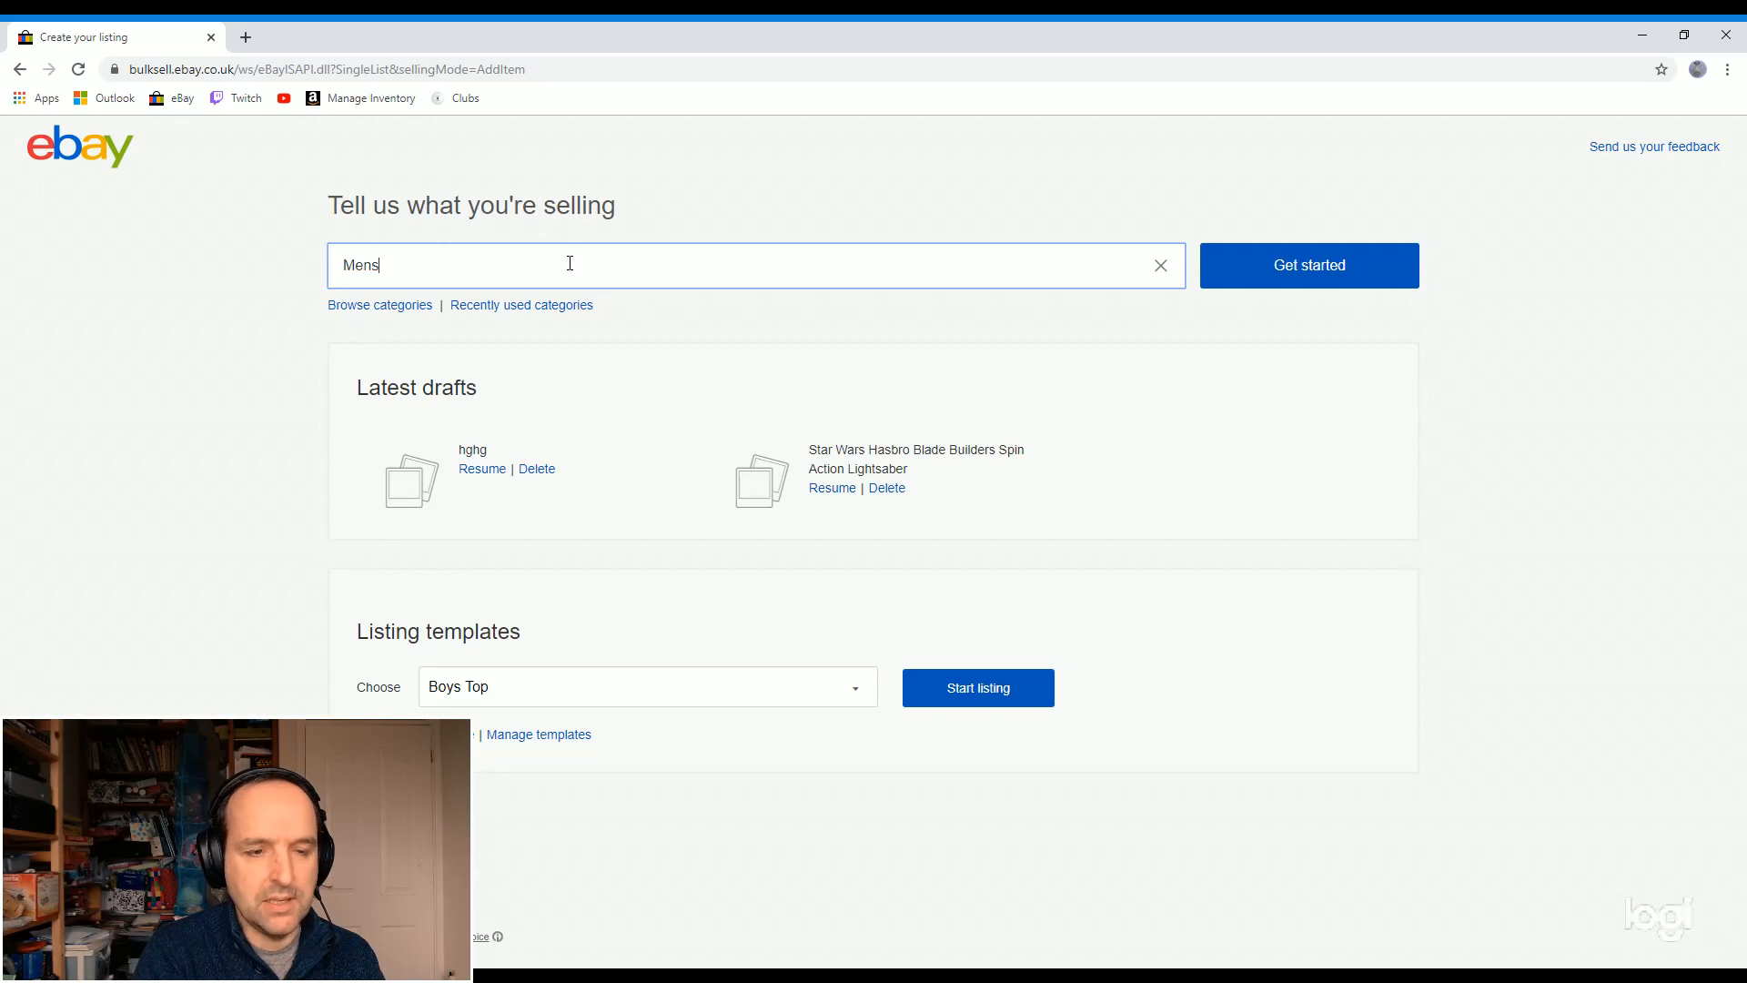
key(BackSpace)
key(BackSpace)
key(BackSpace)
key(BackSpace)
Step: Start a listing for "Polaroid Camera" and continue without selecting a catalogue product
text(Po)
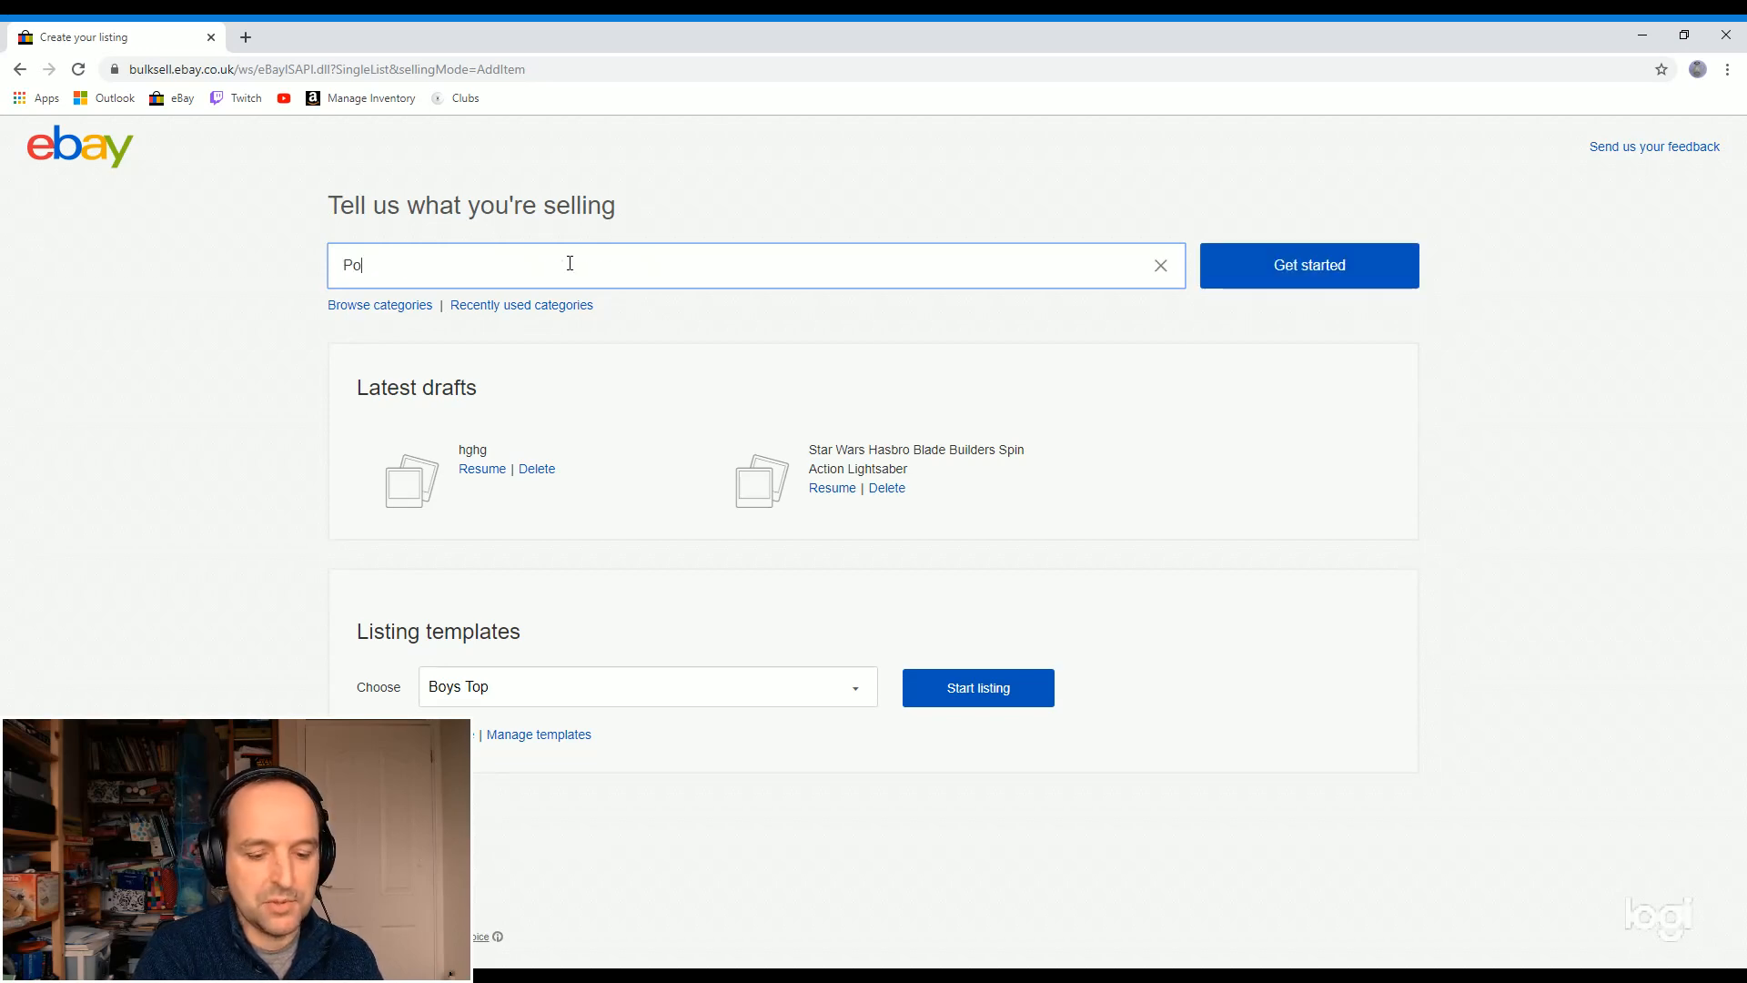
text(laroid Camera)
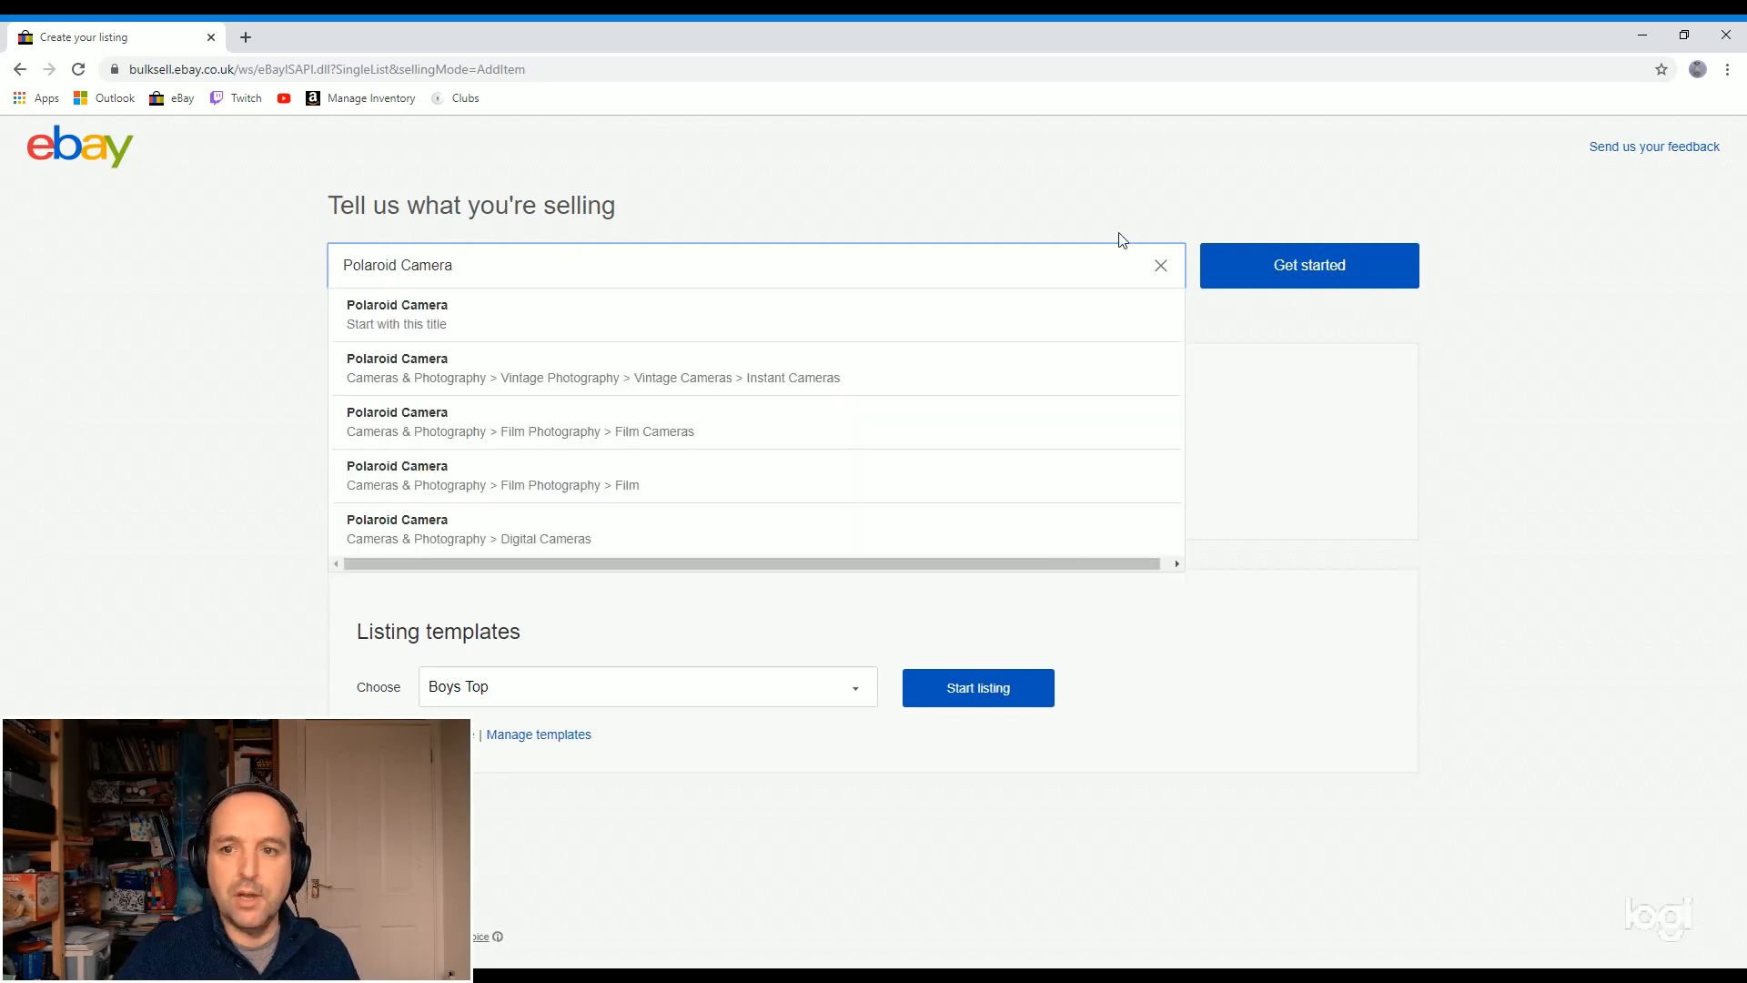
click(1275, 275)
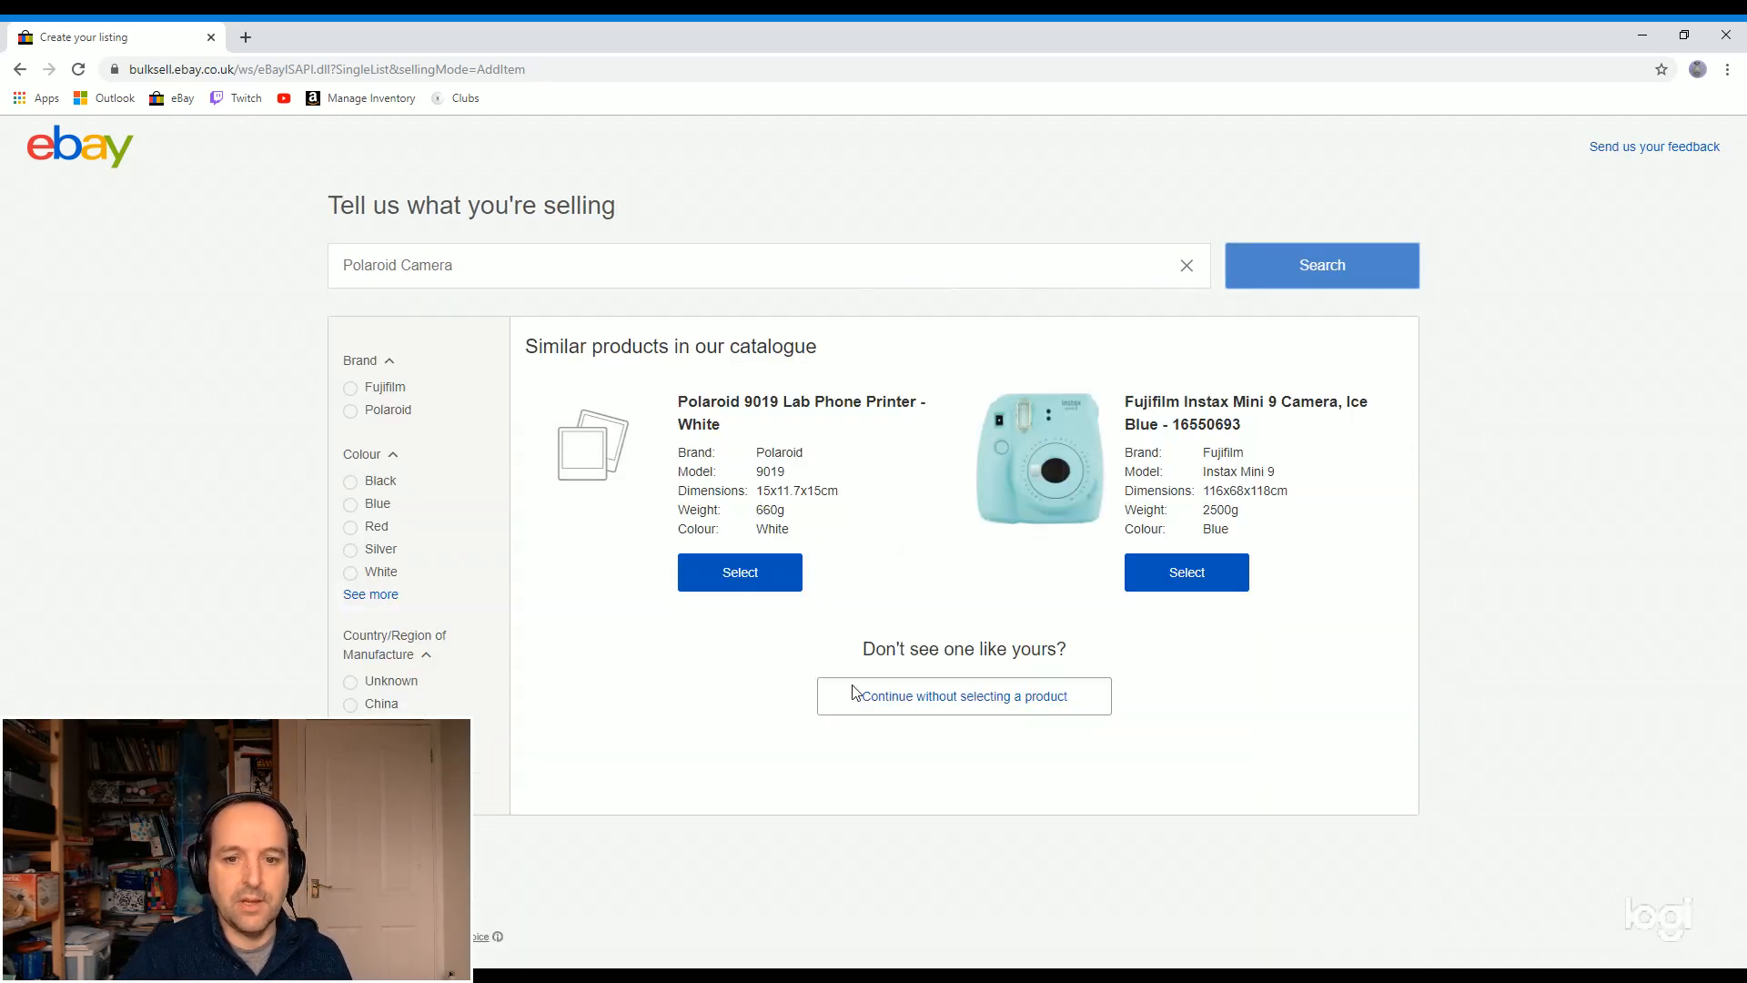
click(920, 696)
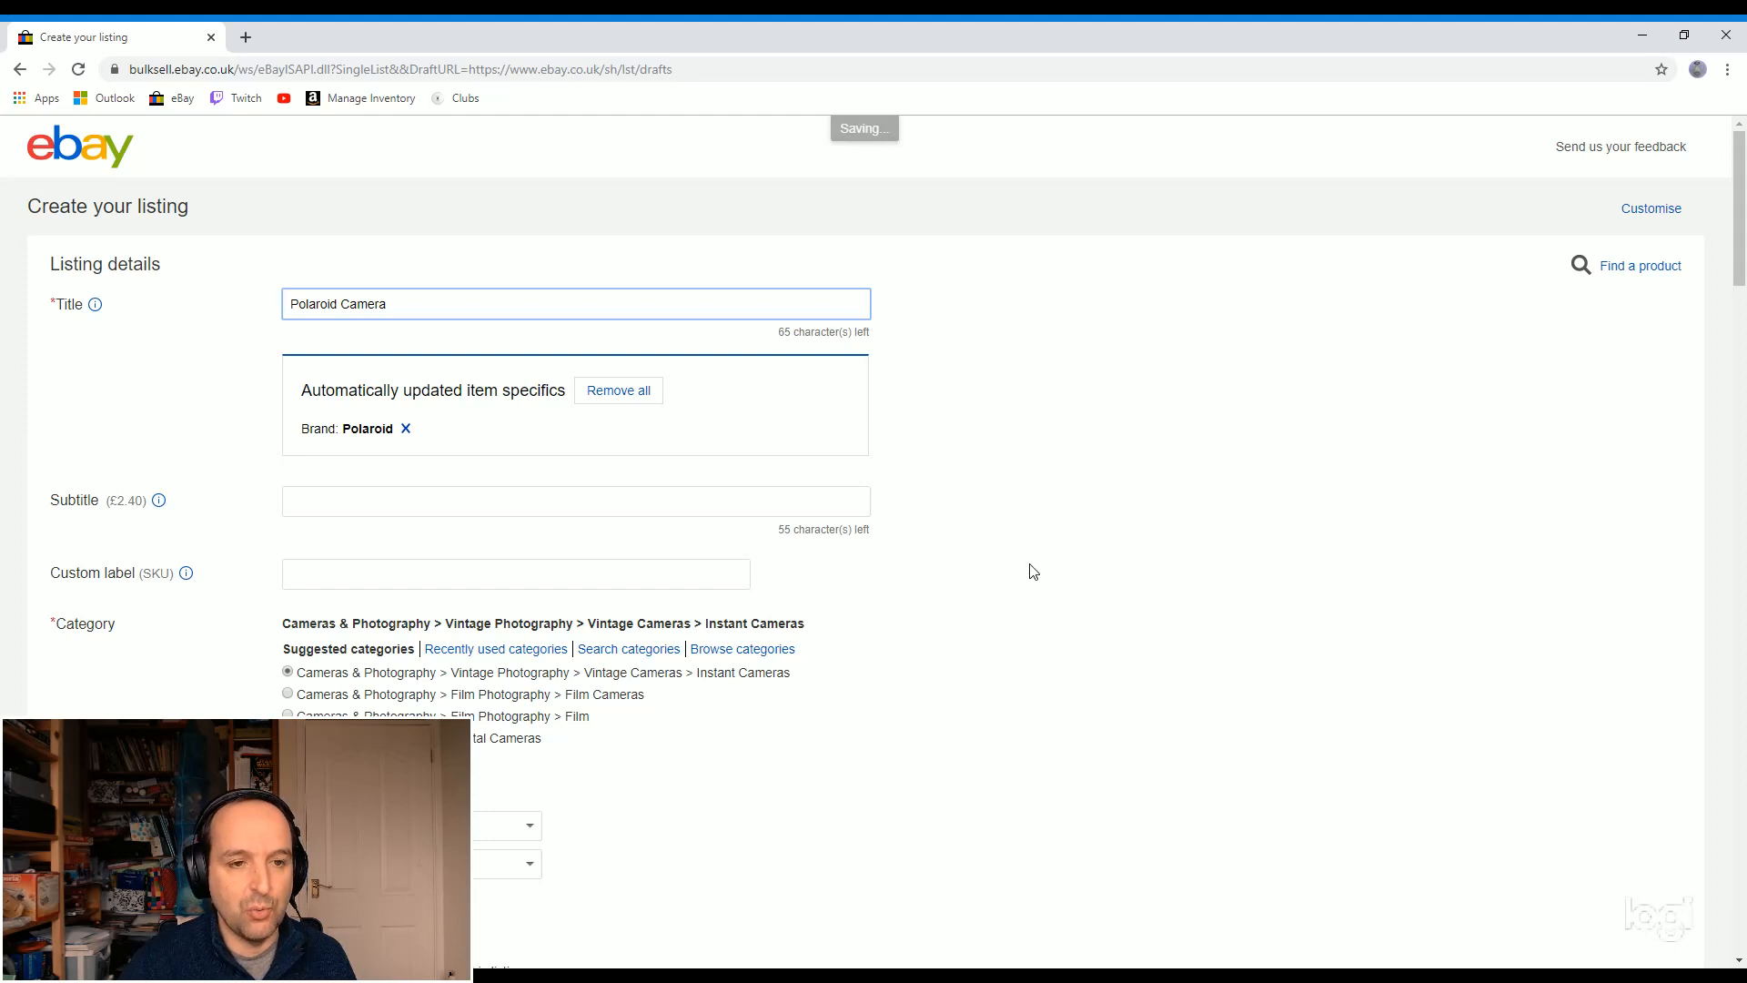
Step: Turn on advanced editing for the item description and insert the General Listing custom template
scroll(1037, 571, down, 1)
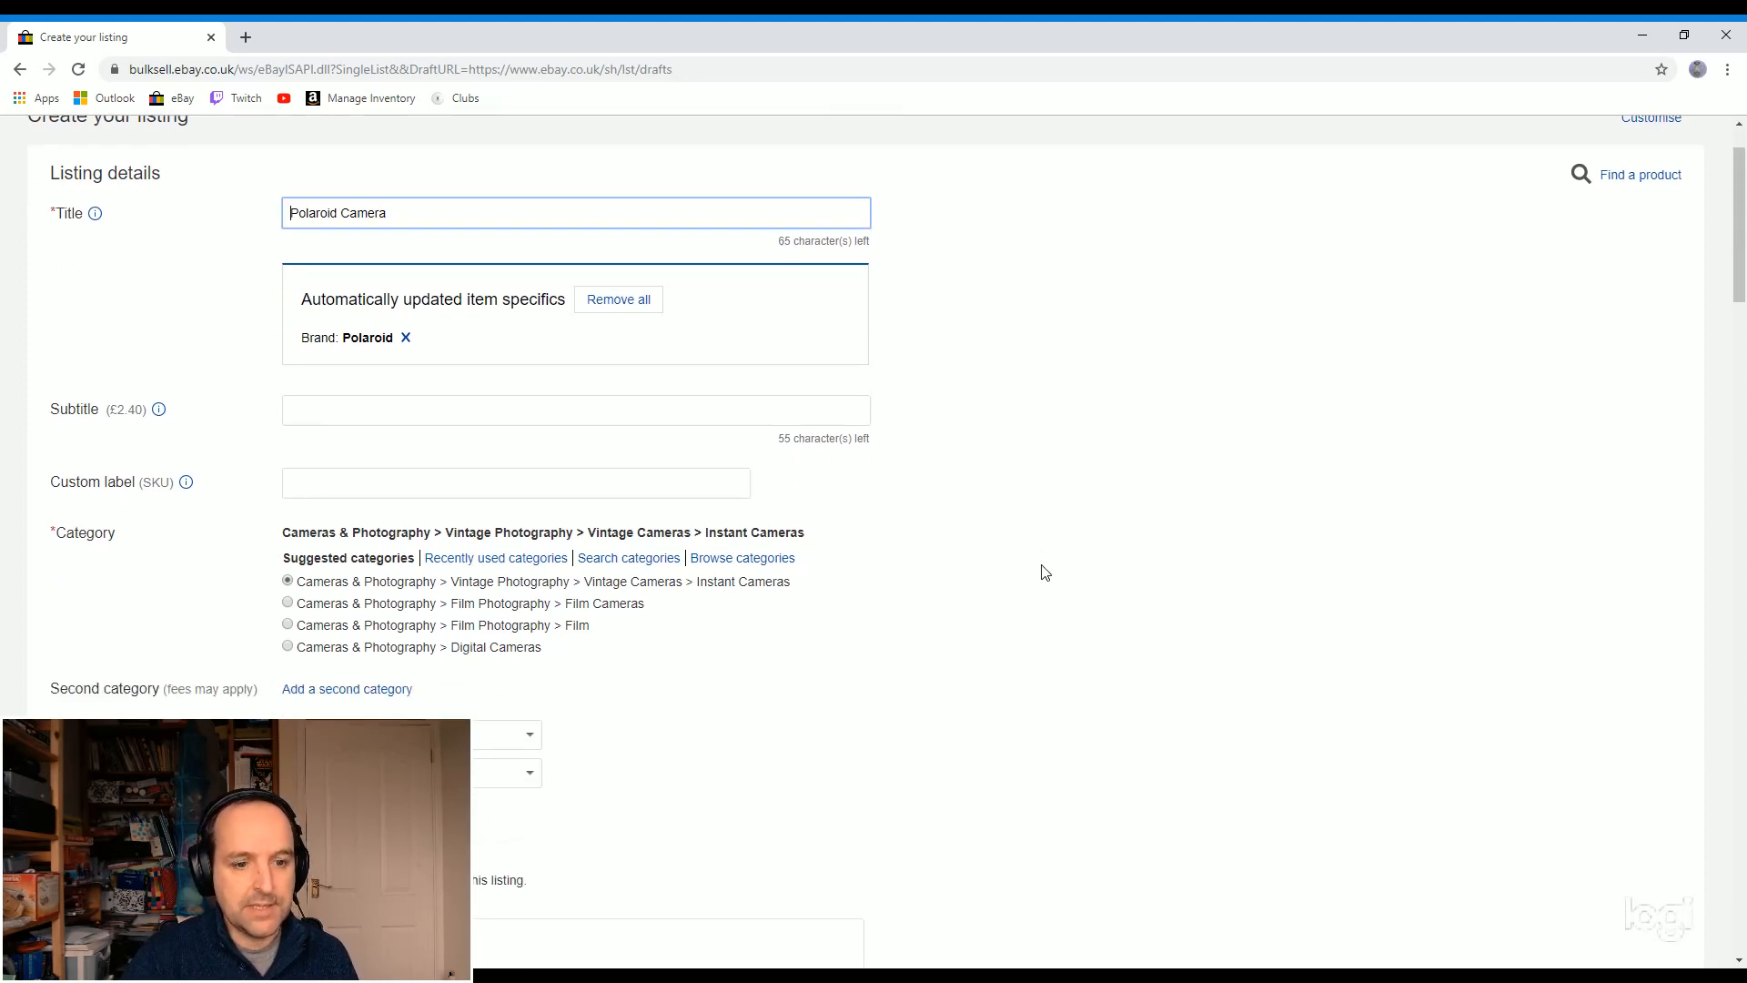
scroll(1045, 571, down, 10)
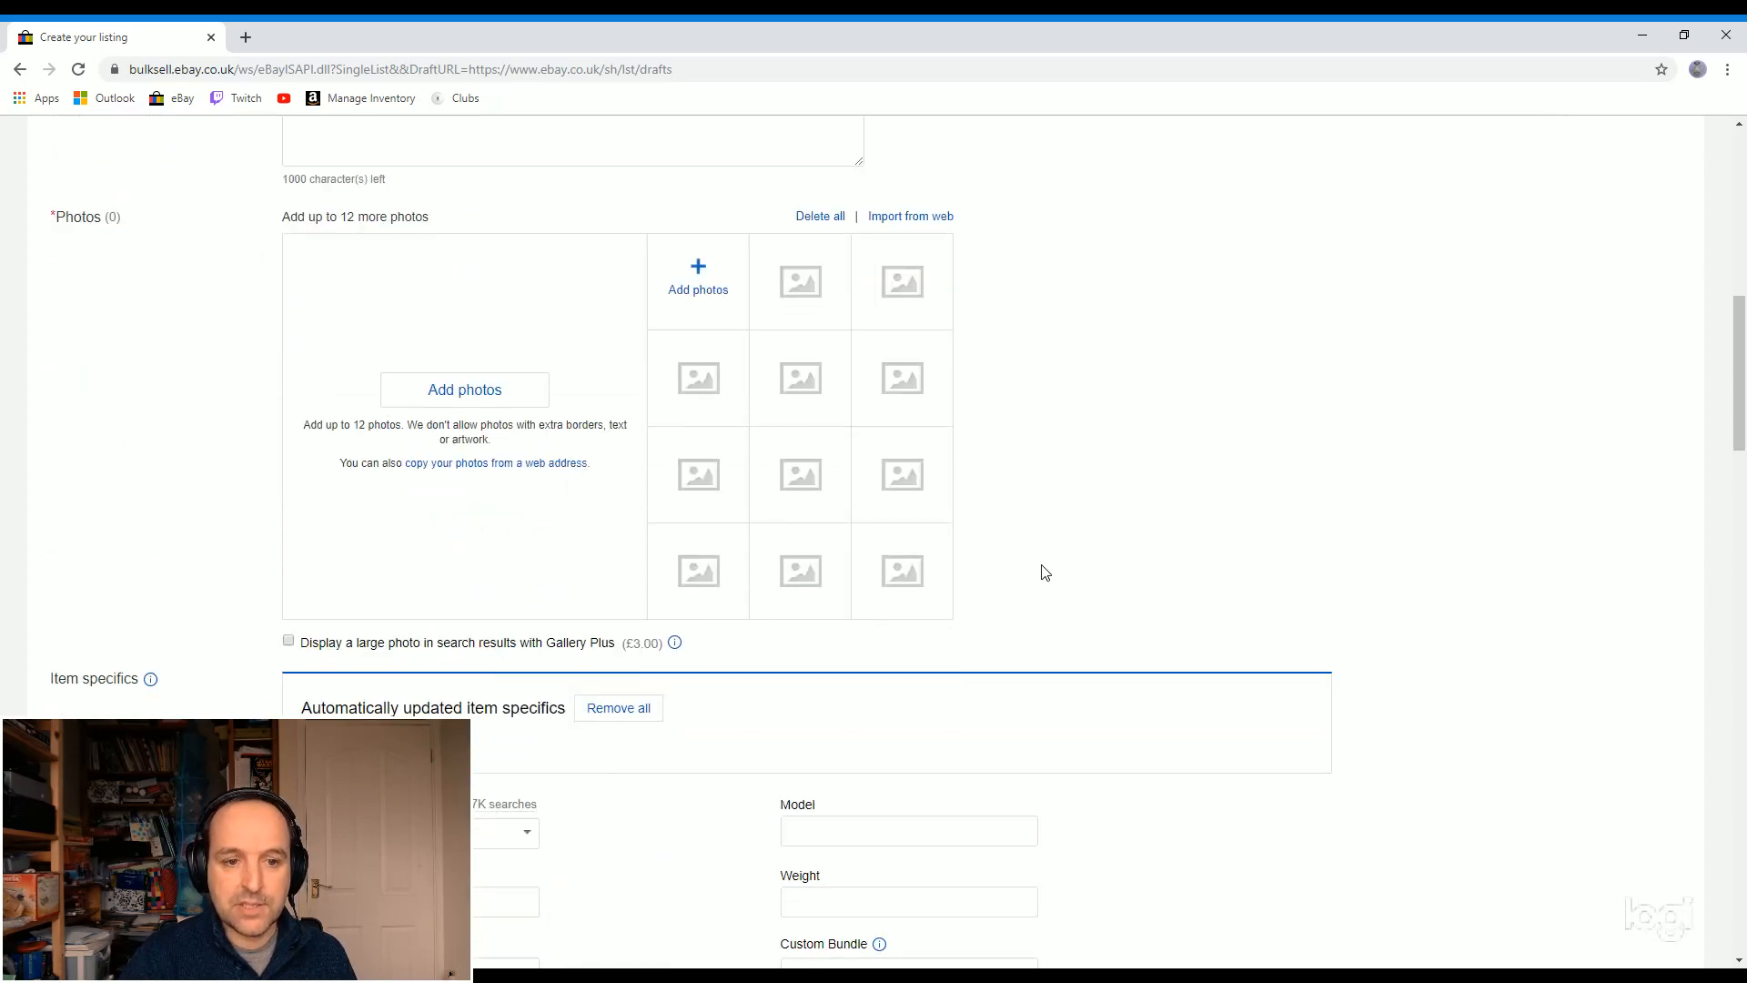
scroll(1045, 571, up, 3)
scroll(1045, 571, up, 1)
scroll(1045, 572, down, 9)
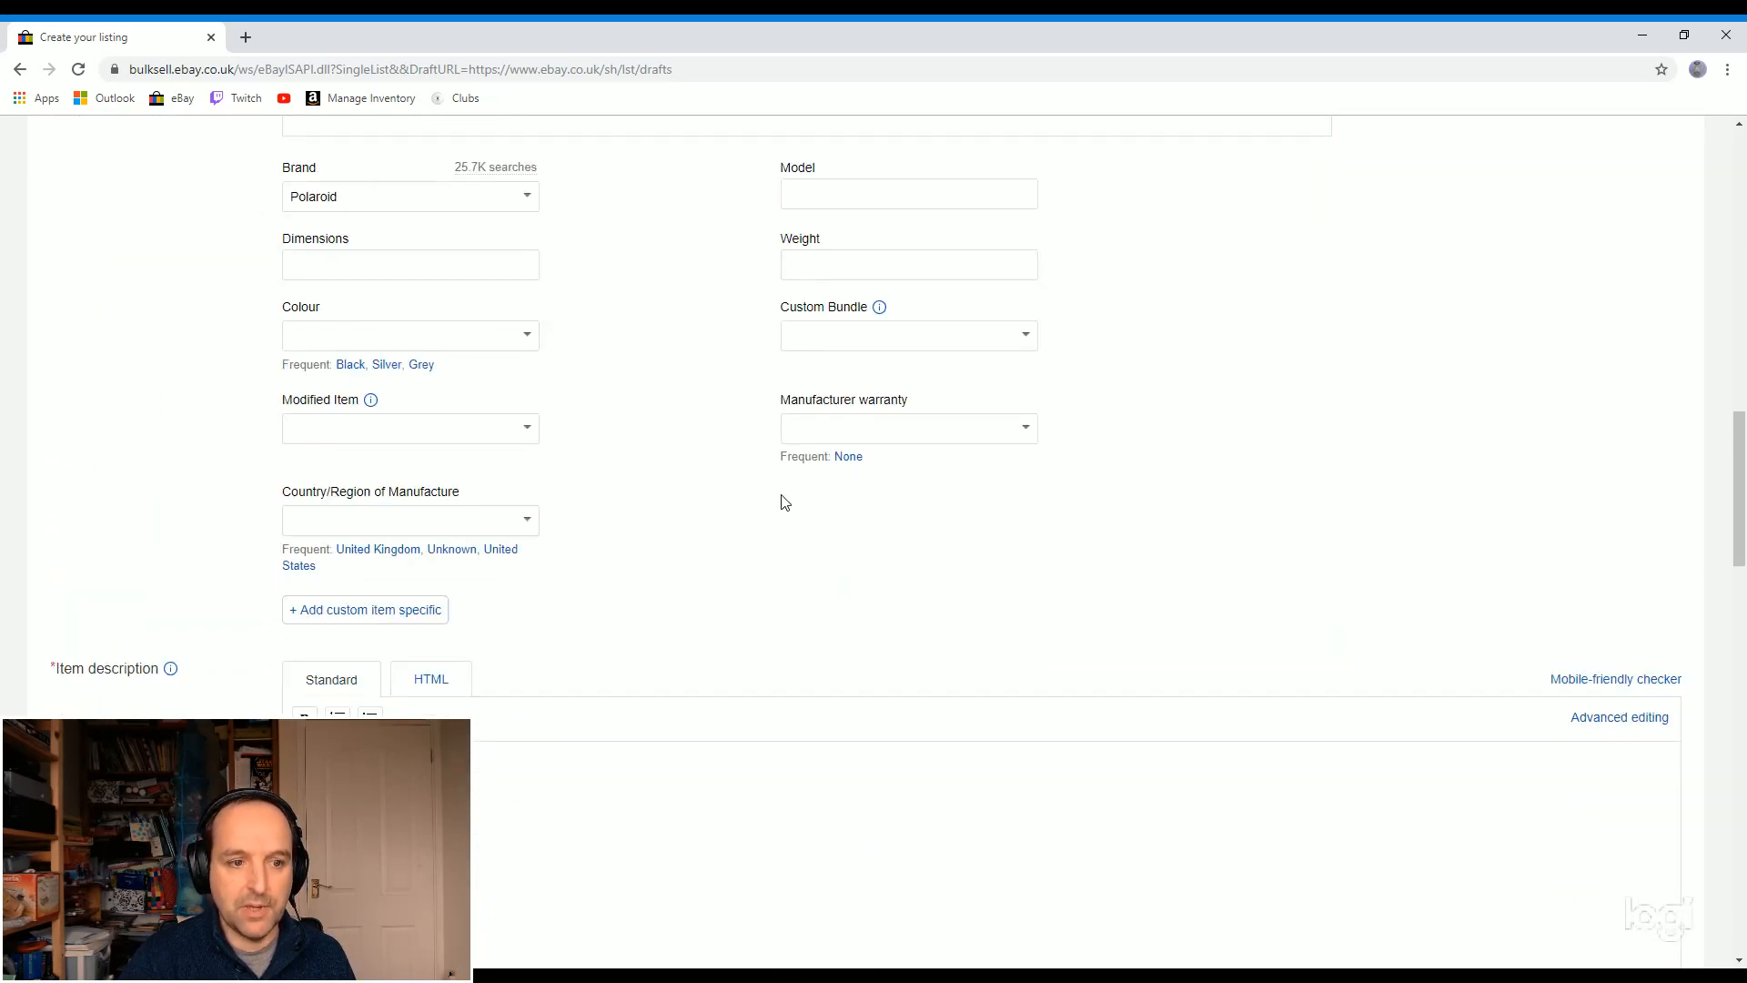
scroll(779, 500, down, 3)
scroll(550, 594, down, 1)
click(550, 593)
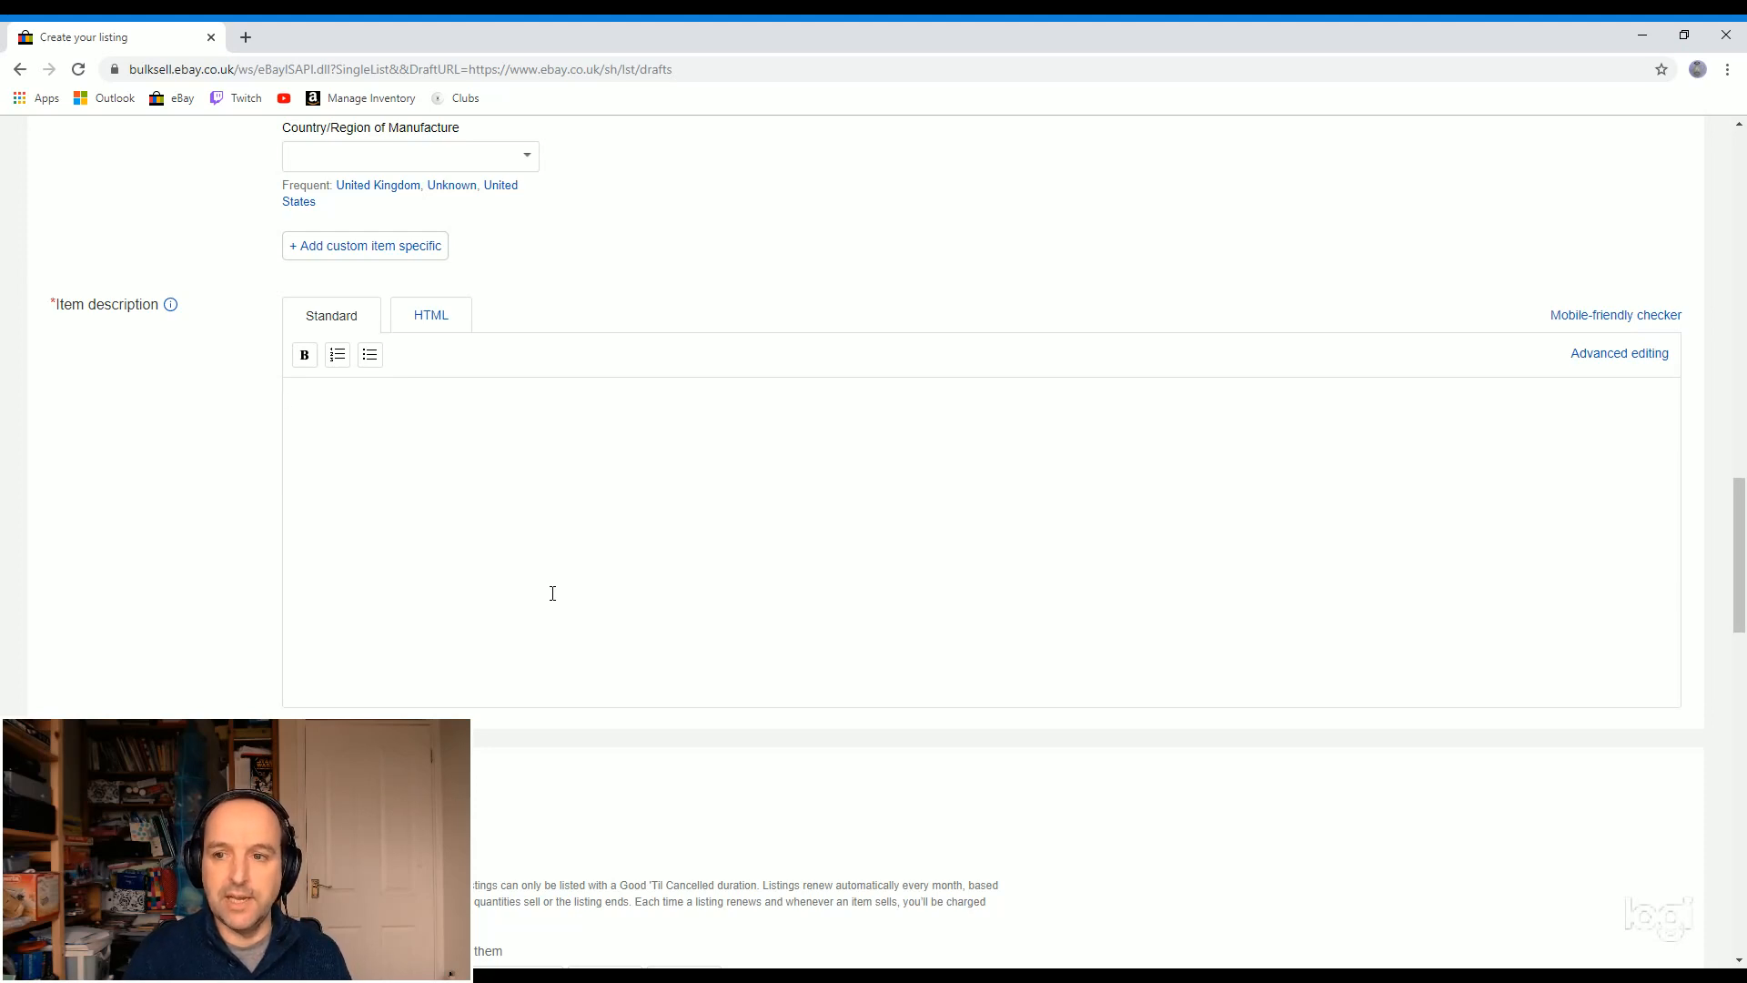
click(1644, 356)
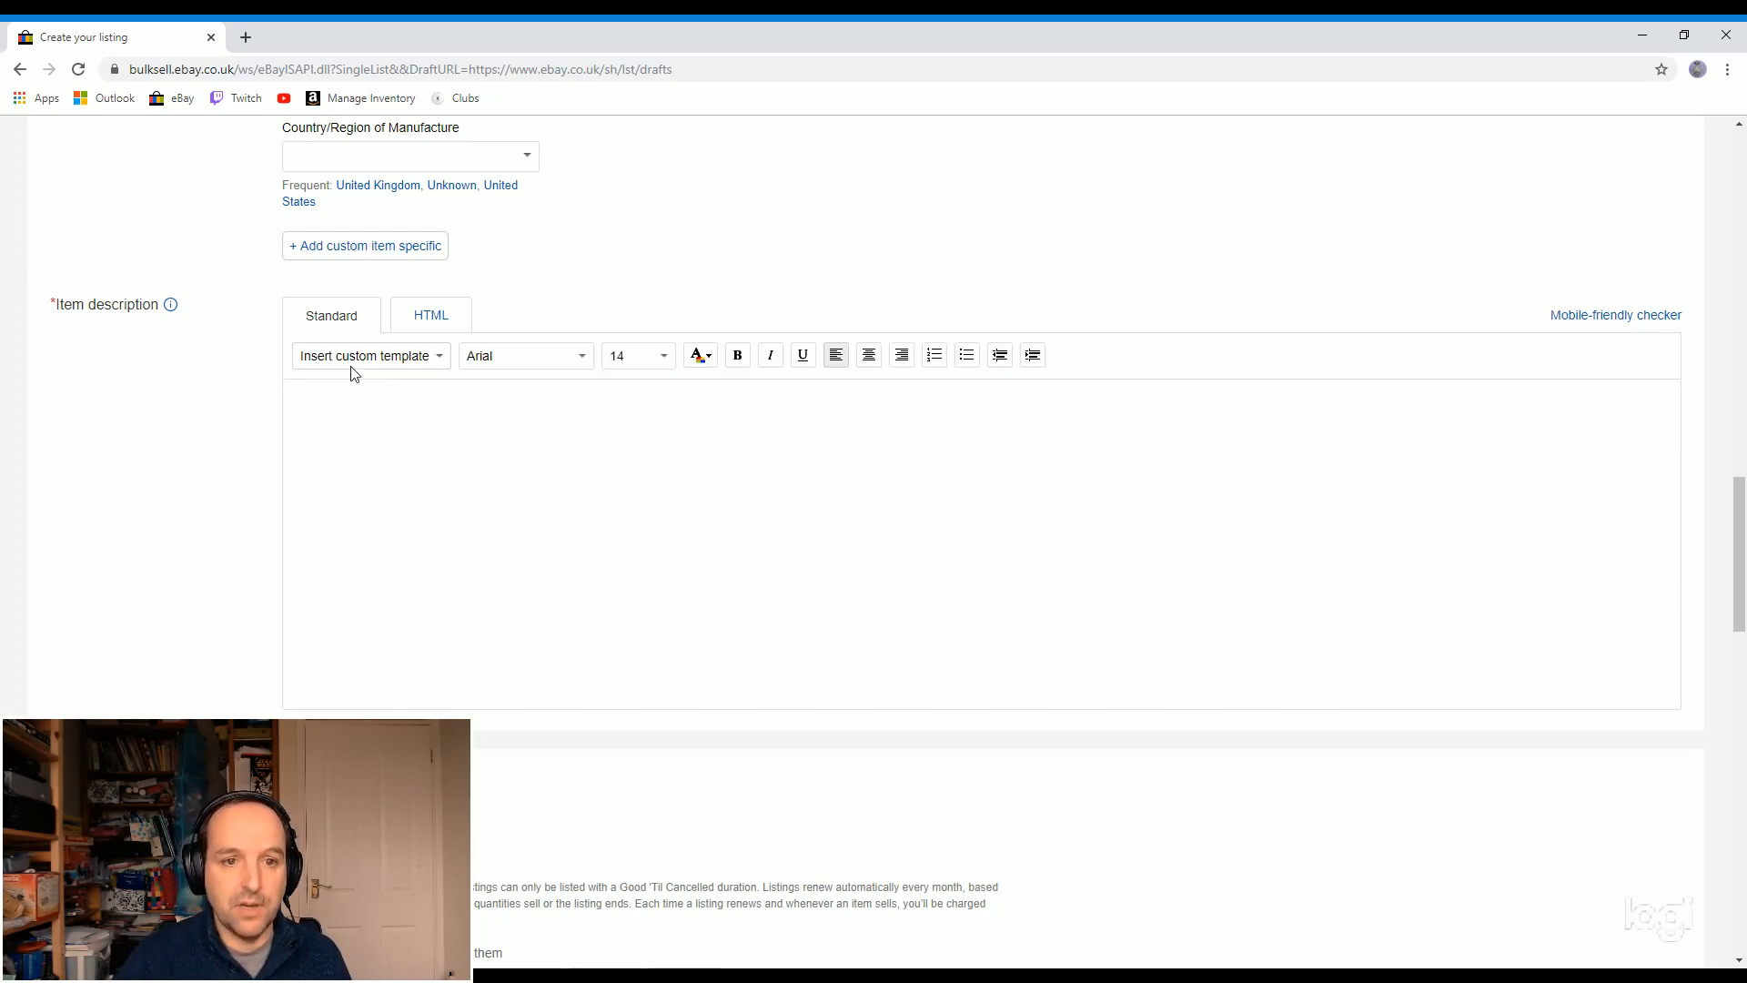
double_click(1625, 361)
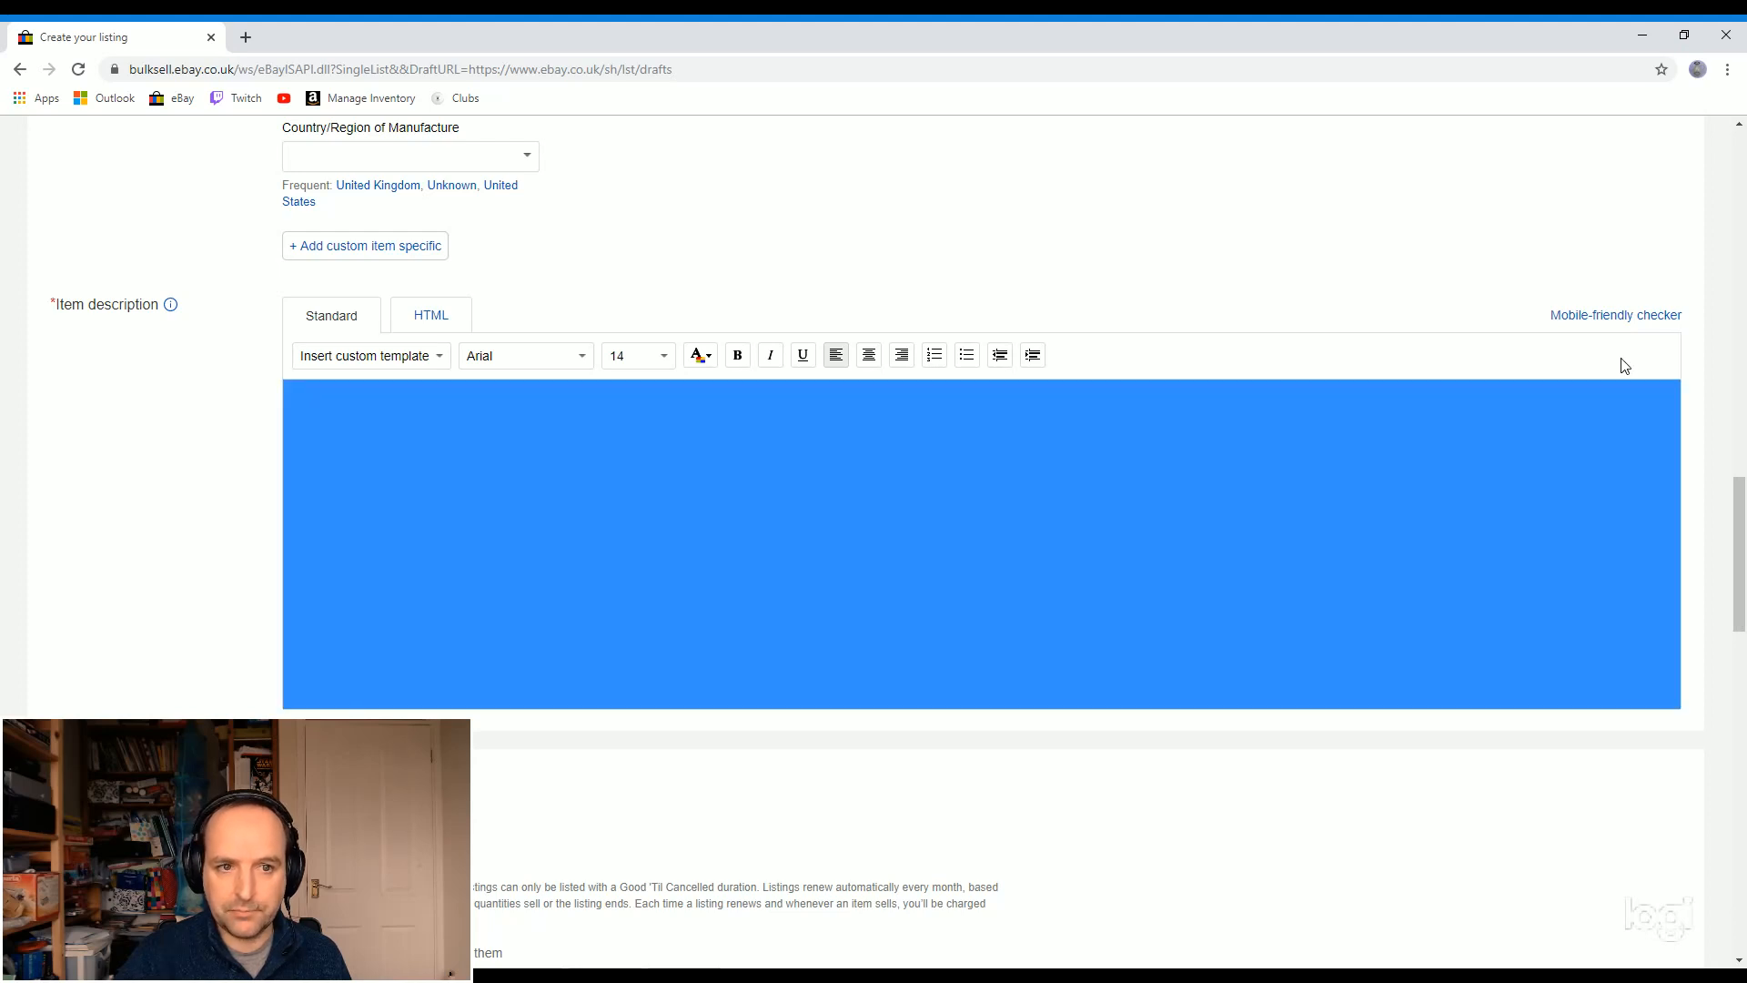
click(1607, 361)
click(1480, 452)
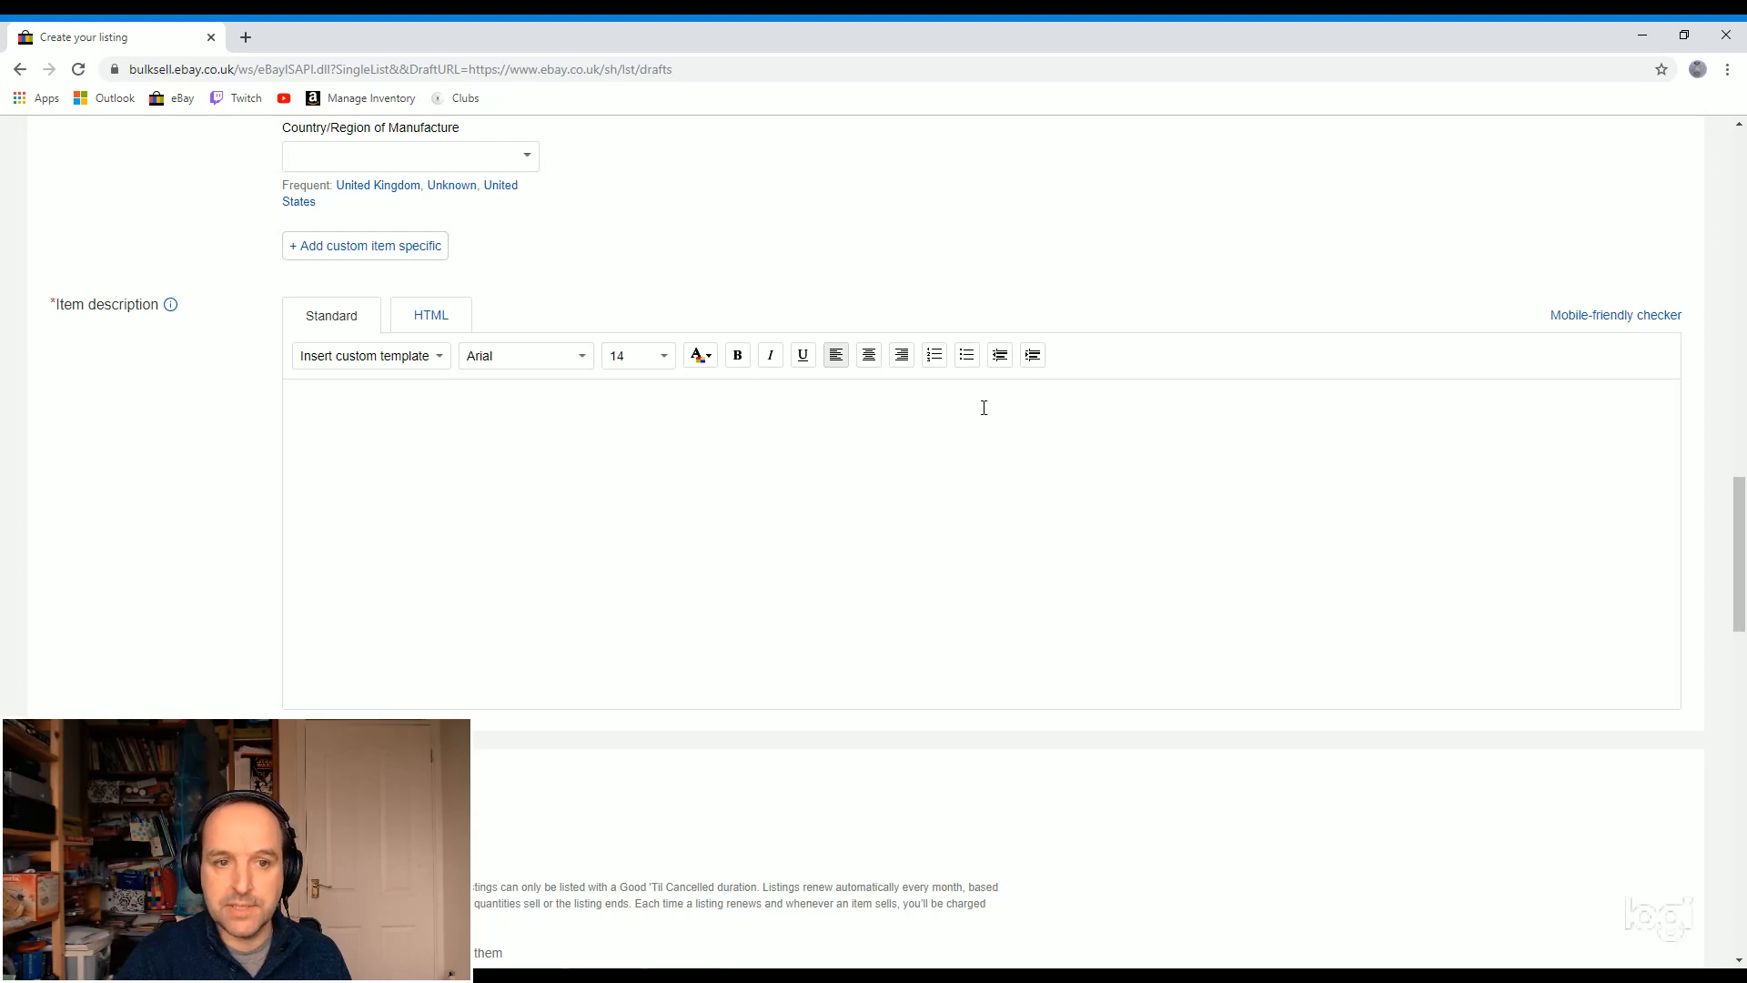
click(443, 363)
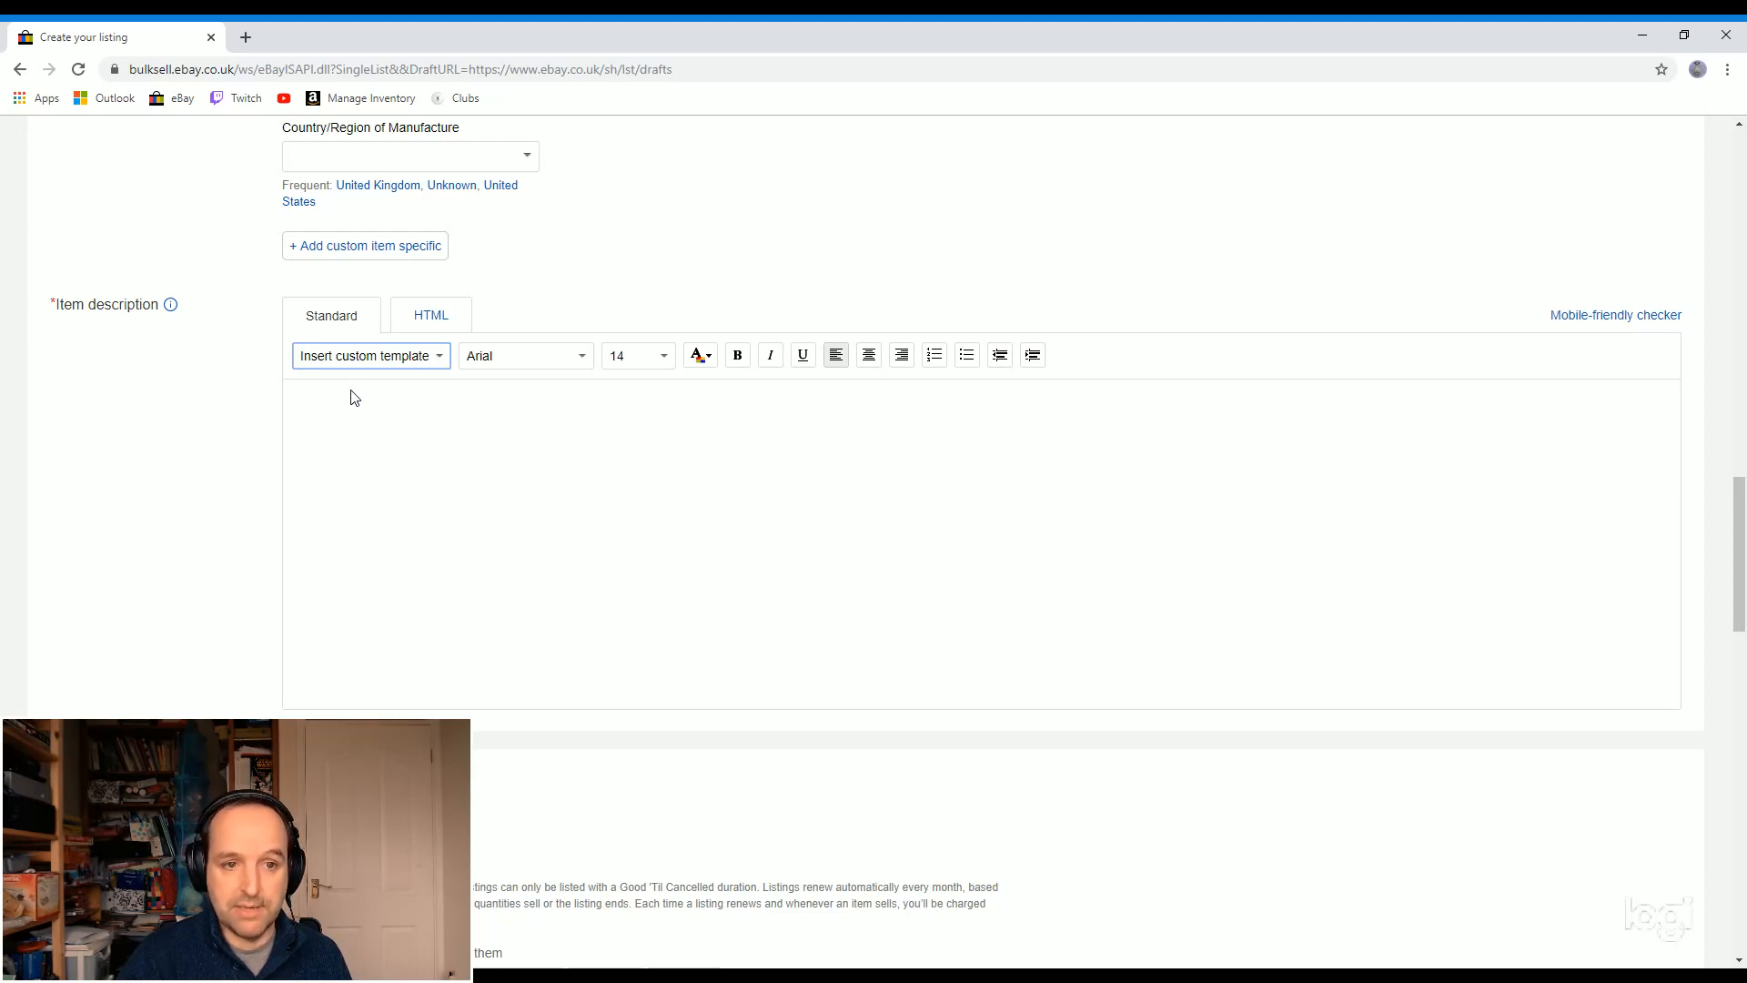
click(371, 445)
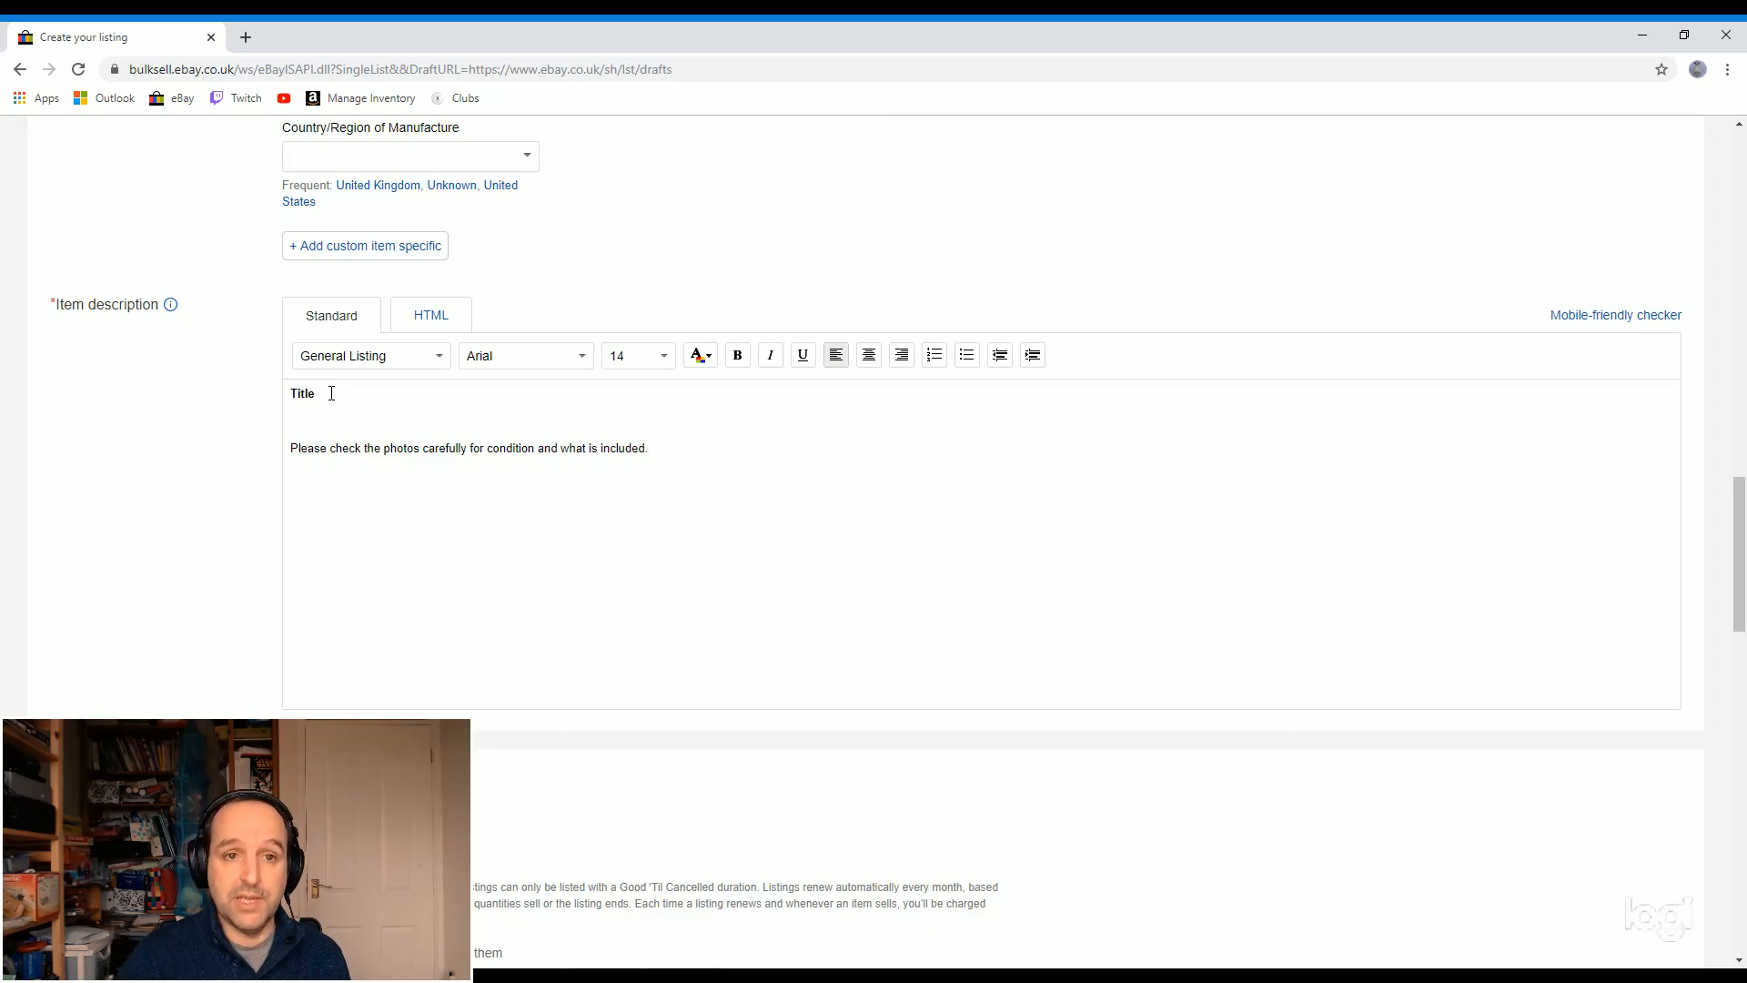
scroll(332, 393, up, 15)
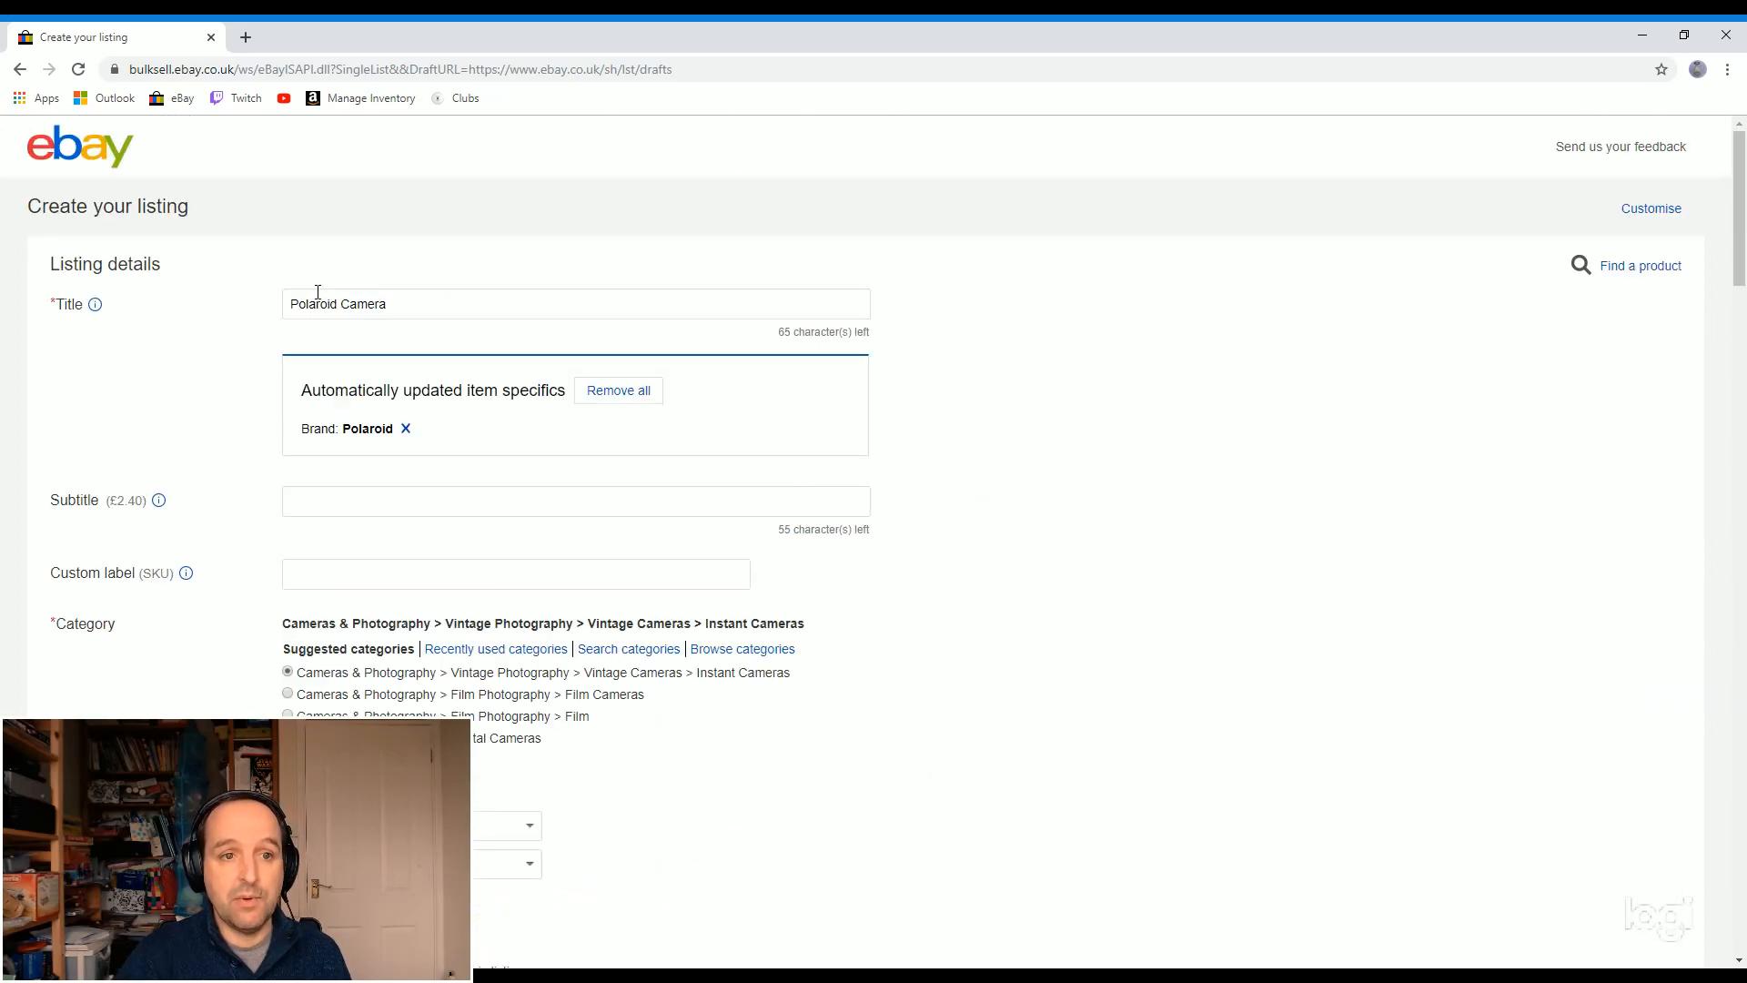
triple_click(321, 304)
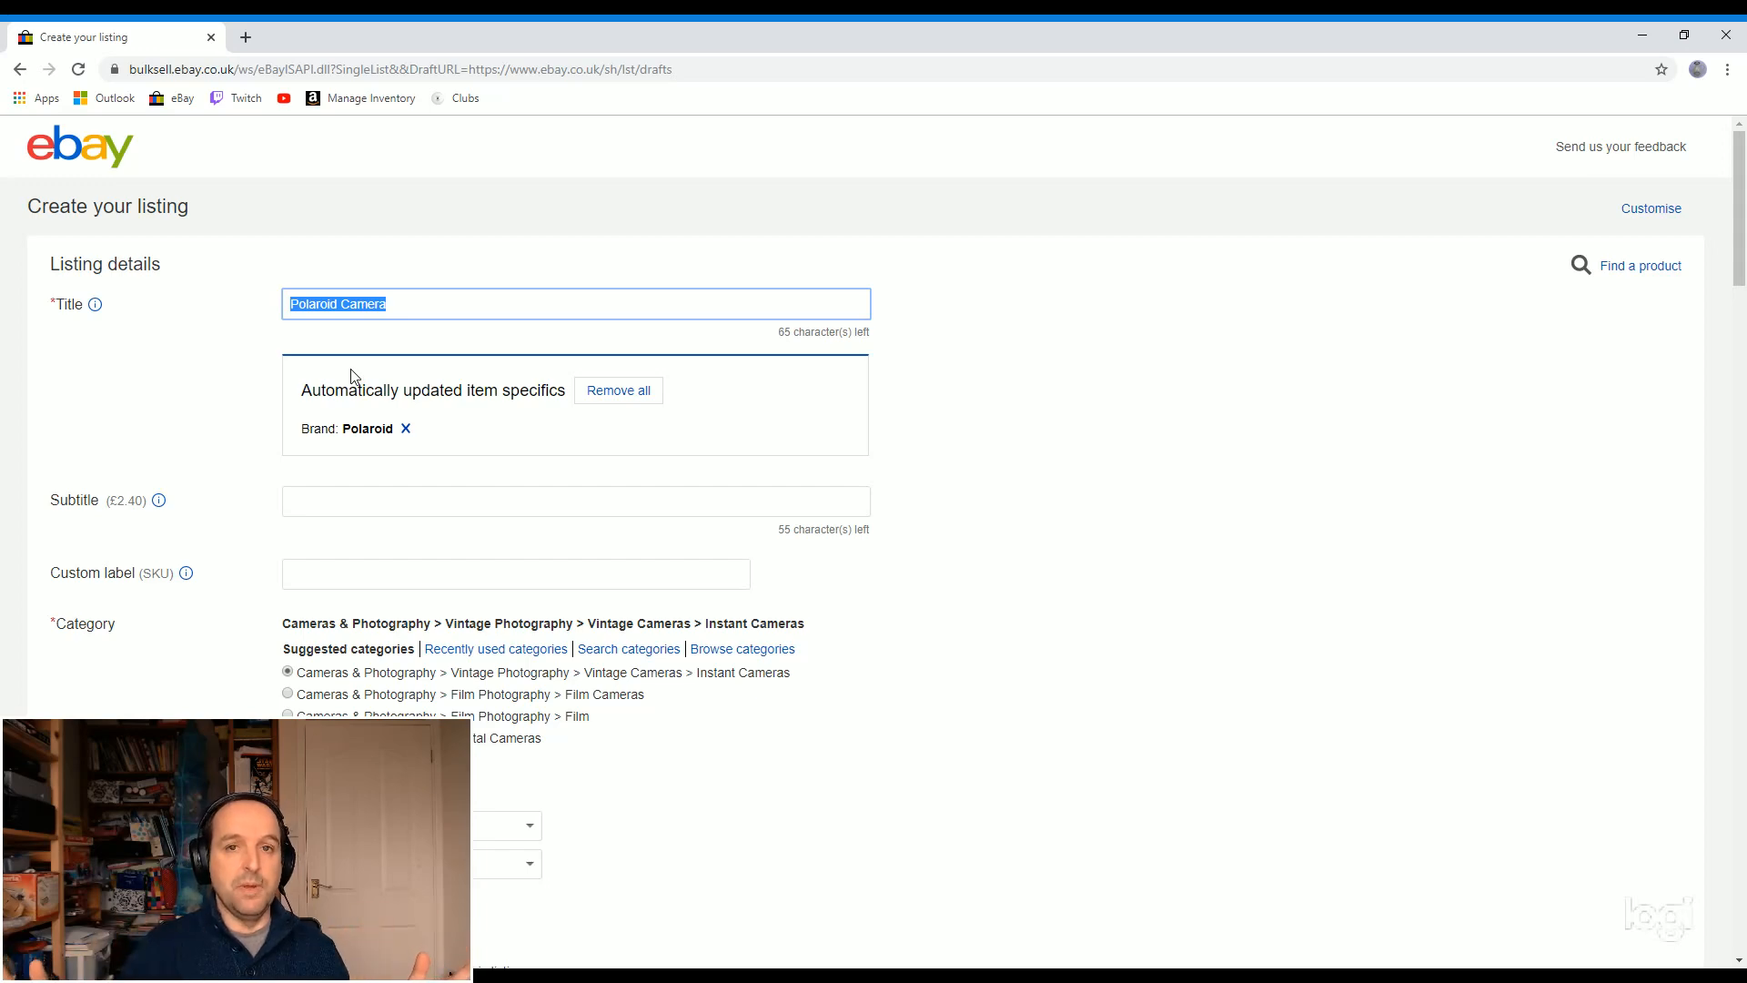
scroll(352, 373, down, 20)
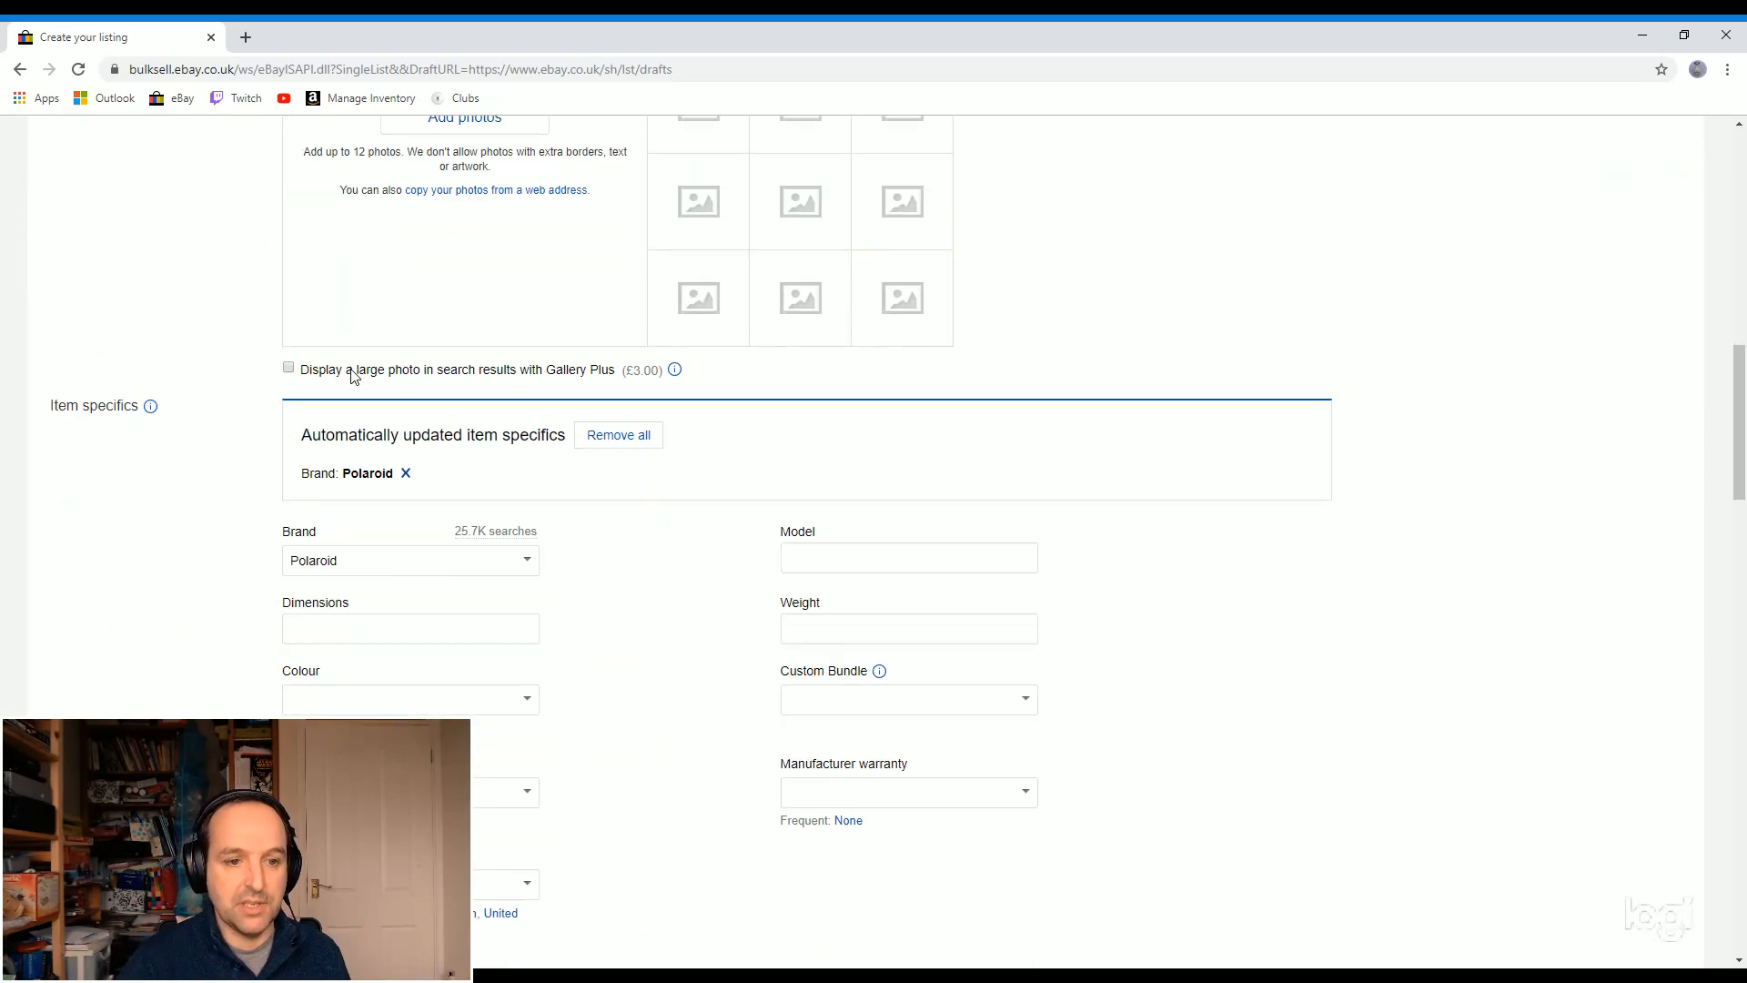
scroll(354, 376, up, 4)
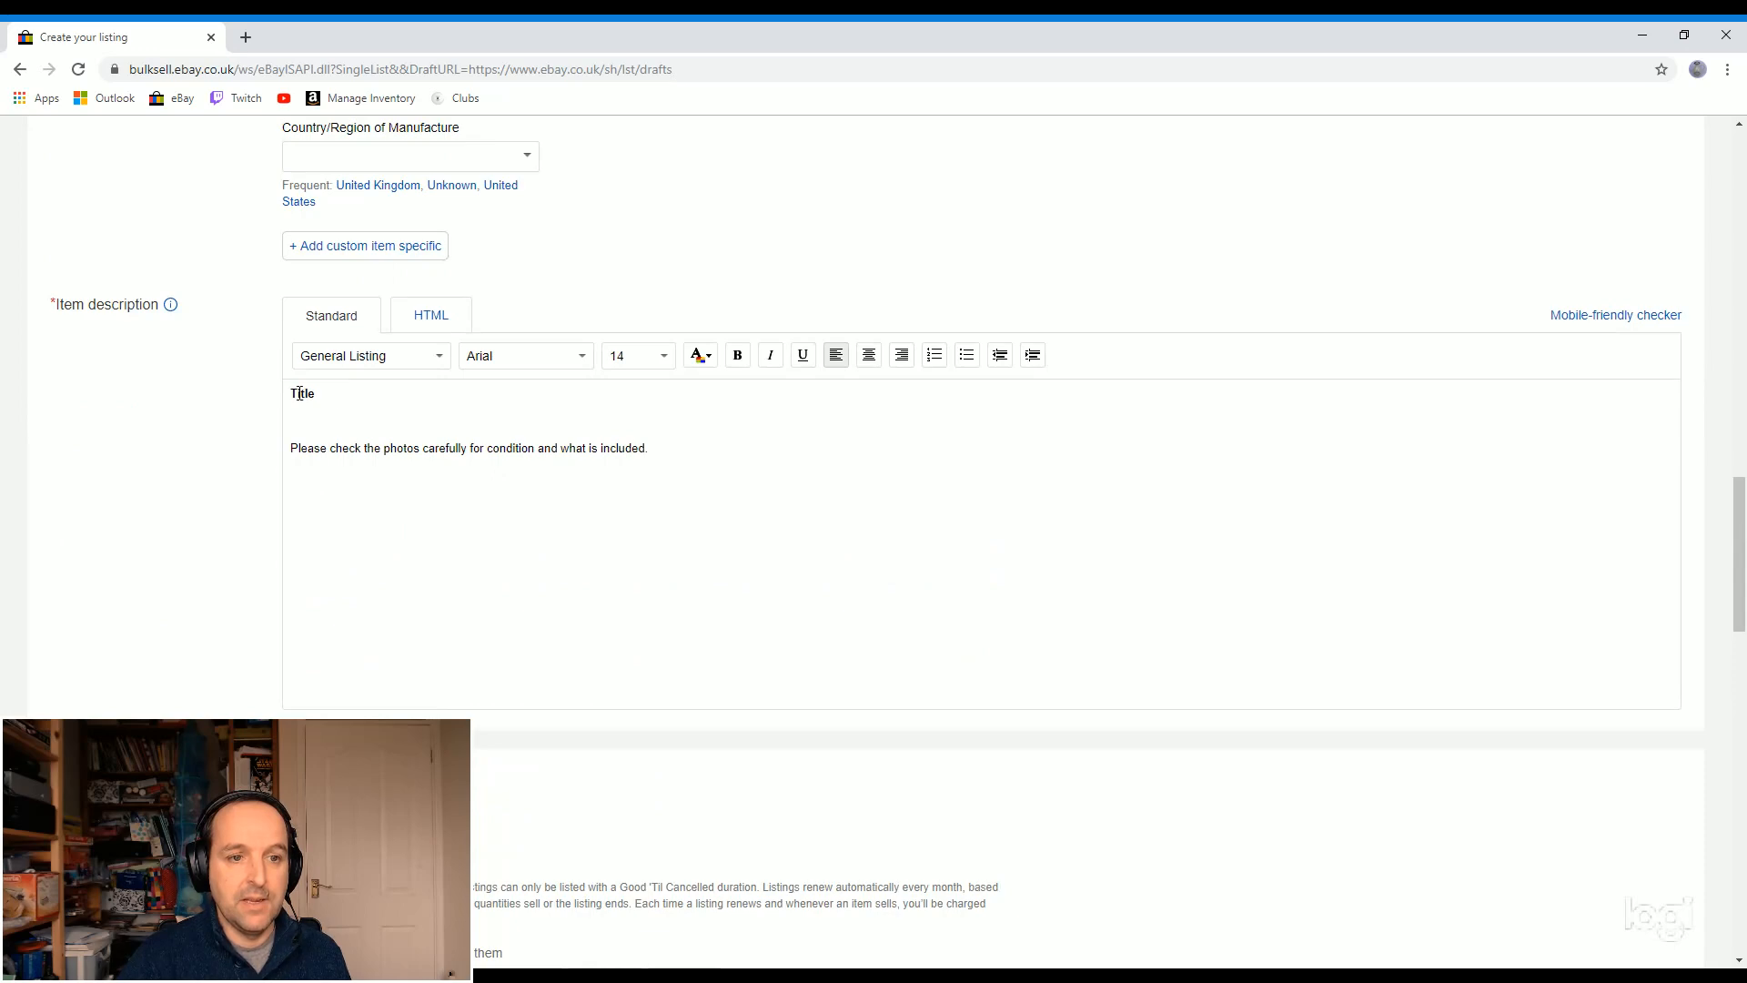
double_click(301, 393)
click(346, 449)
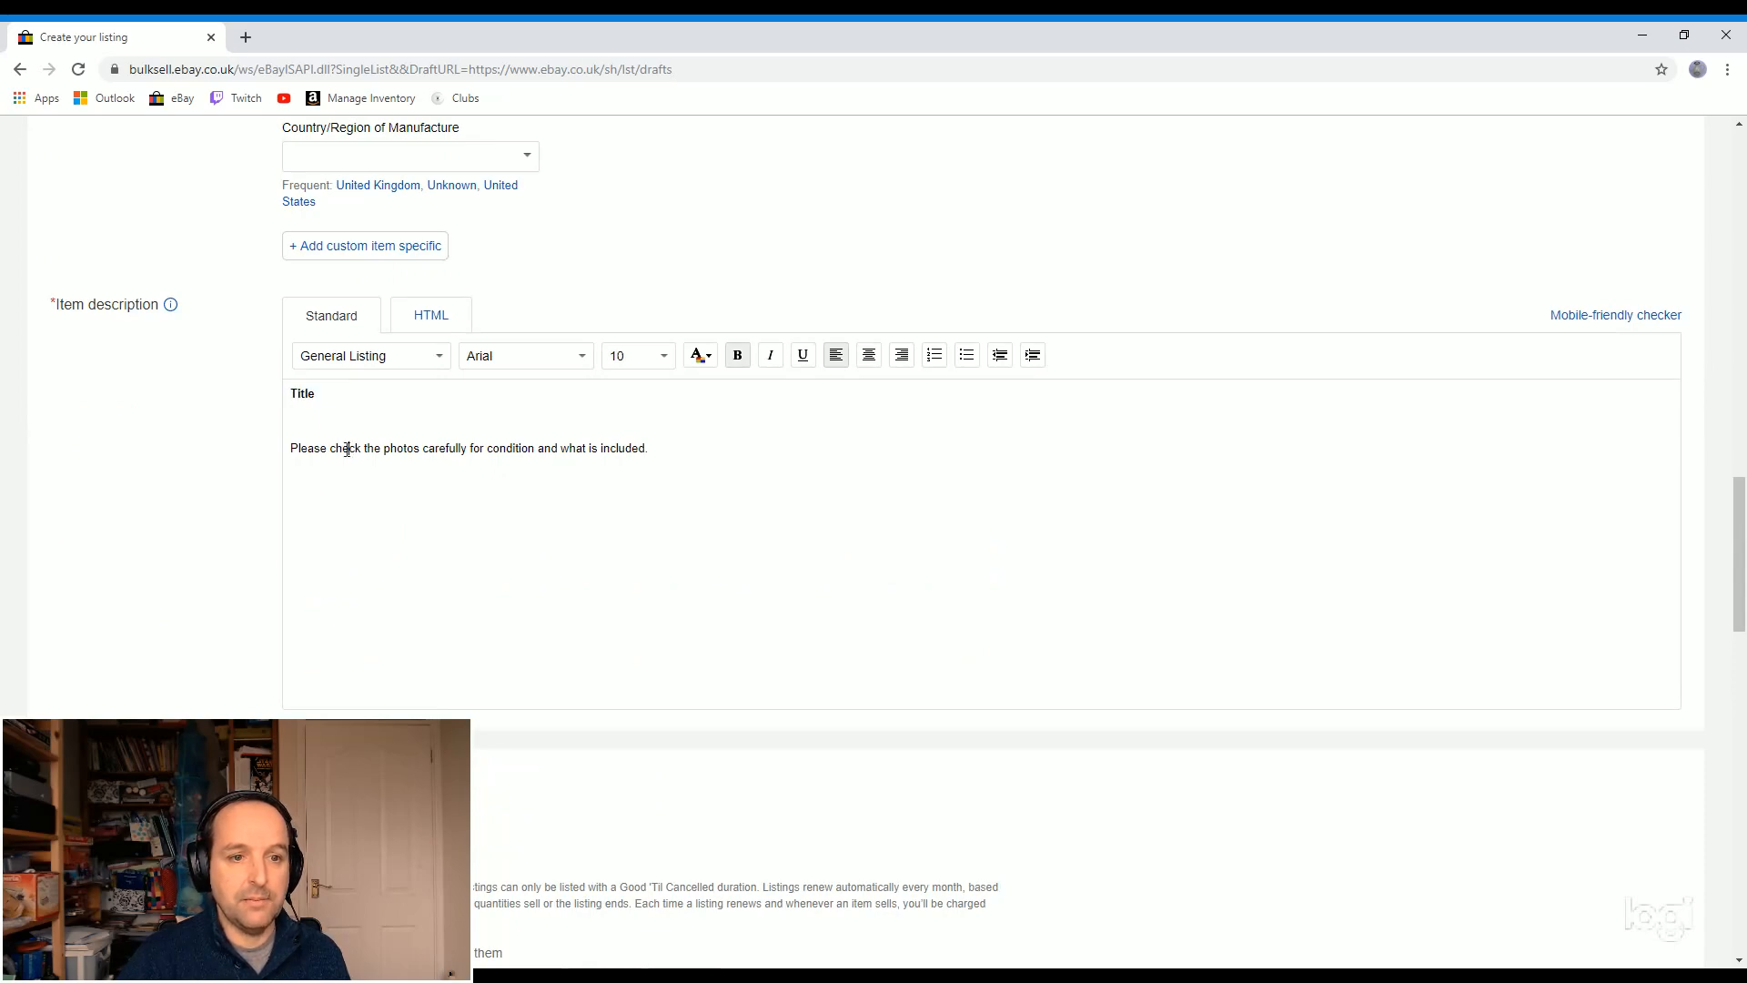
Step: Copy the listing title "Polaroid Camera" over the bold Title placeholder in the item description
scroll(328, 387, up, 20)
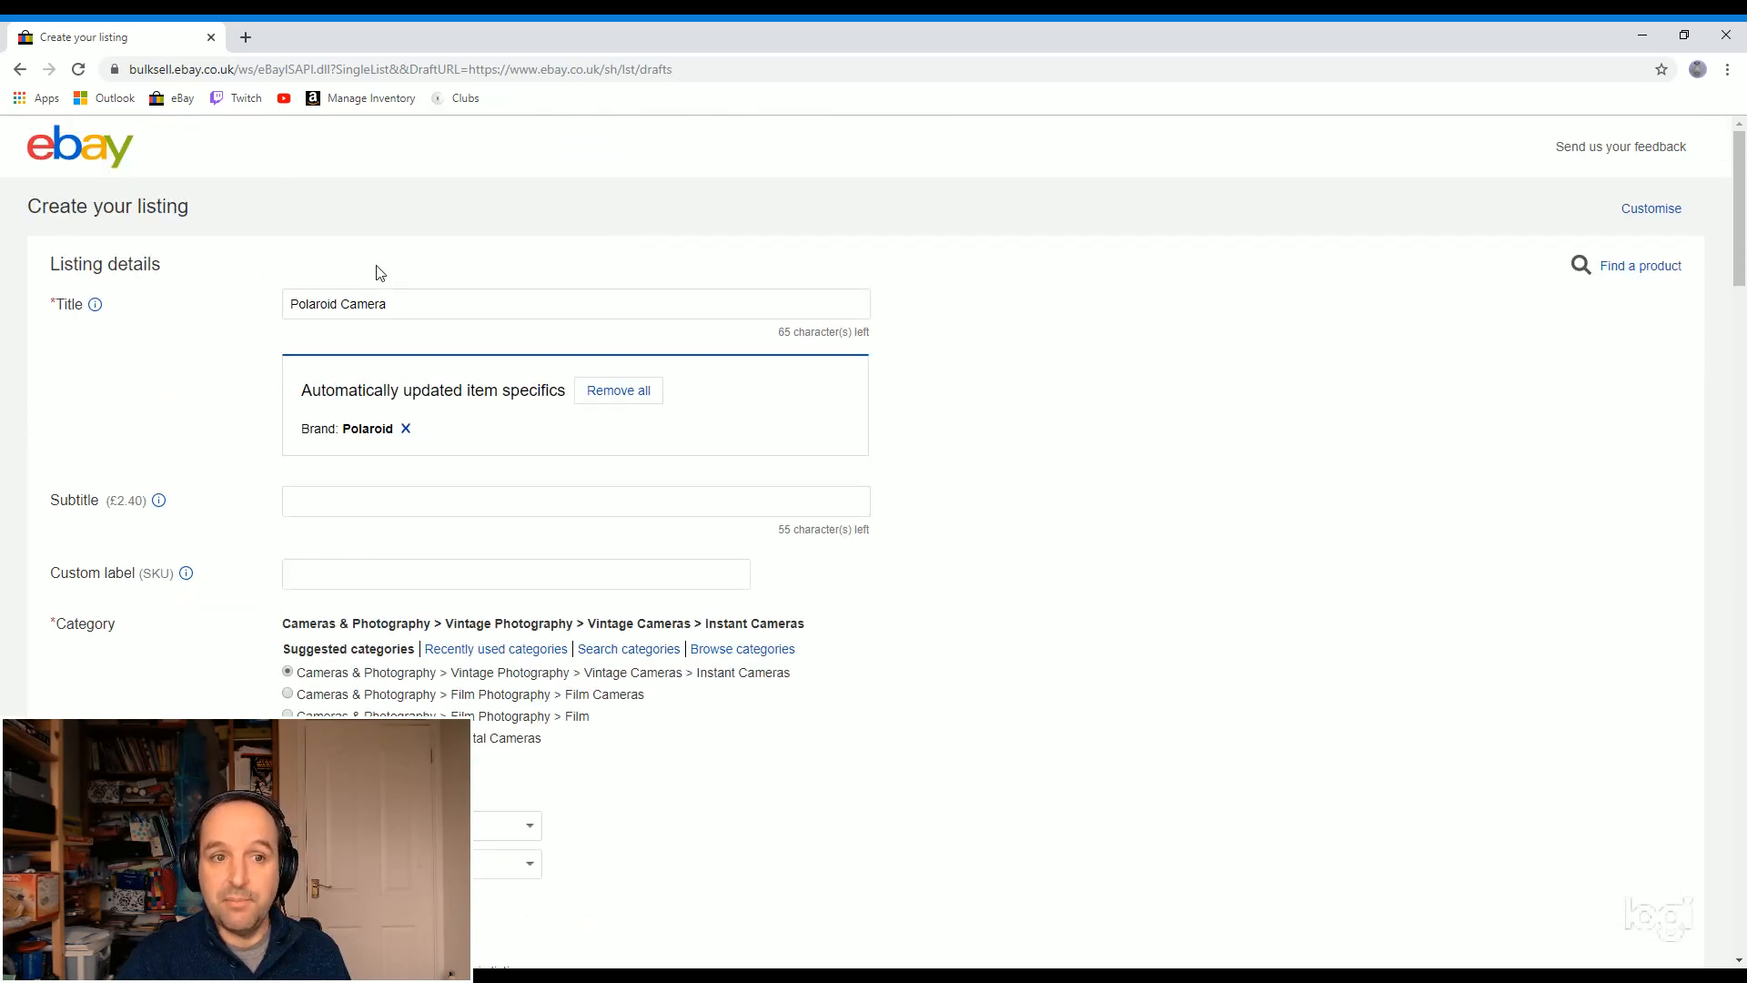
double_click(328, 304)
triple_click(328, 304)
key(ctrl+c)
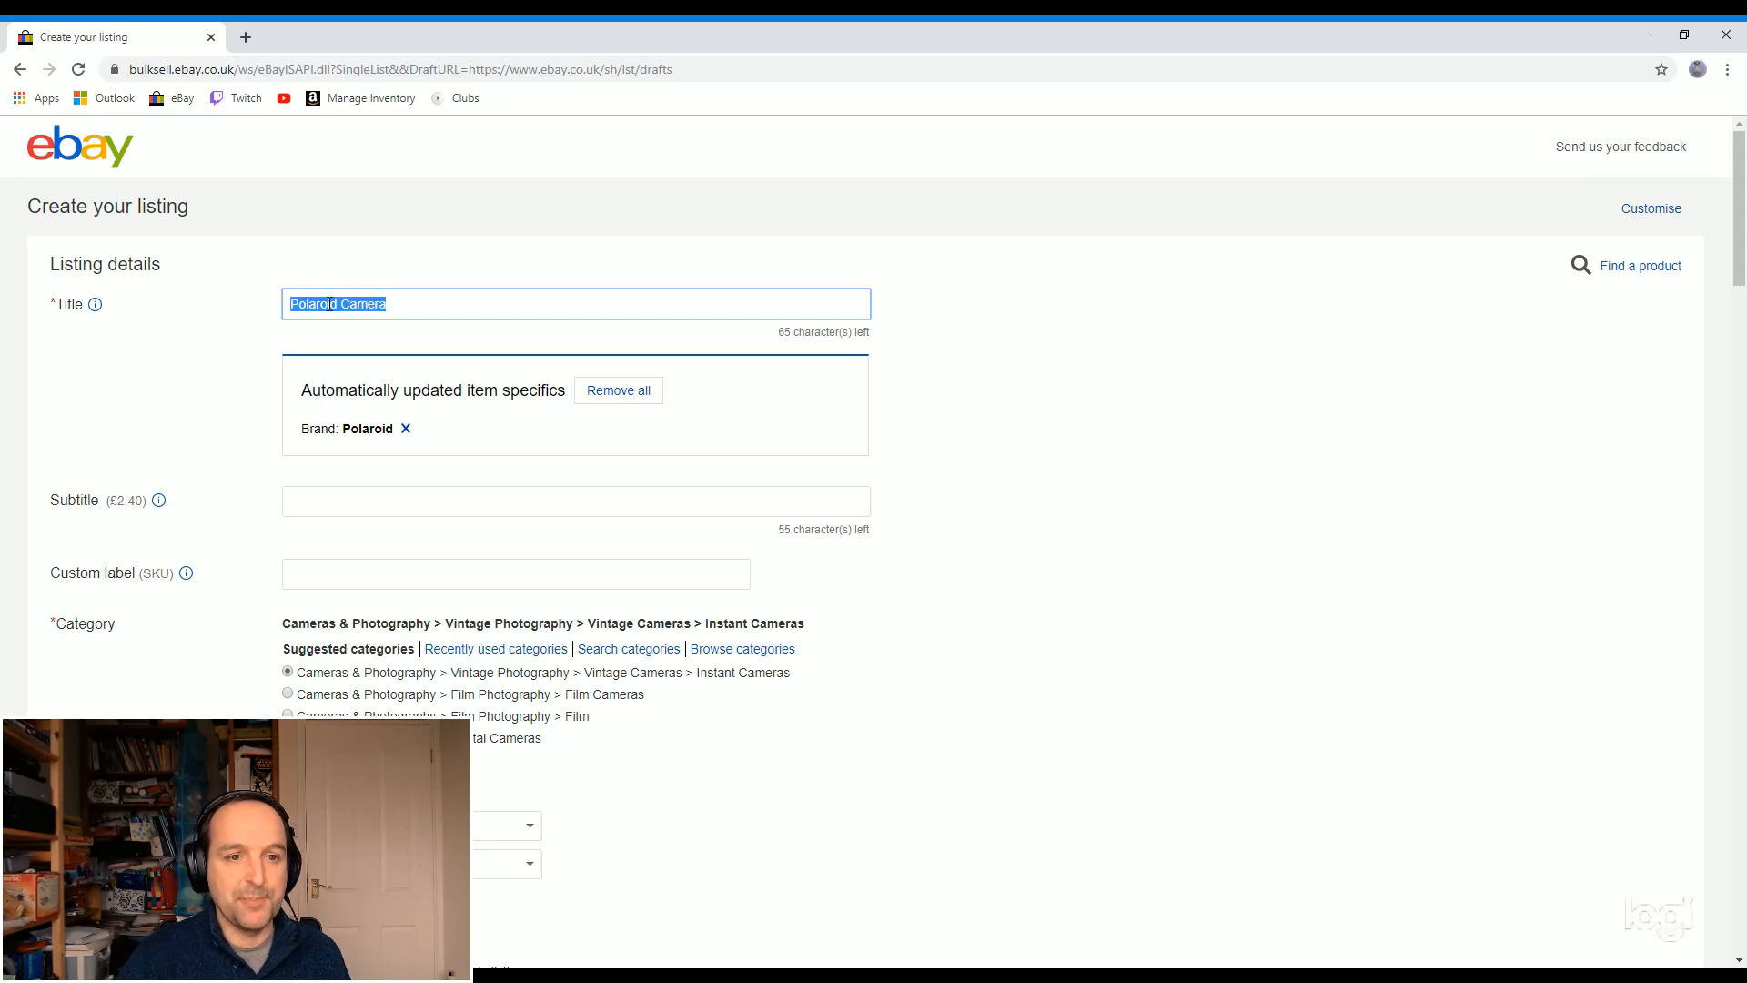
scroll(374, 378, down, 20)
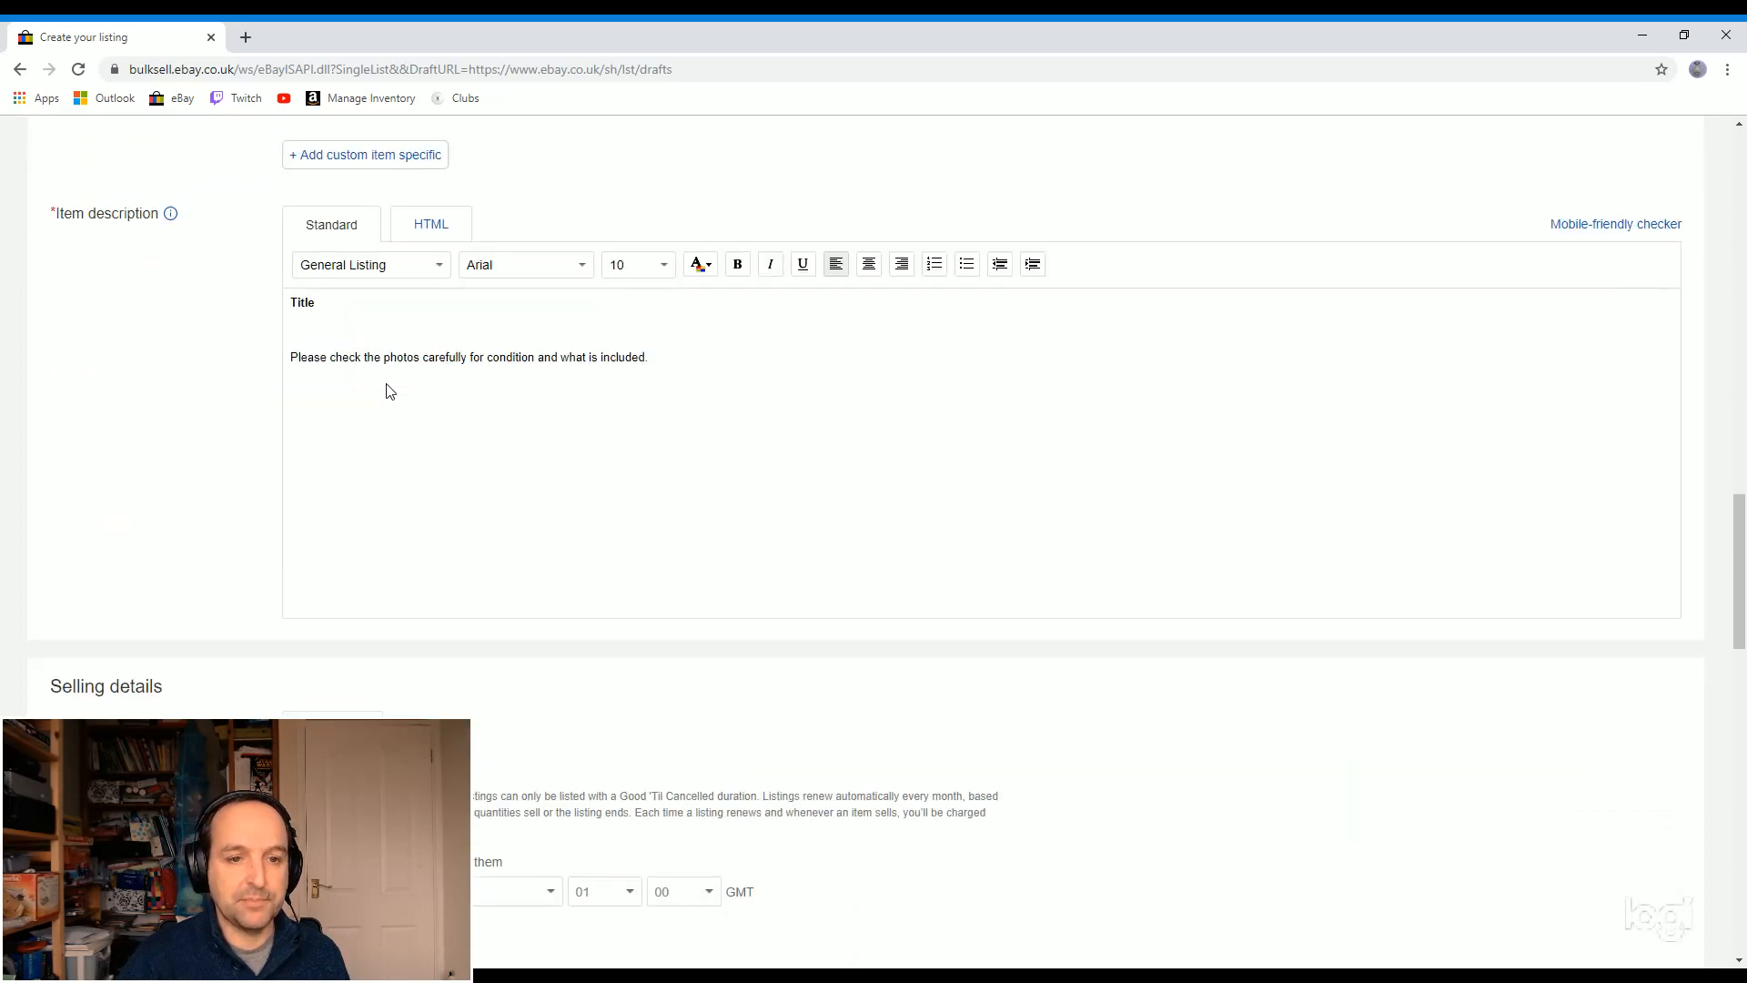
double_click(297, 303)
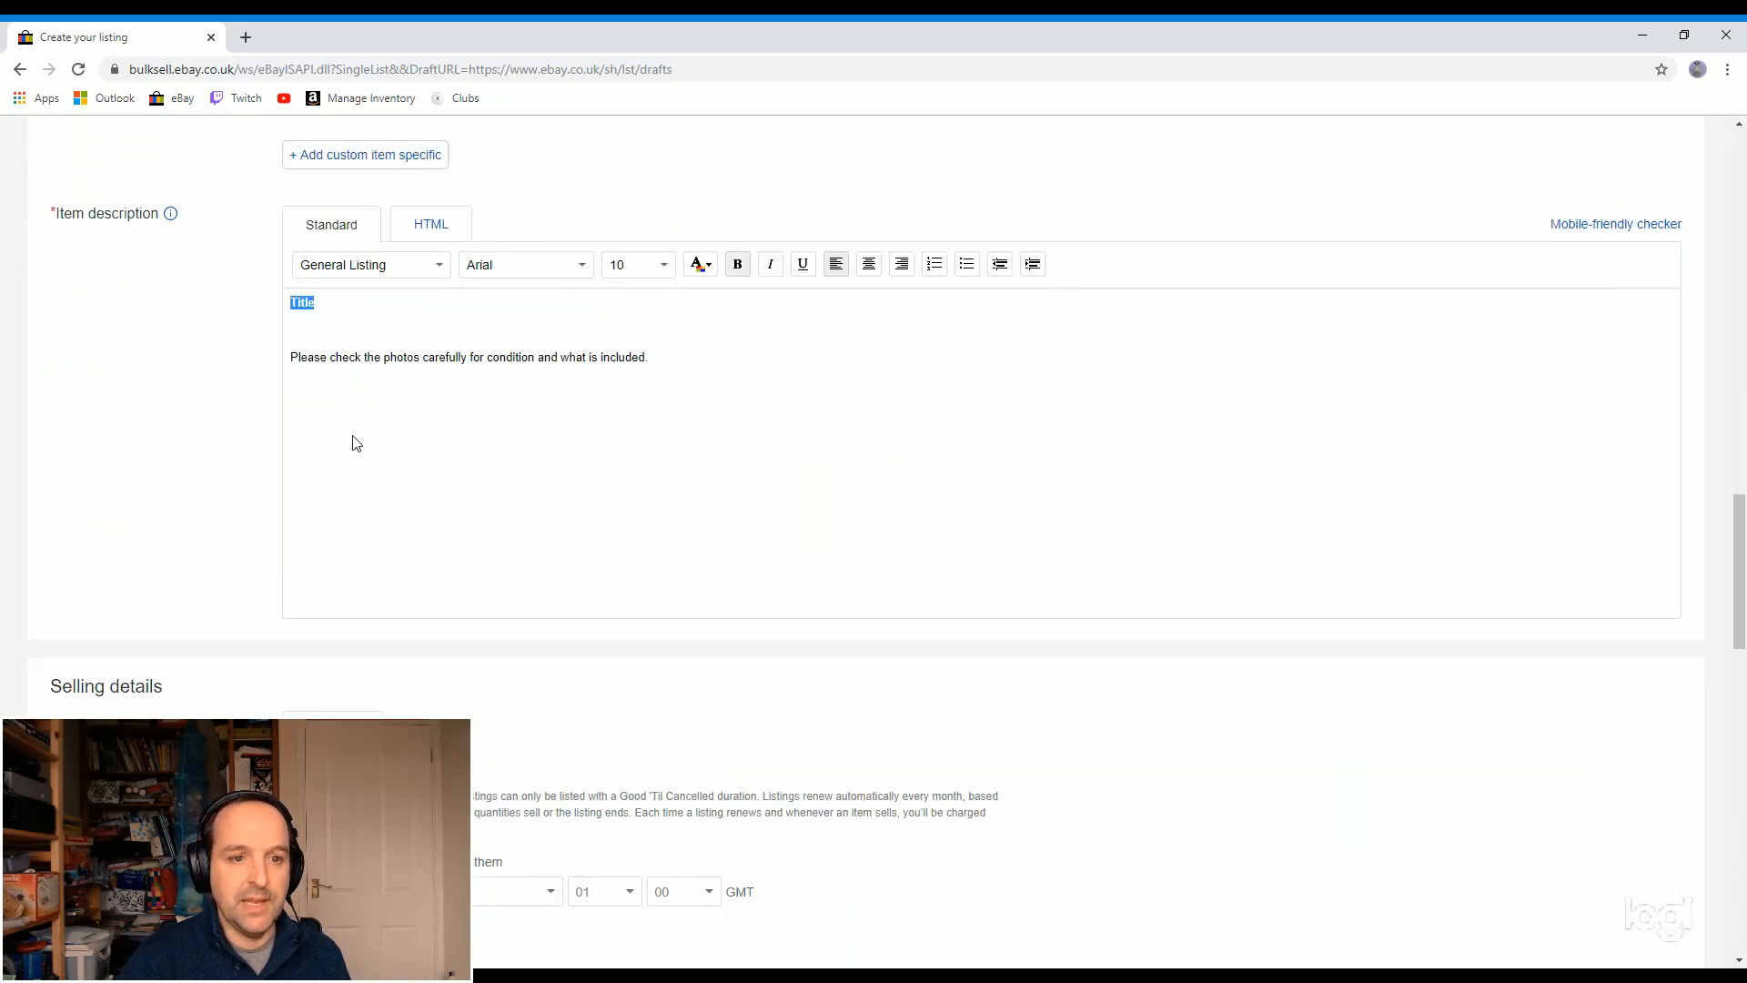
key(ctrl+v)
Step: Enter "Excellent condition" as the condition description, with the spelling corrected
scroll(356, 454, up, 7)
scroll(356, 454, up, 9)
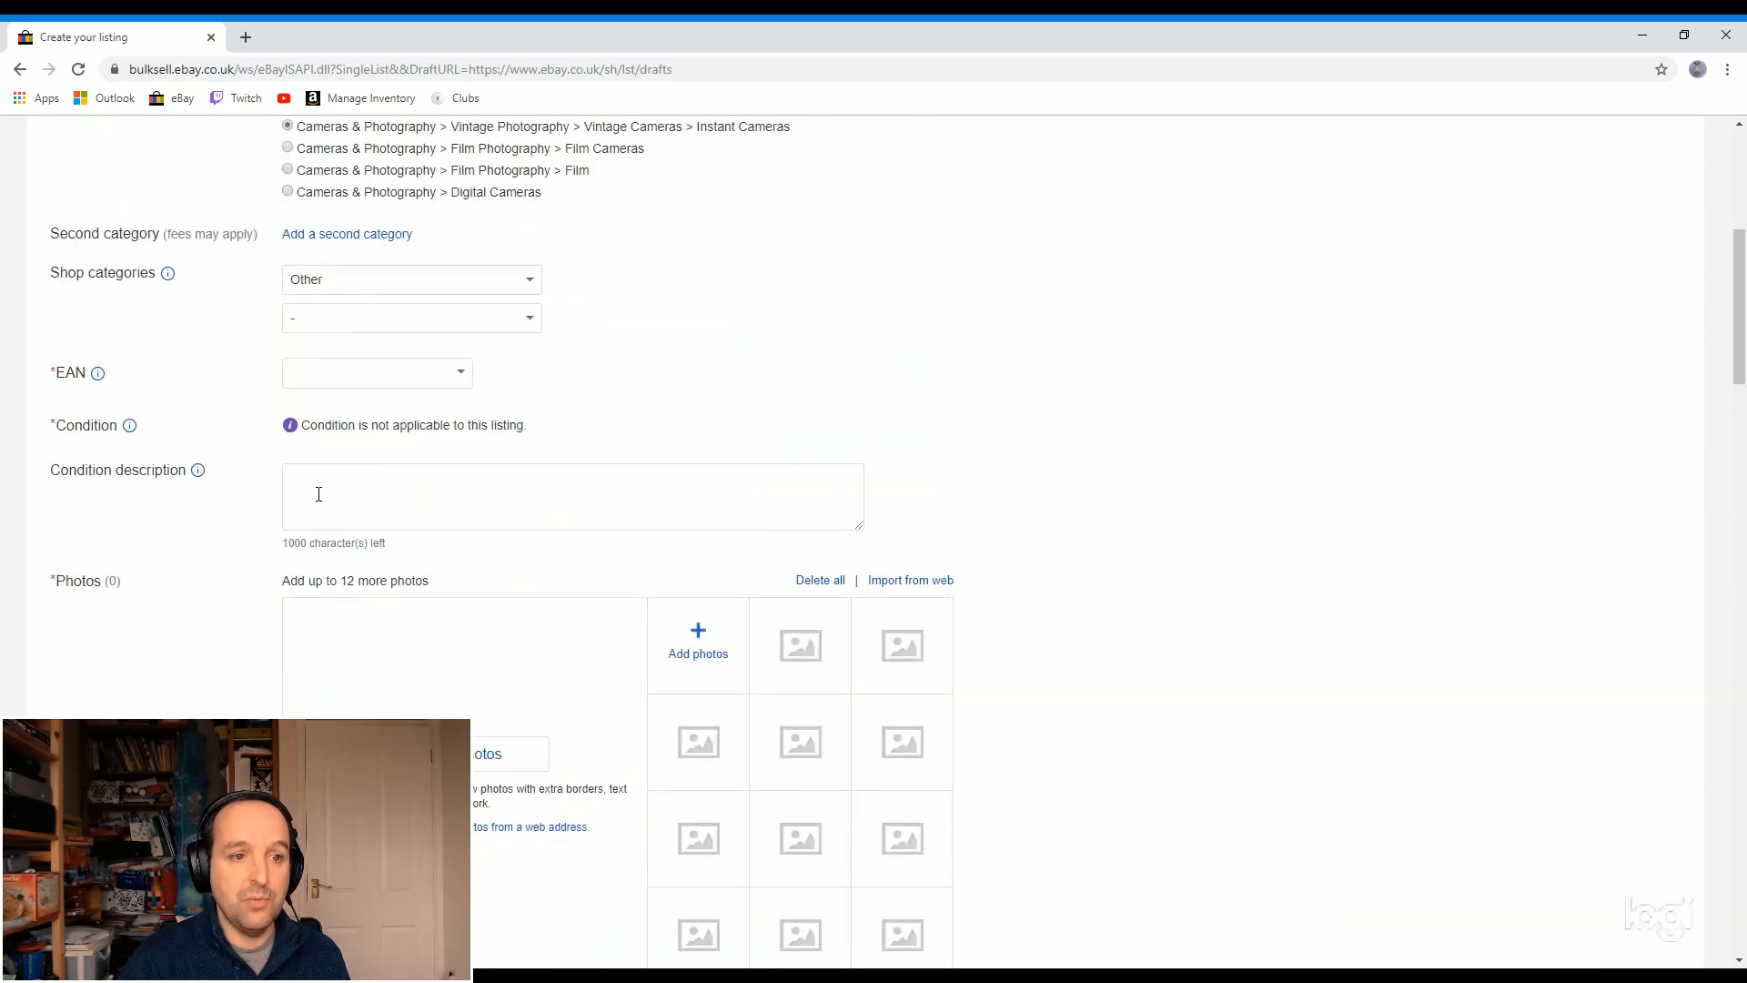
click(320, 494)
text(Exe)
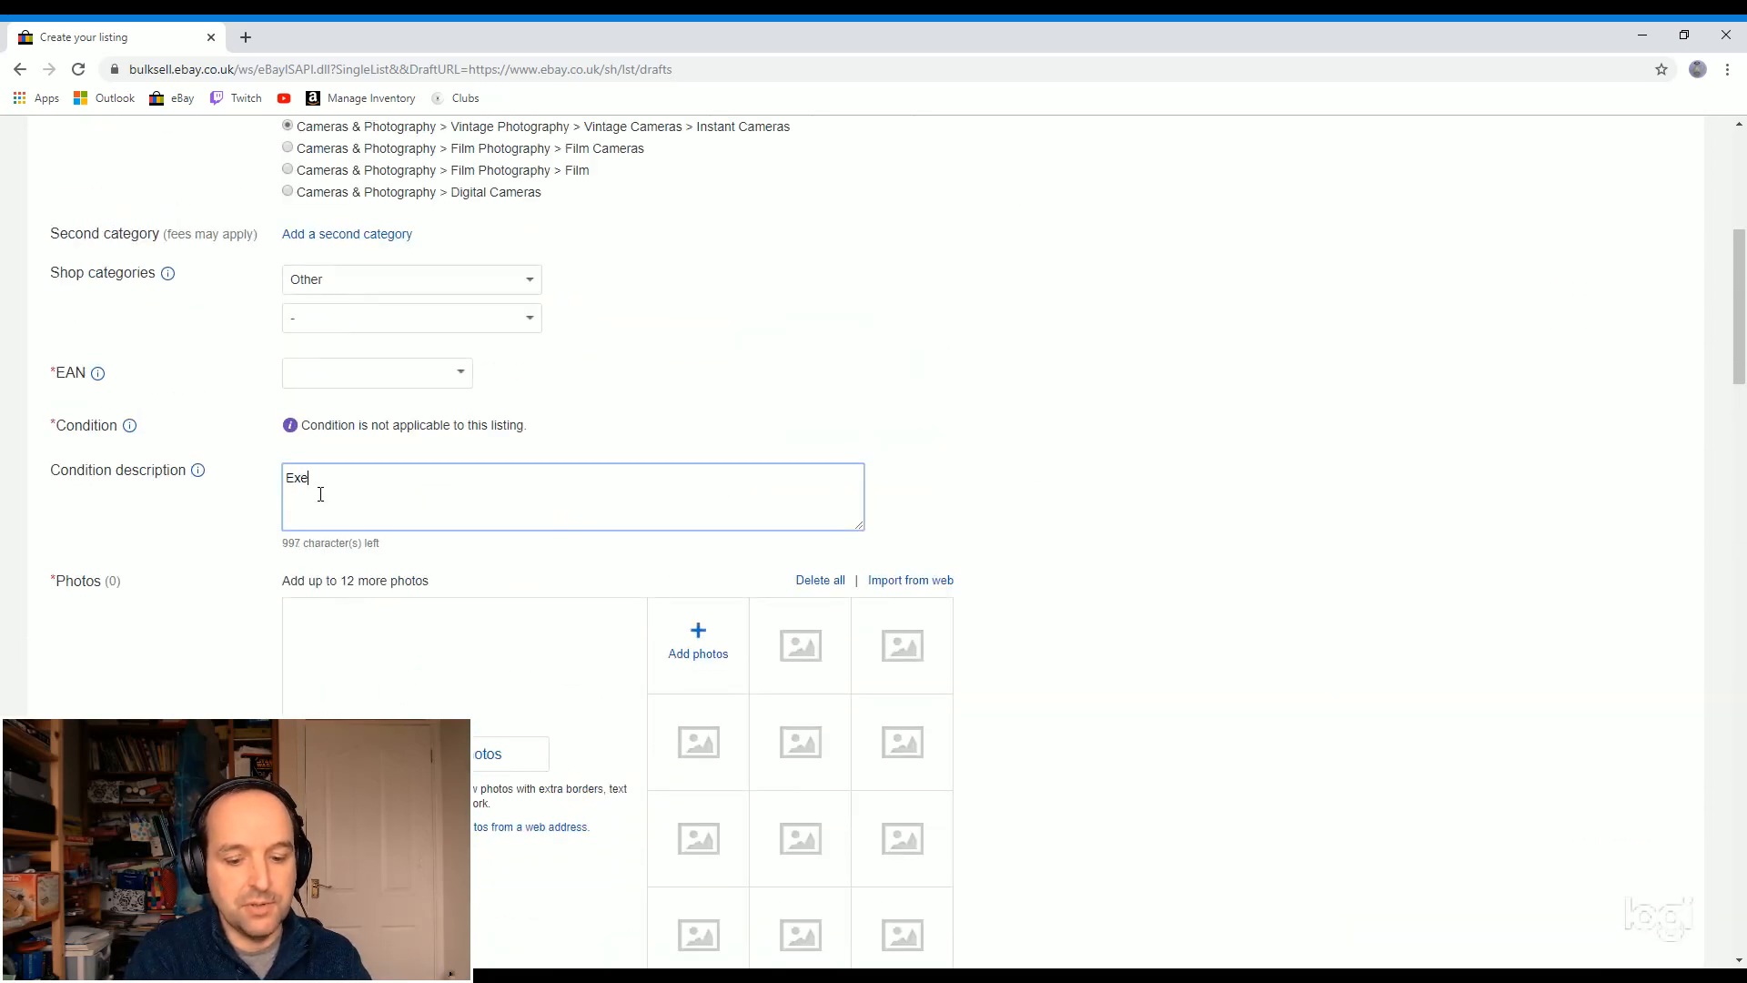
text(llent )
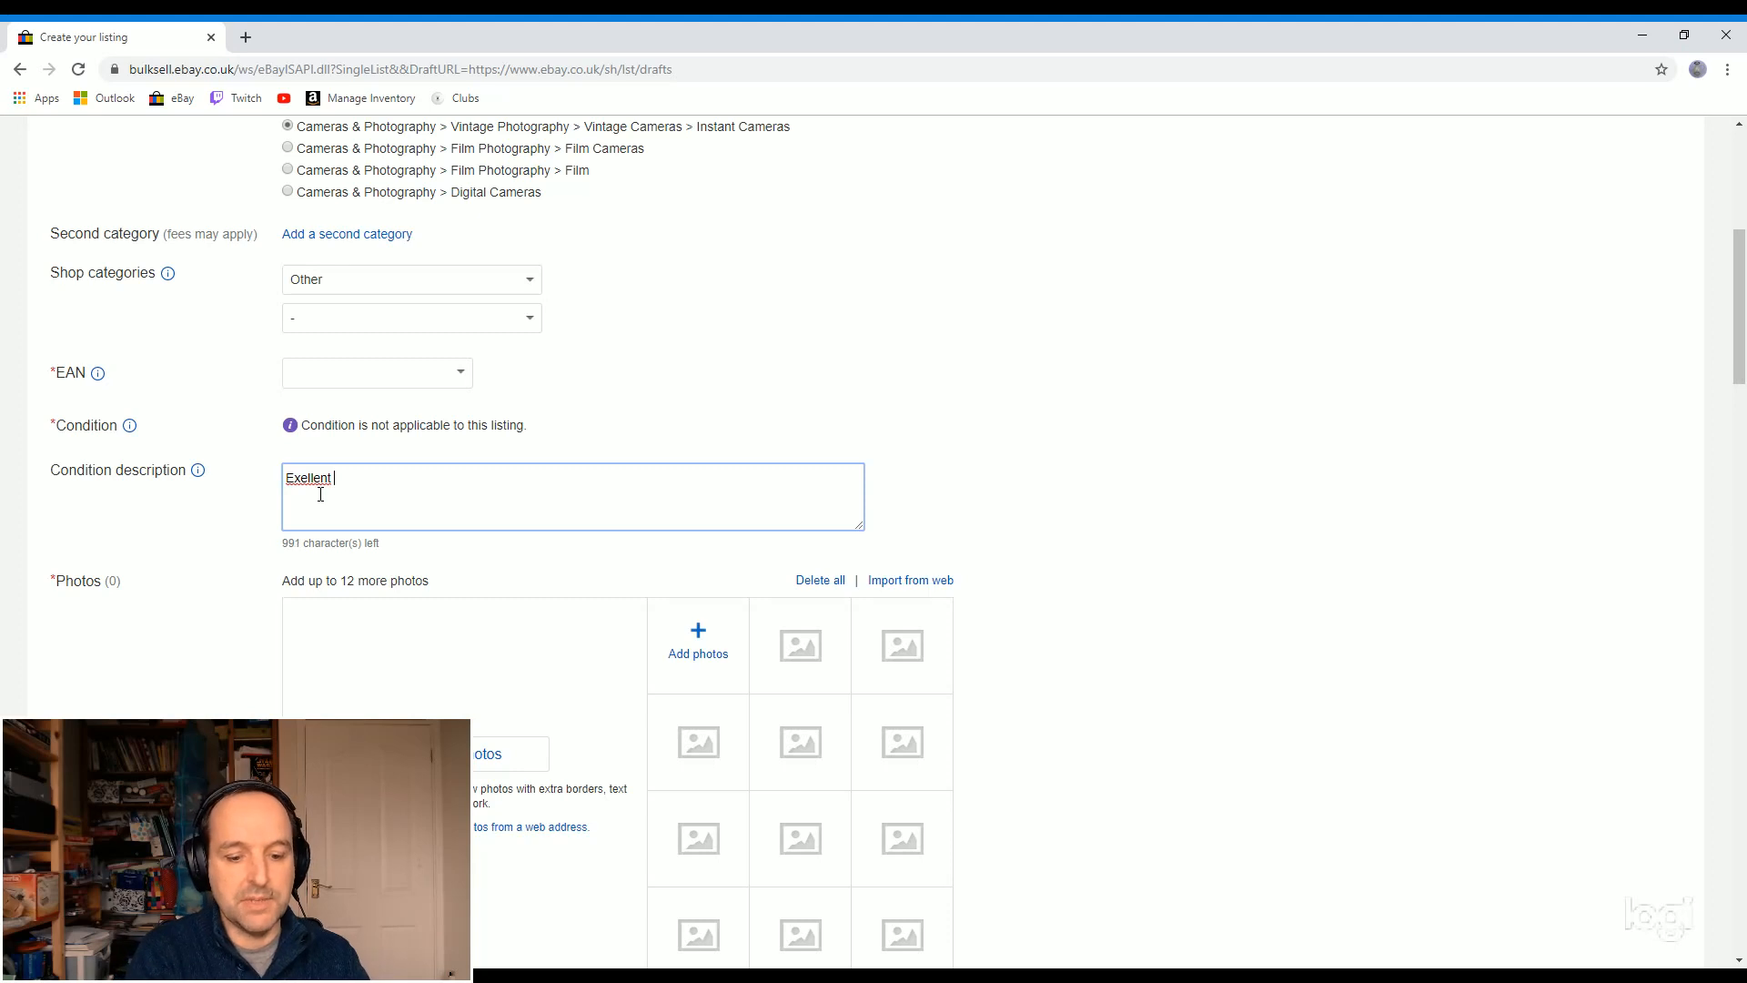
text(condition)
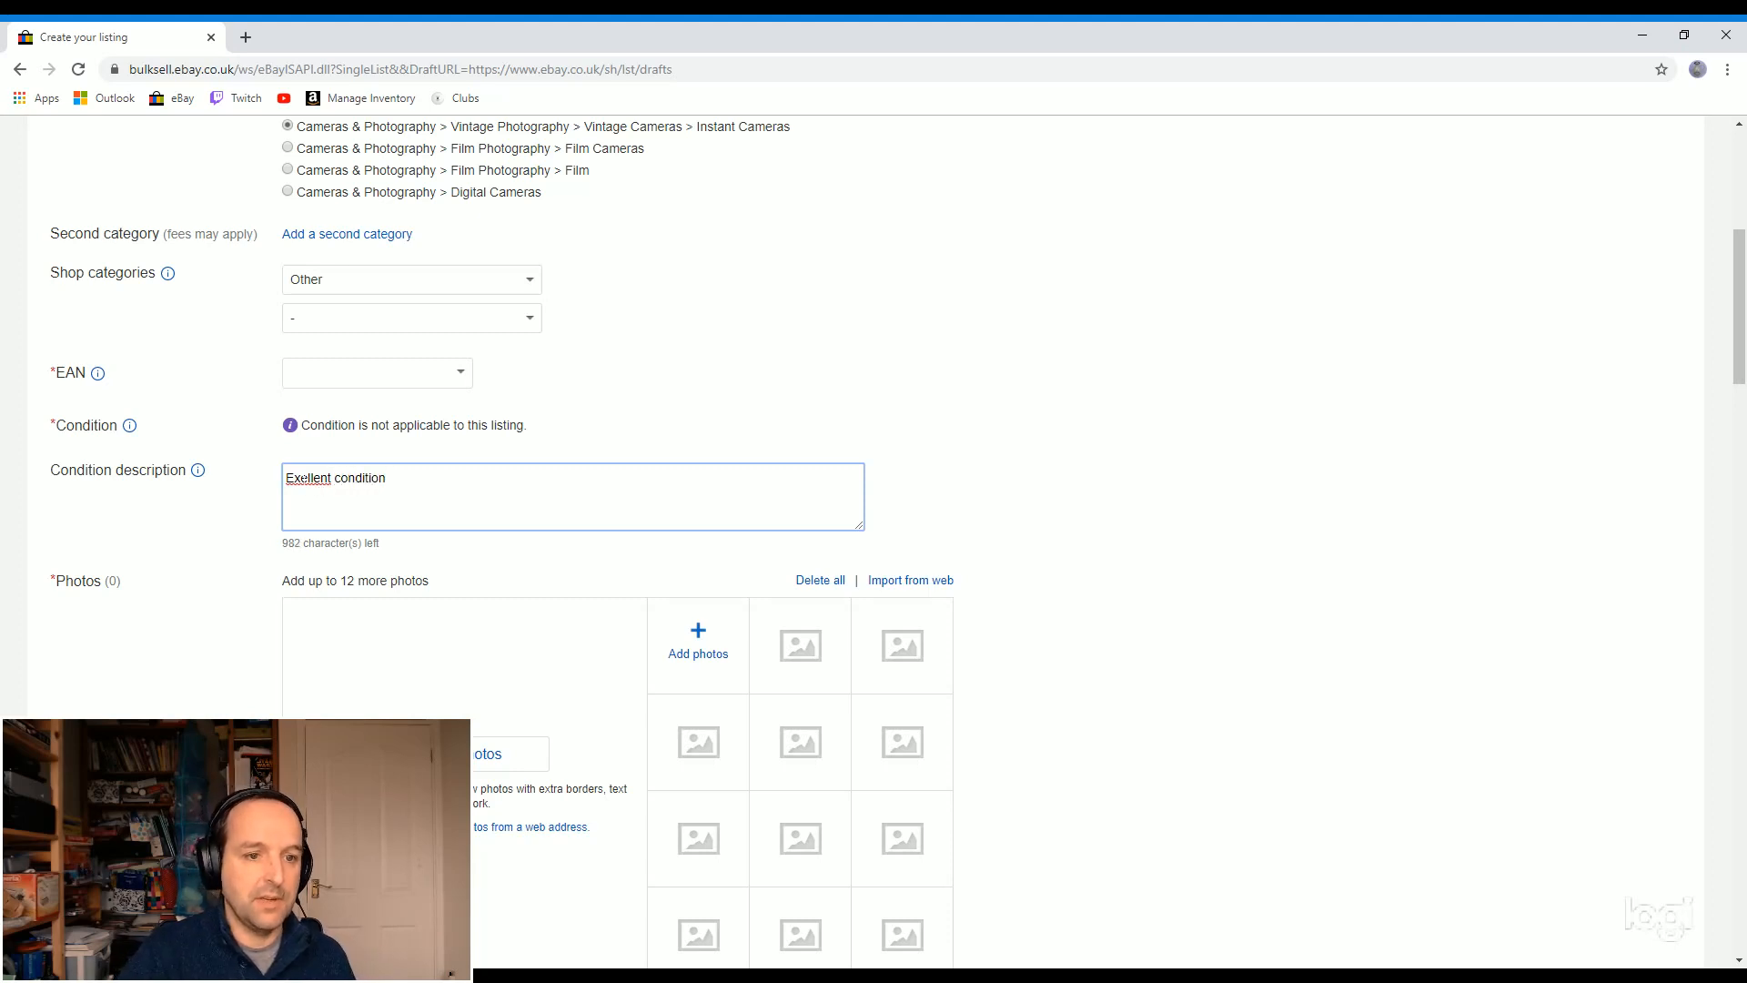
right_click(320, 499)
click(340, 495)
Step: Copy the condition text "Excellent condition" into the blank line below the heading in the item description
triple_click(325, 478)
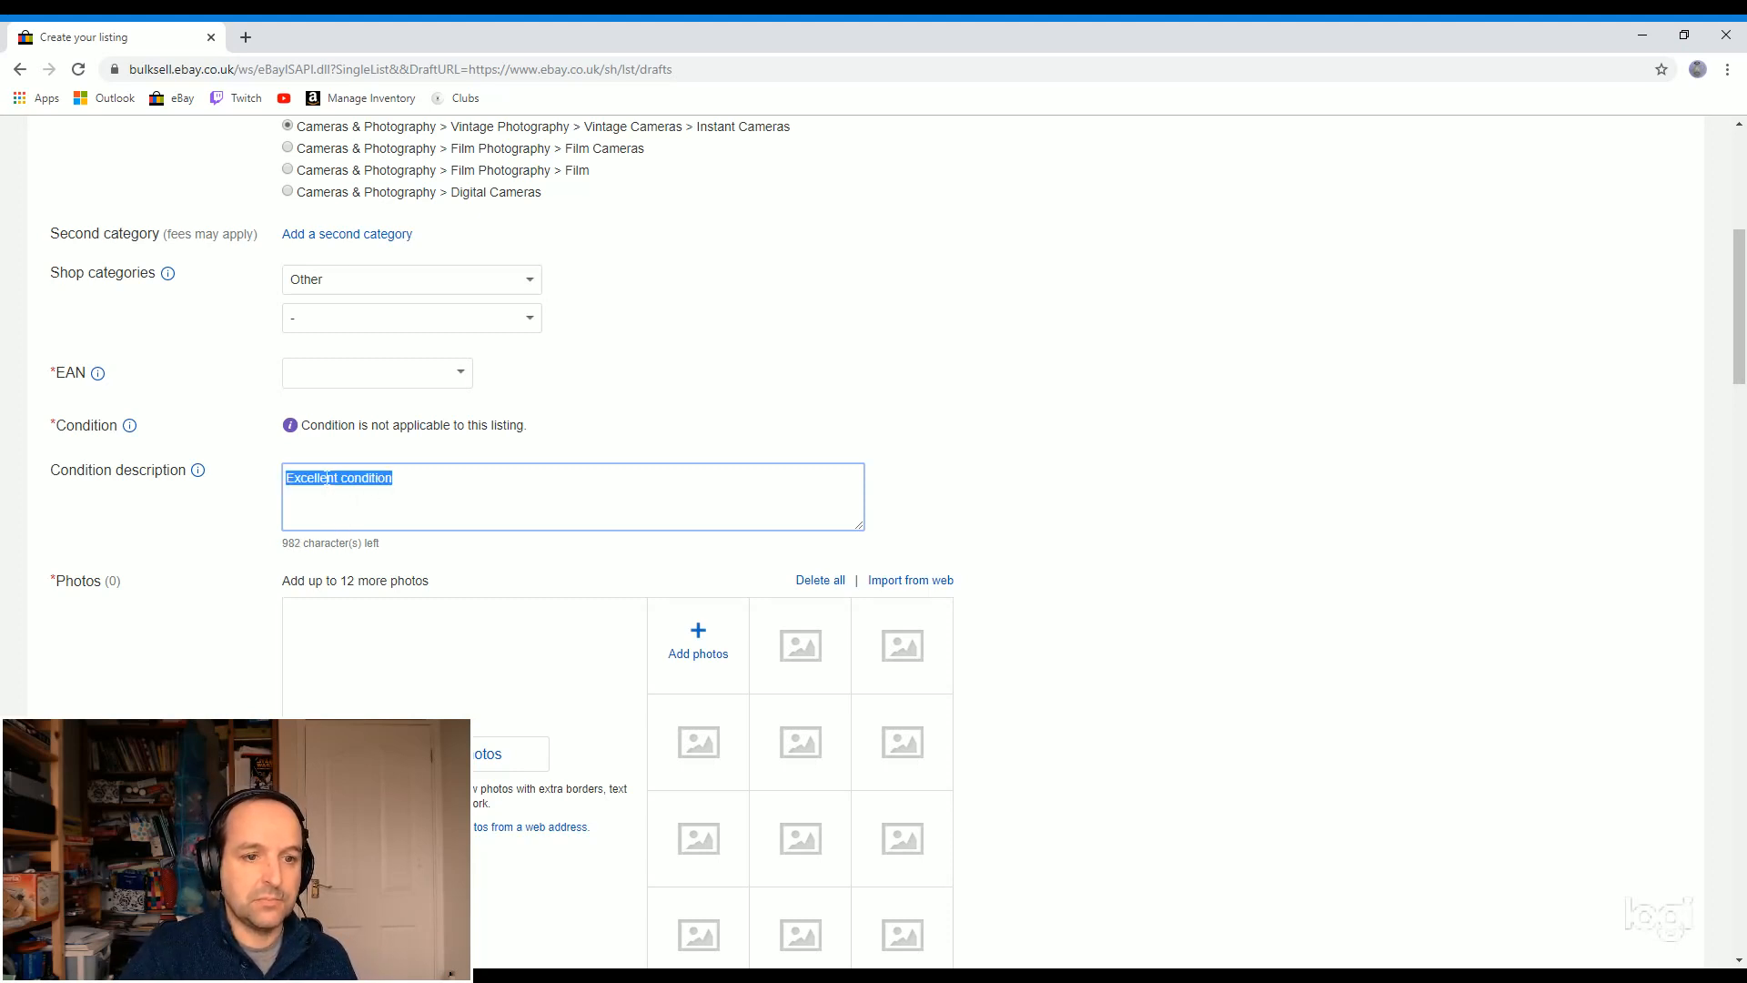
scroll(392, 592, down, 15)
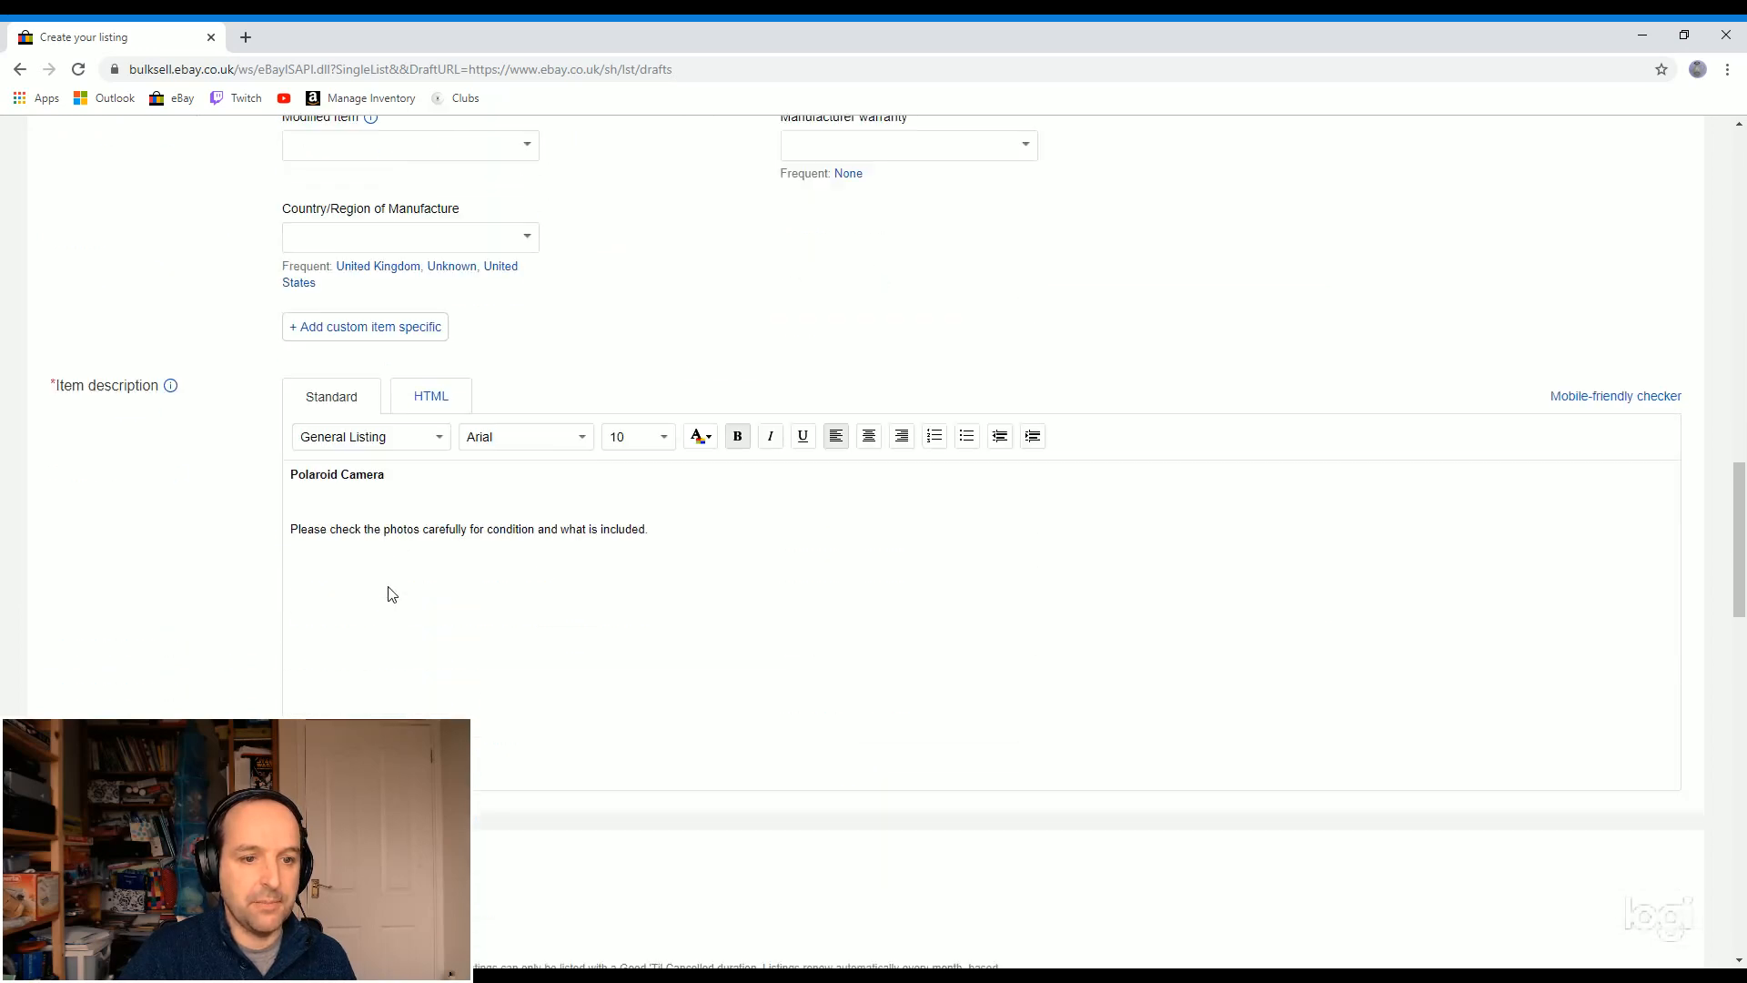
scroll(392, 594, down, 2)
click(292, 329)
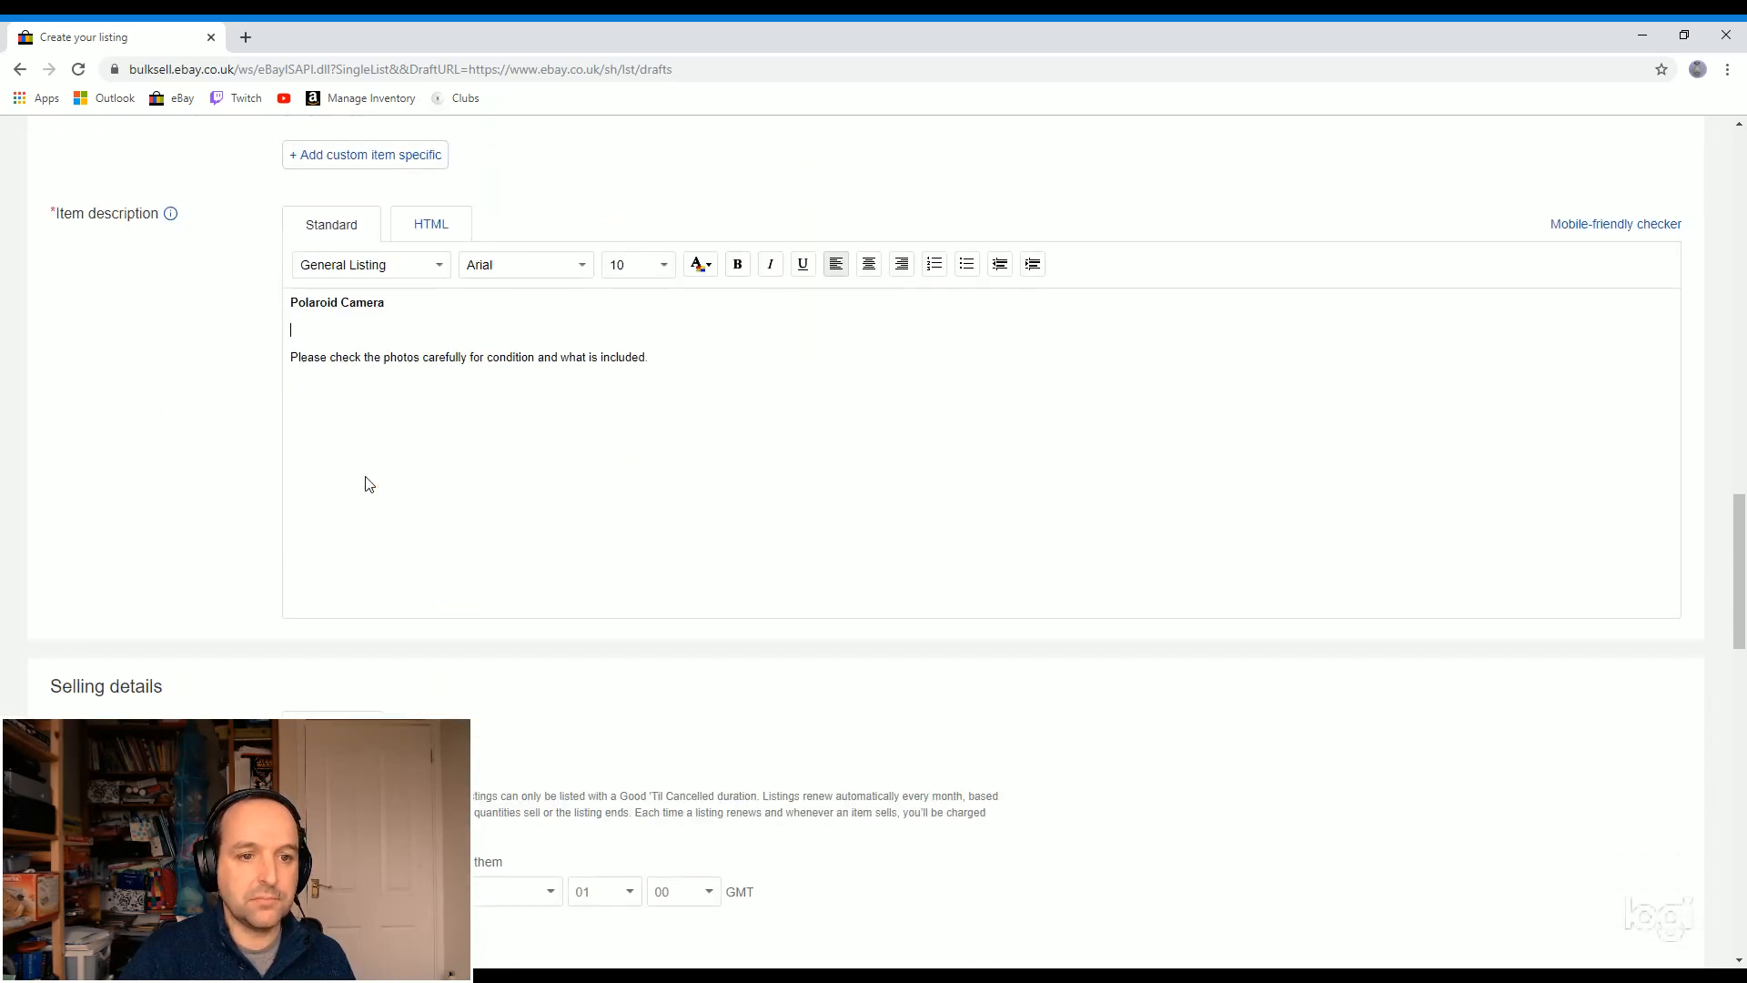
text(Excellent condition)
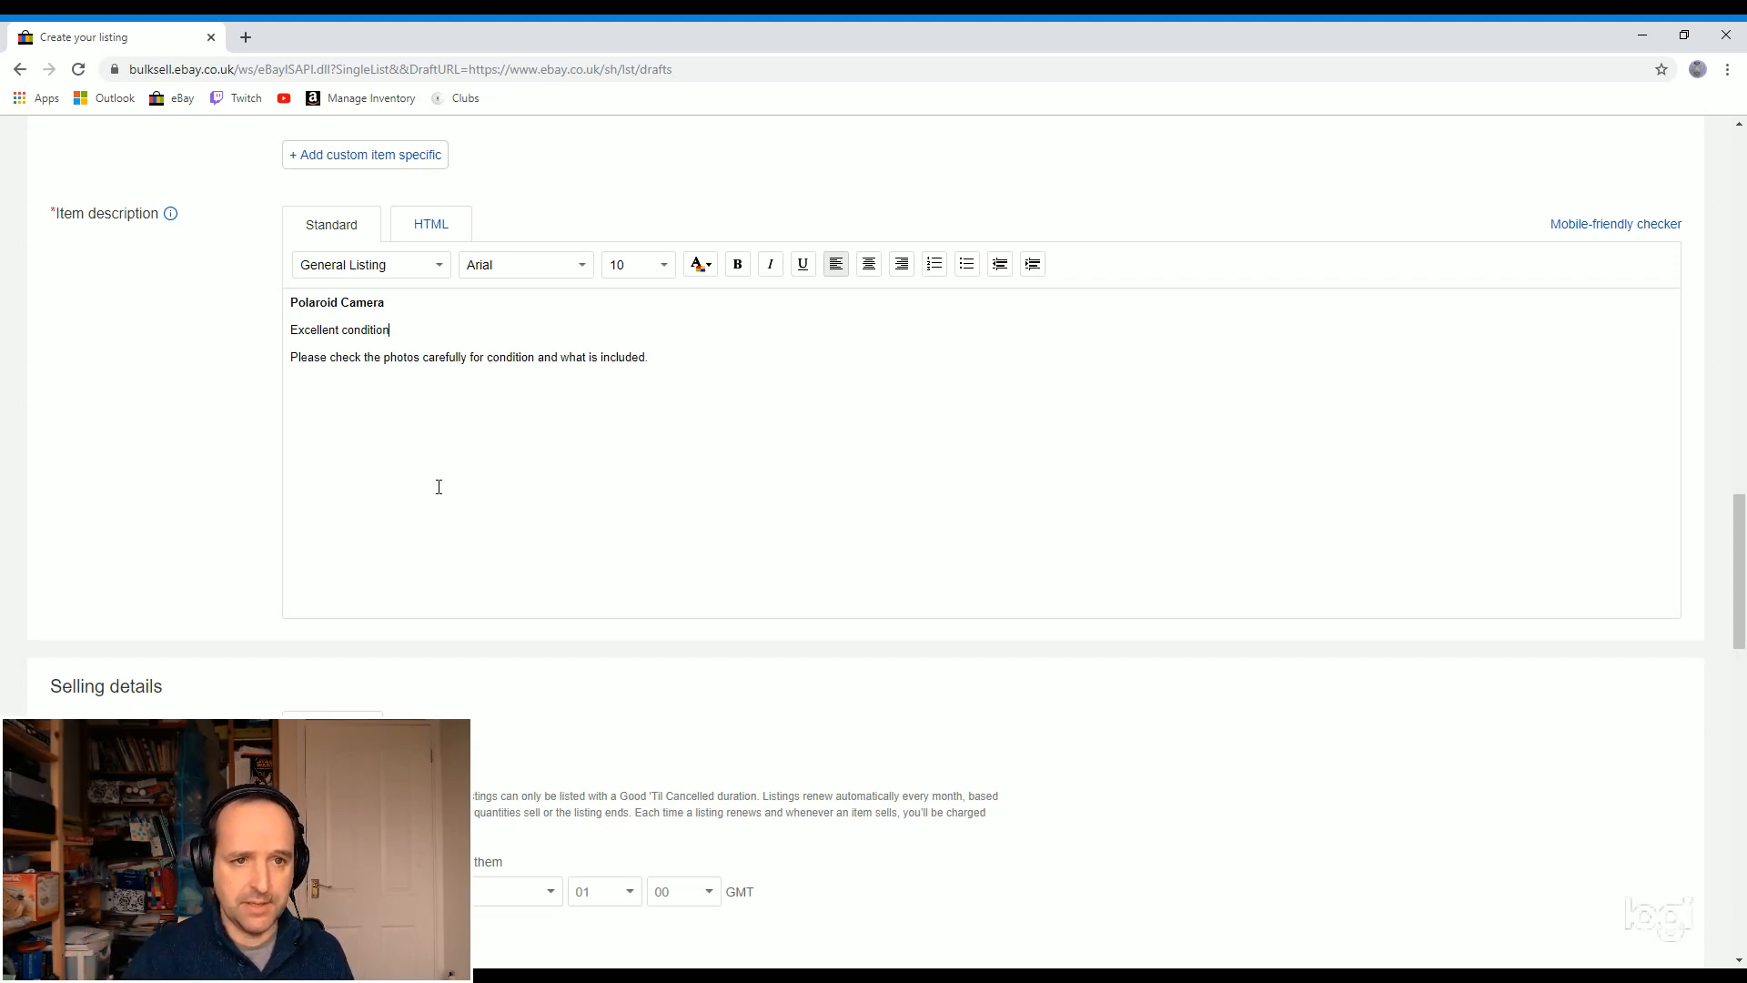
Step: Cancel creating the Polaroid Camera listing and confirm discarding it without saving
scroll(438, 488, up, 3)
scroll(441, 492, down, 5)
scroll(442, 491, down, 6)
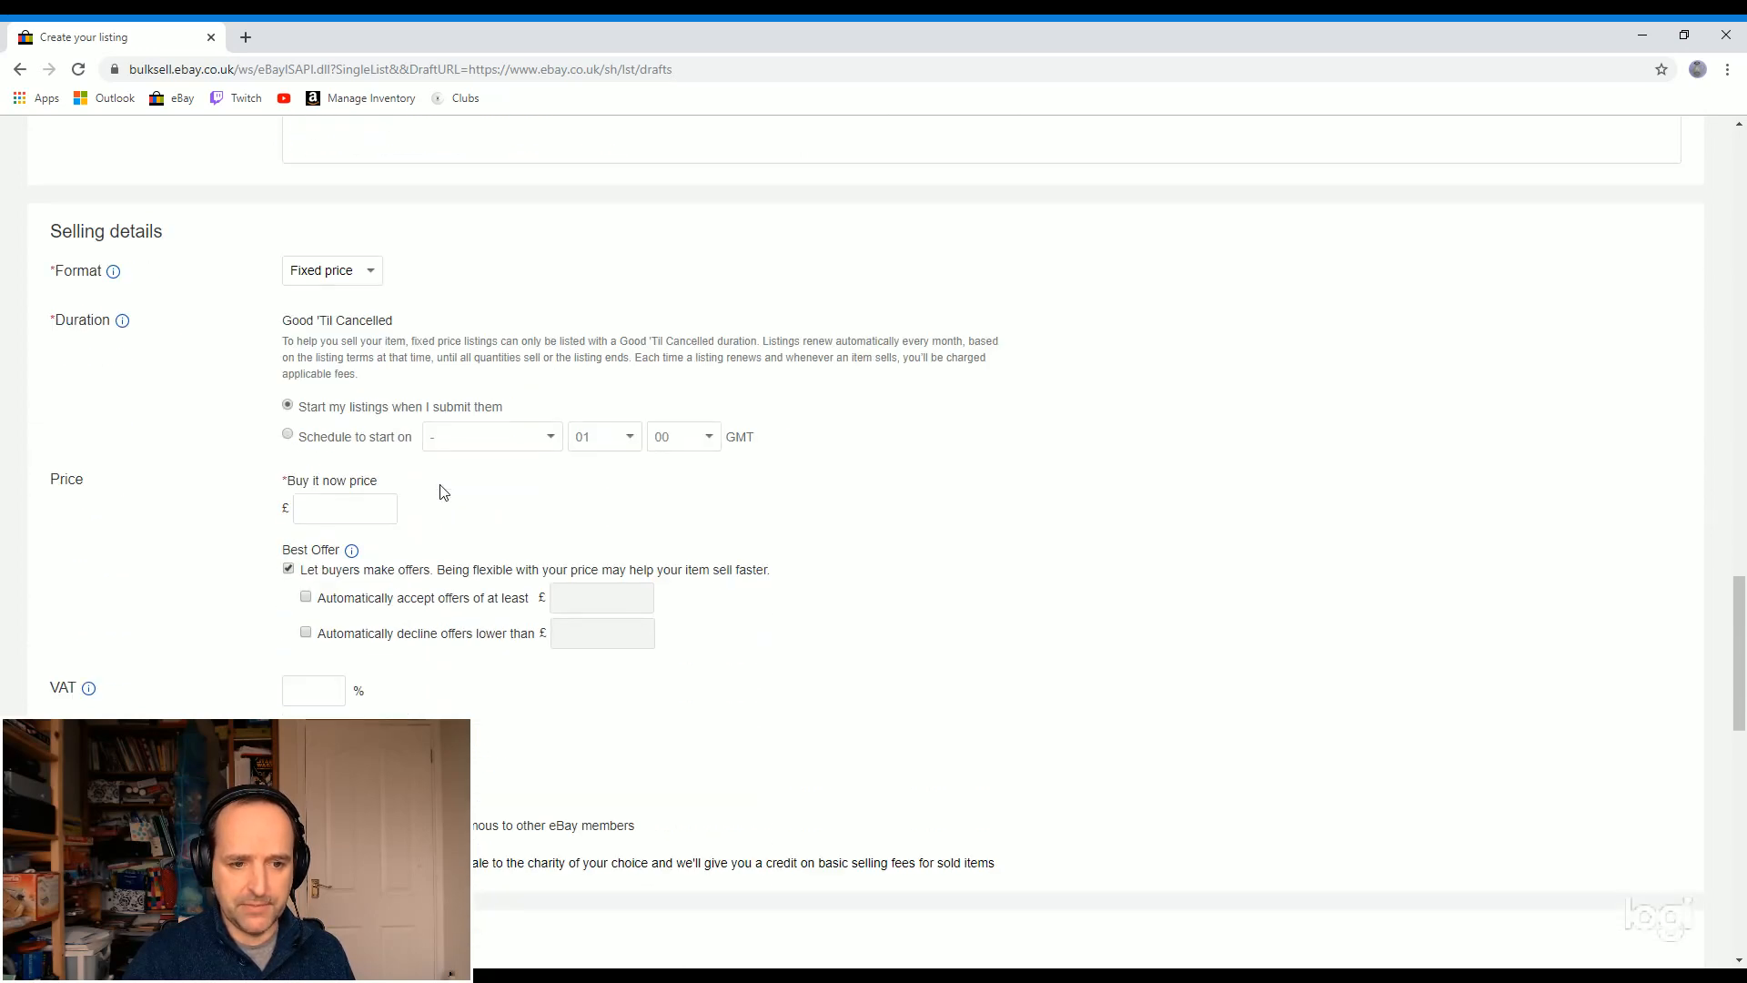
scroll(343, 466, up, 6)
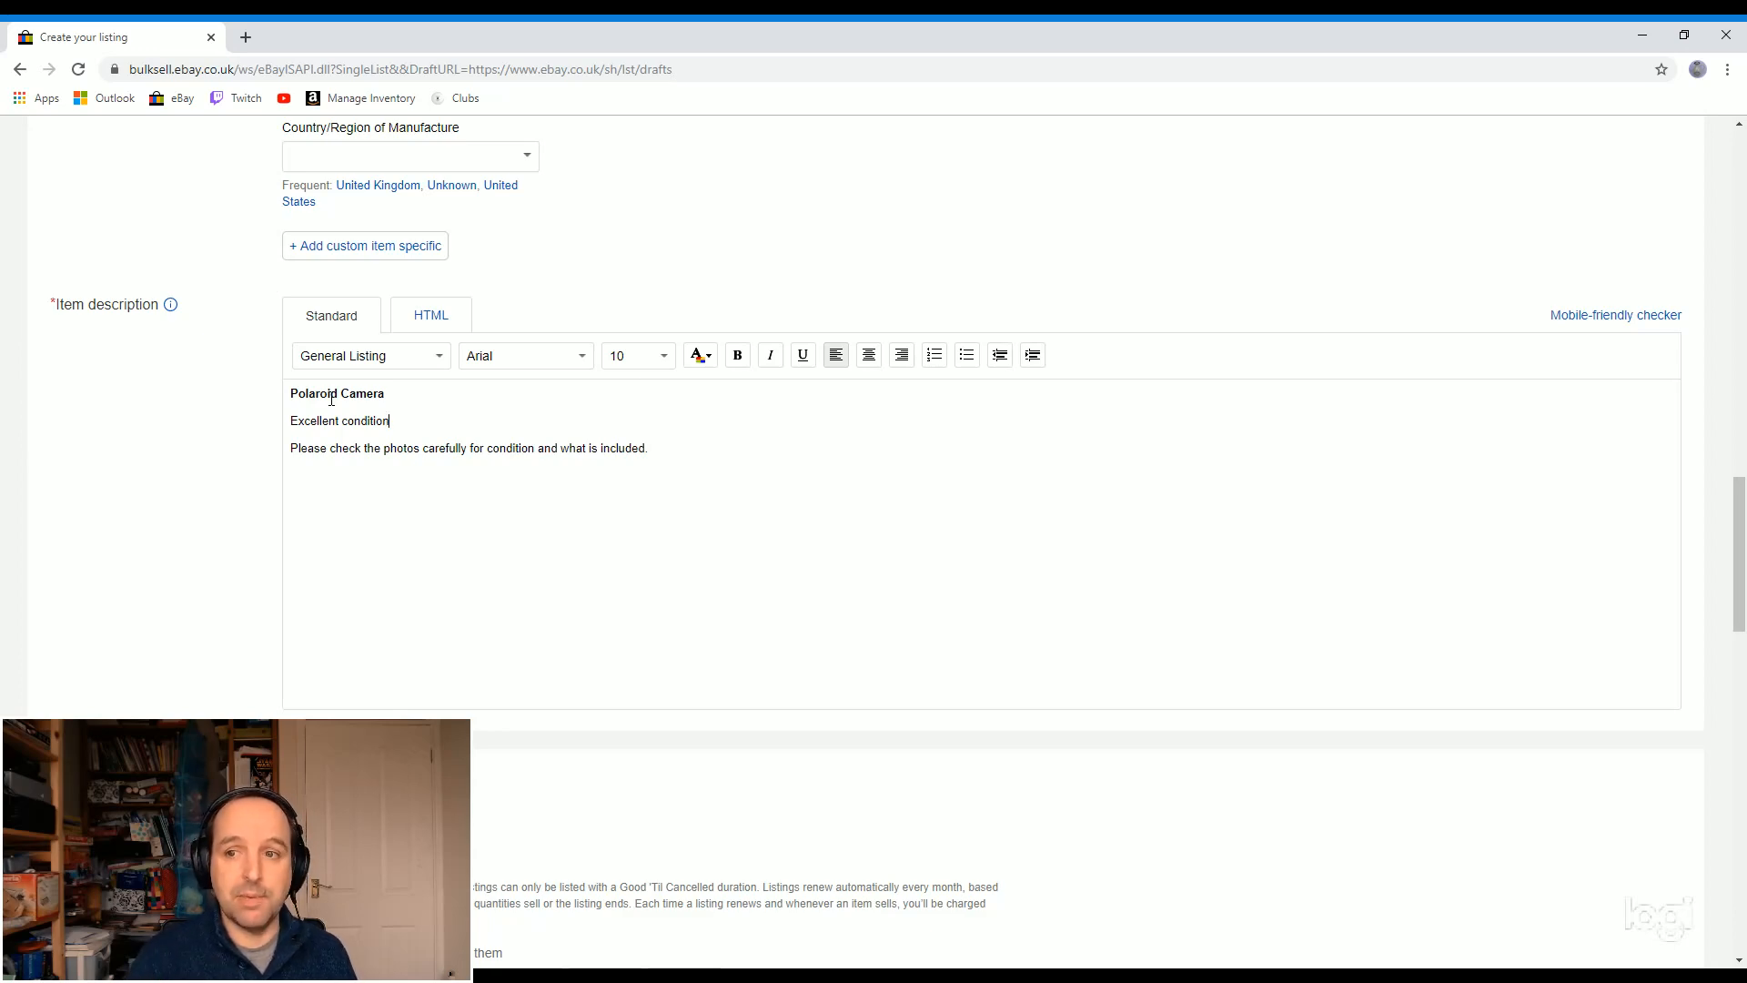
scroll(405, 401, down, 20)
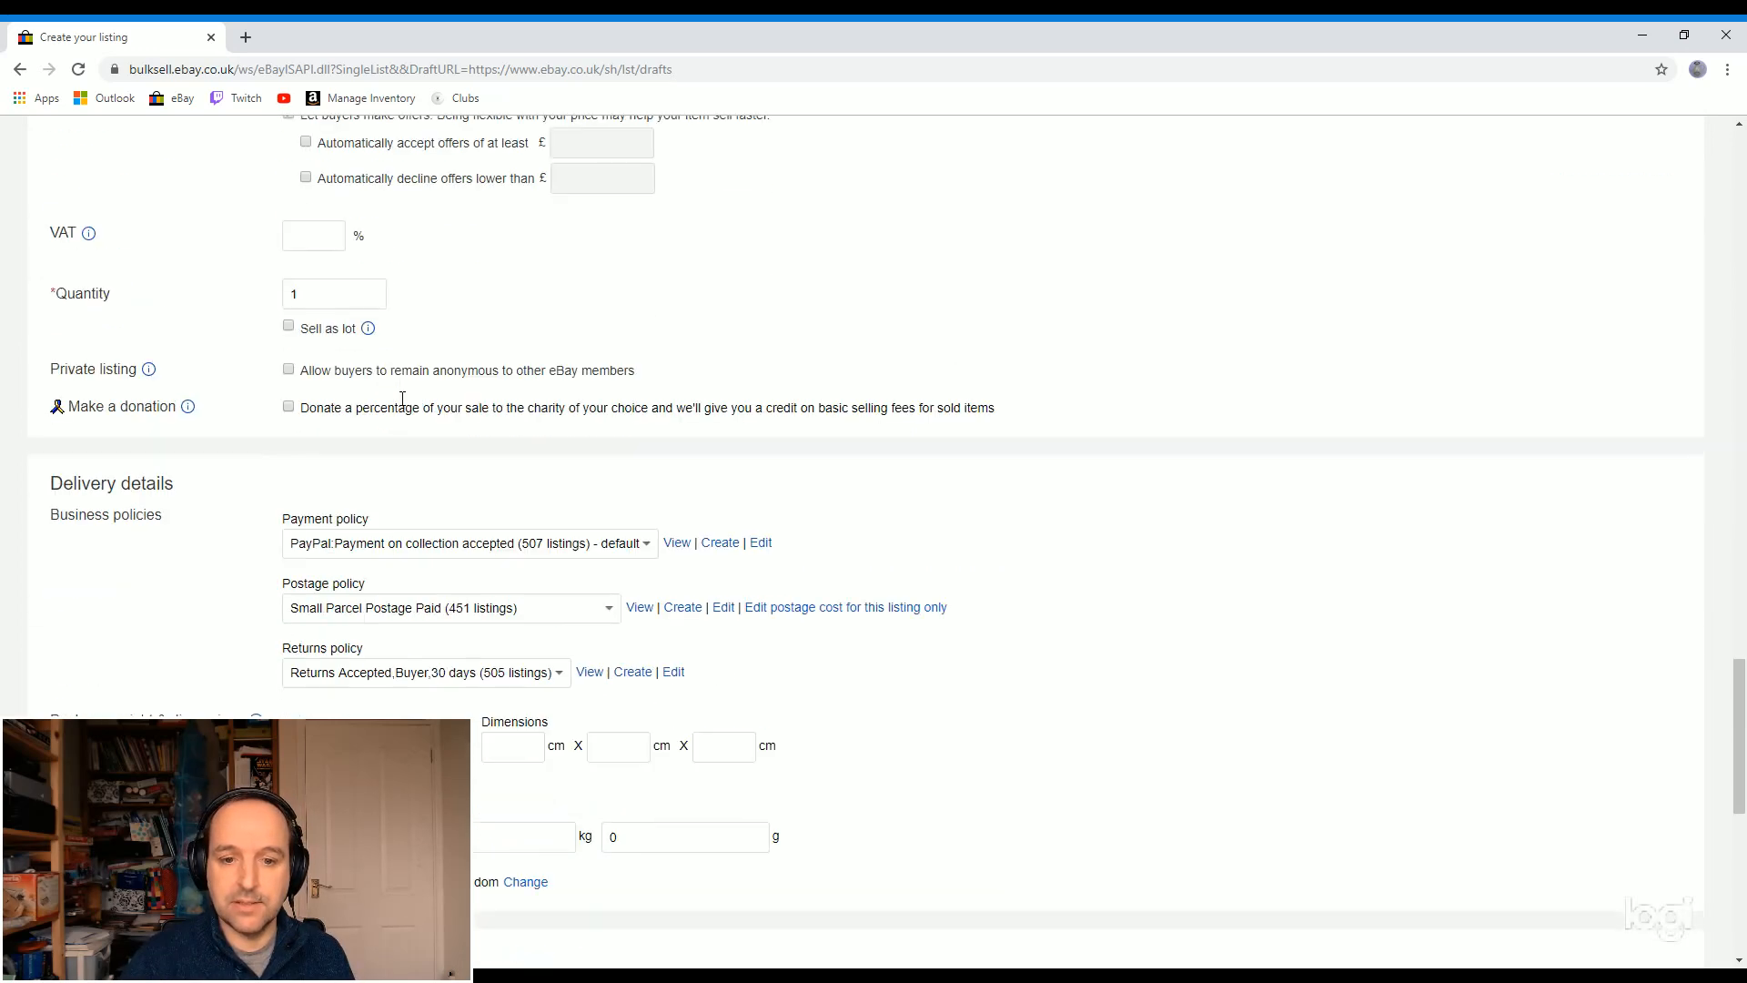
scroll(397, 408, down, 4)
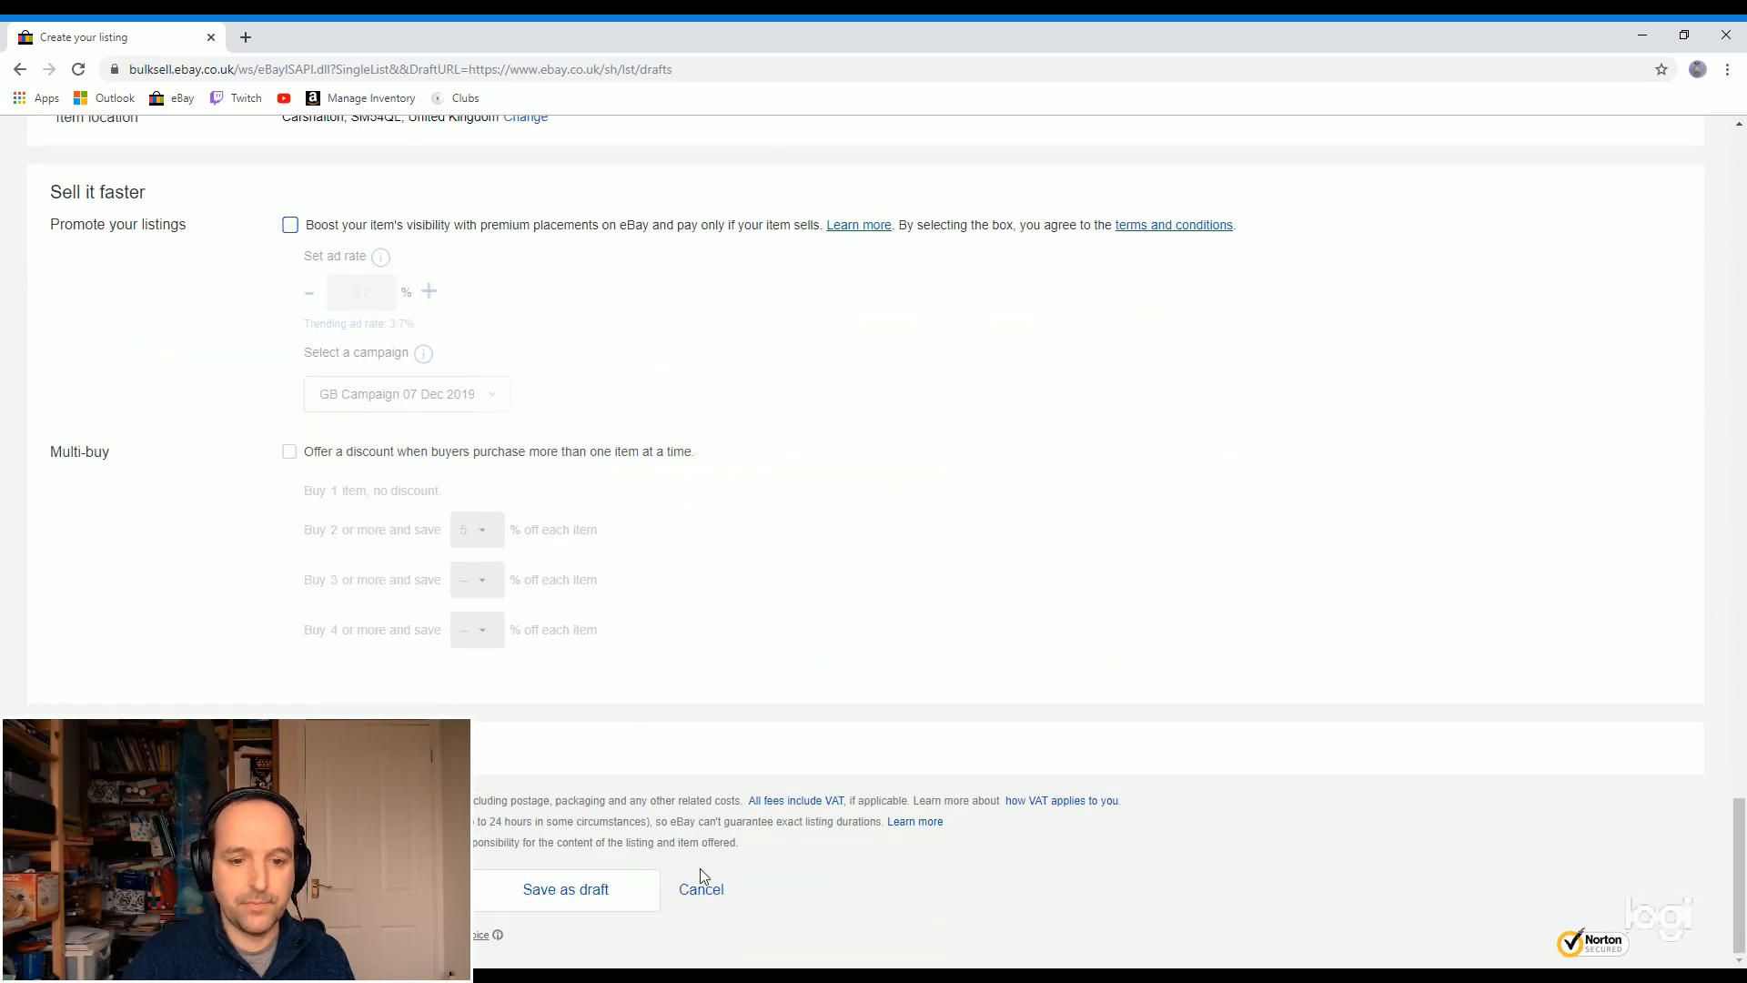
click(713, 888)
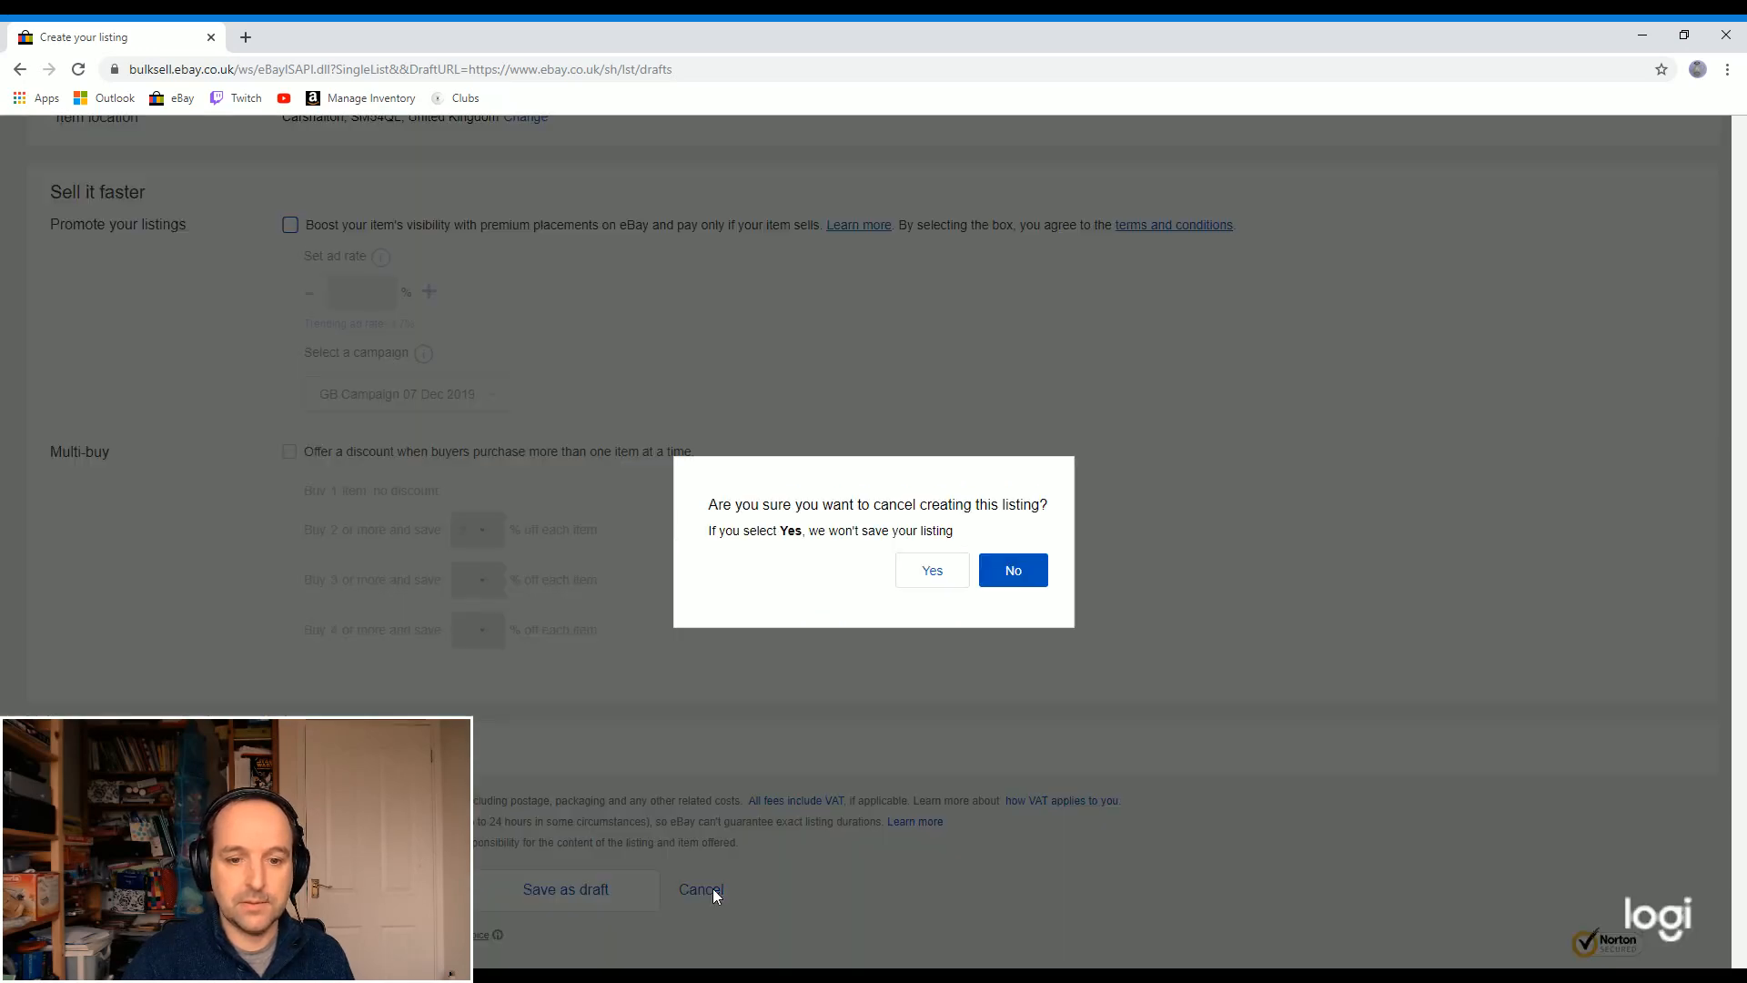
click(938, 572)
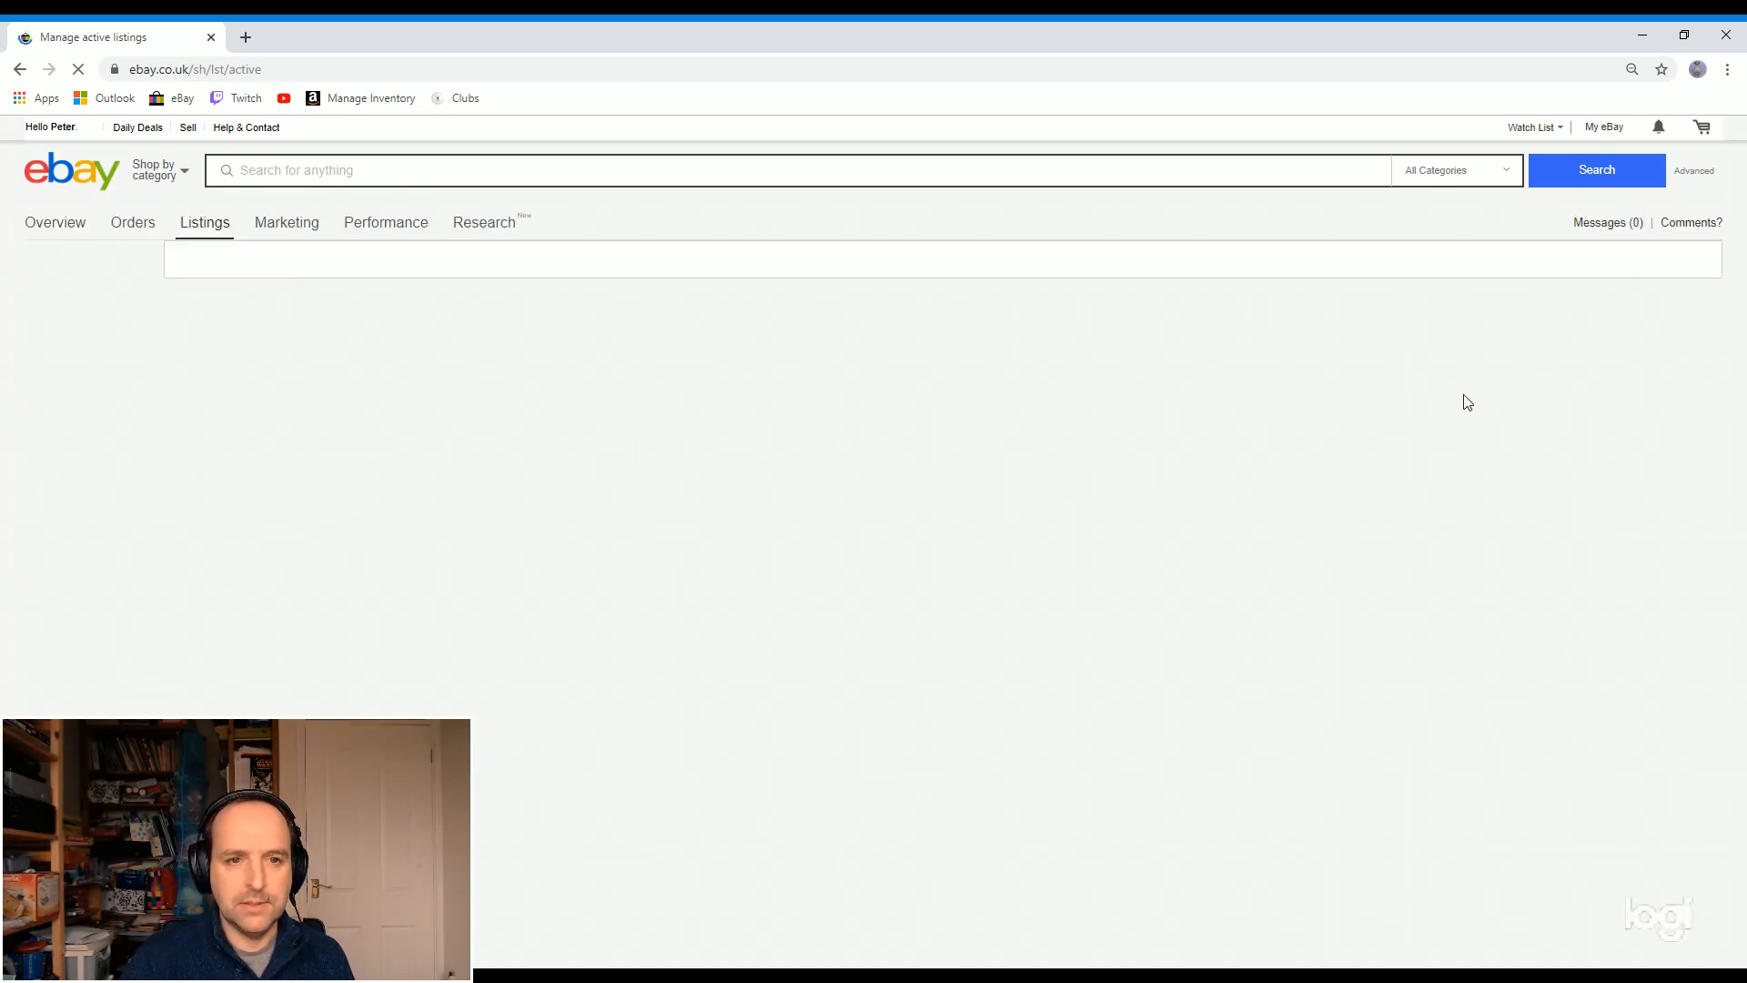
Step: Return to the Seller Hub overview and start a new listing from the Boys Top listing template
click(1597, 132)
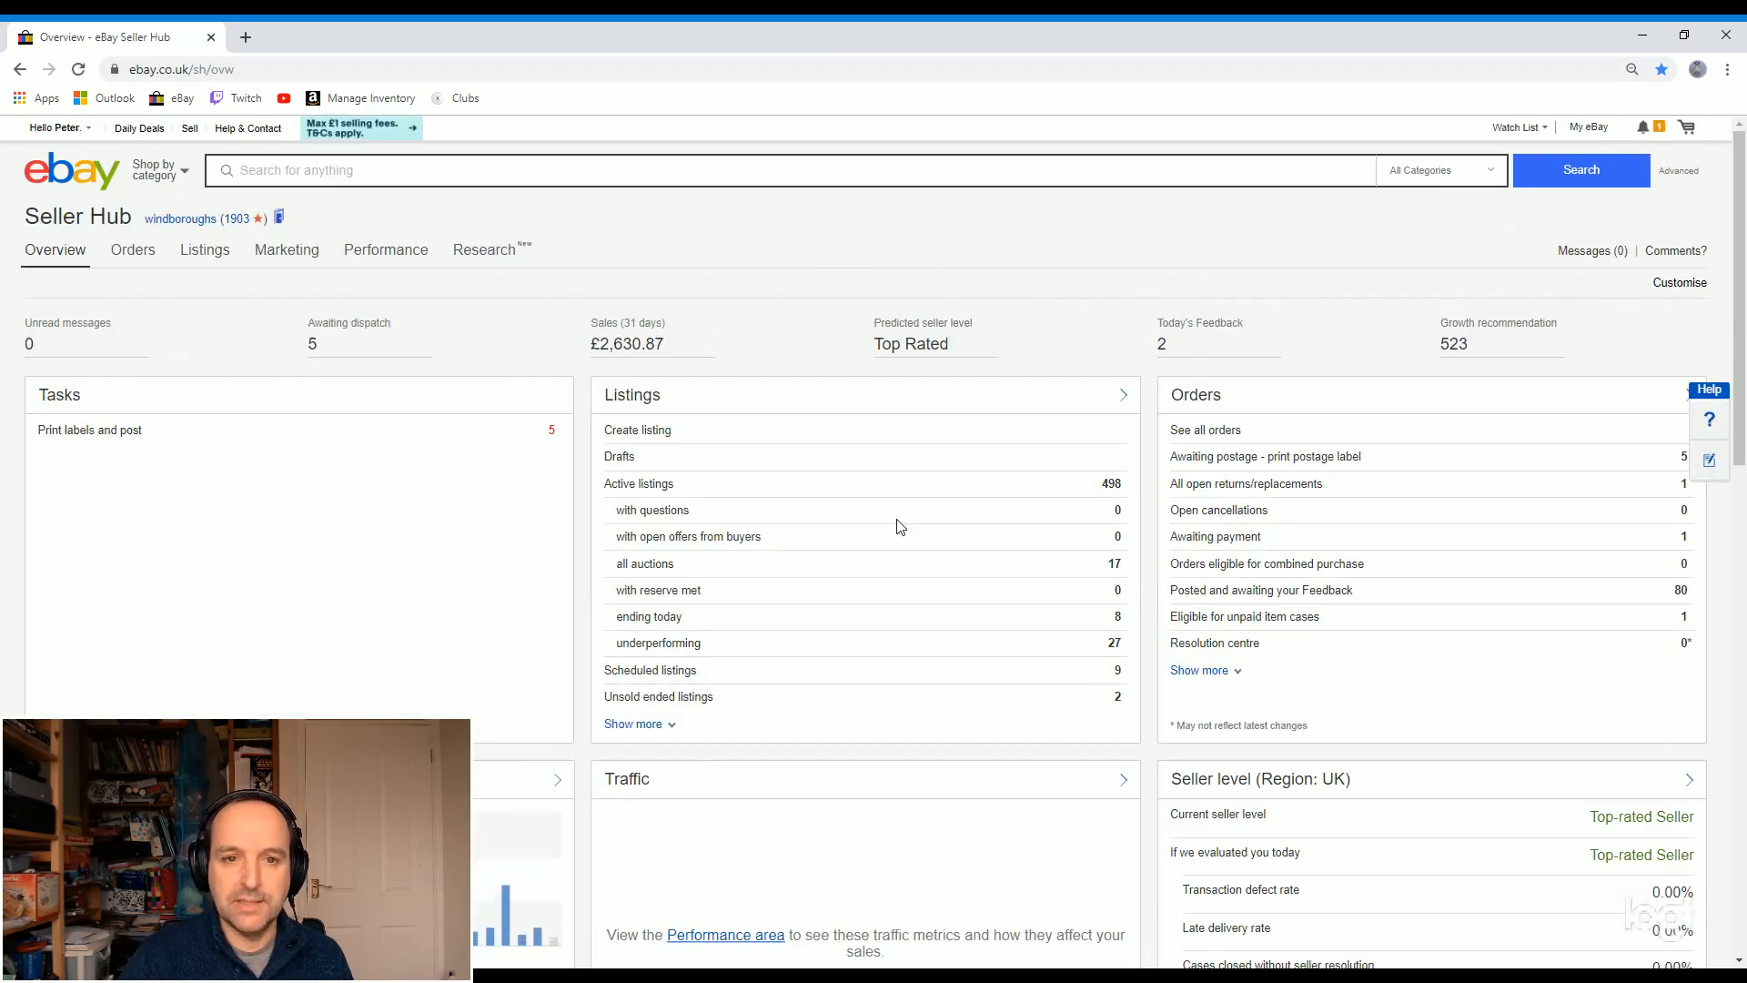
scroll(899, 526, down, 1)
scroll(899, 526, down, 1)
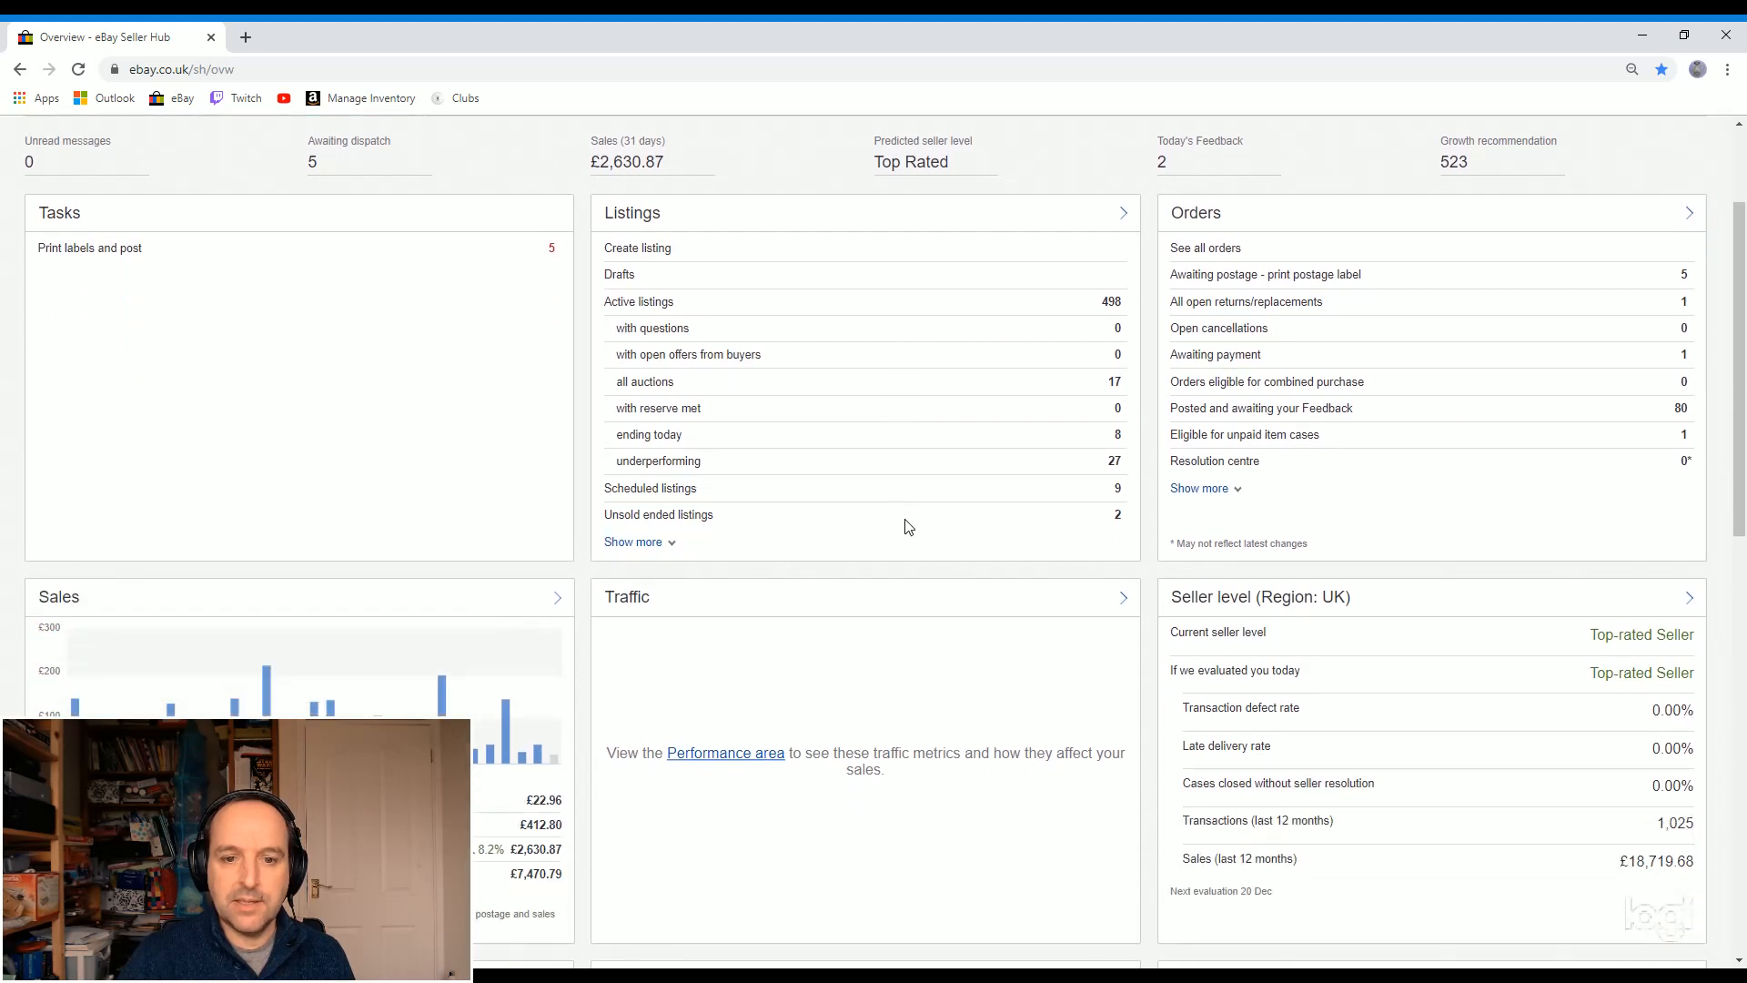
click(640, 258)
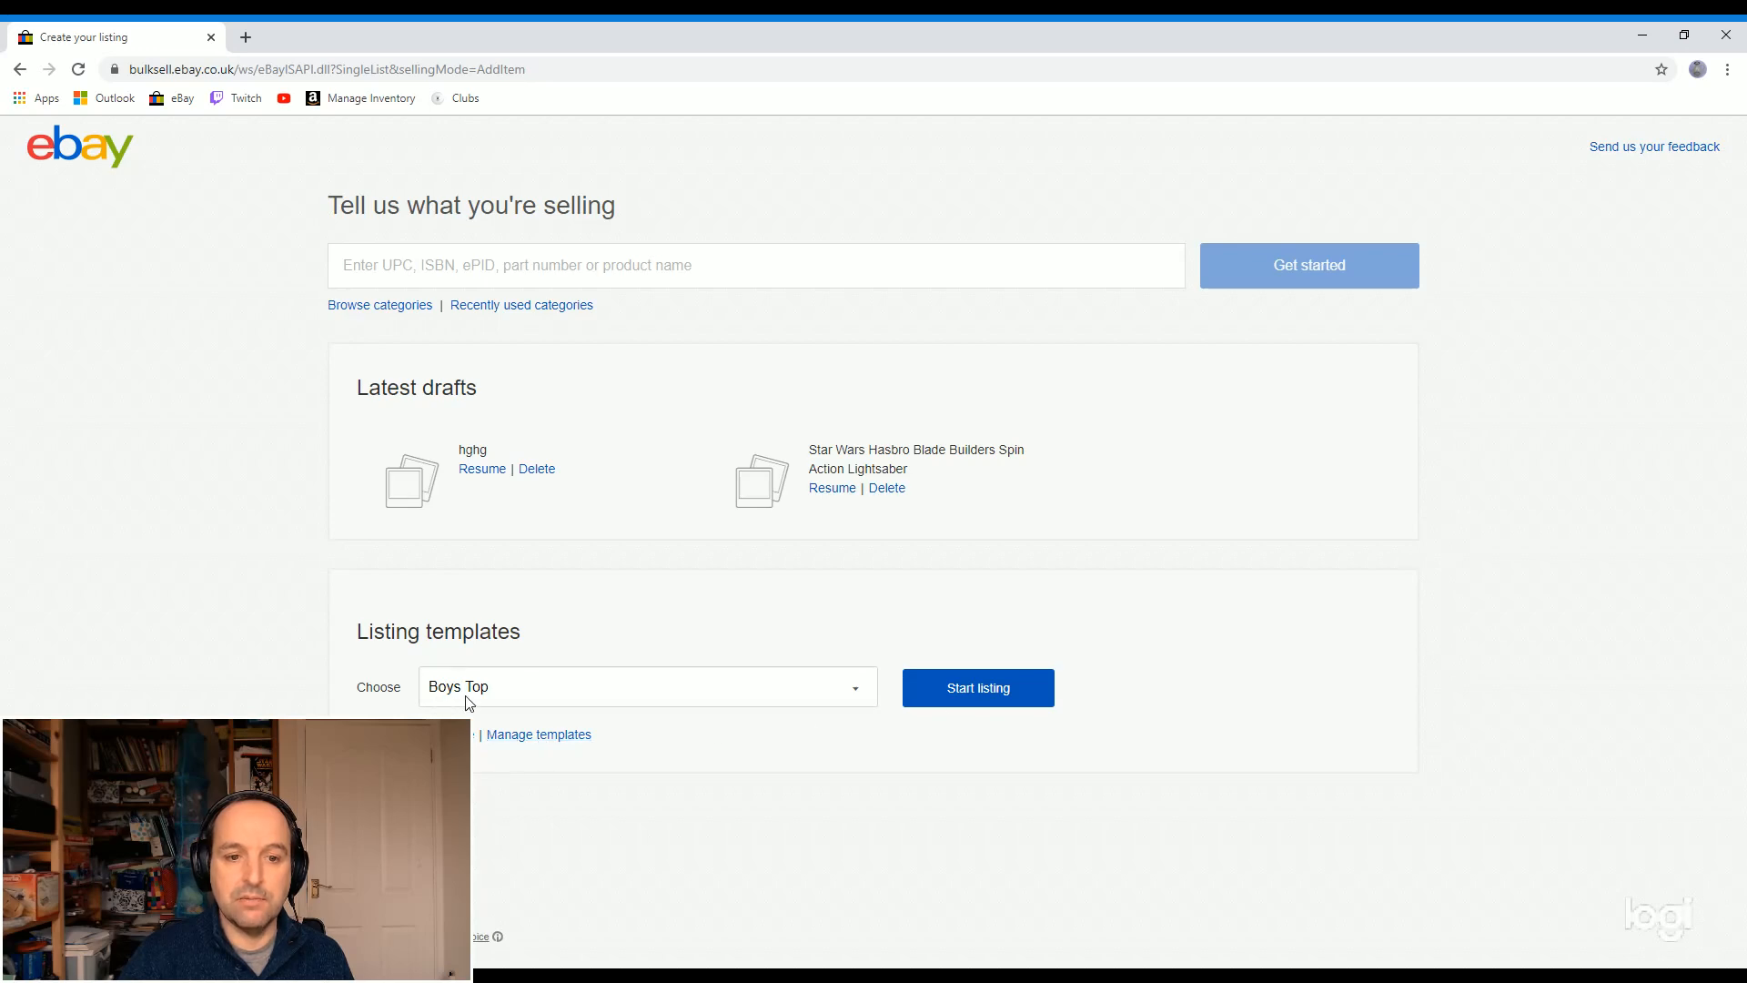
click(986, 688)
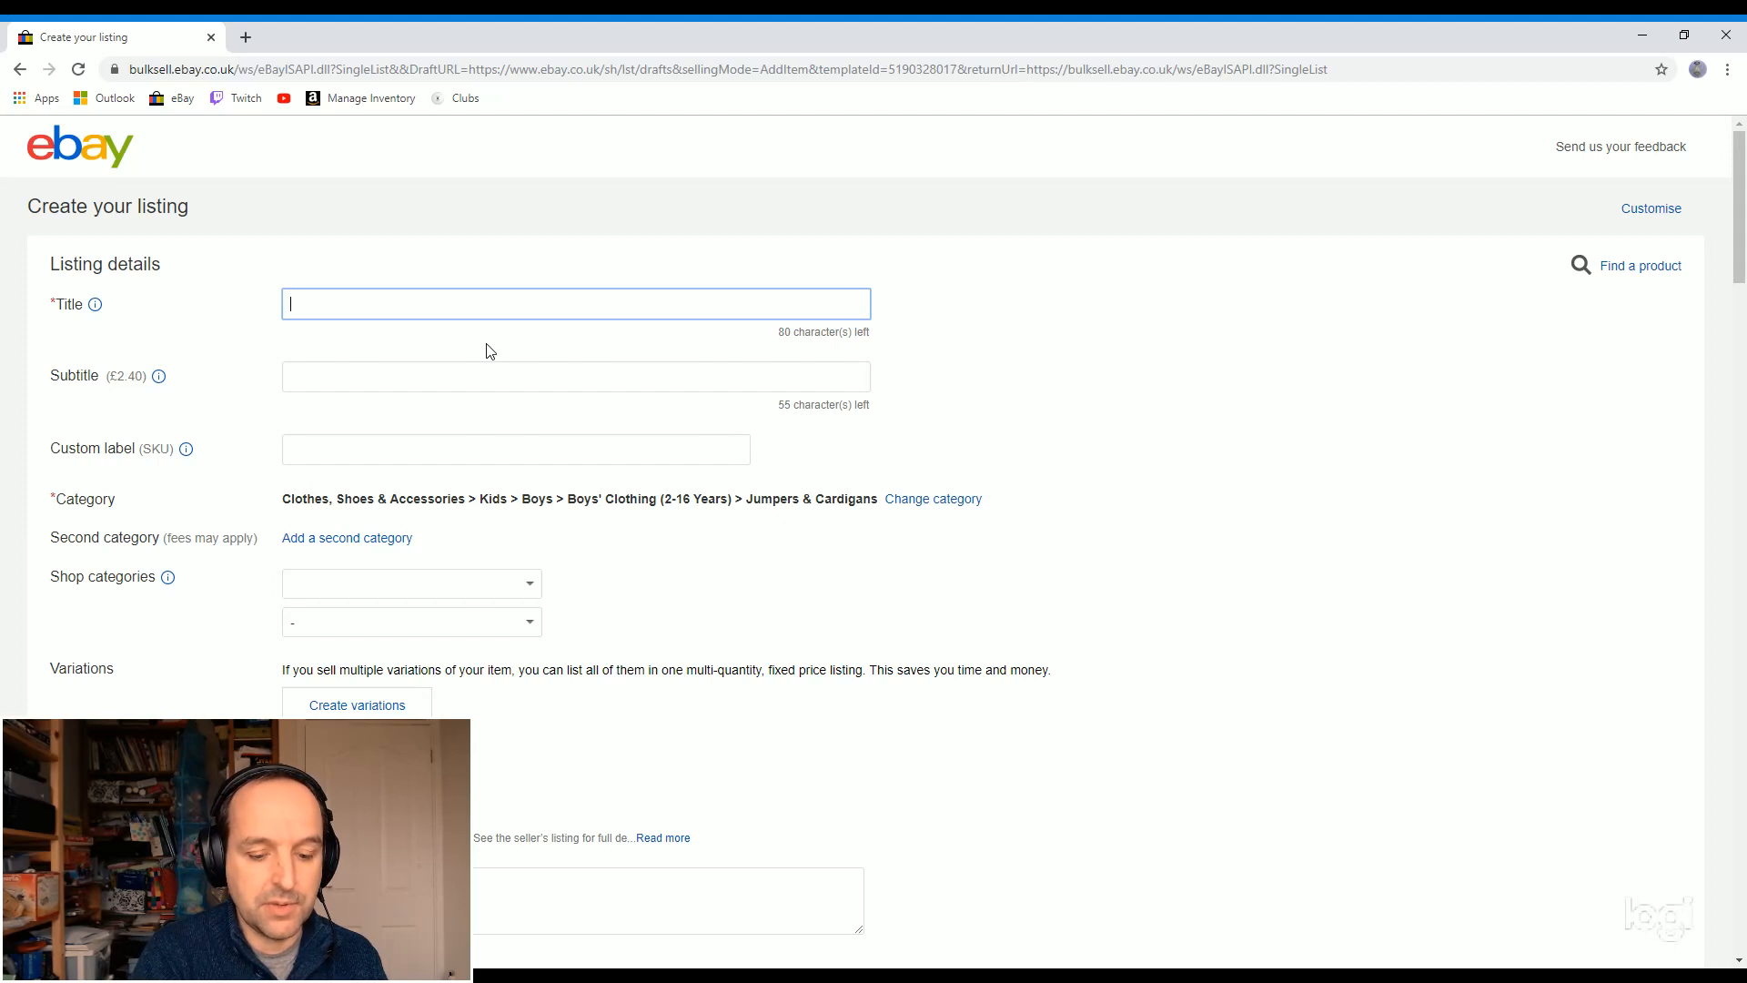
Step: Enter "Nike Hooded Grey Top Size 10" as the listing title and select the whole title text
text(Nike)
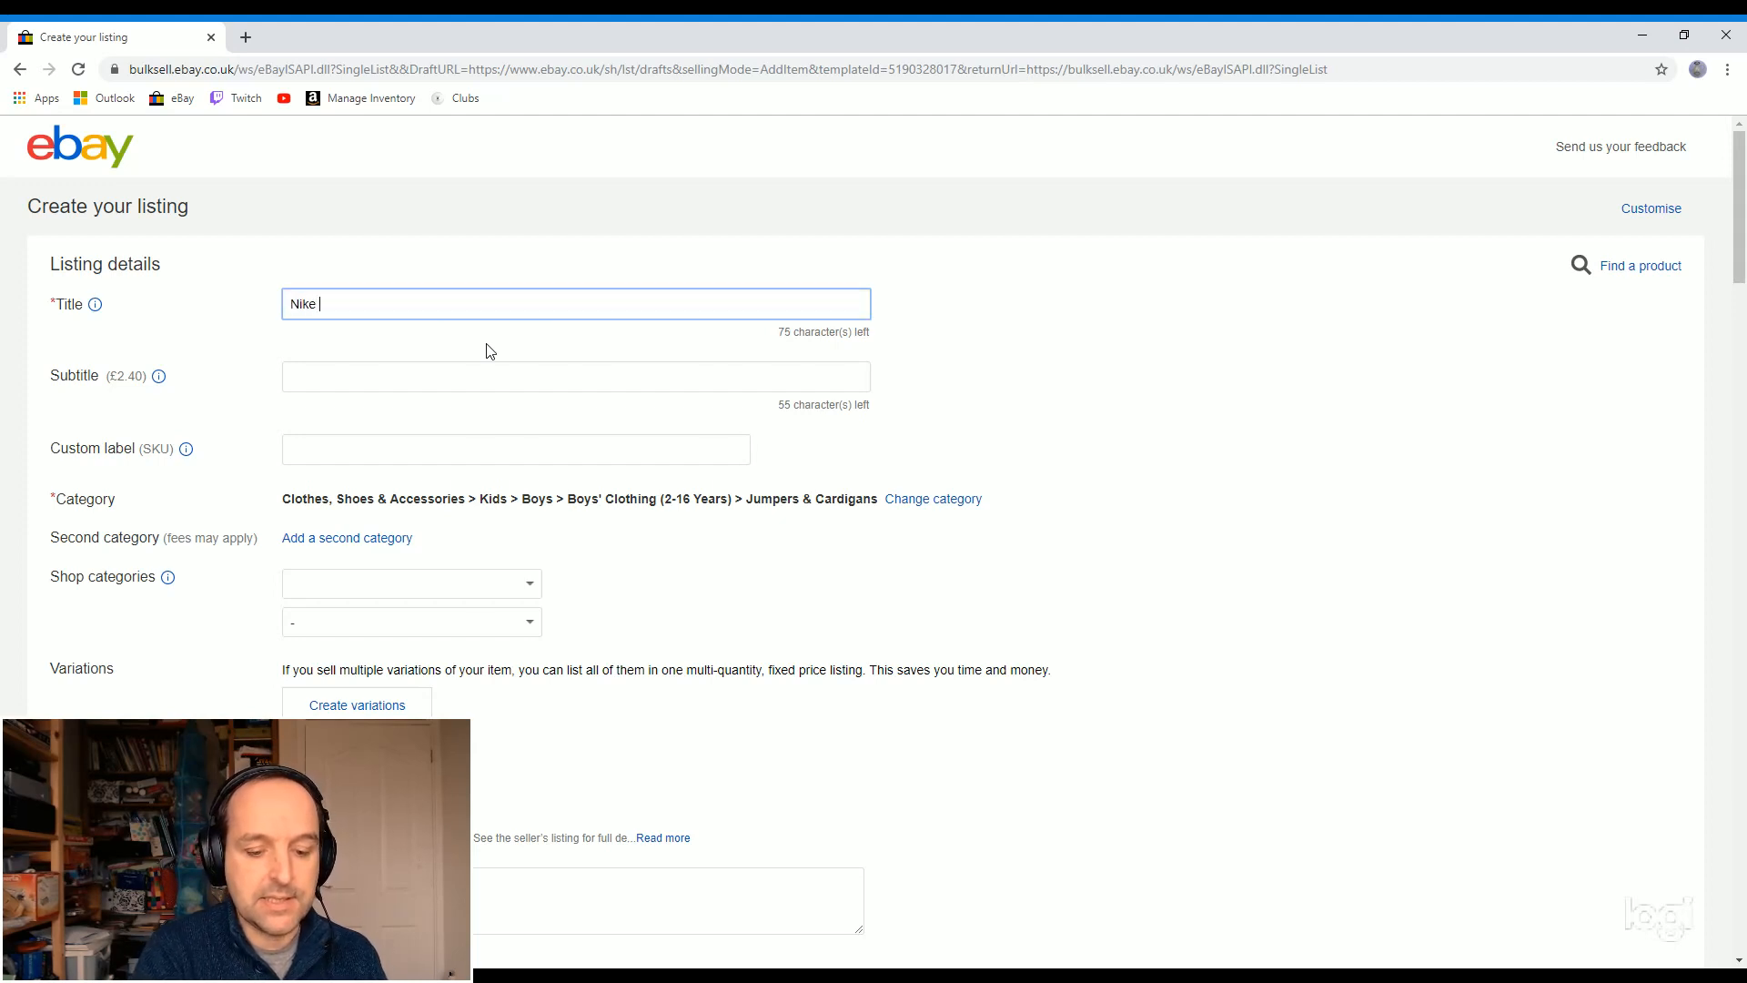
text( Hooded )
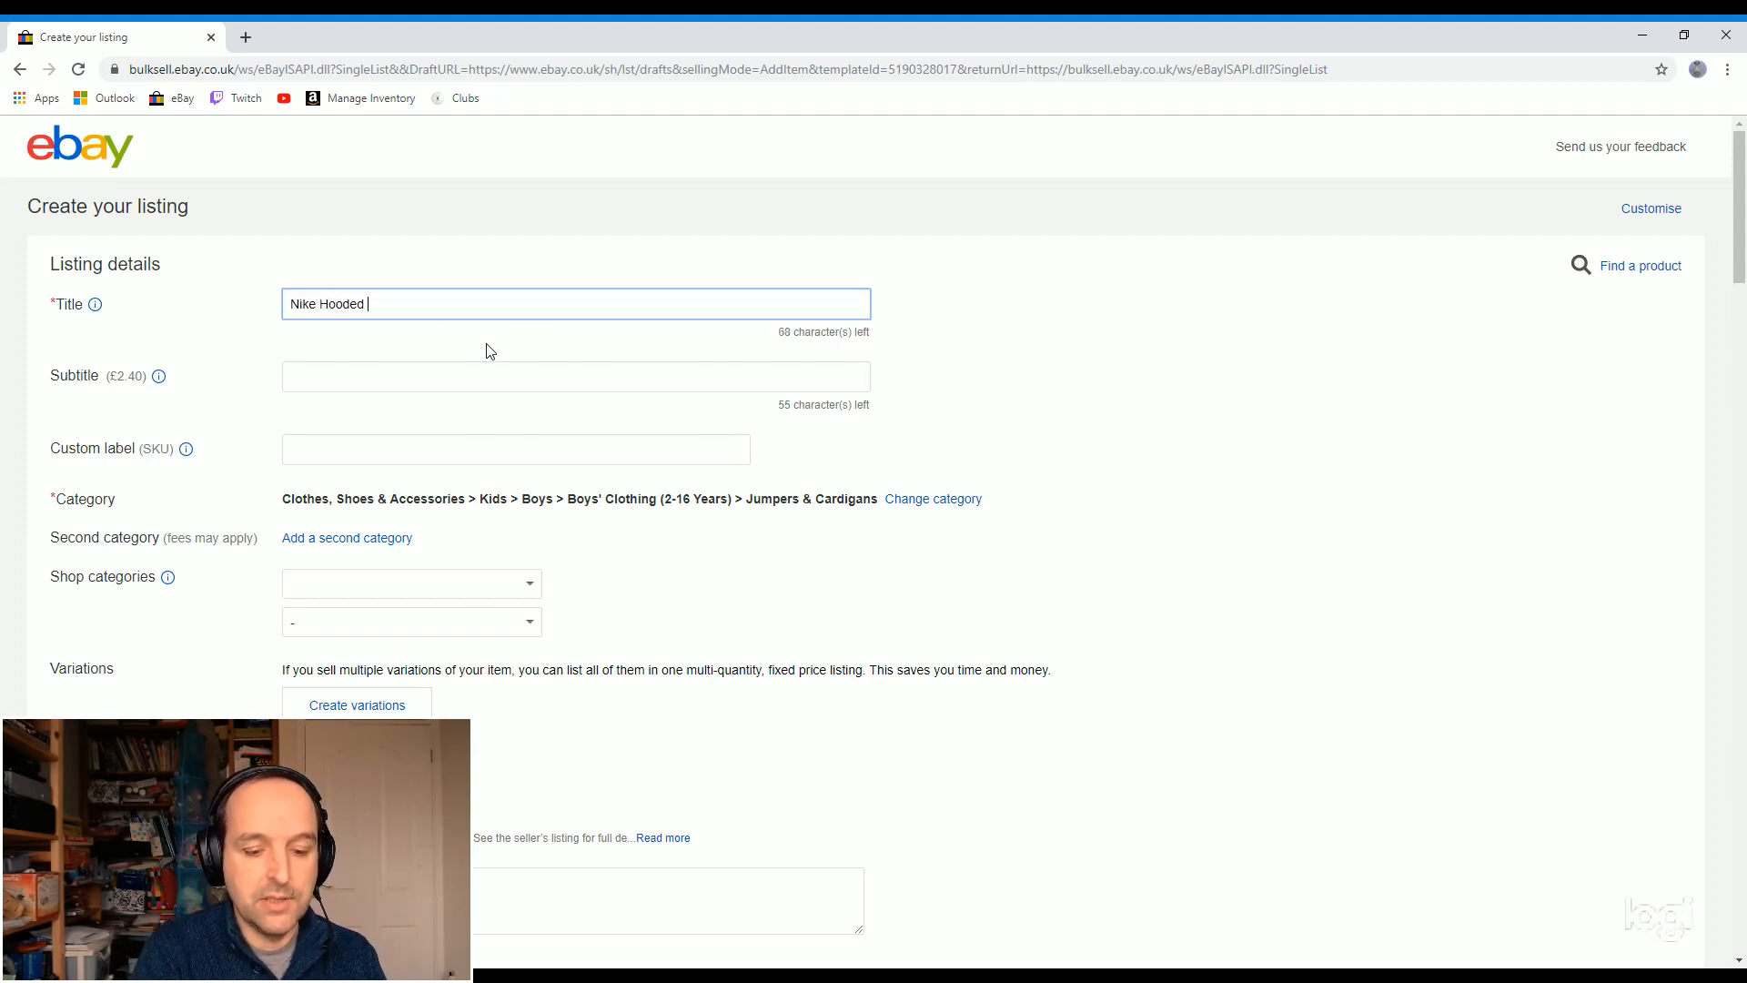
text(Grey)
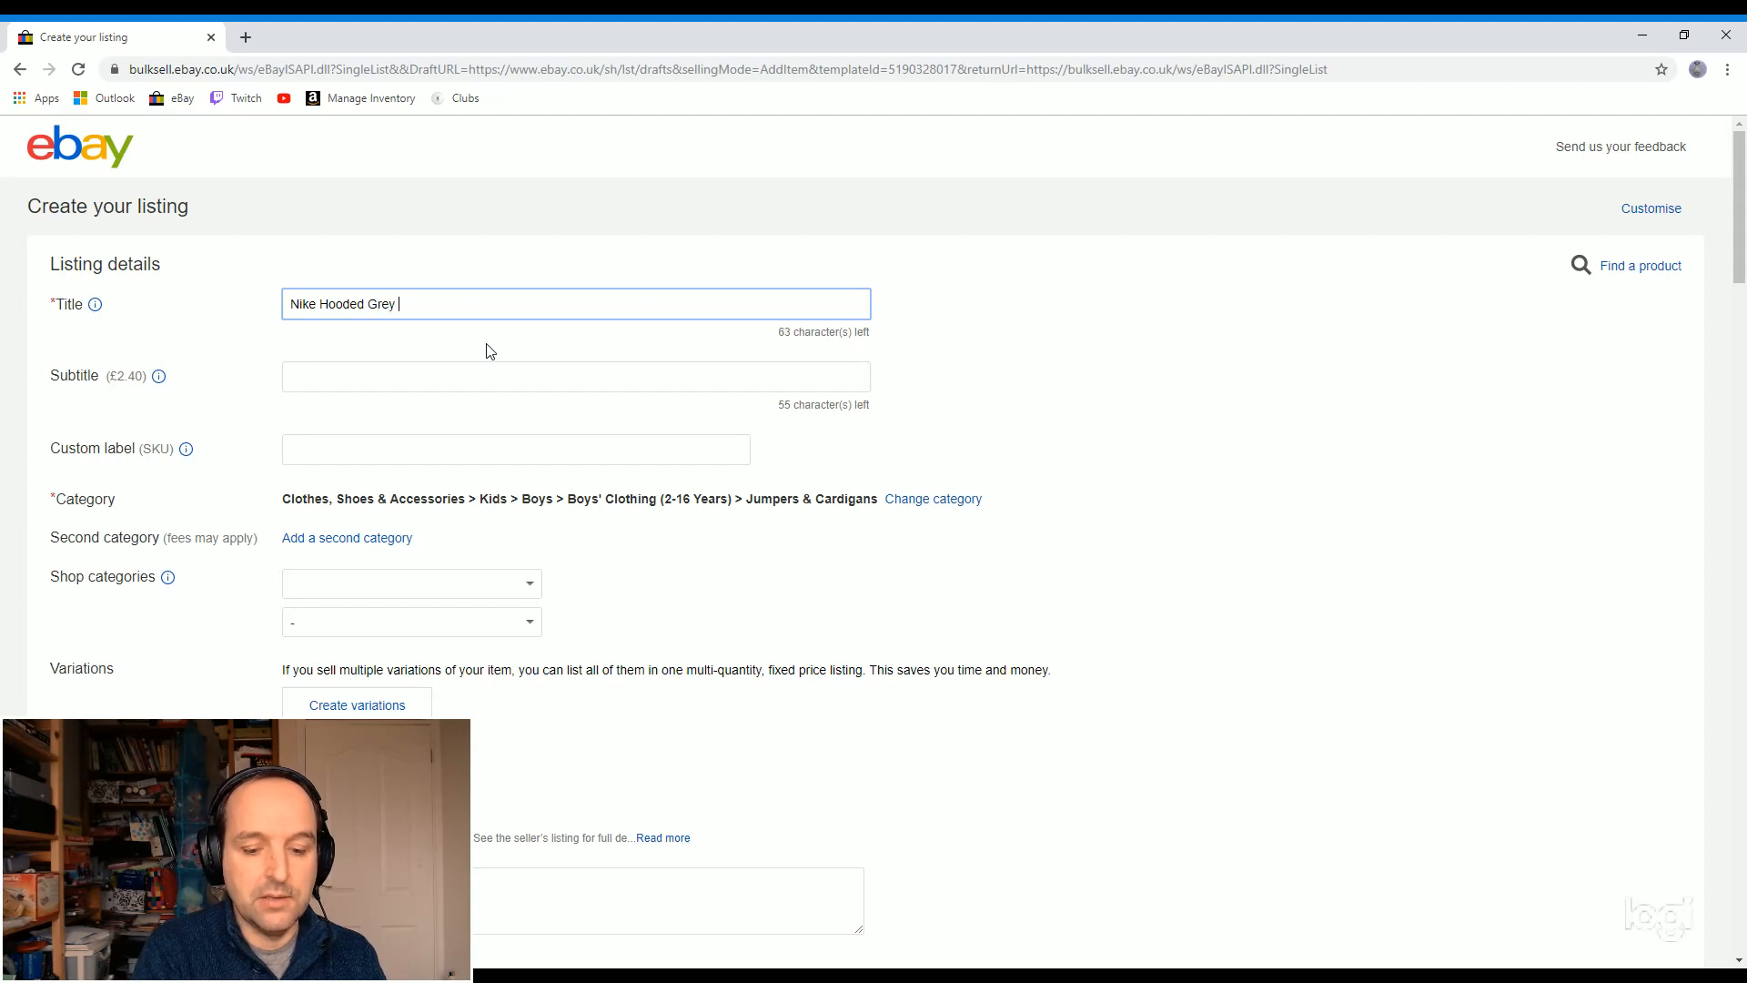
text( Top Si)
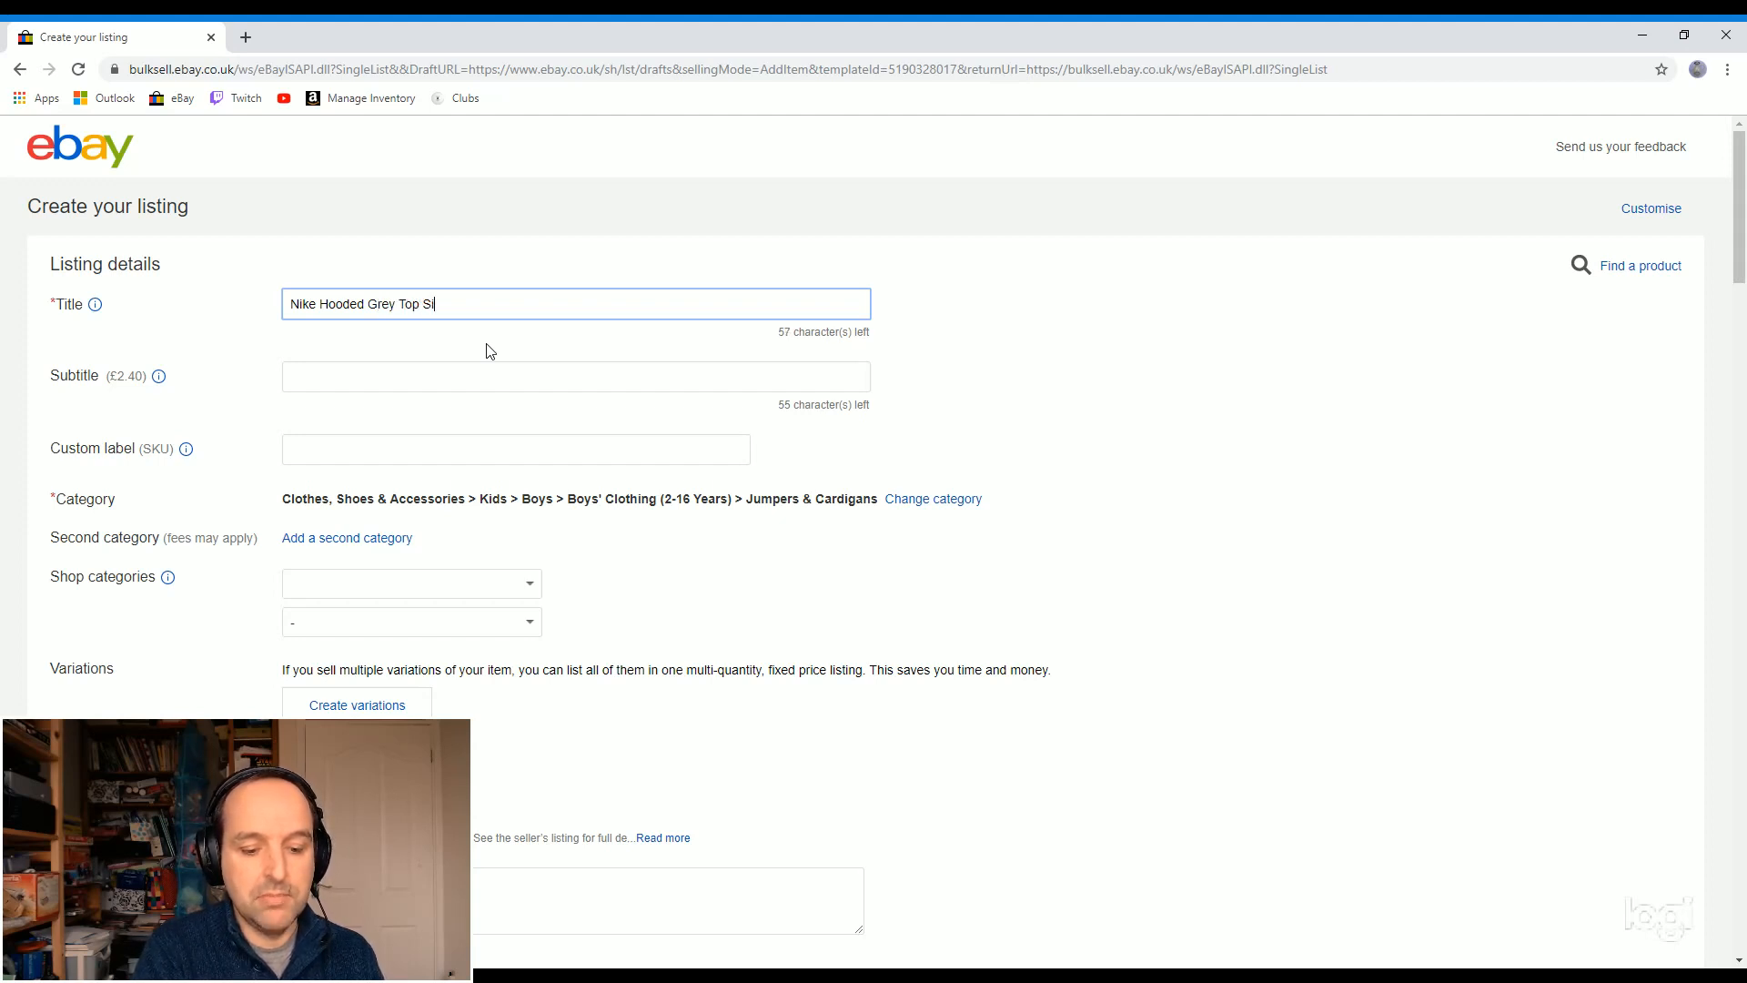
text(ze 10)
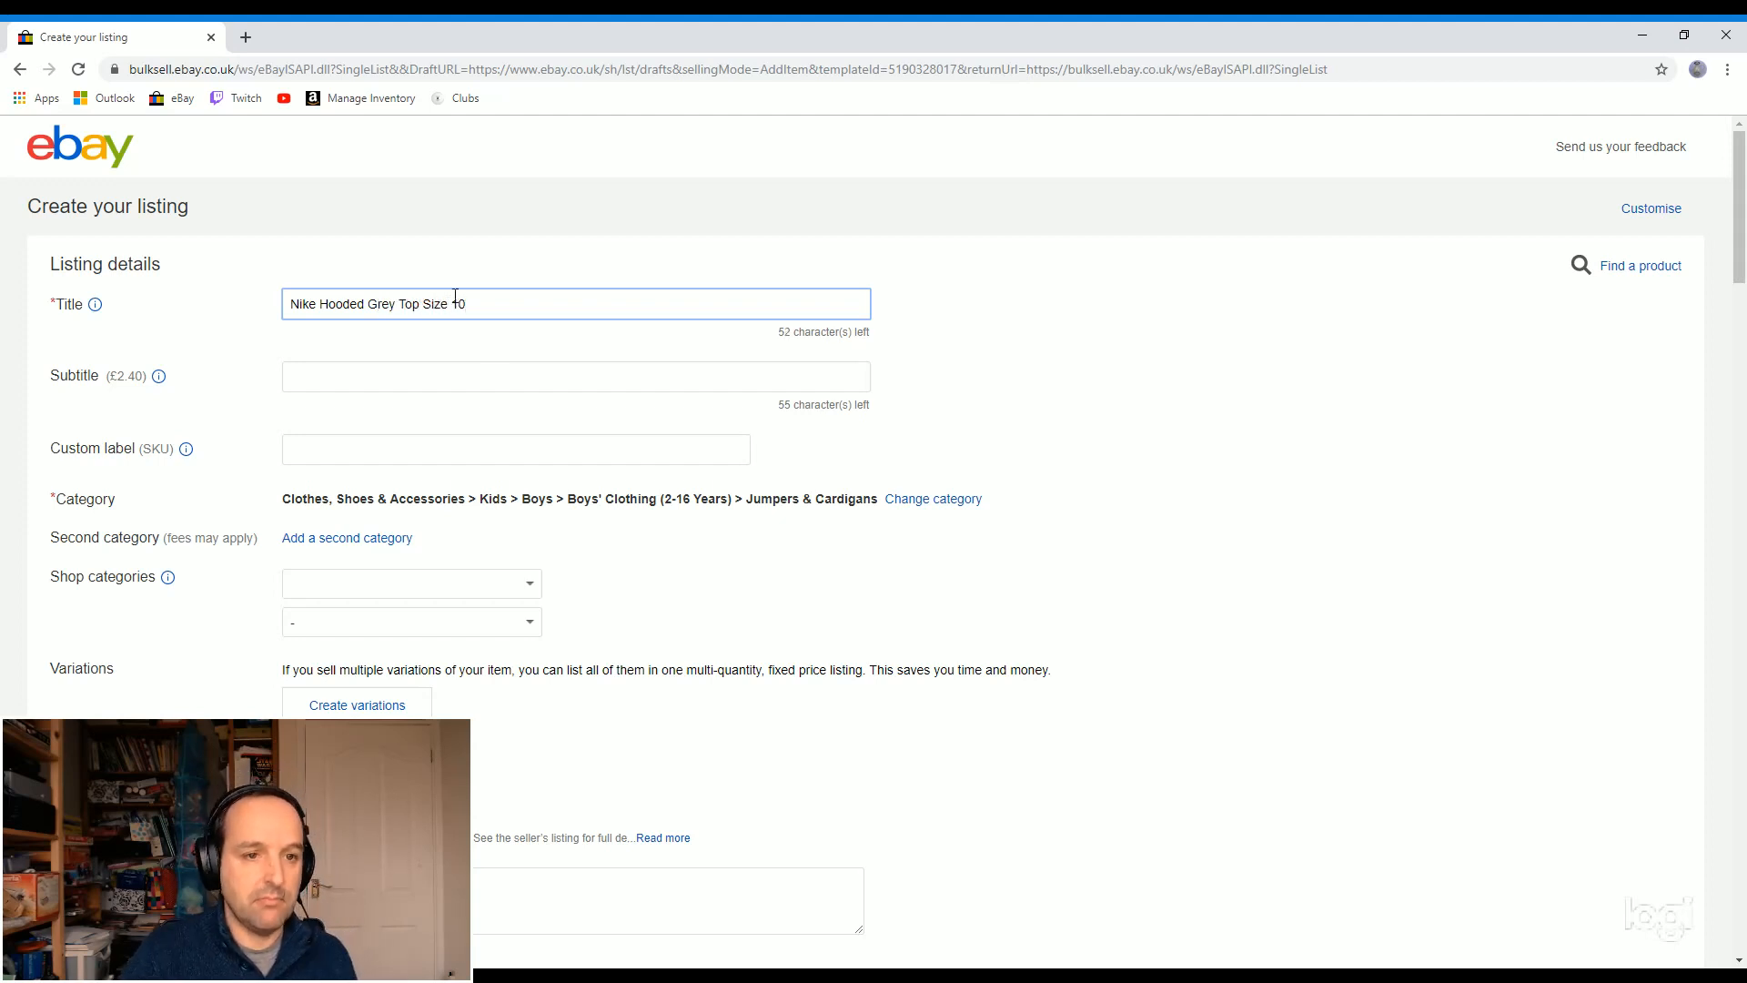
drag(466, 305, 268, 312)
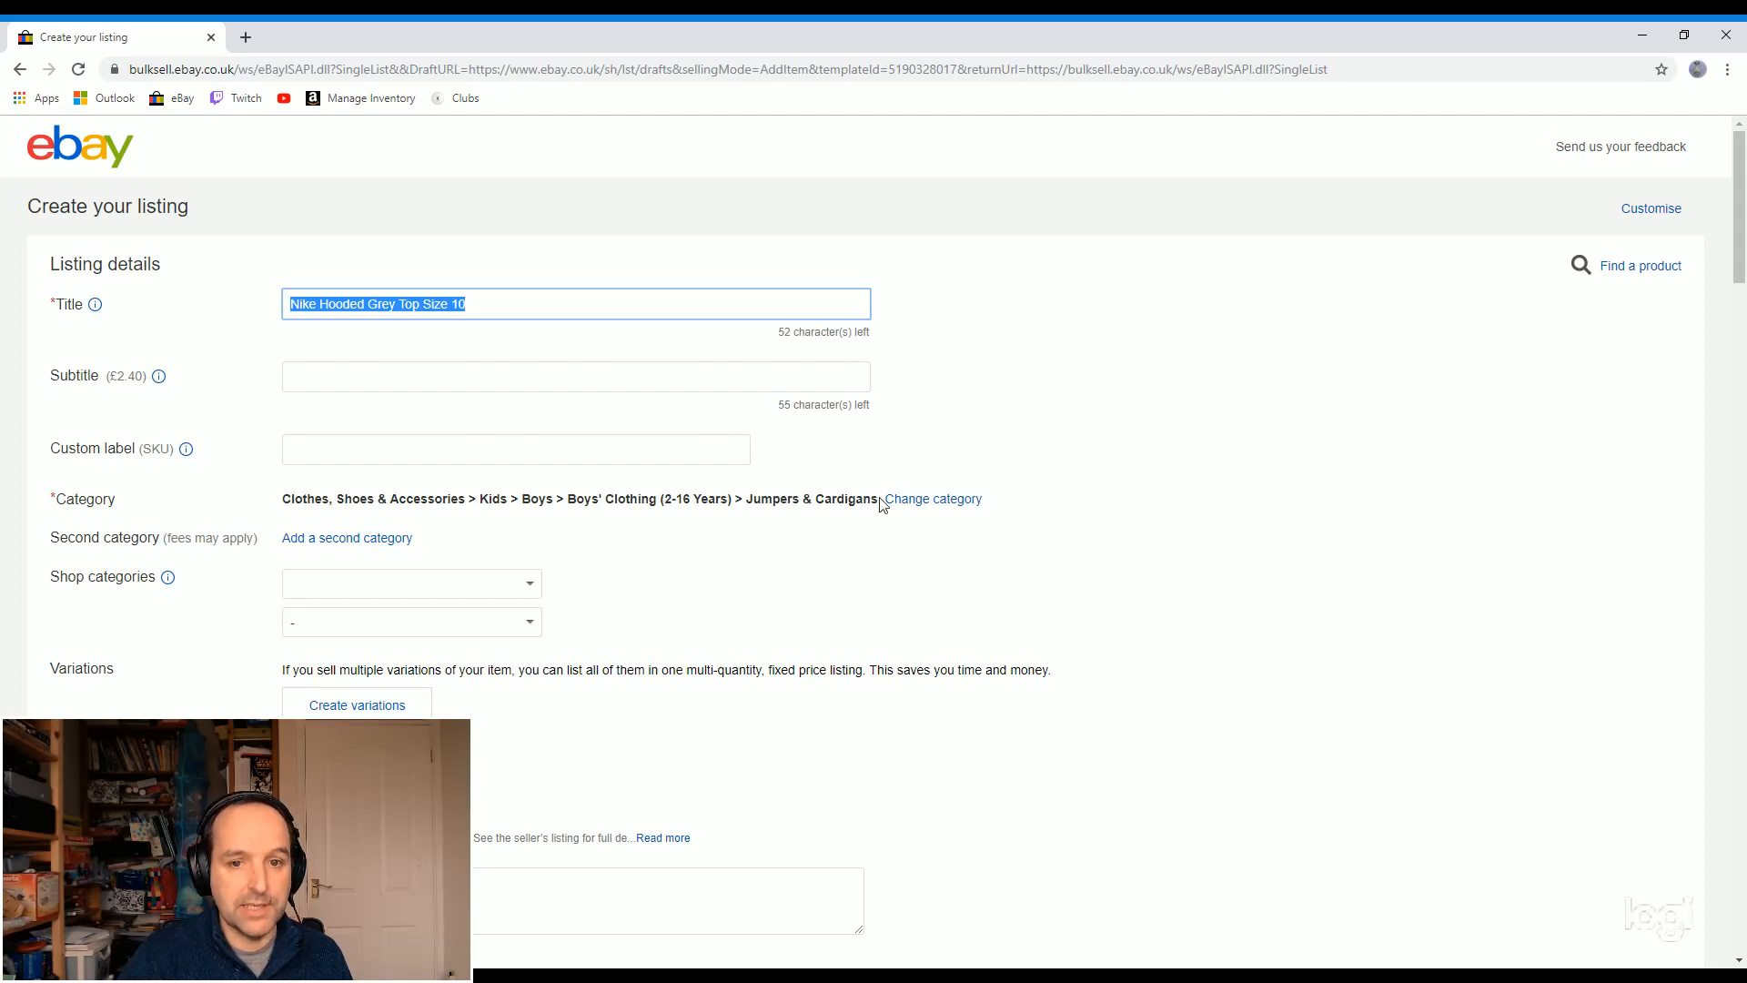
Step: Review the category, condition, condition description, photos and item specifics in the listing created from the template
scroll(422, 515, down, 2)
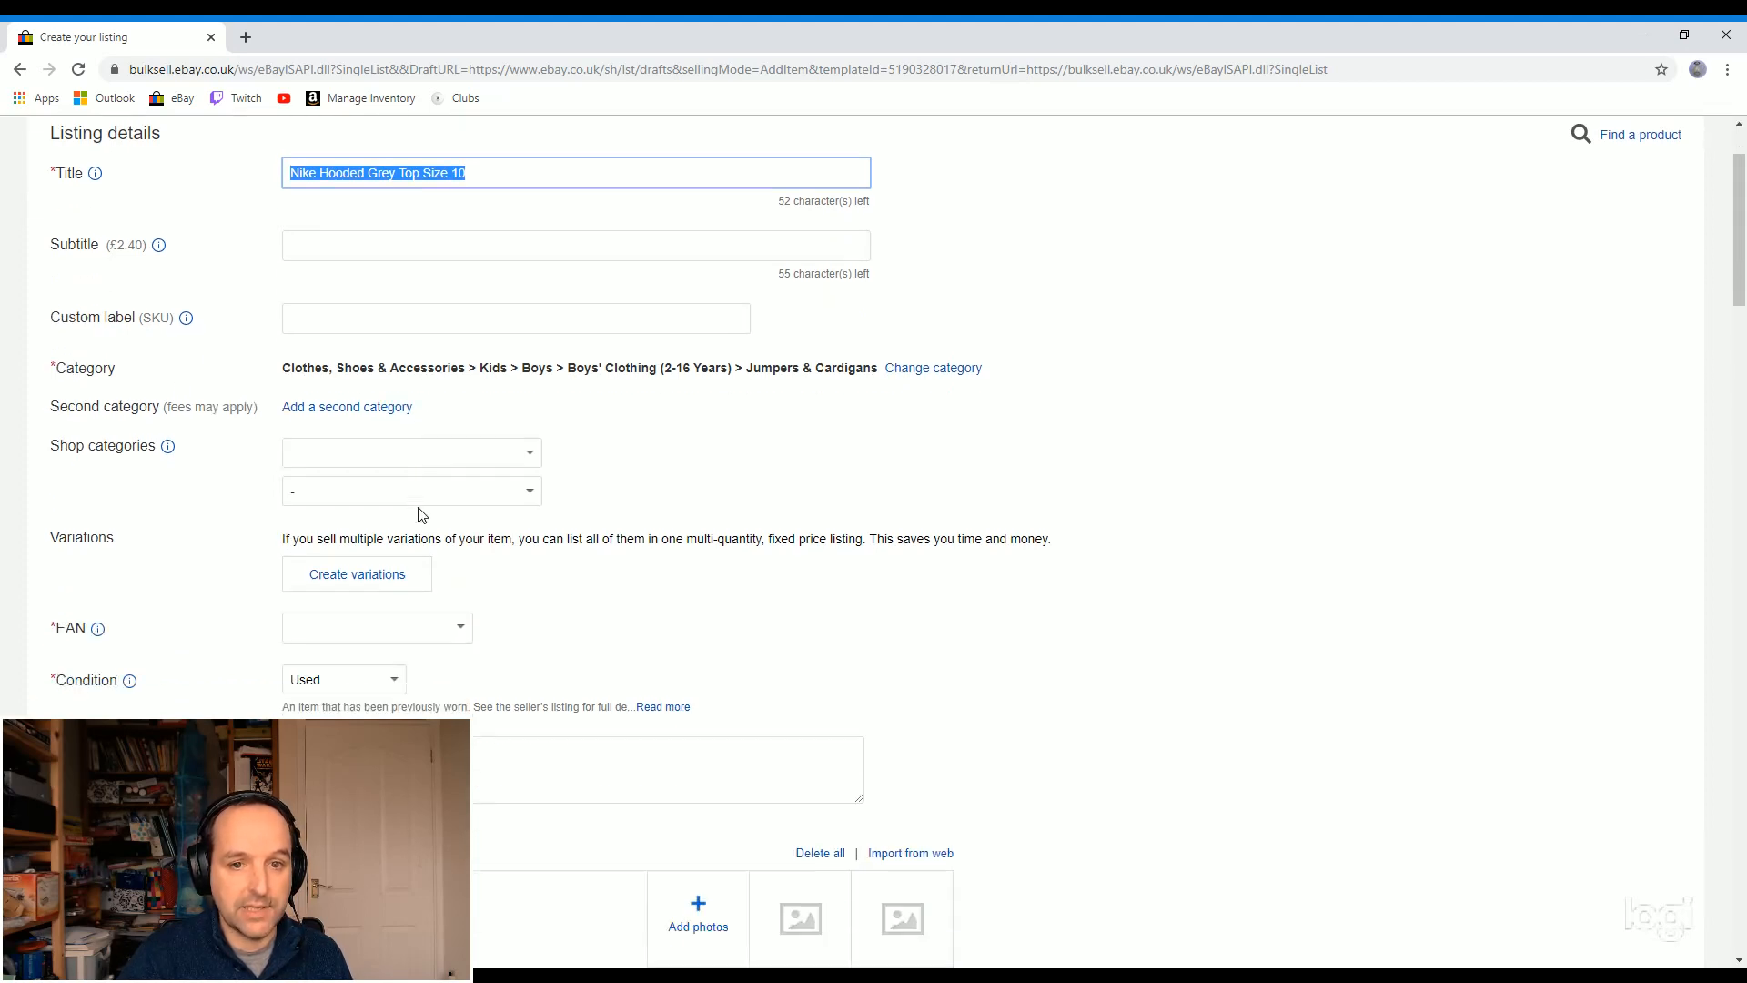
scroll(456, 467, up, 1)
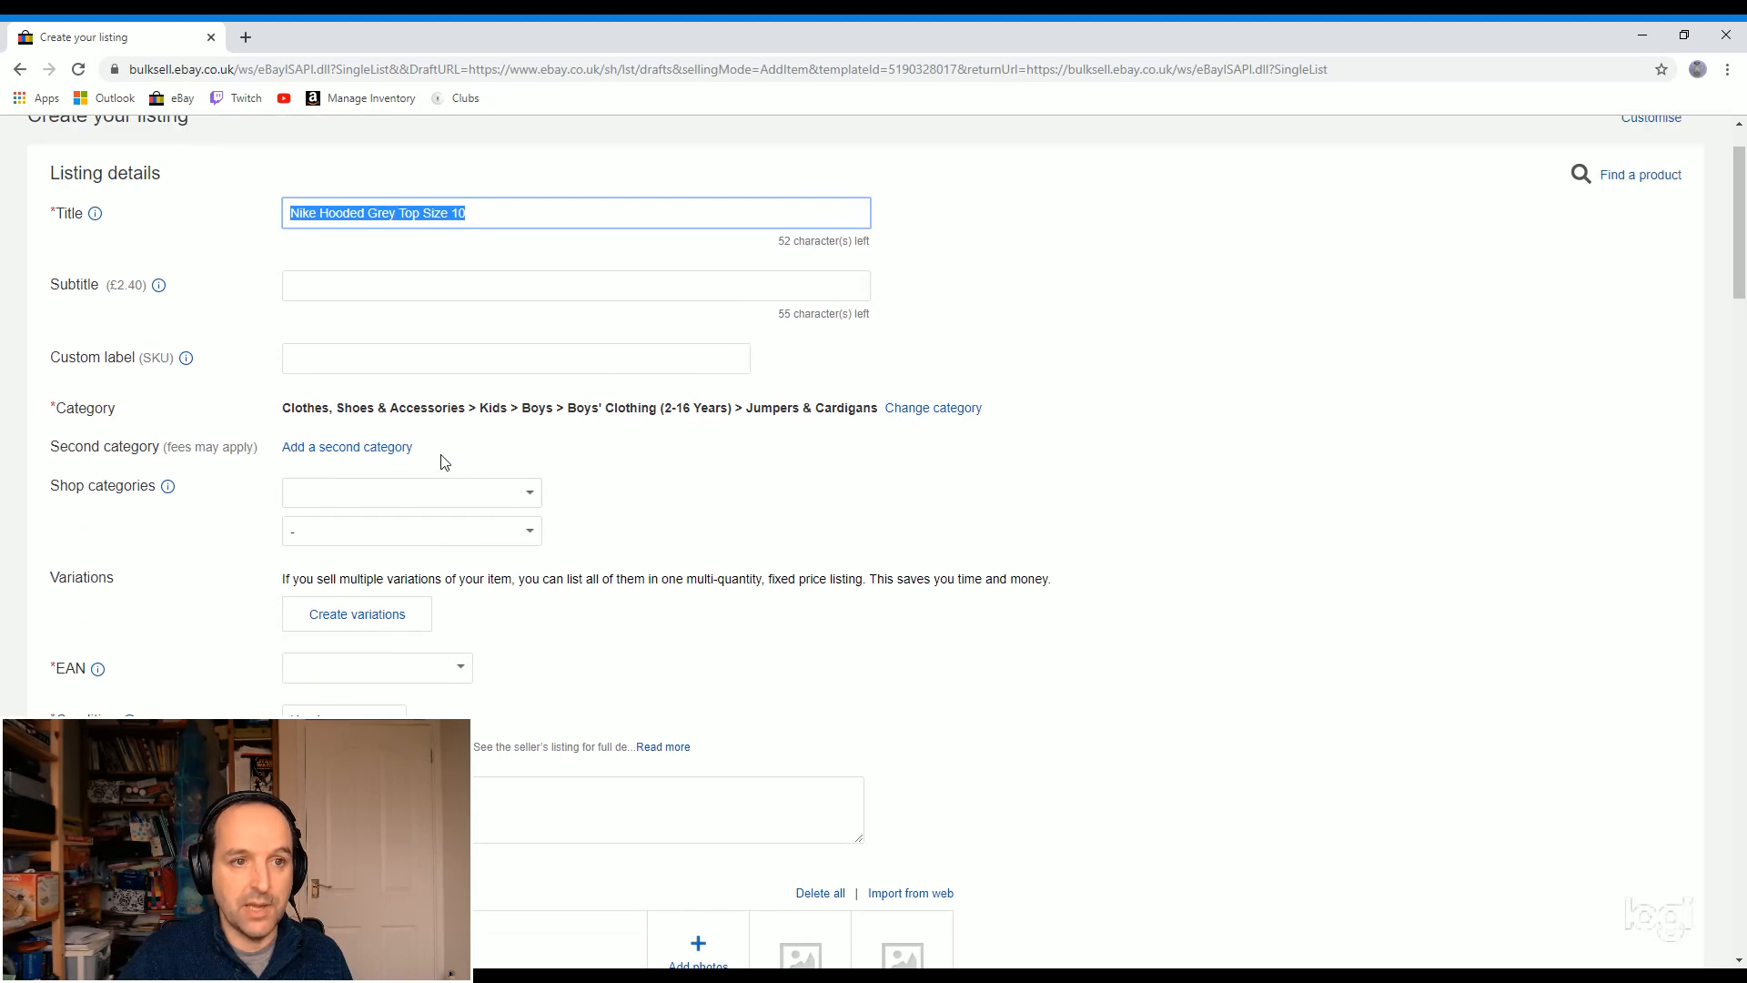
scroll(445, 462, up, 1)
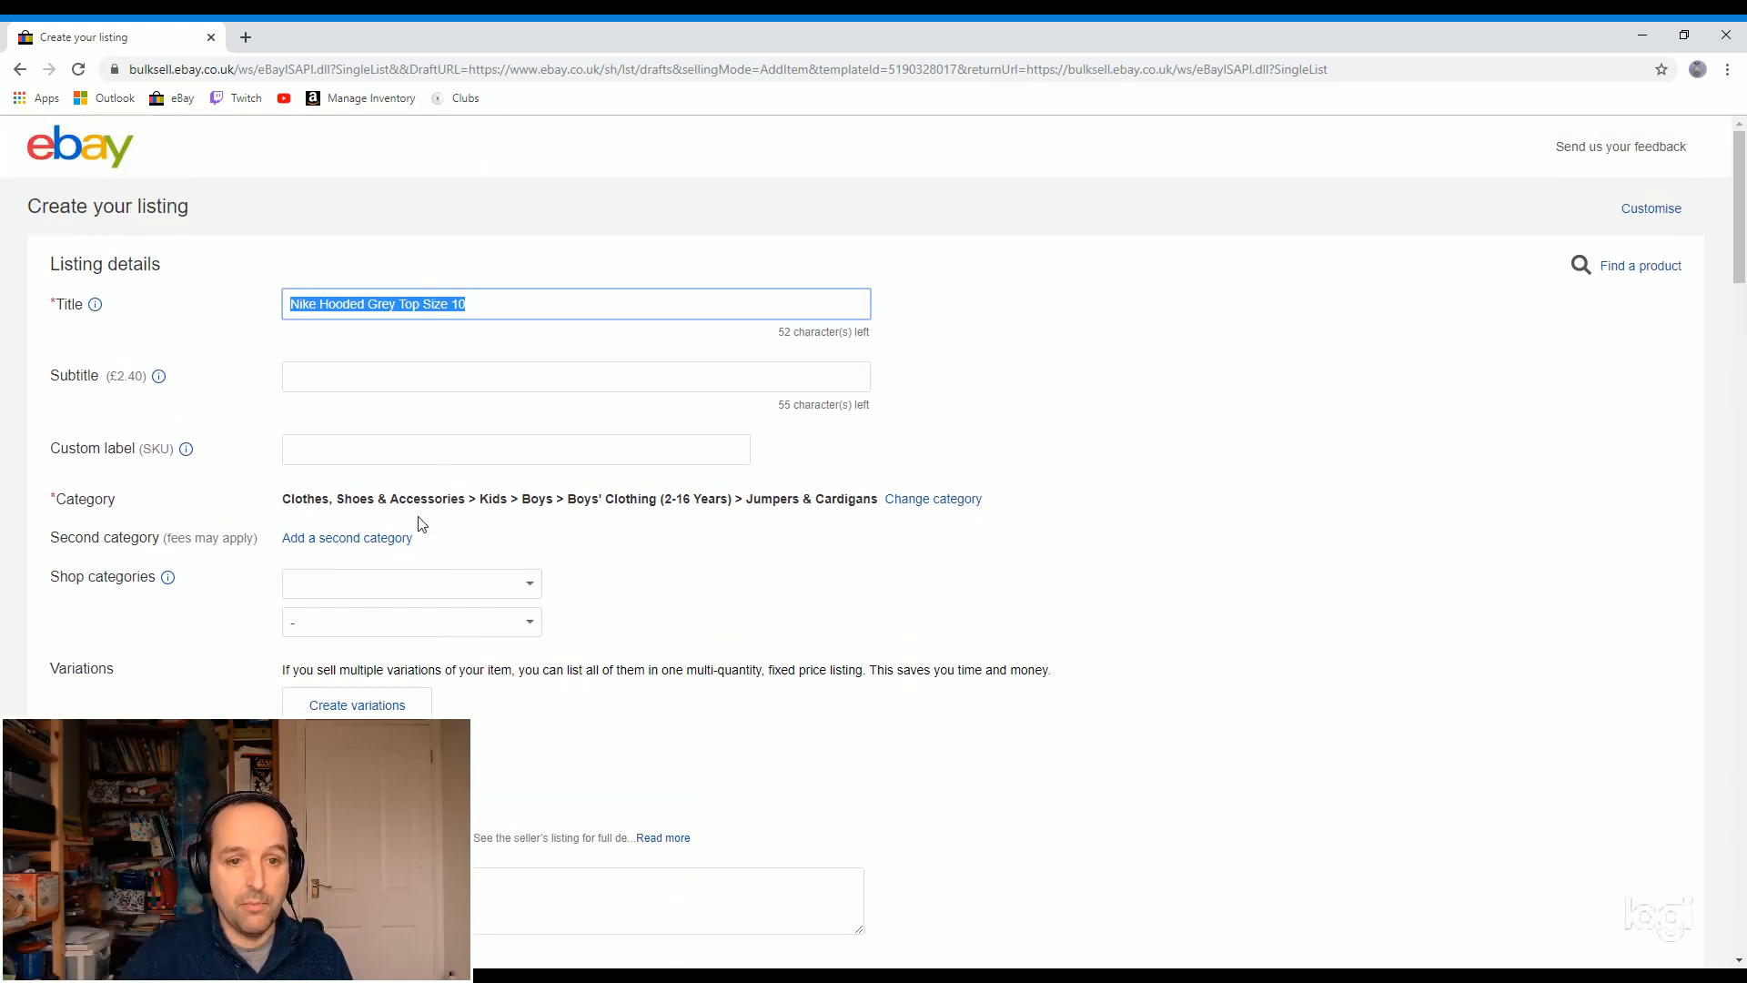
scroll(593, 632, down, 3)
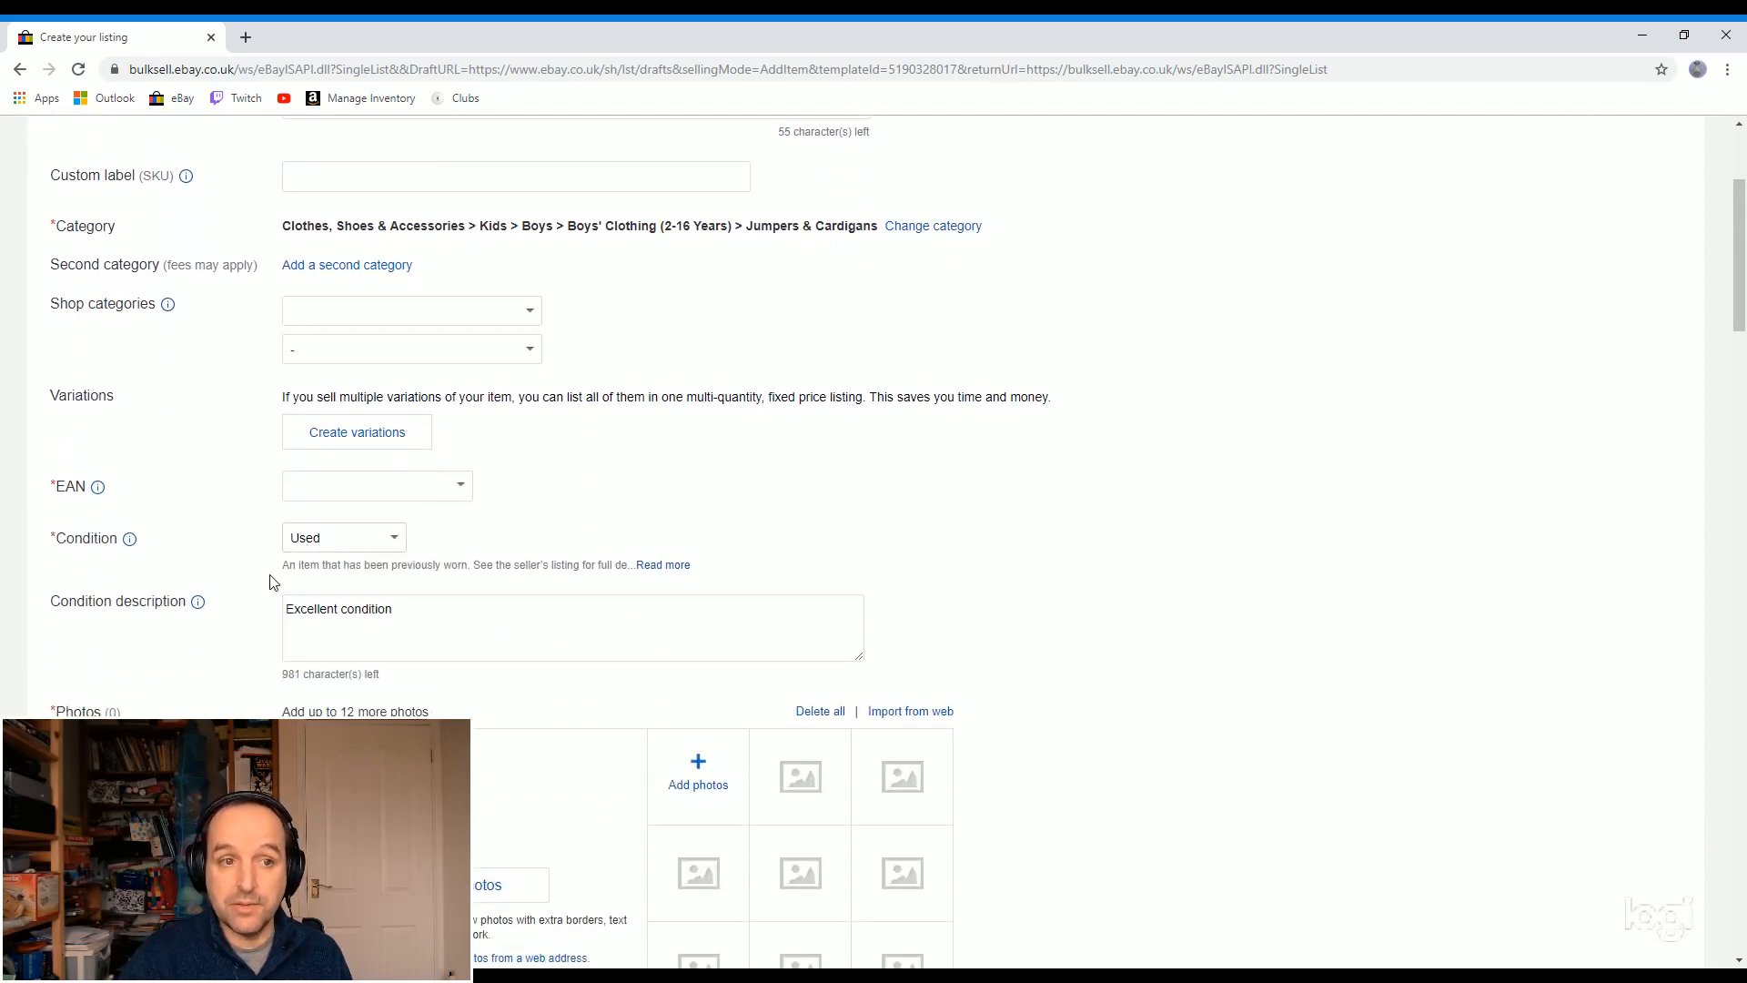
scroll(171, 673, down, 2)
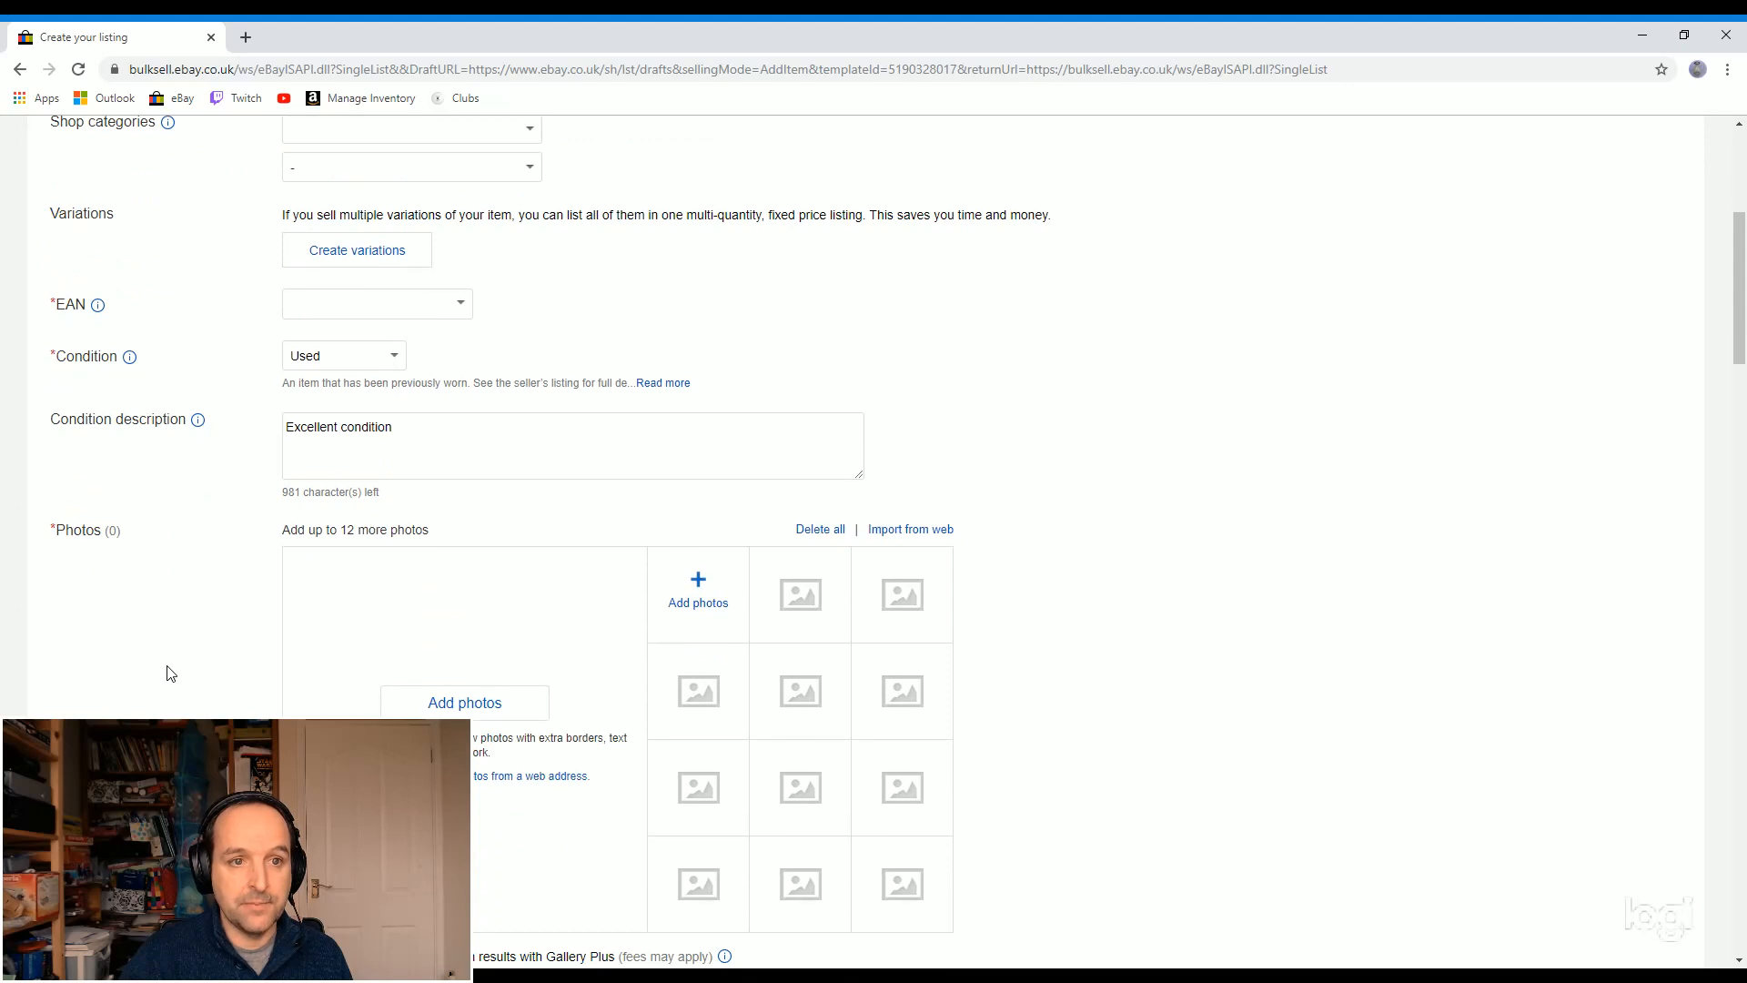
scroll(171, 674, up, 2)
scroll(171, 674, up, 1)
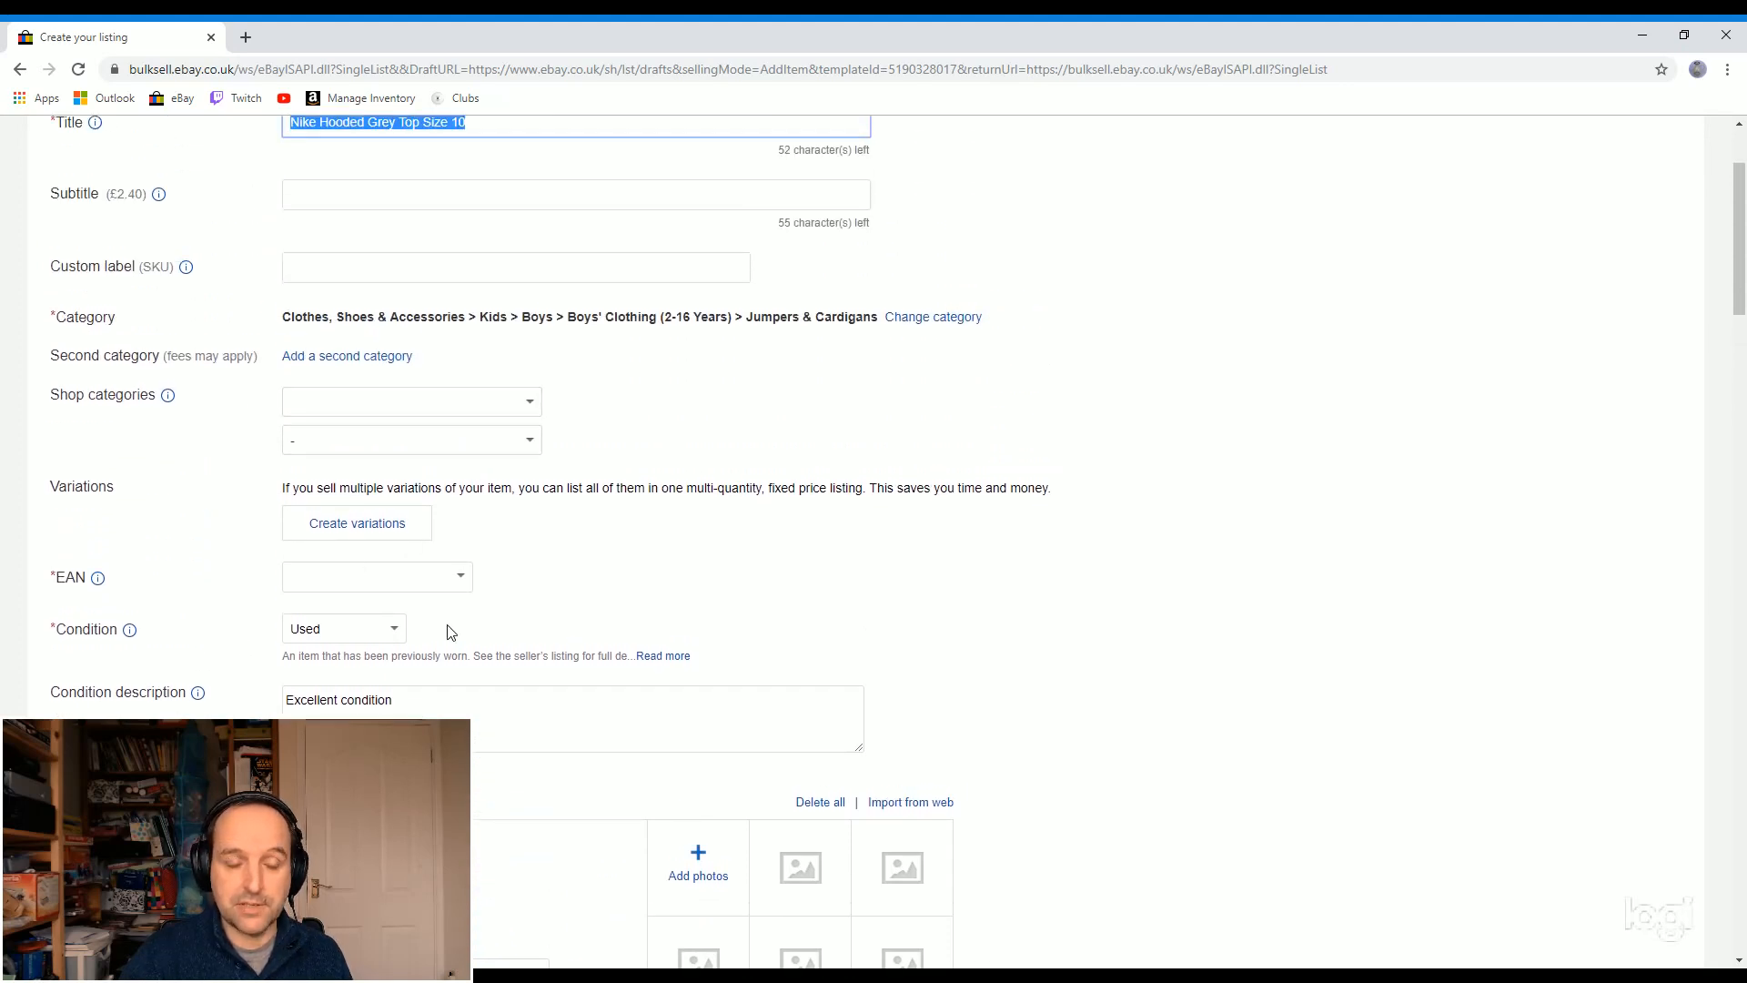
scroll(450, 632, down, 5)
scroll(449, 628, down, 6)
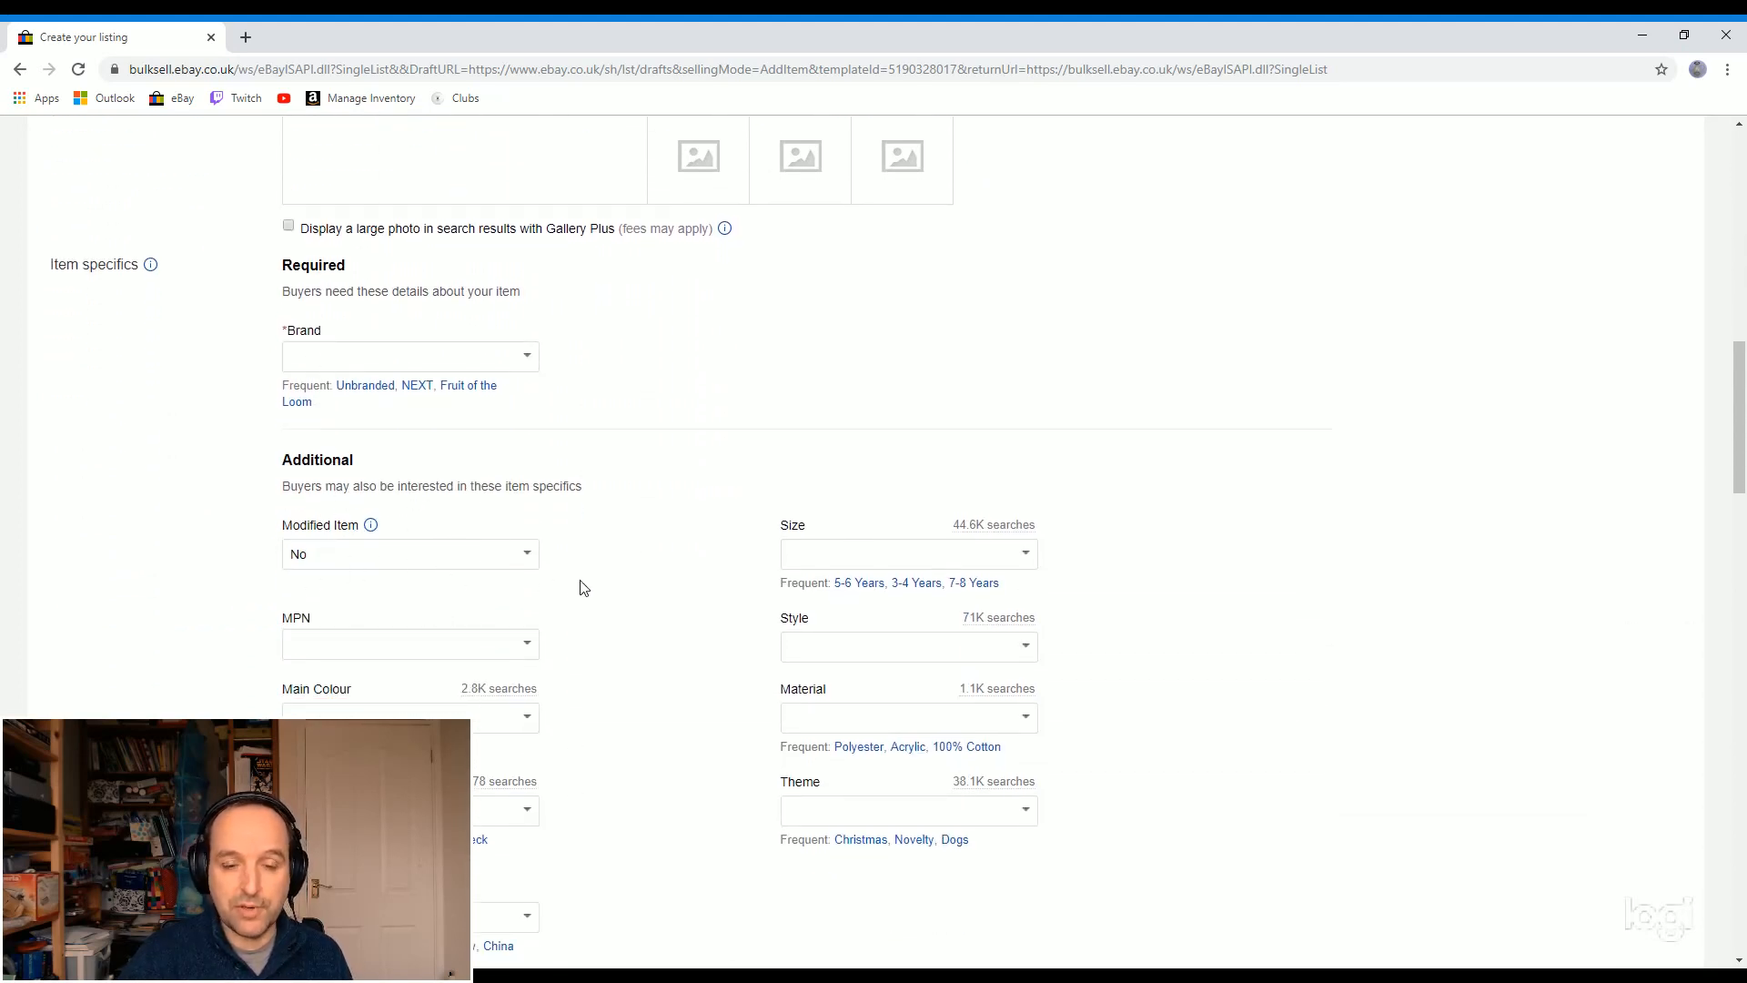
scroll(746, 632, down, 1)
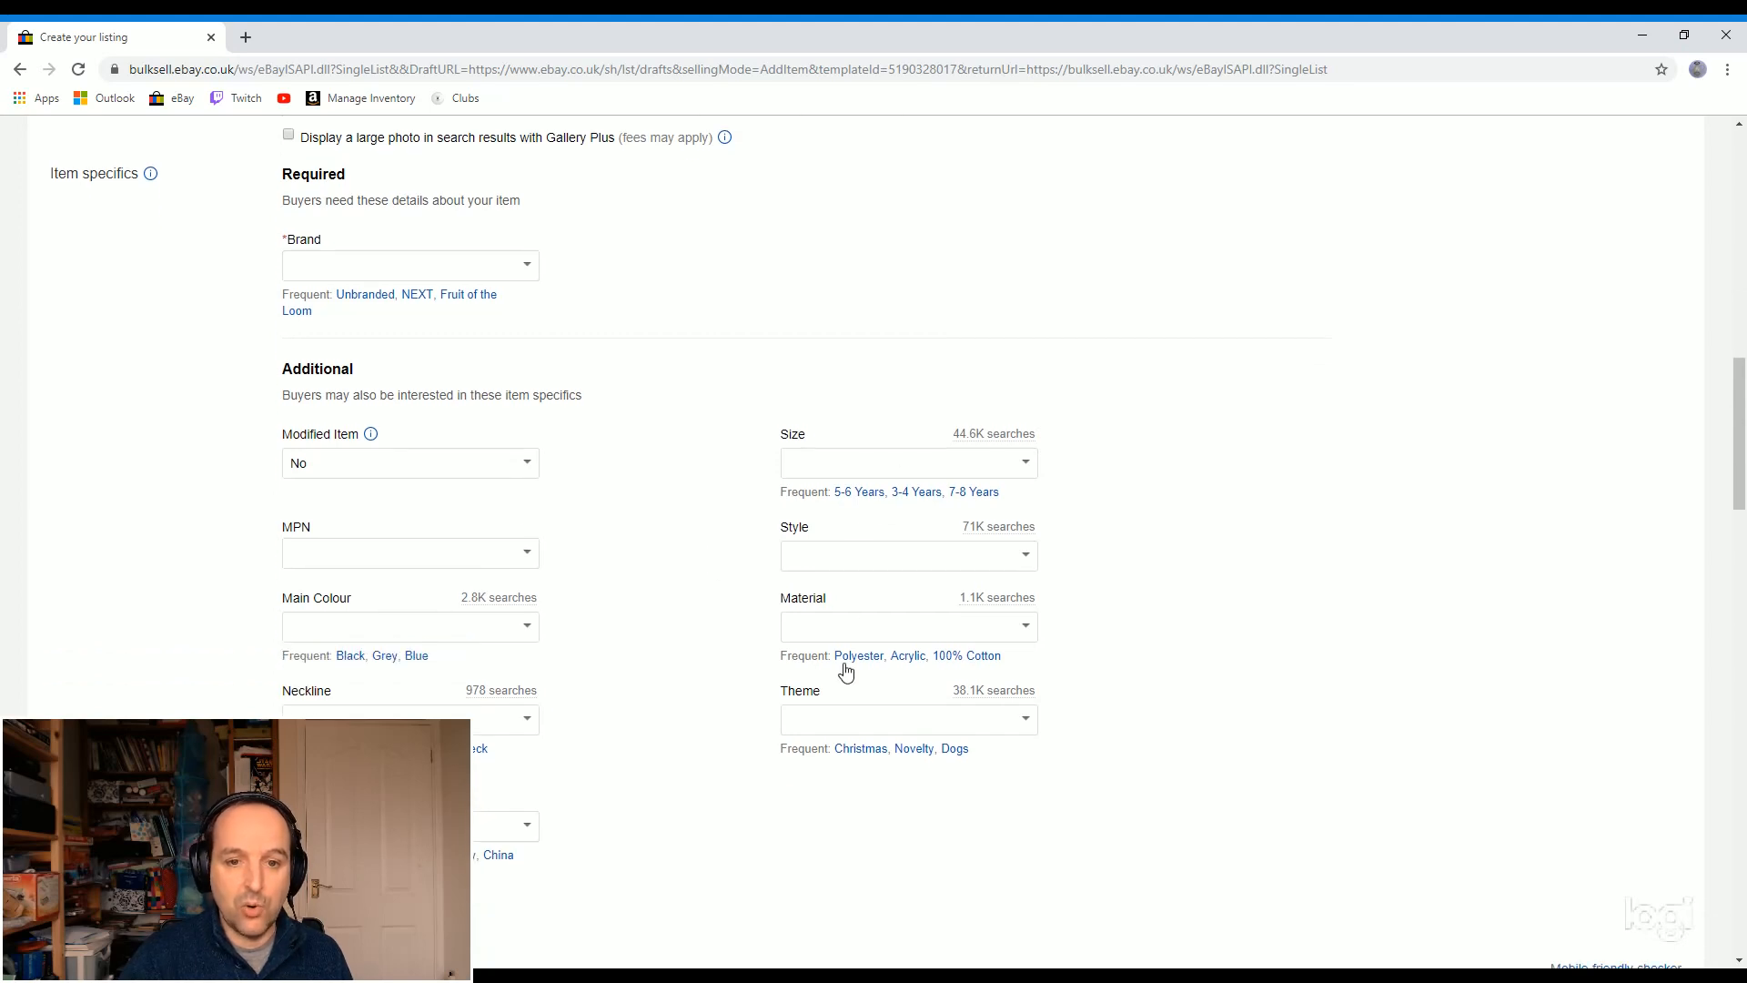
Step: Examine the template's item description with its measurement placeholders, plus the selling details, delivery policies and promotion options
scroll(476, 733, down, 5)
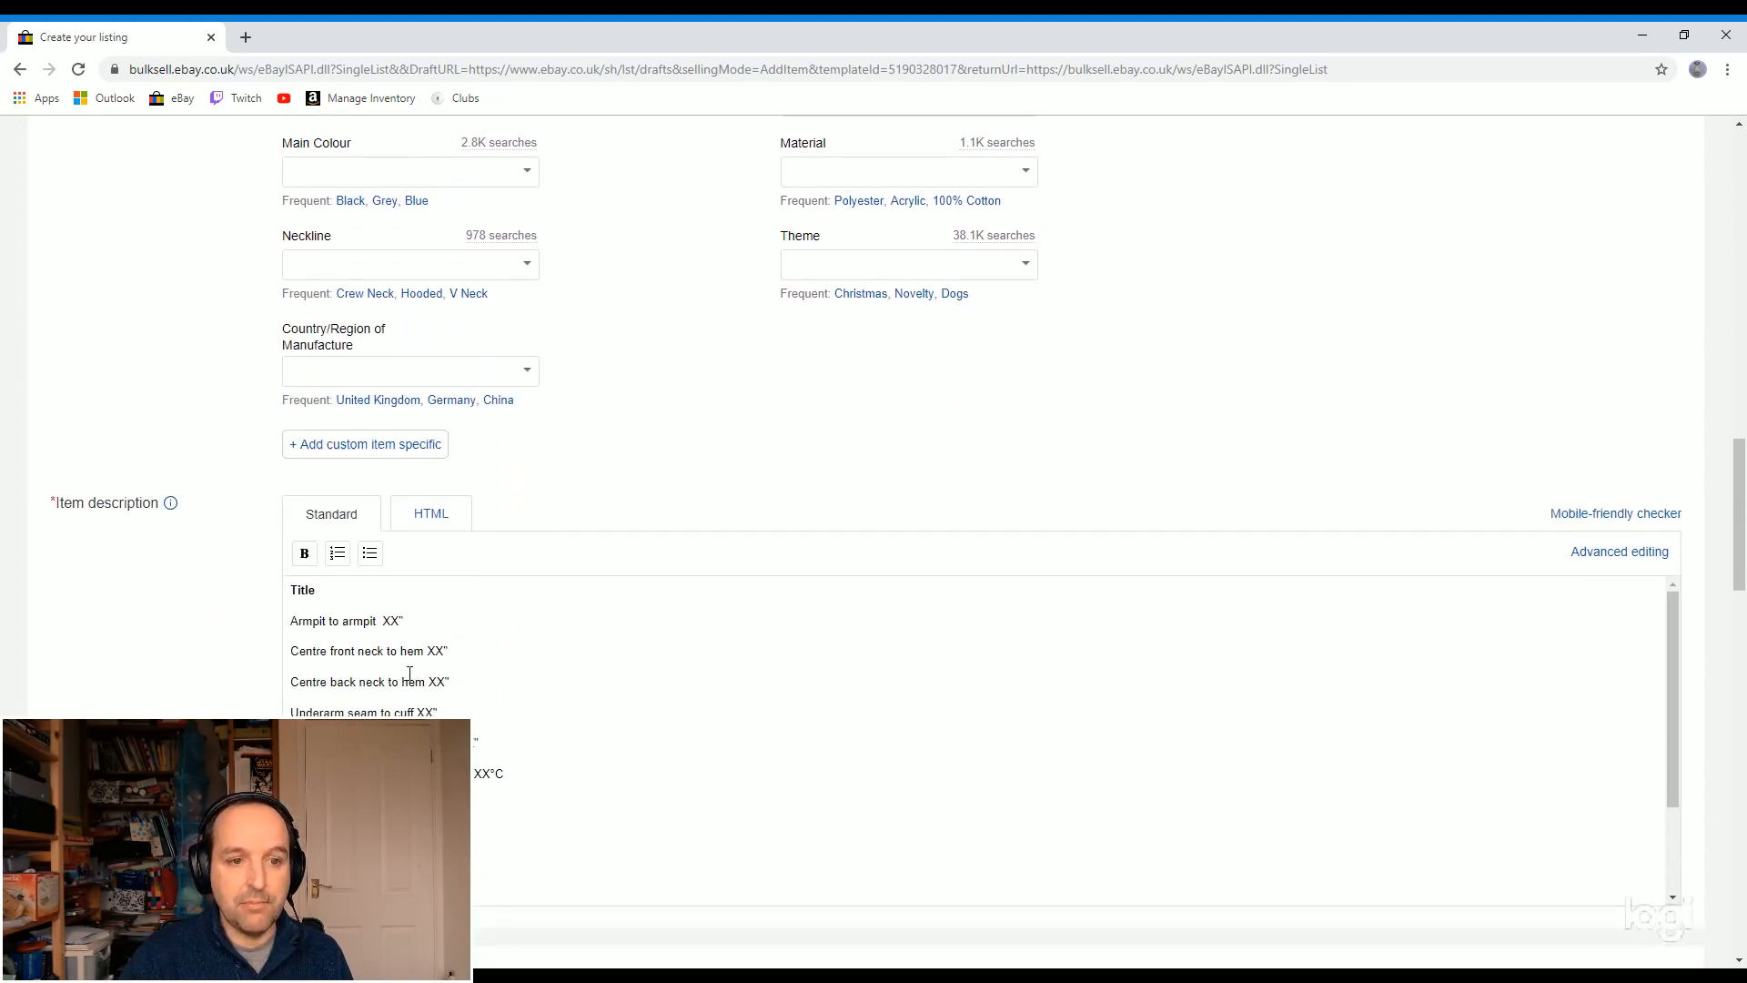
scroll(414, 673, down, 2)
scroll(417, 681, up, 2)
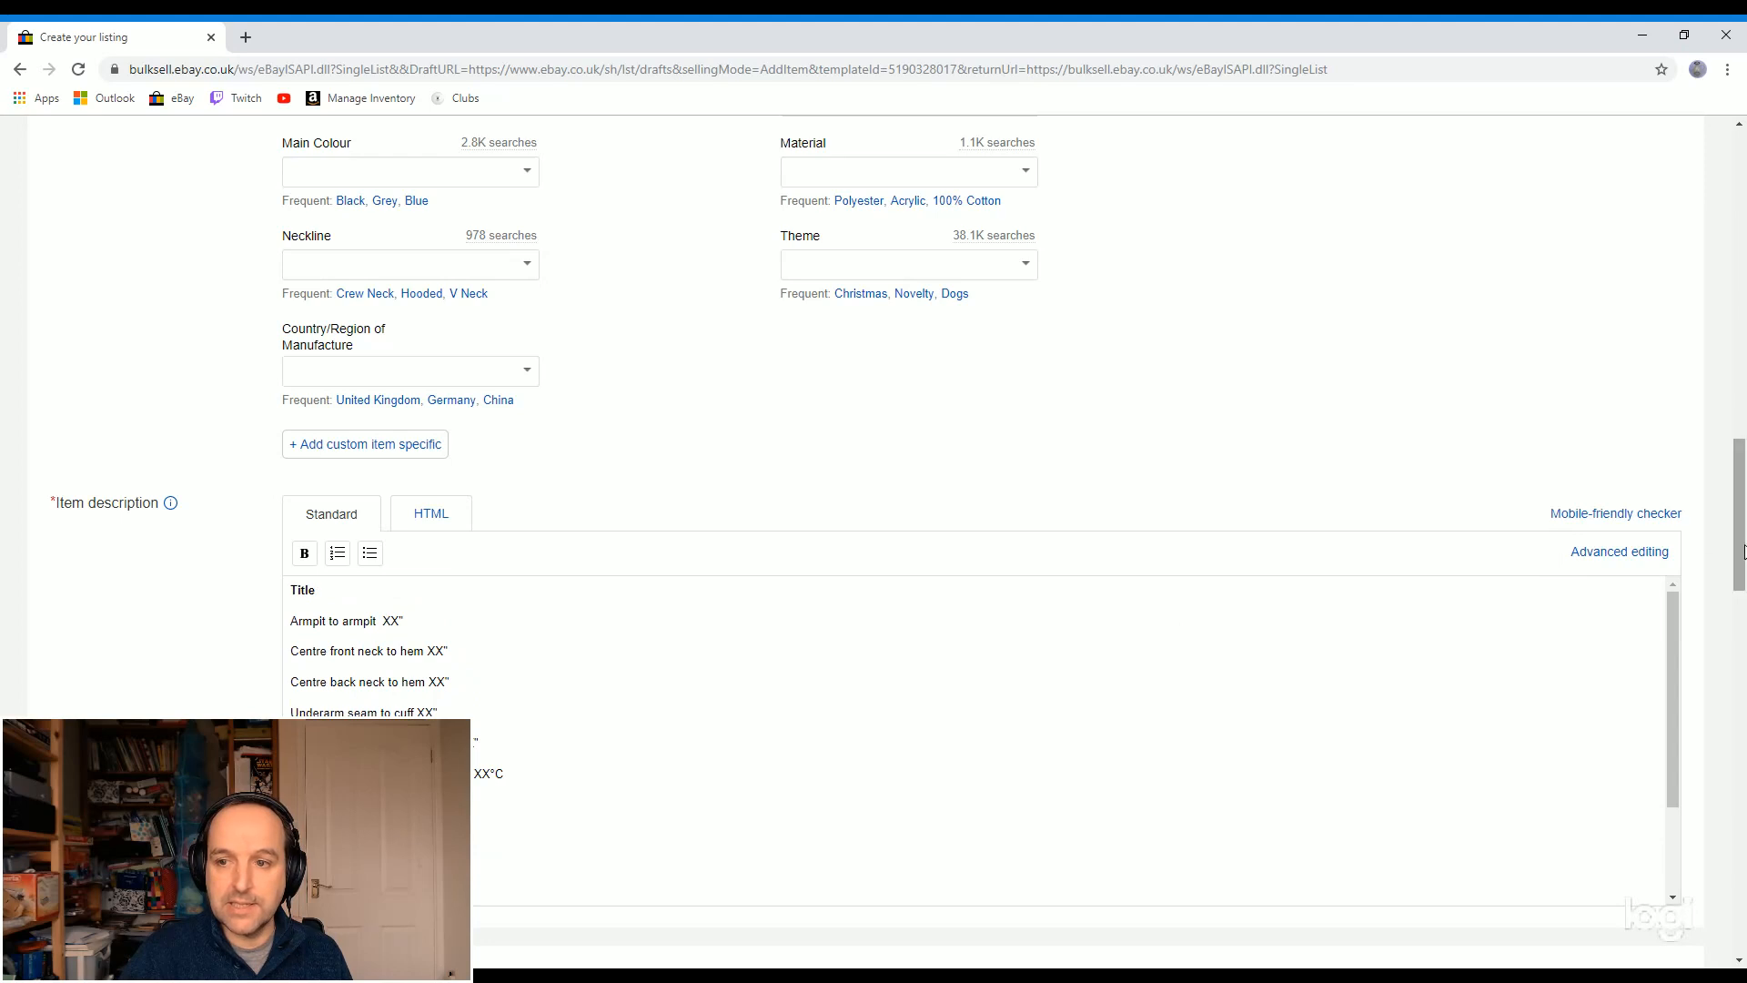
scroll(1742, 551, down, 2)
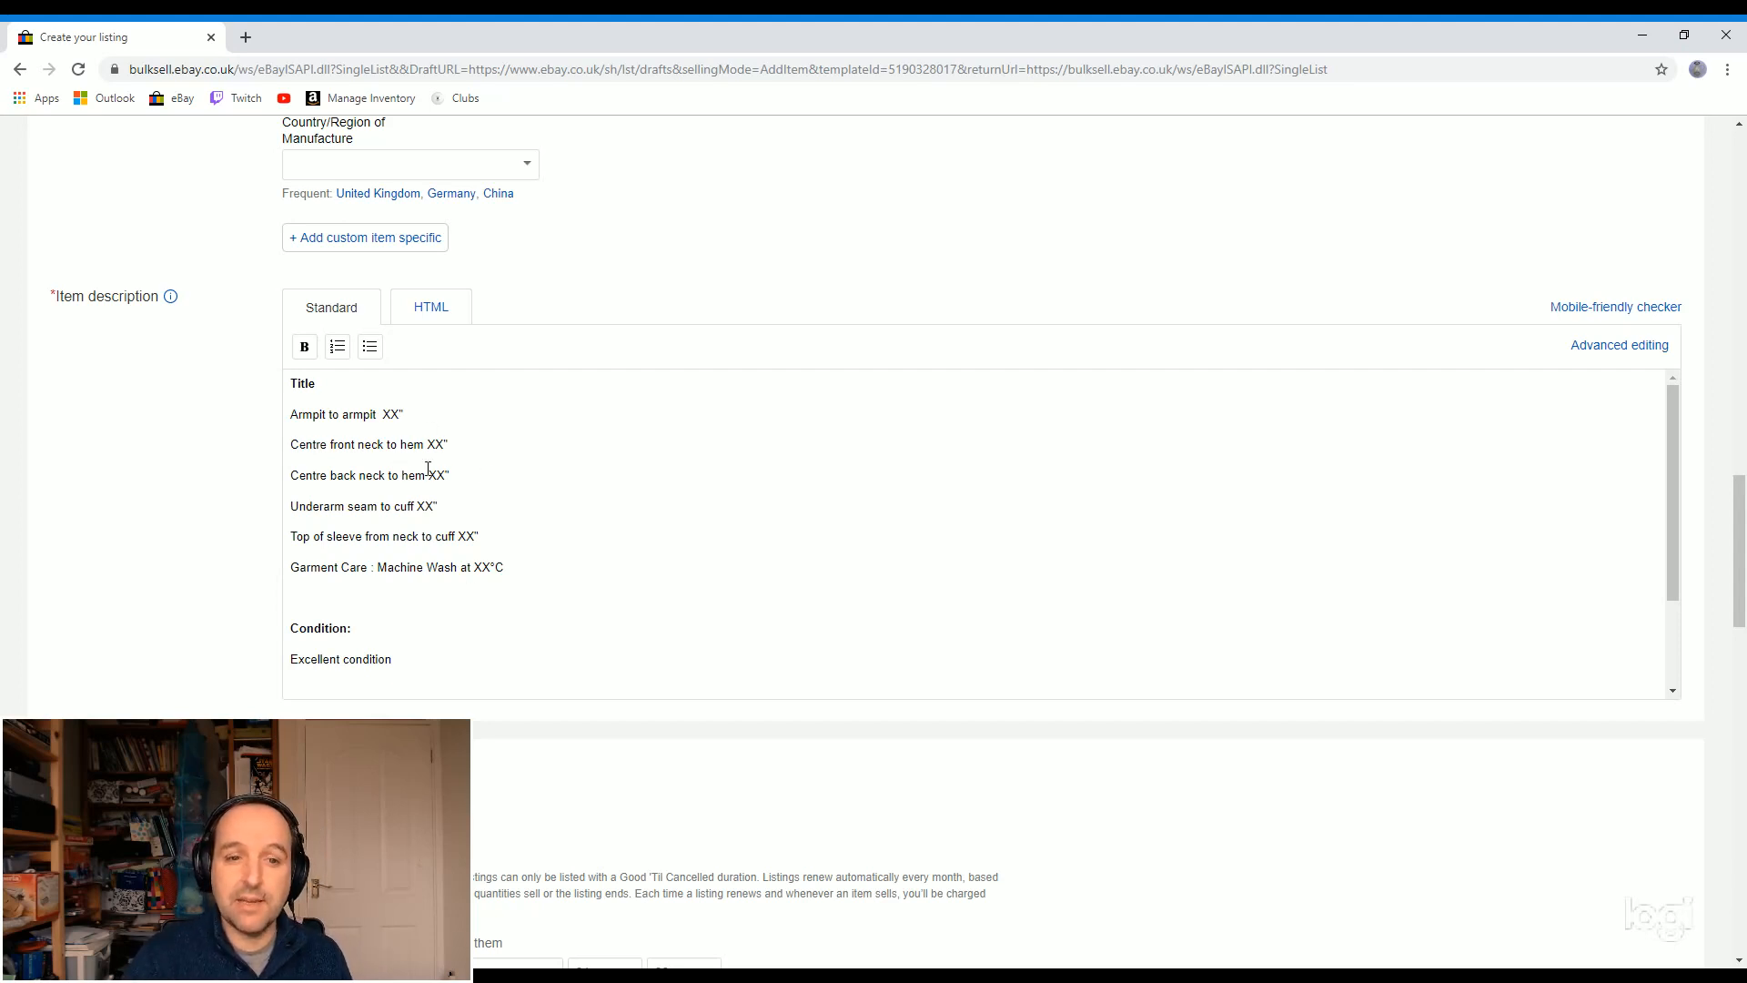
scroll(118, 601, down, 3)
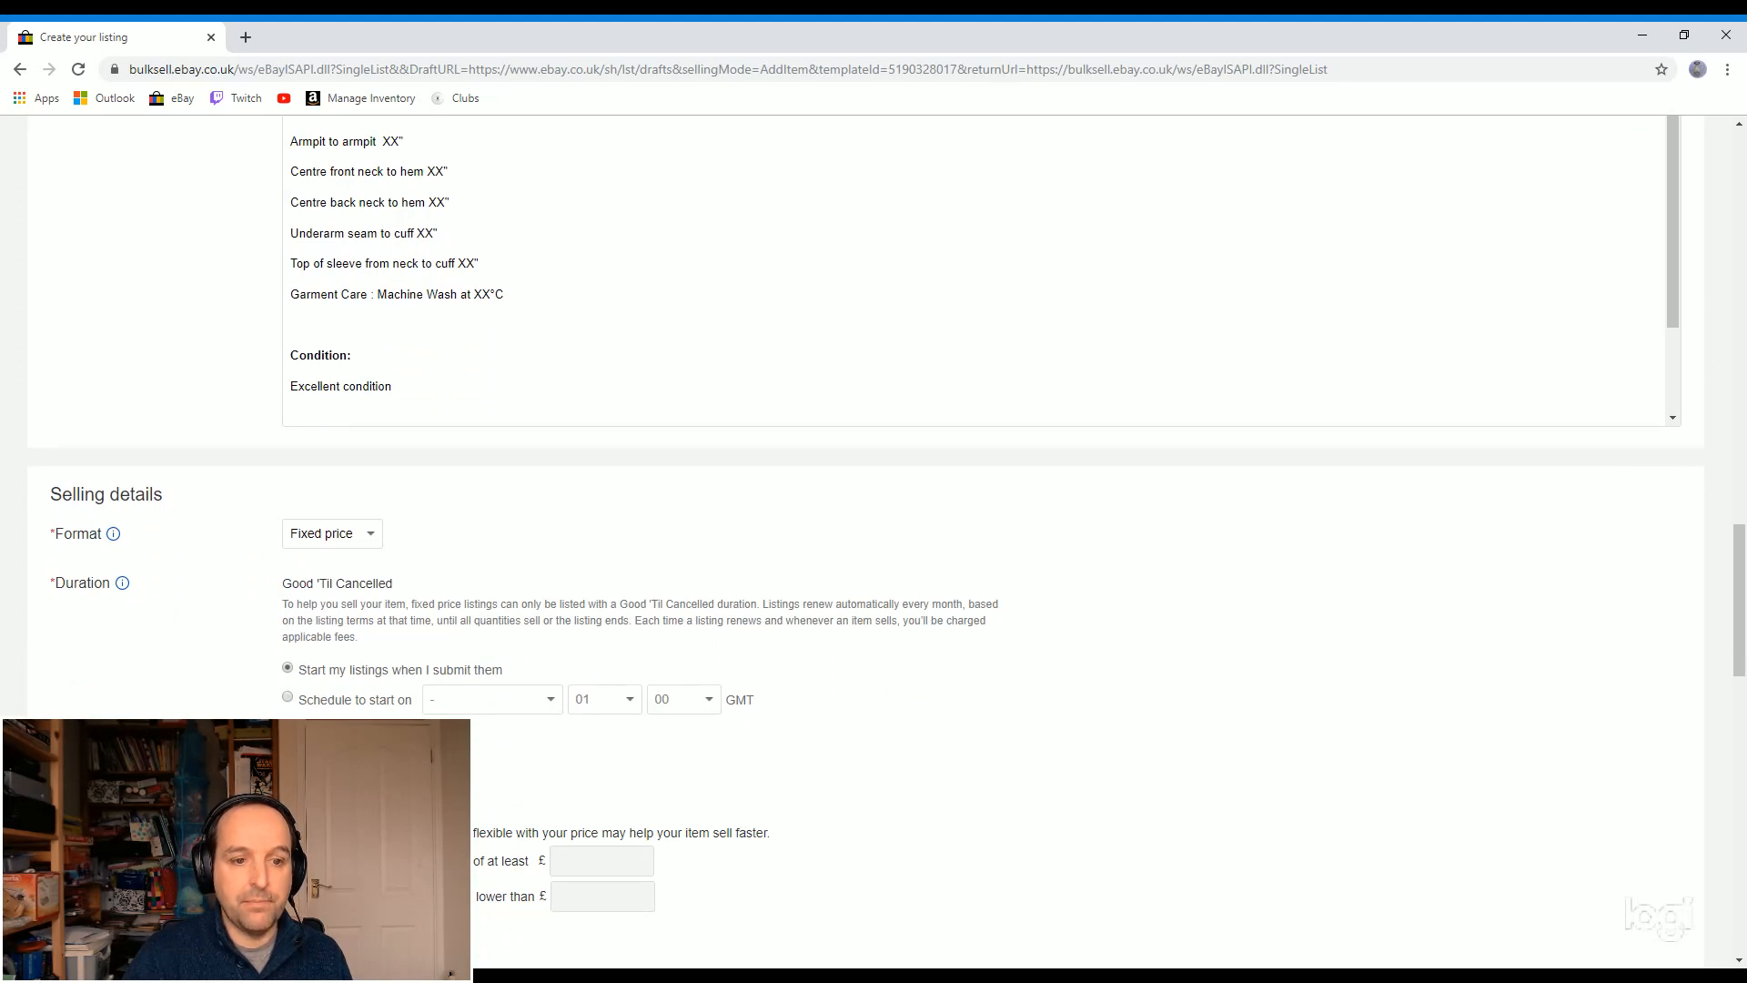
scroll(874, 546, down, 1)
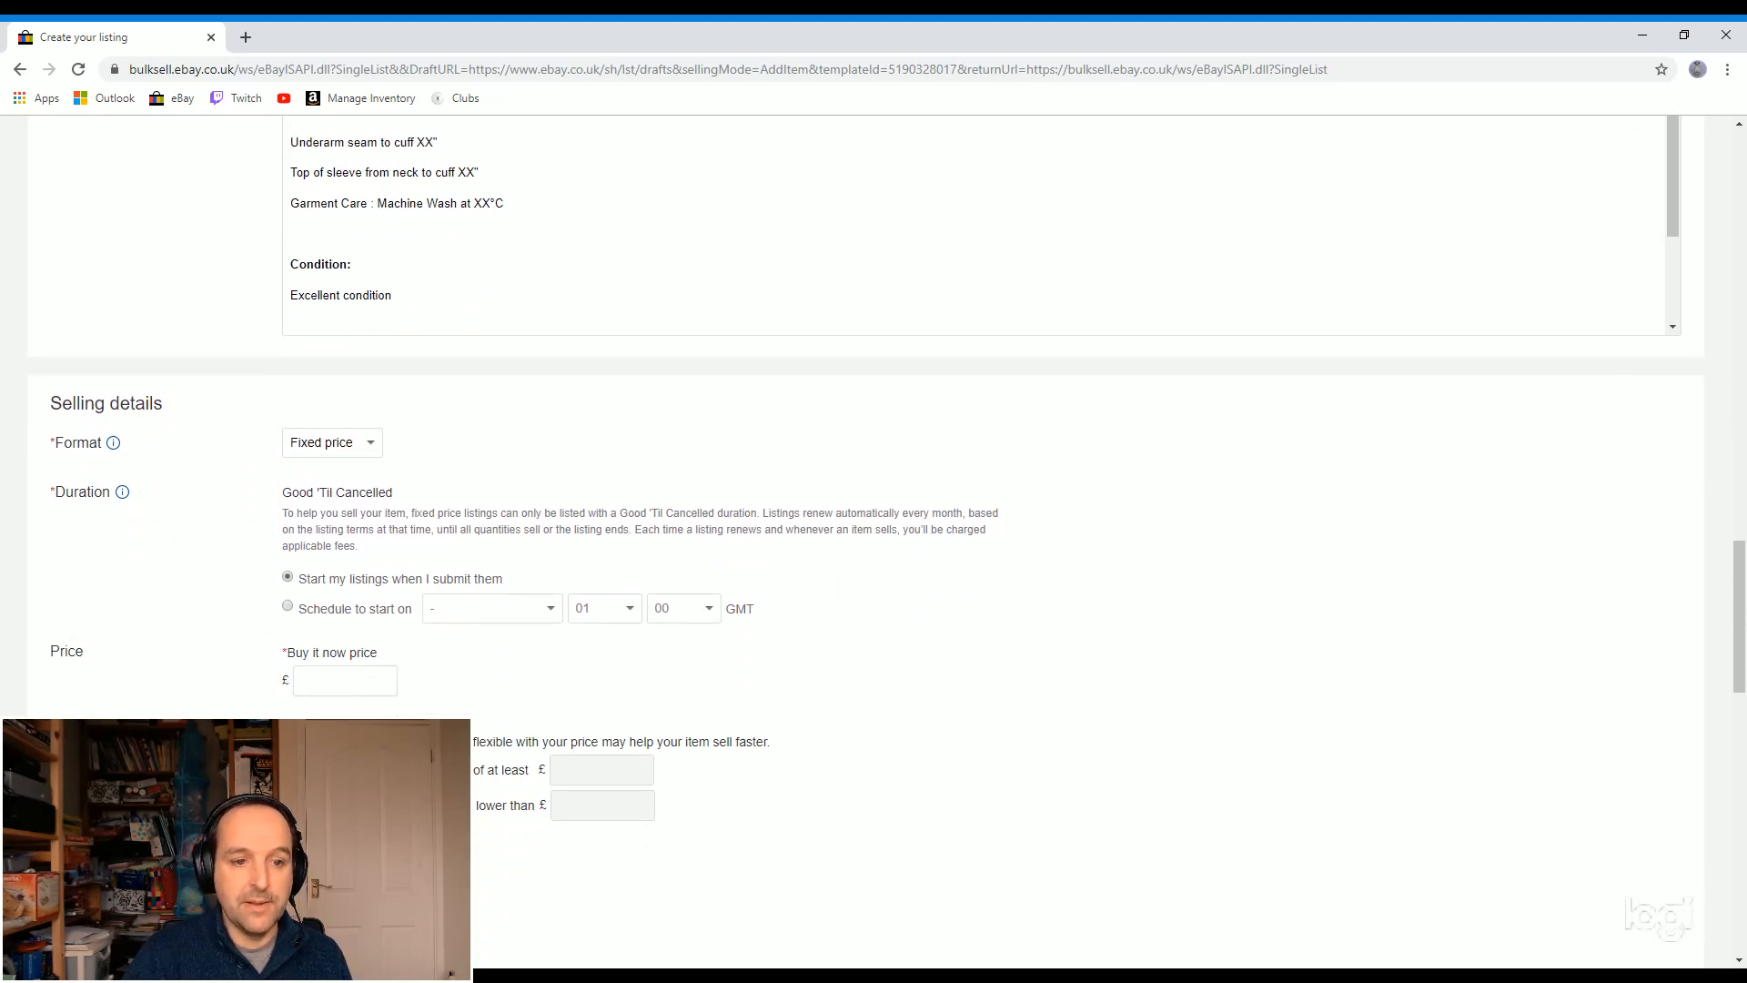
scroll(874, 528, down, 5)
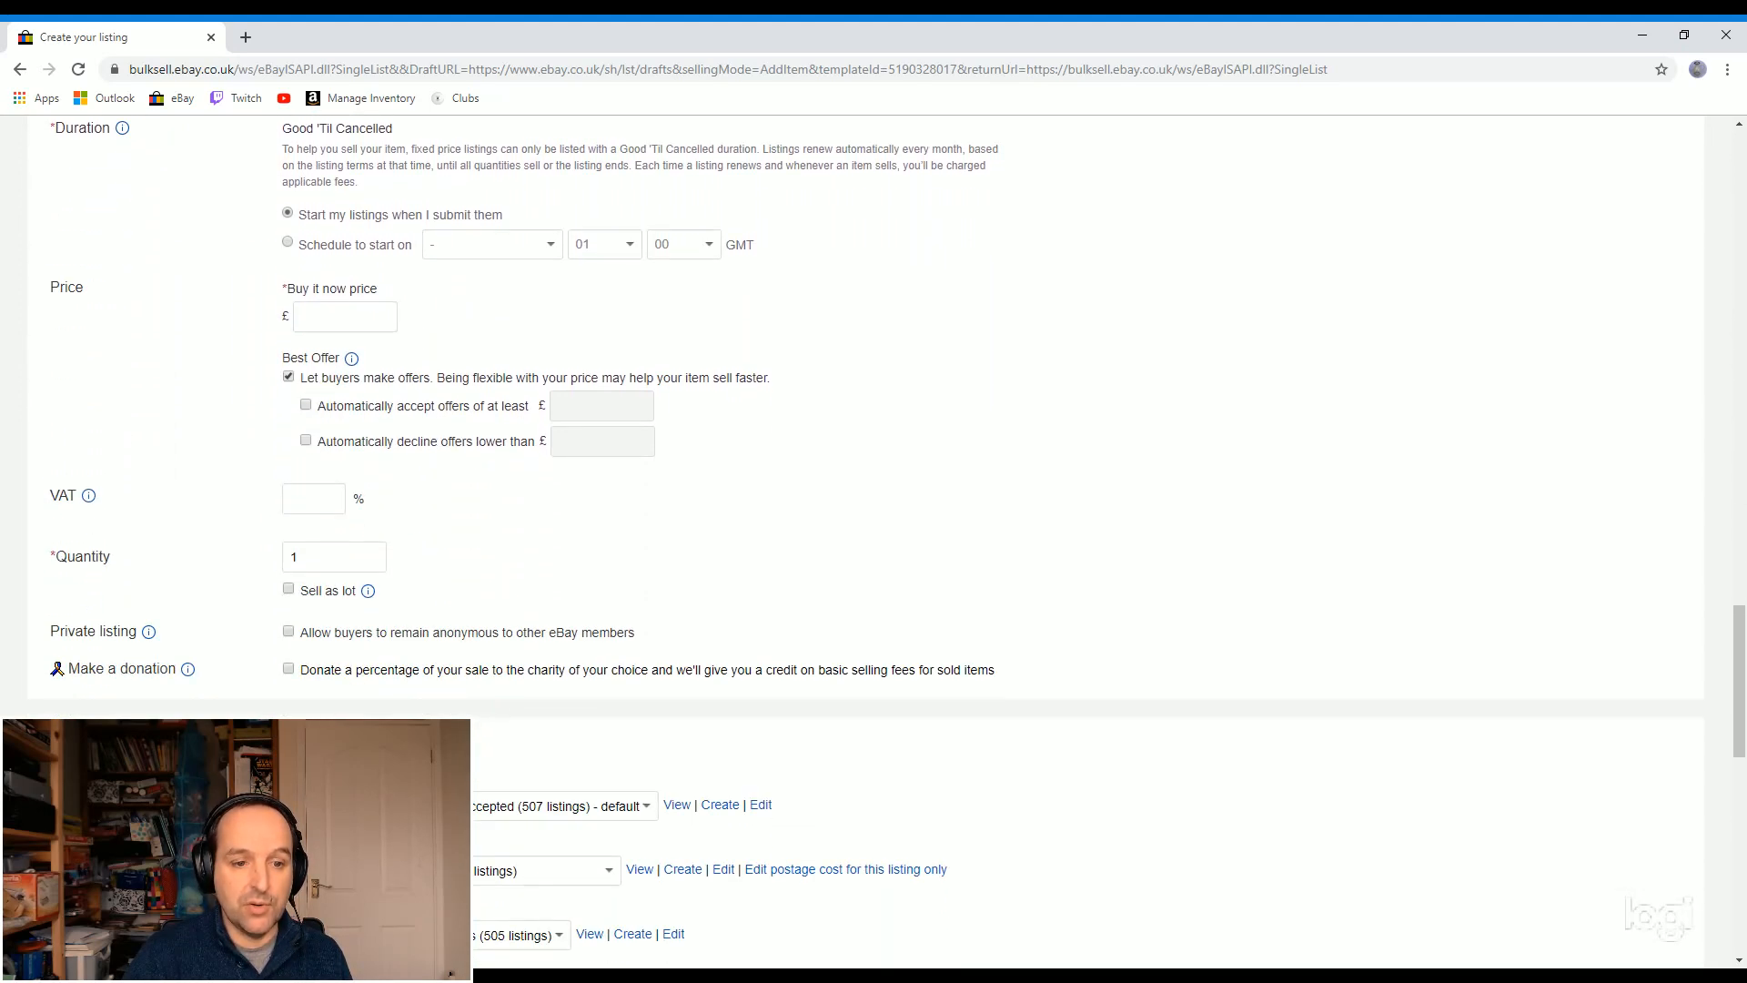
scroll(338, 687, down, 1)
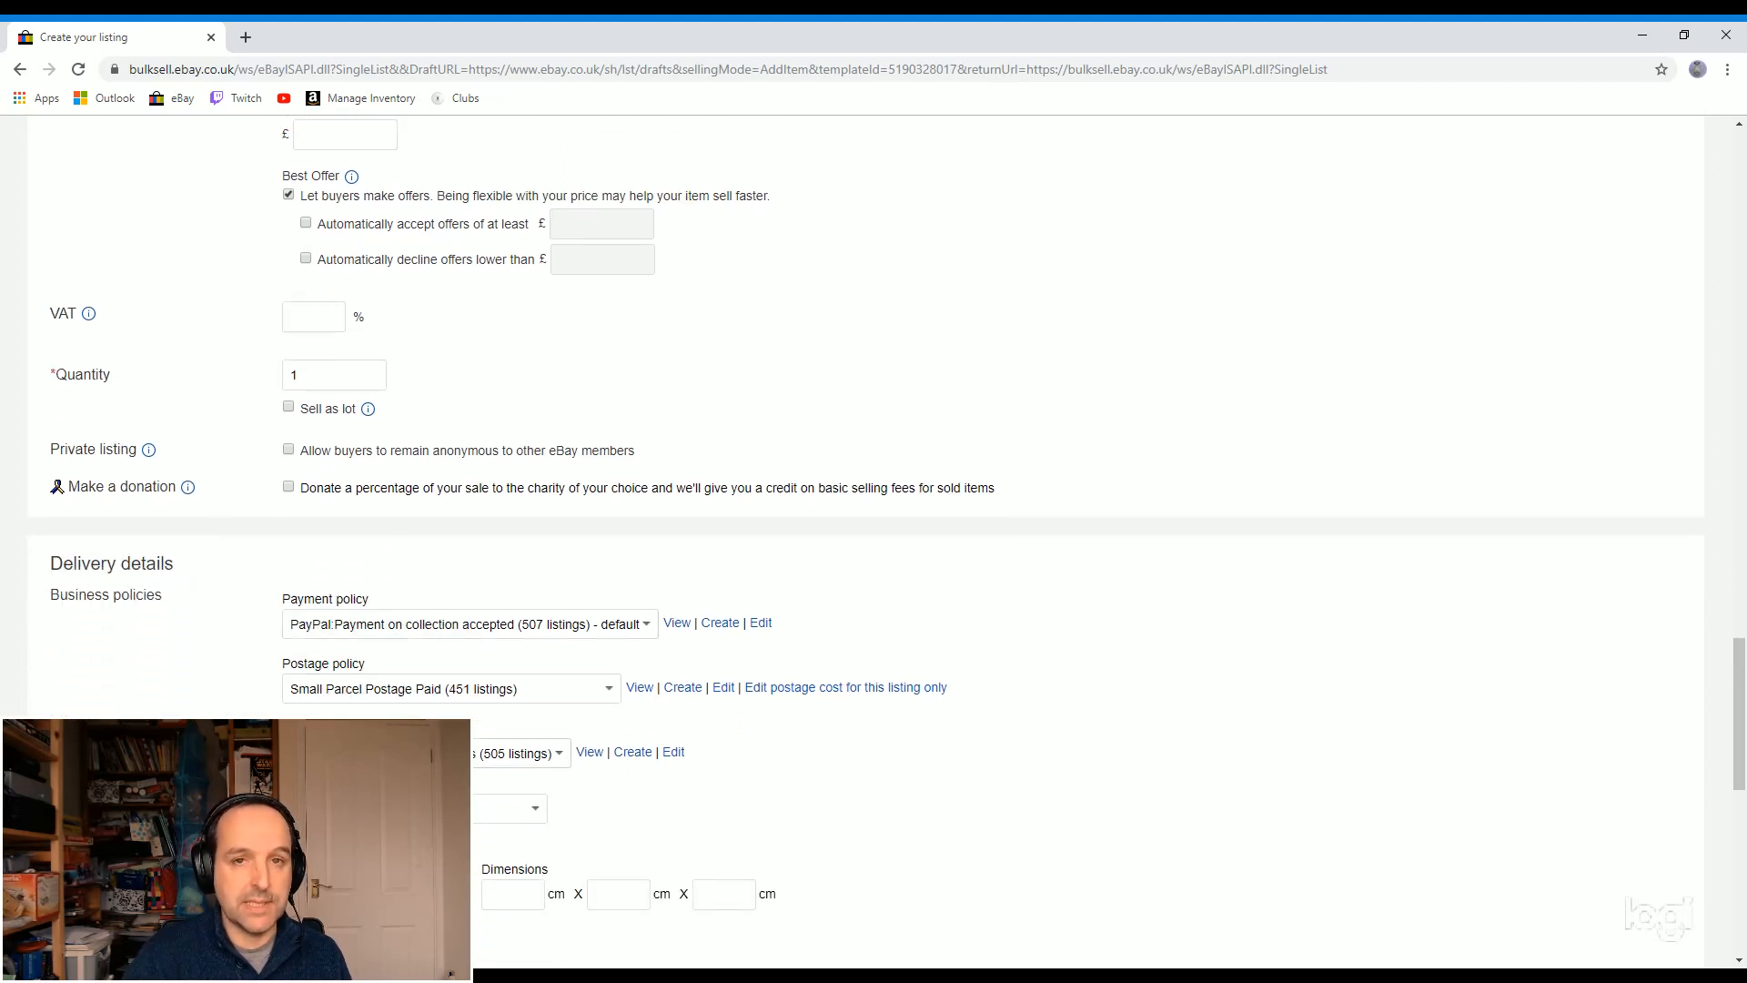
scroll(866, 447, down, 5)
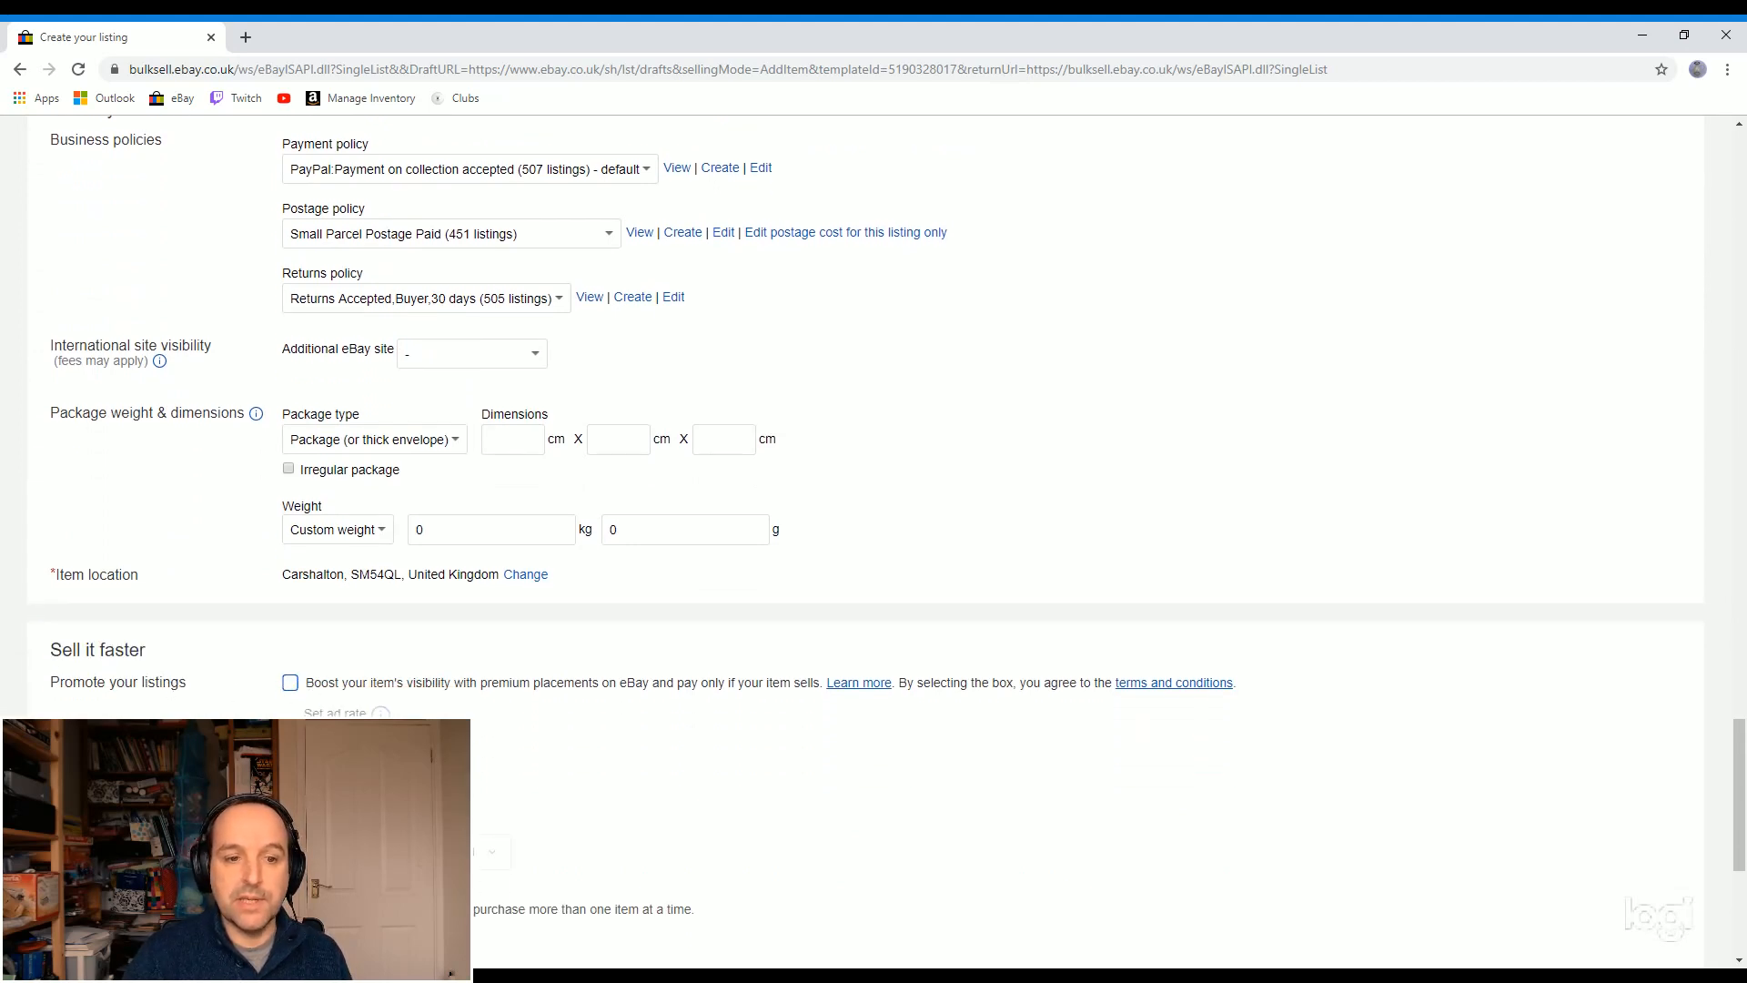
scroll(721, 831, down, 1)
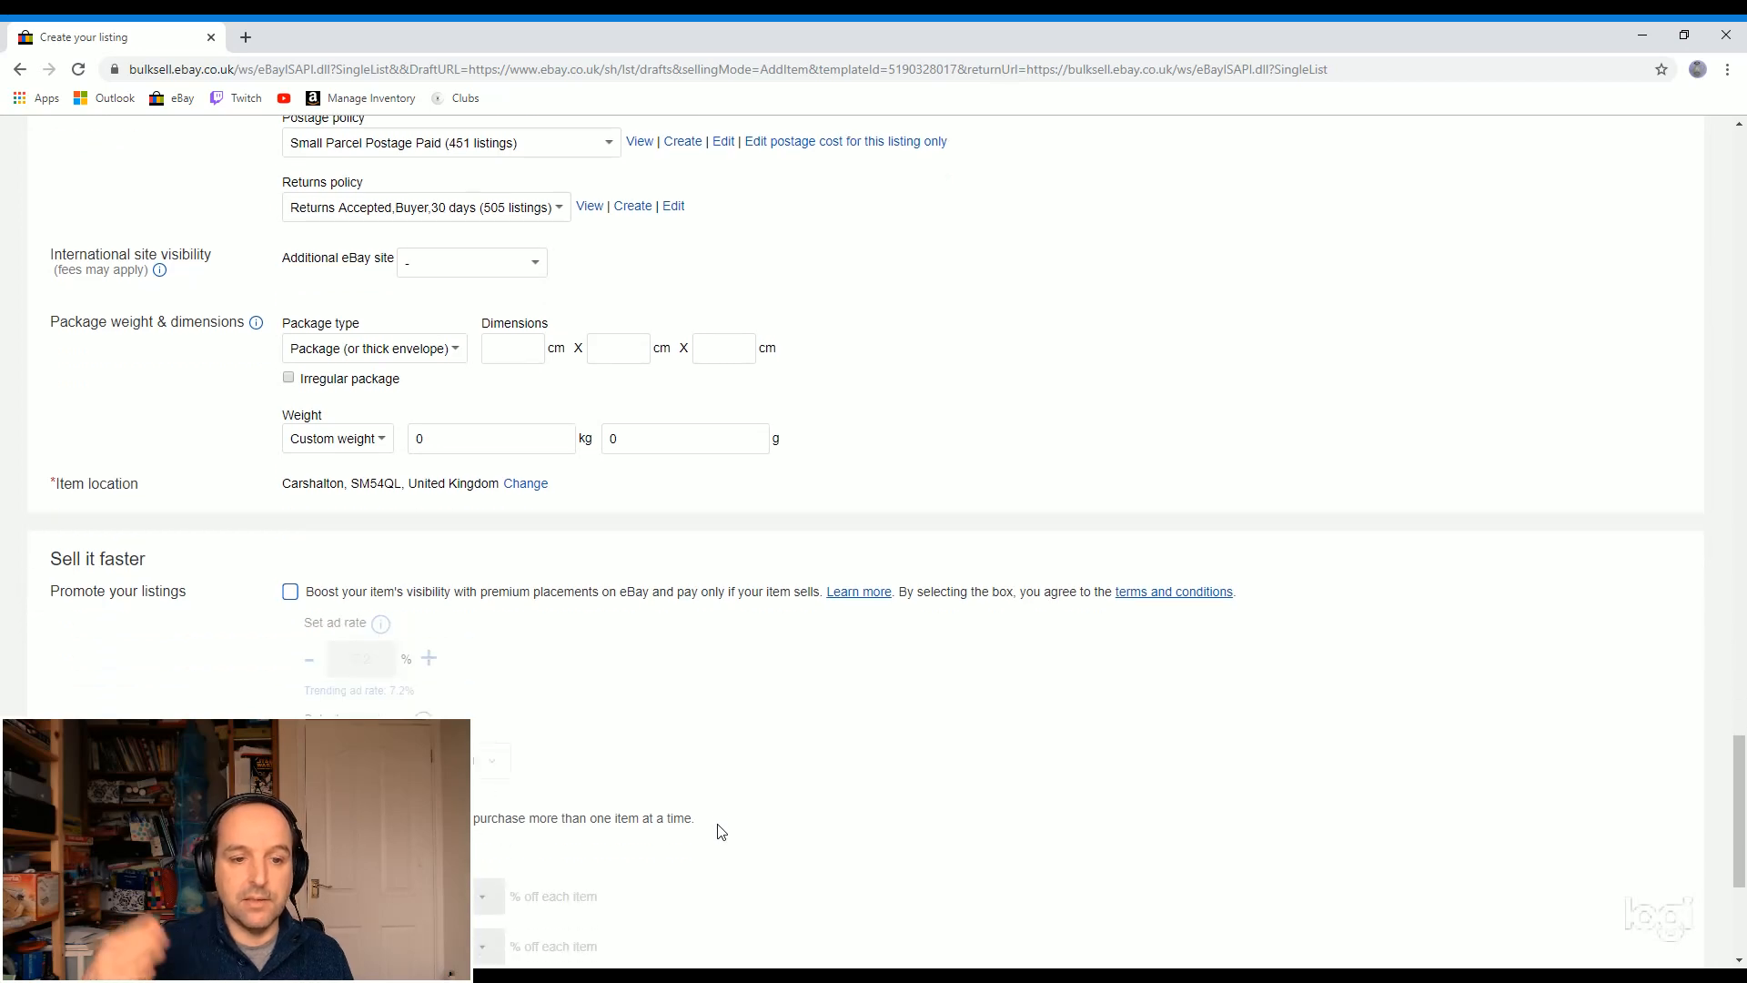
scroll(701, 808, down, 3)
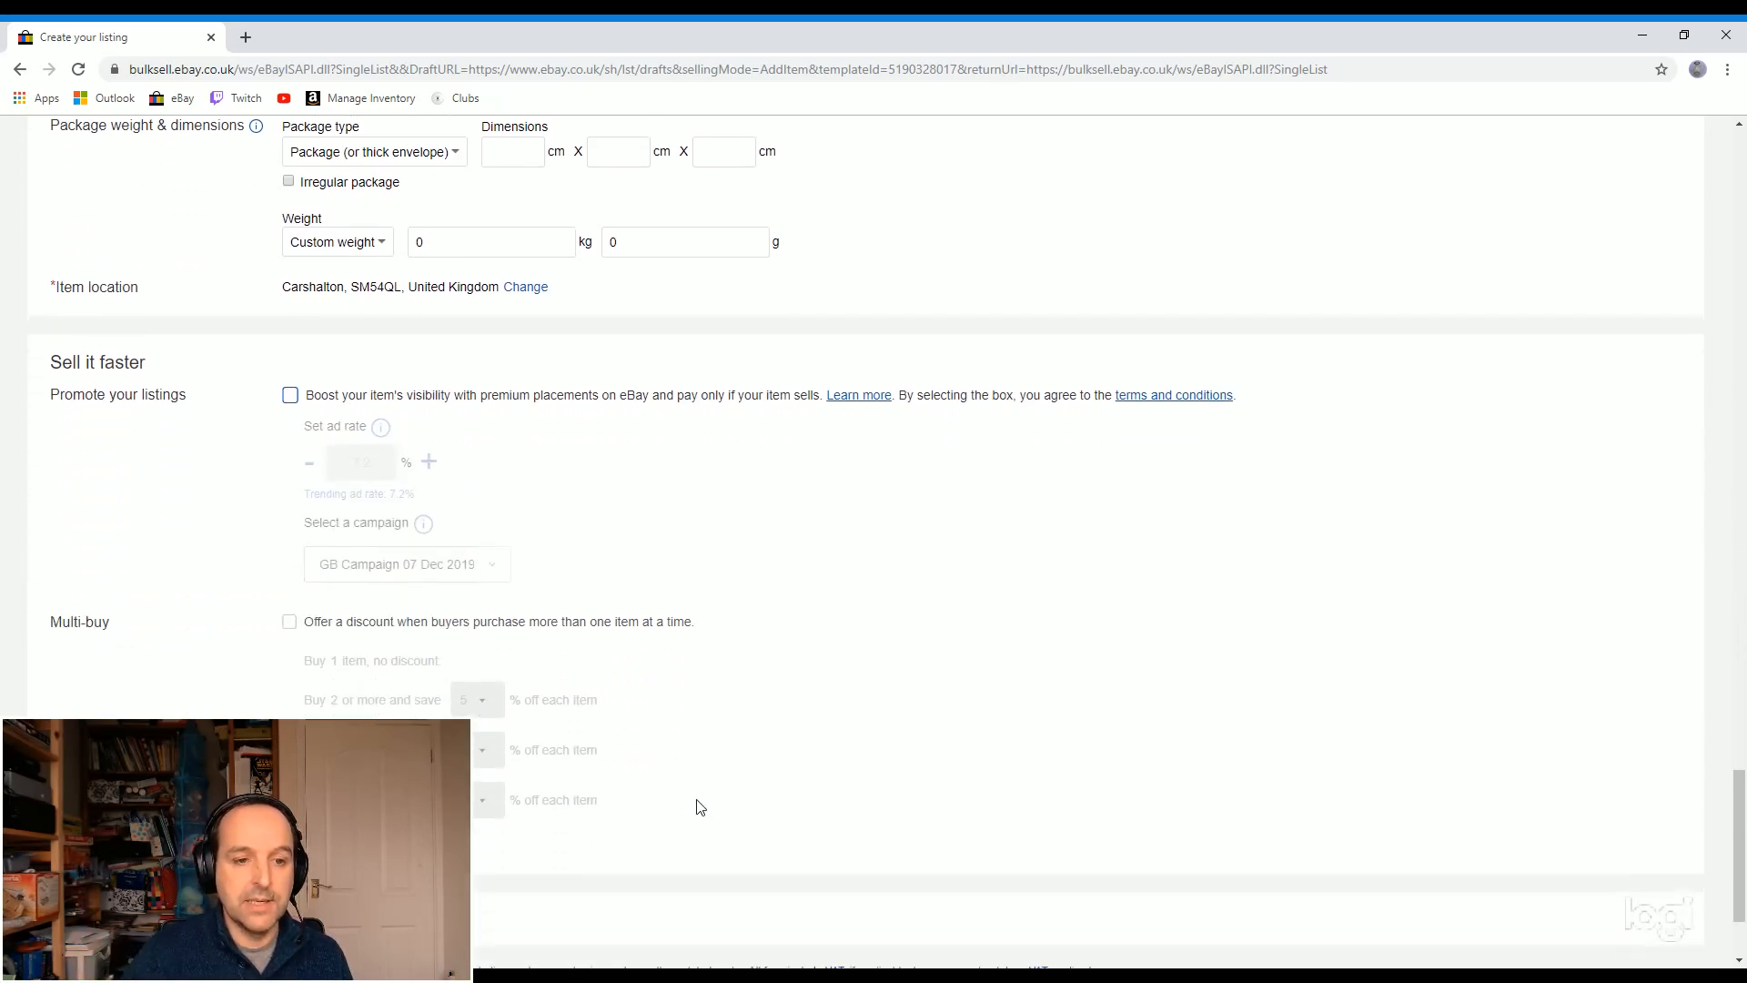
scroll(701, 807, up, 15)
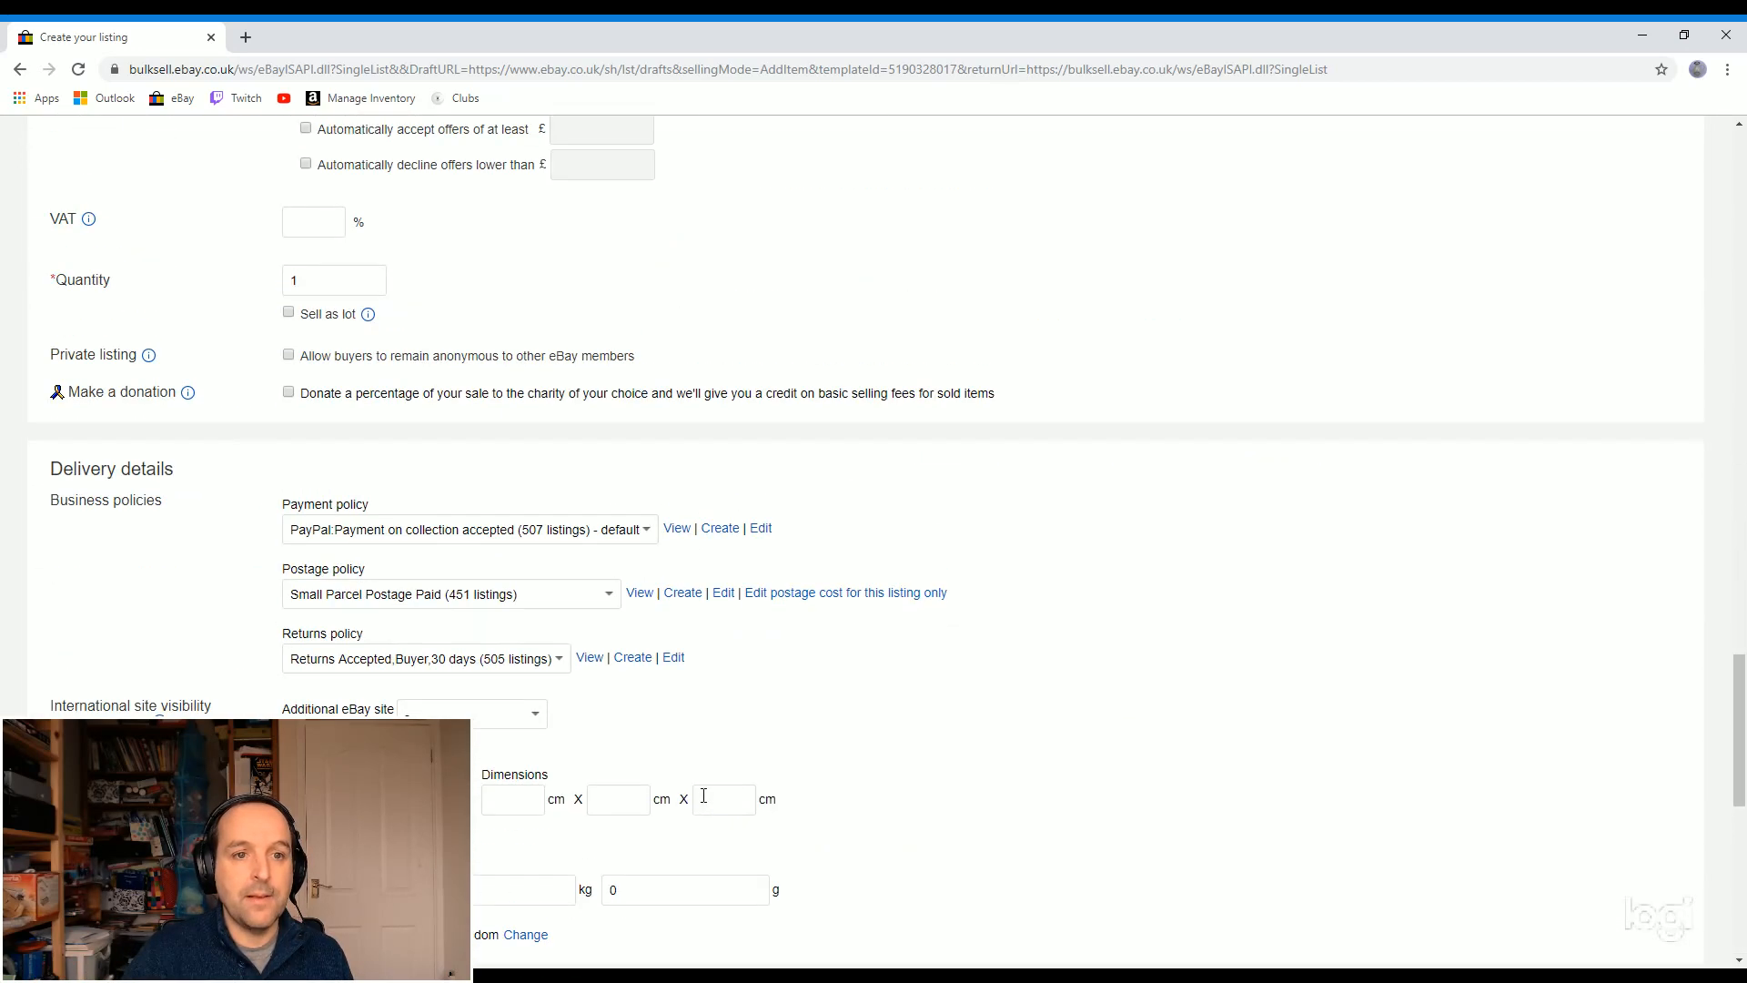
Step: Leave the Nike top listing, go to the listing template manager and open the Boys Top template for editing
scroll(703, 795, up, 20)
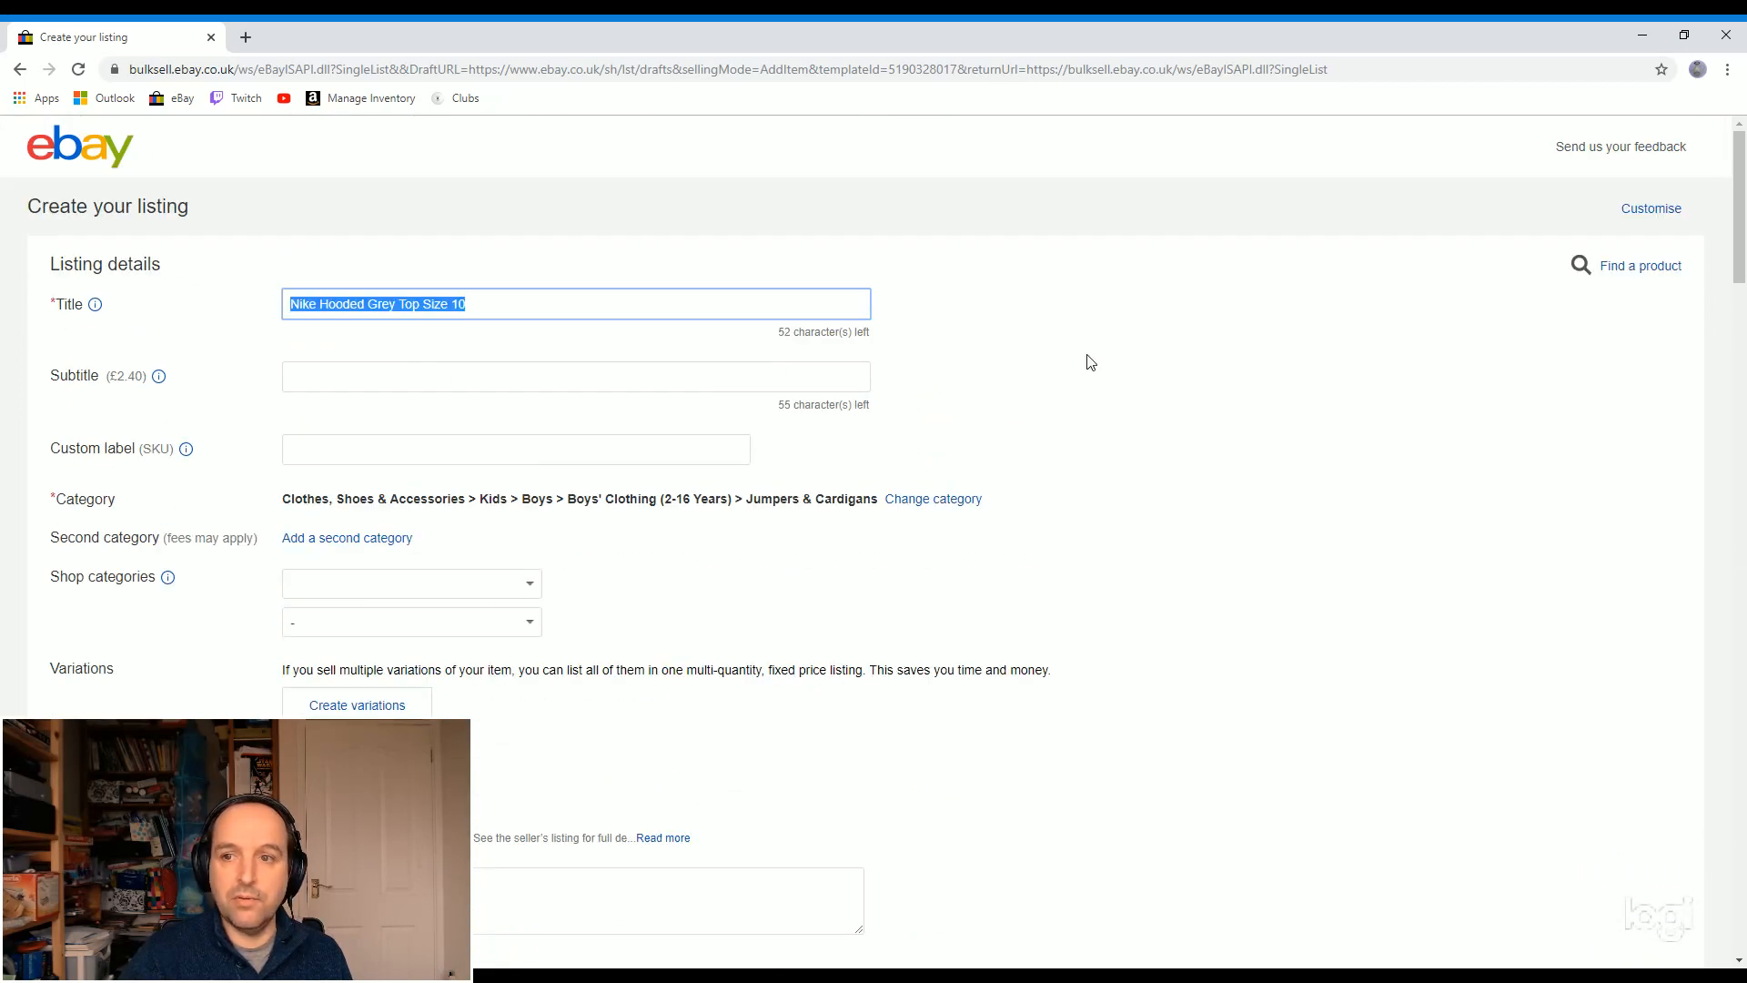
click(20, 70)
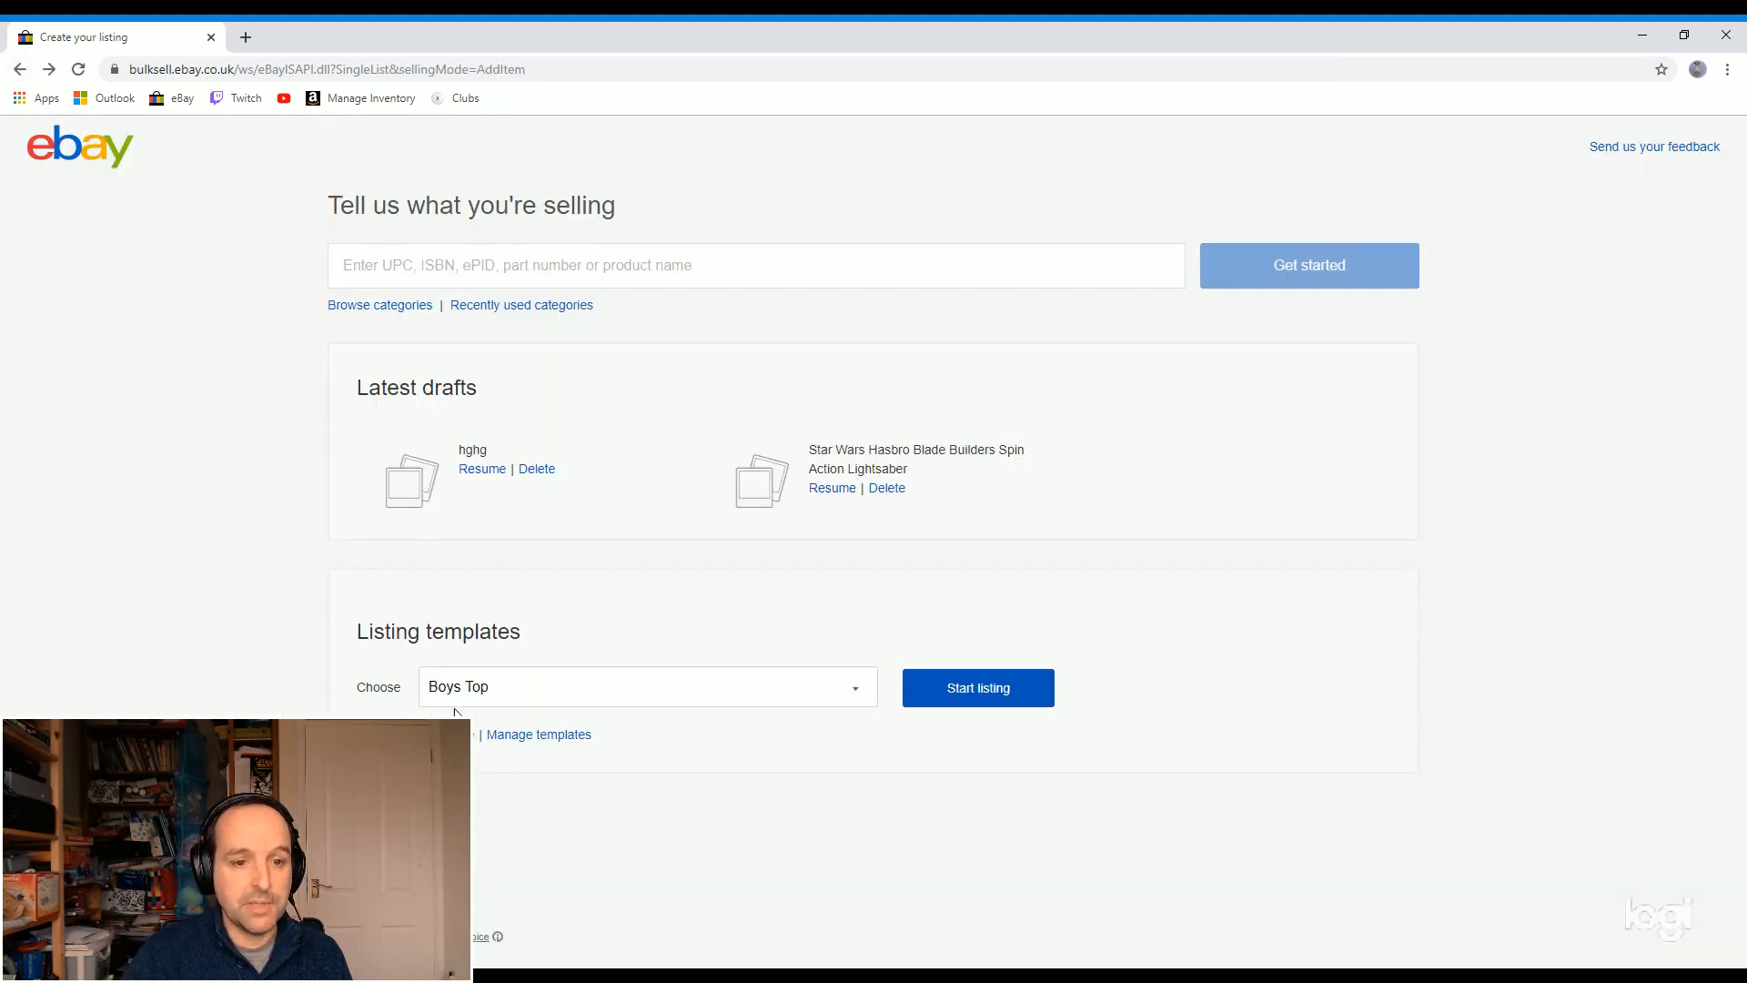
click(516, 741)
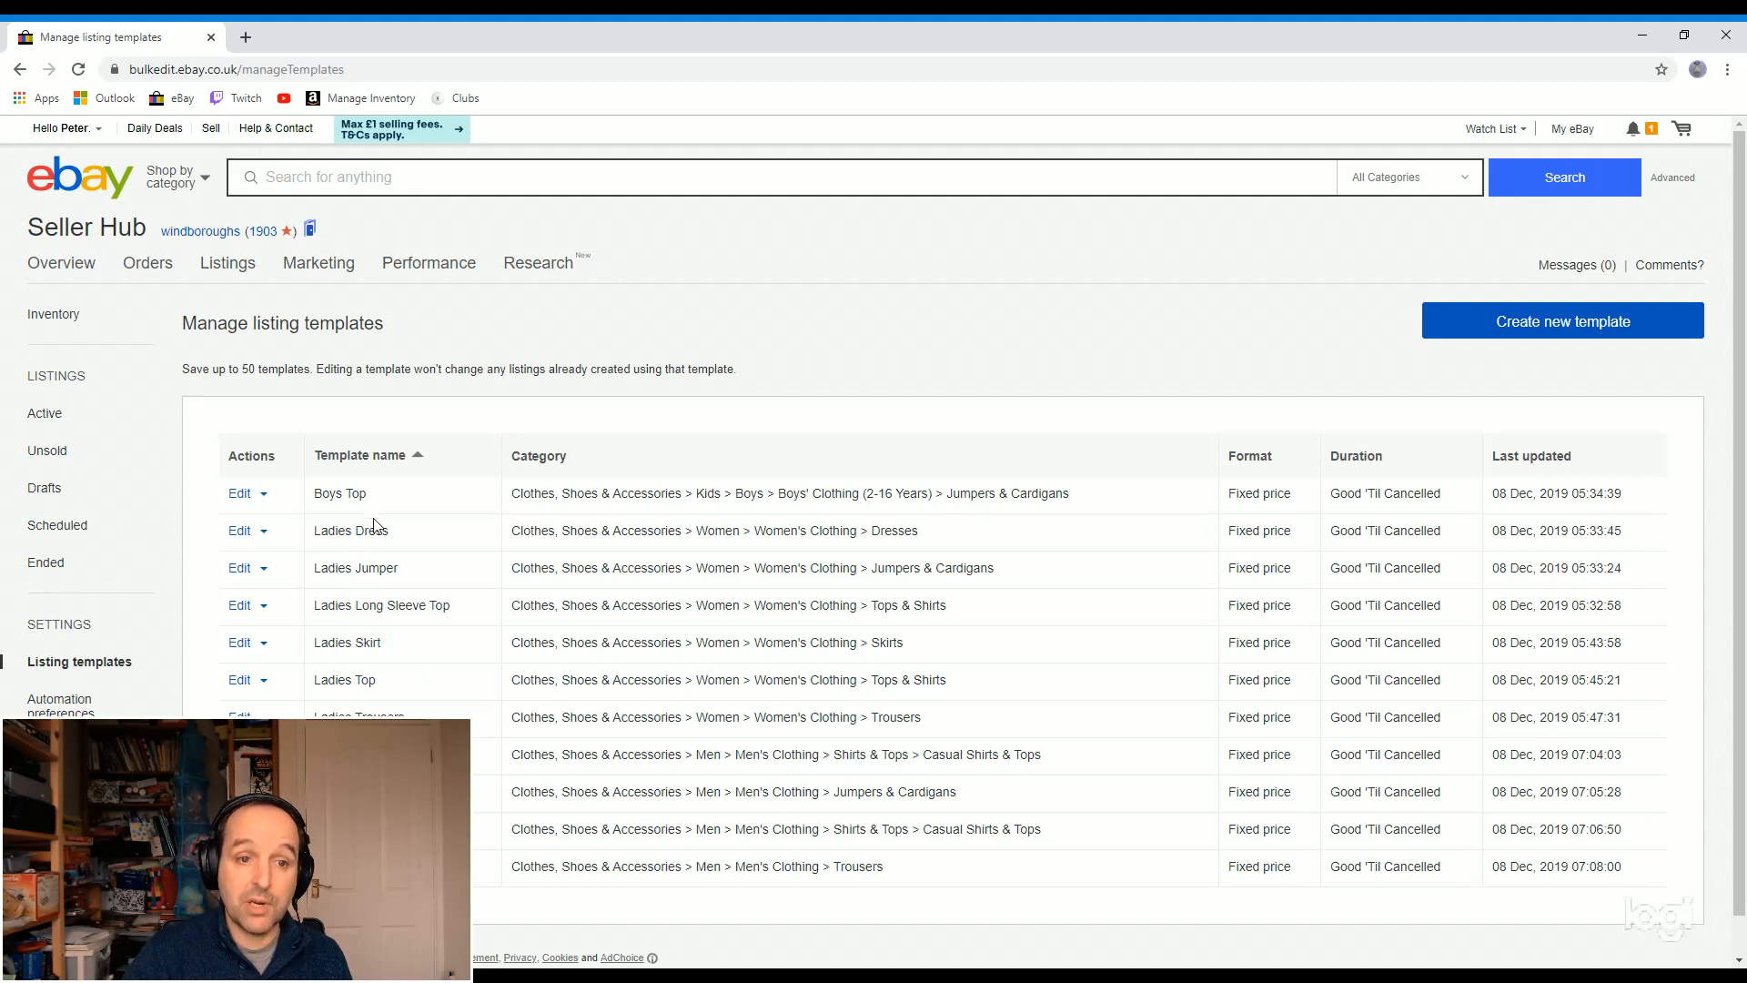
click(241, 495)
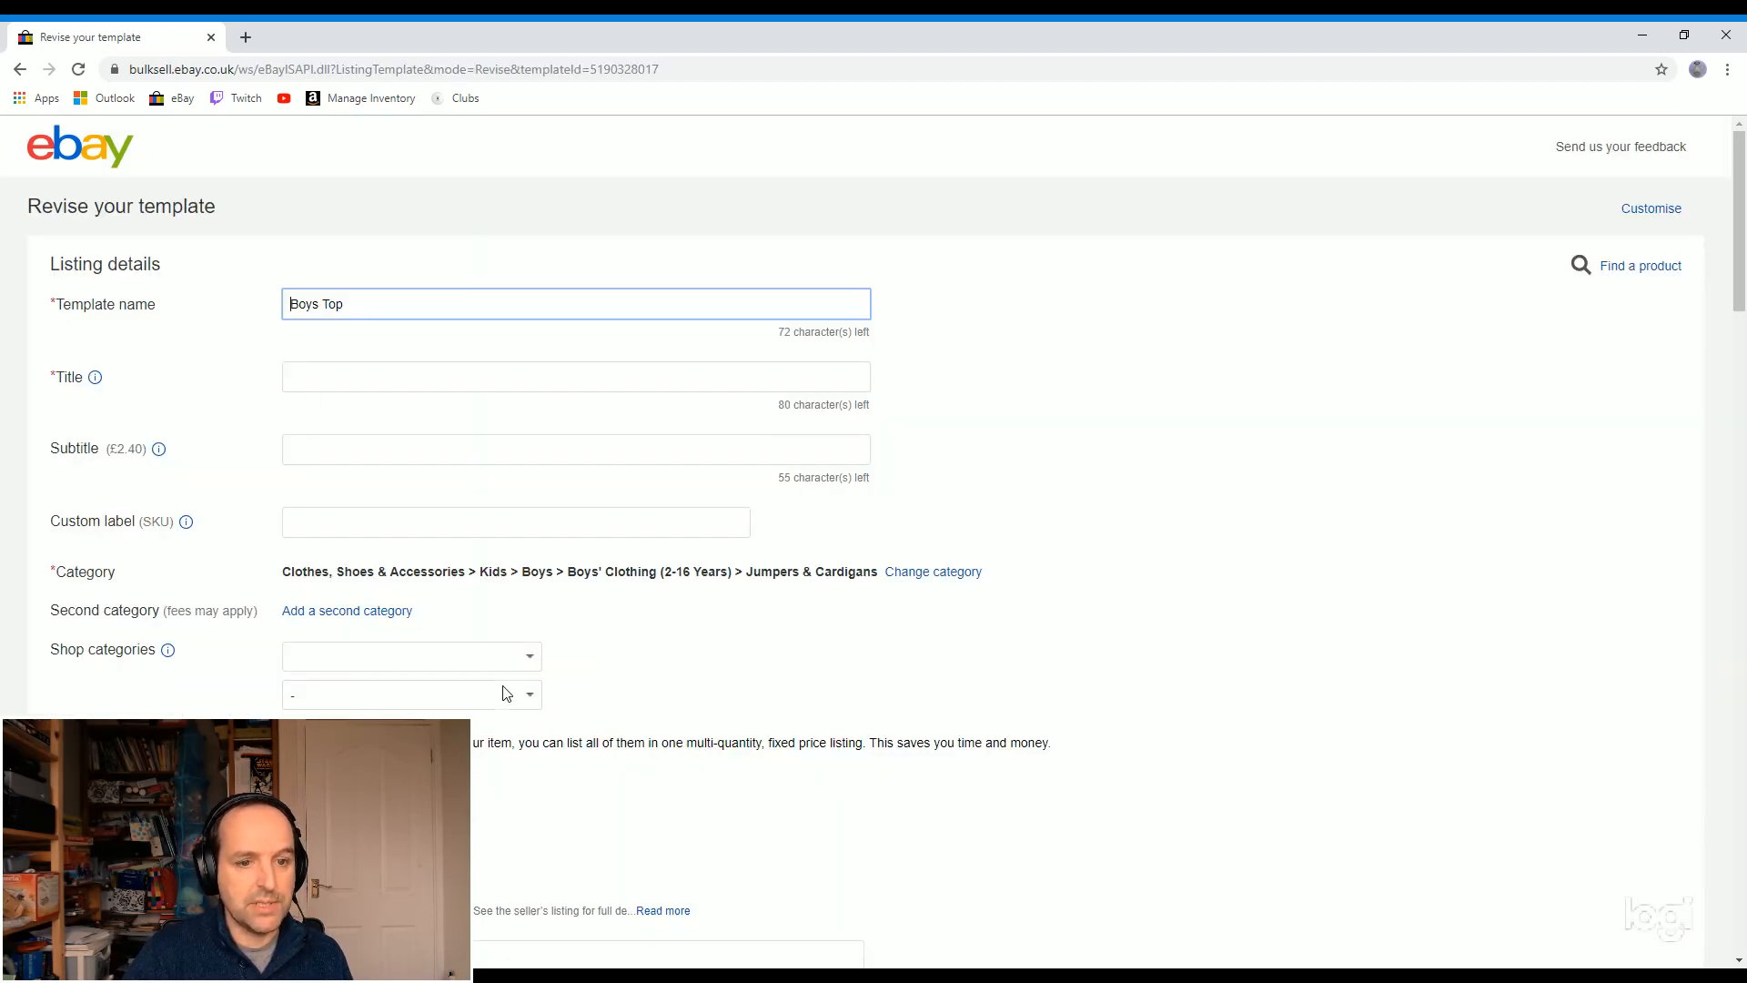
Step: Set the Boys Top template's first shop category to Clothing > Kids Clothing > New in, then save the template and finish
click(534, 657)
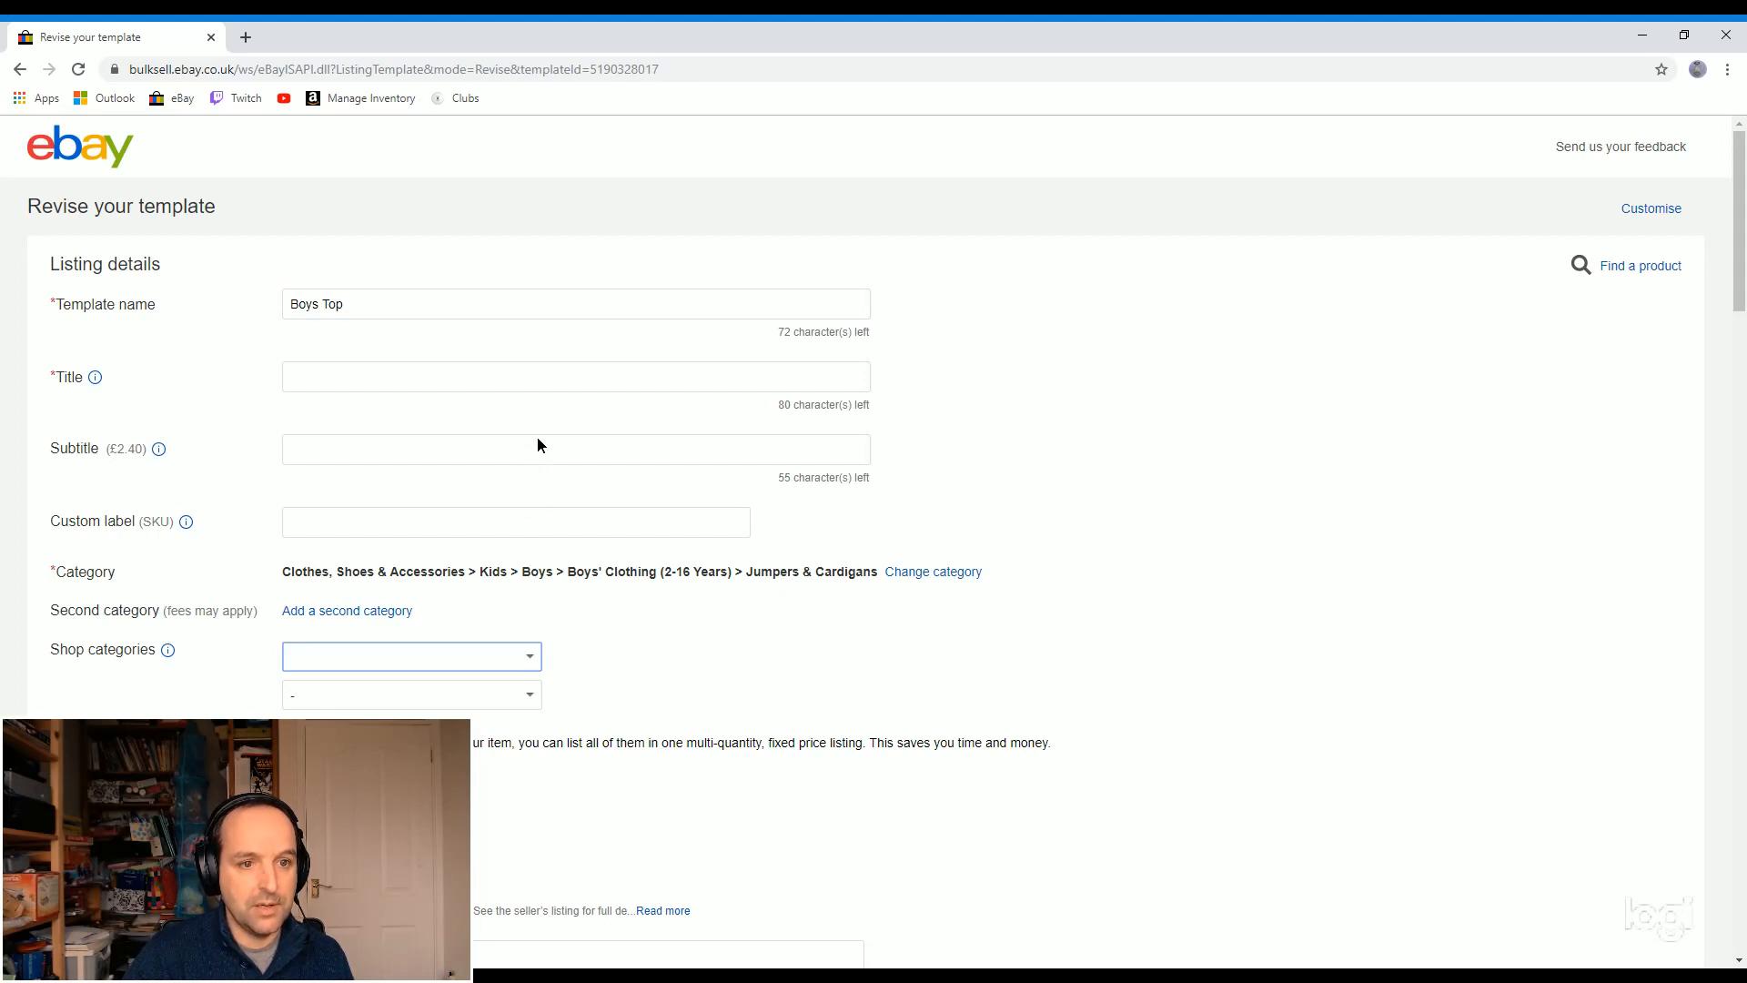
click(403, 406)
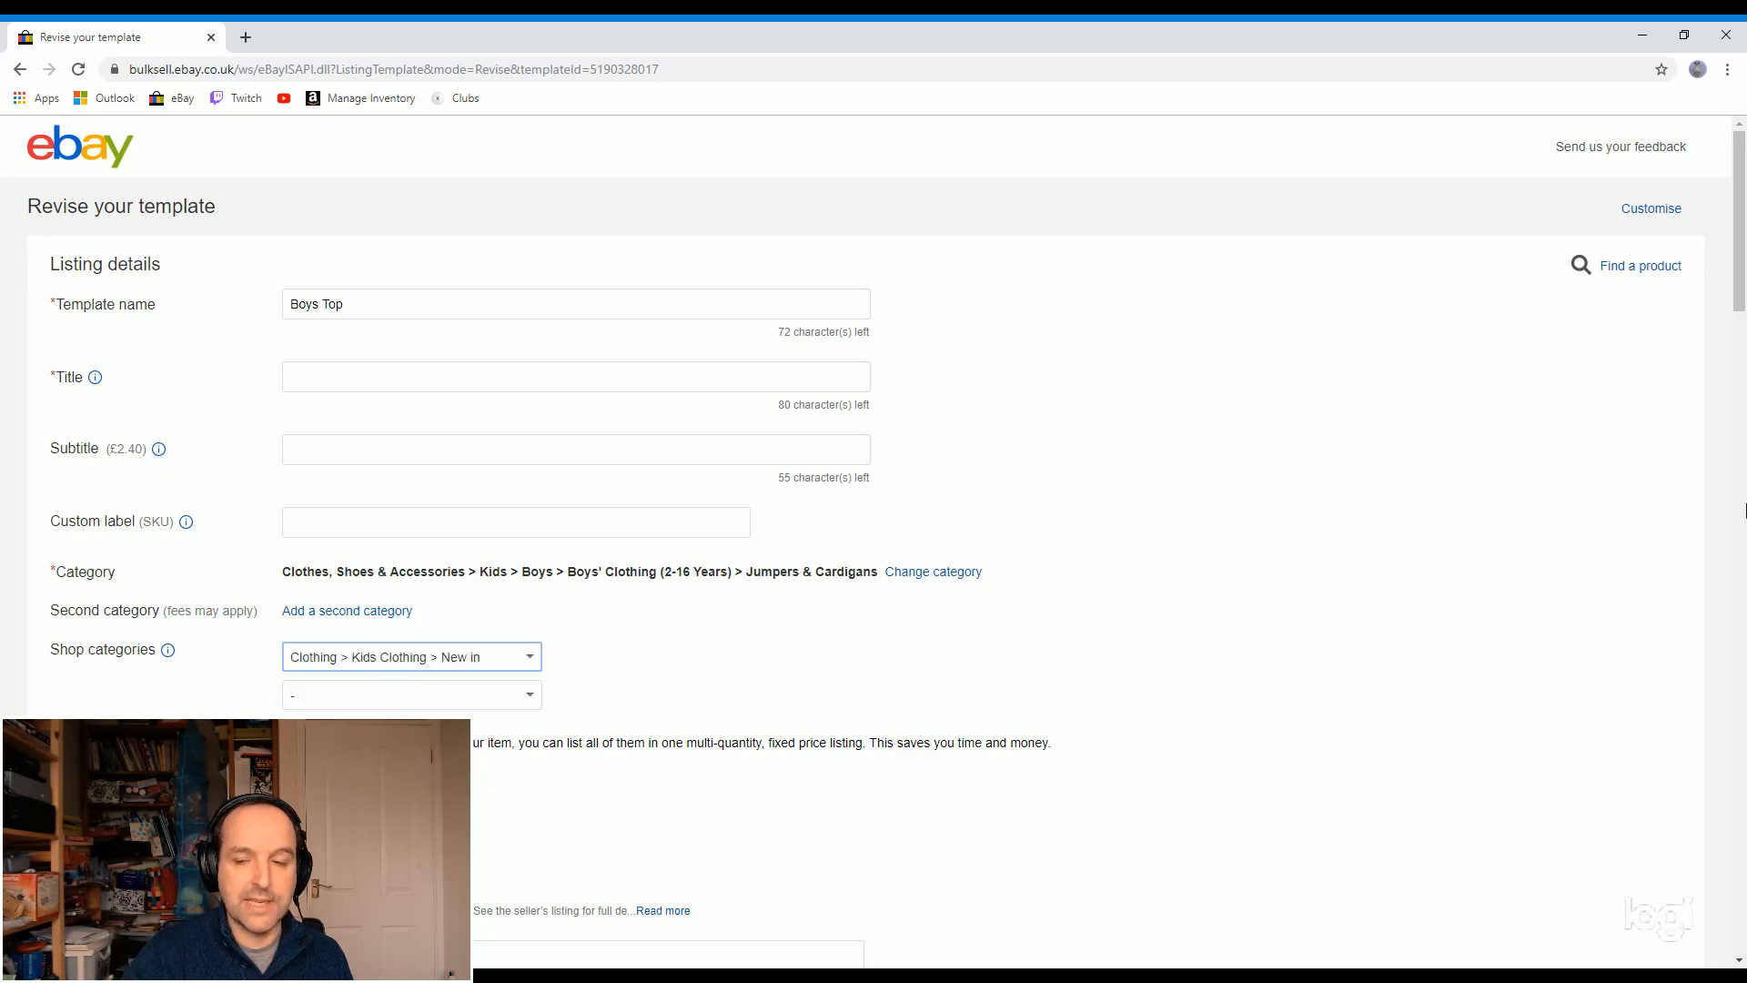
drag(1740, 260, 1740, 910)
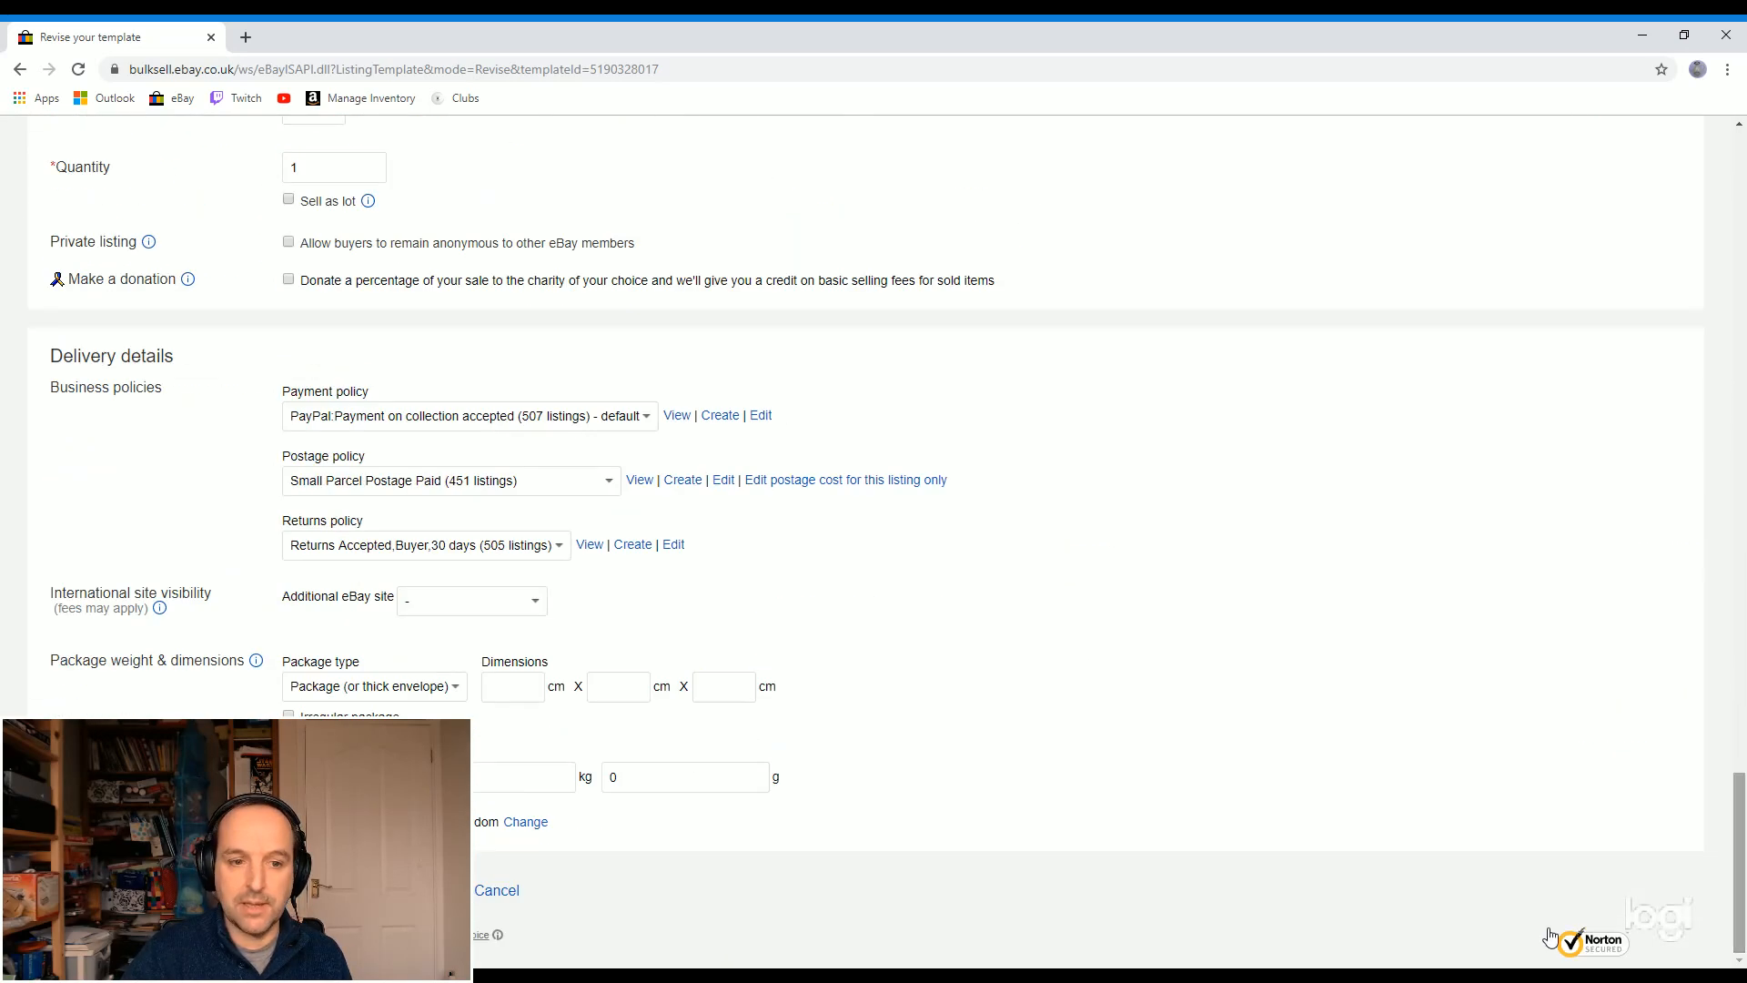
click(346, 891)
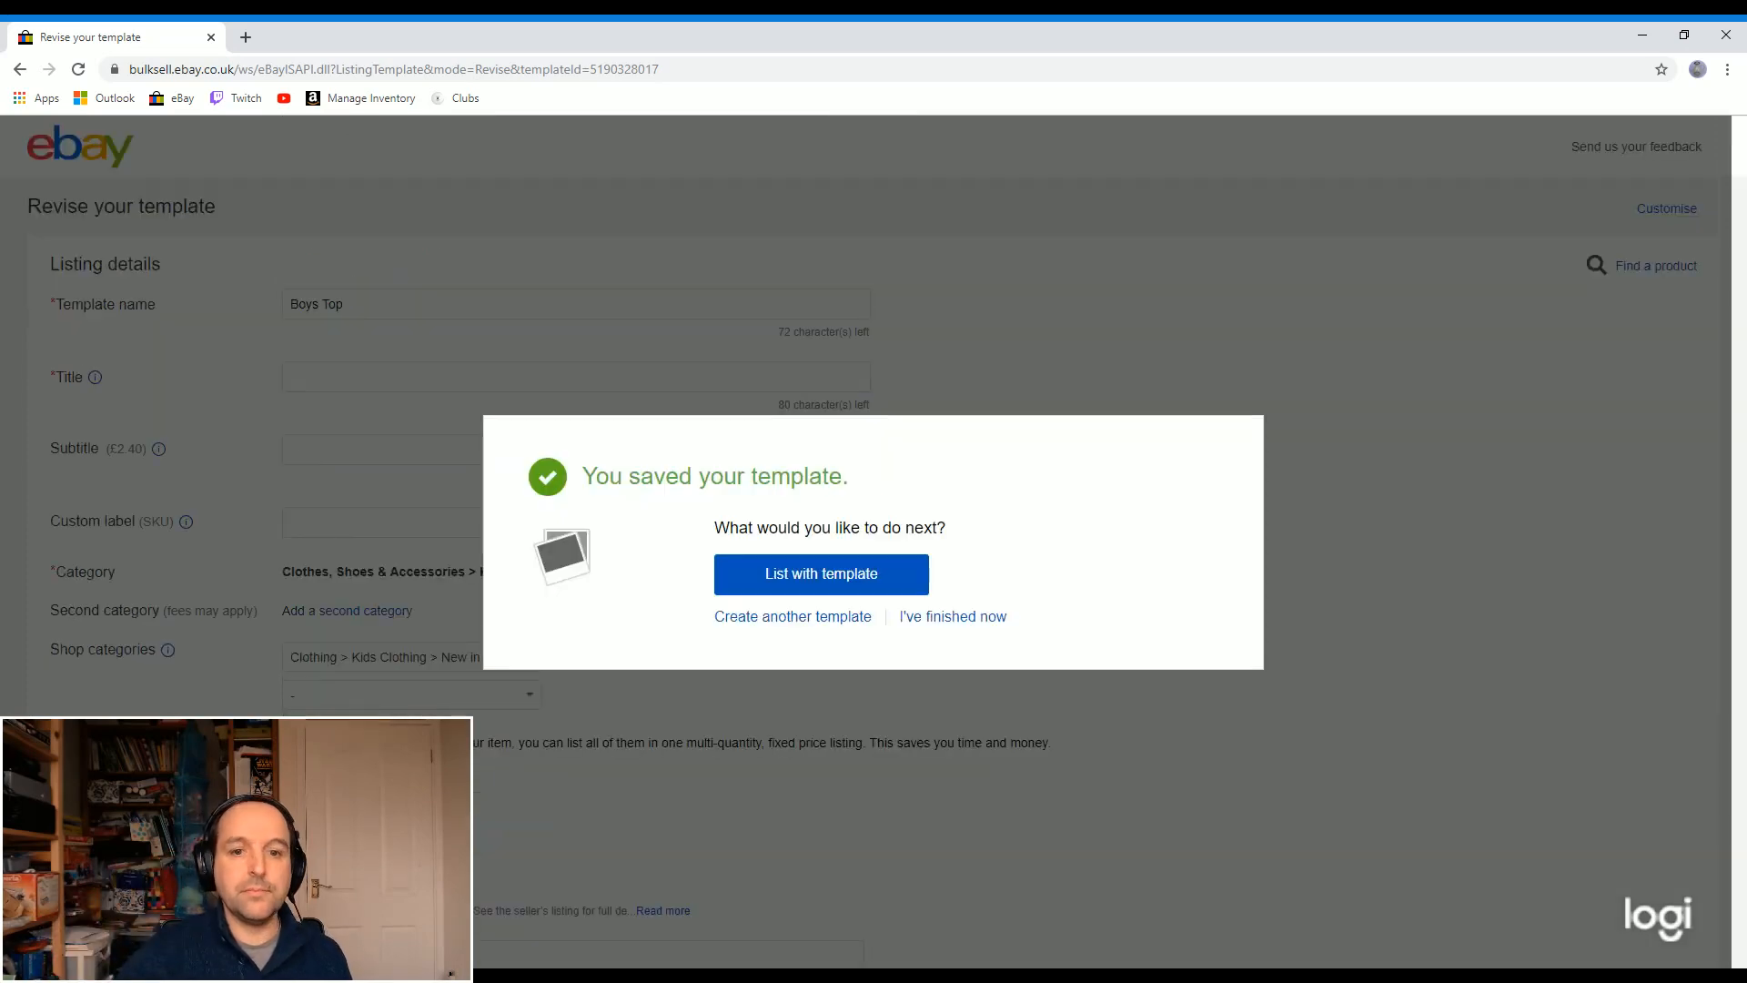
click(956, 616)
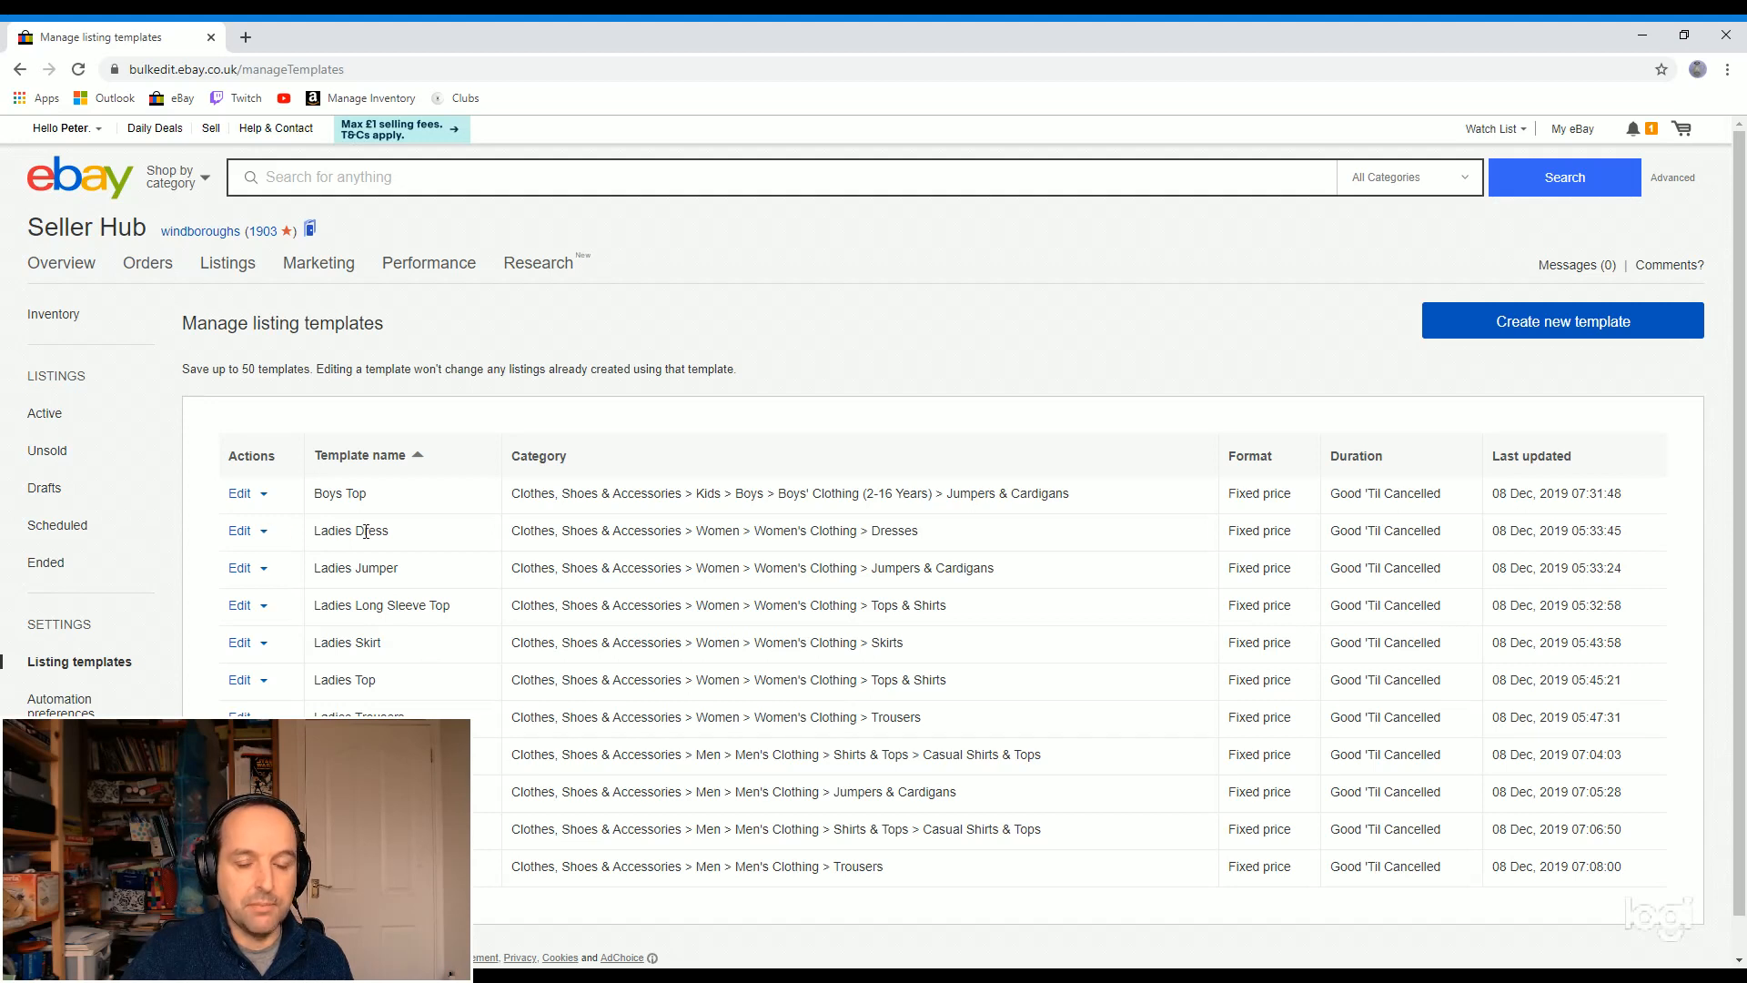
Step: Open the Ladies Dress template for editing and review its categories, condition, photos and required item specifics
click(239, 531)
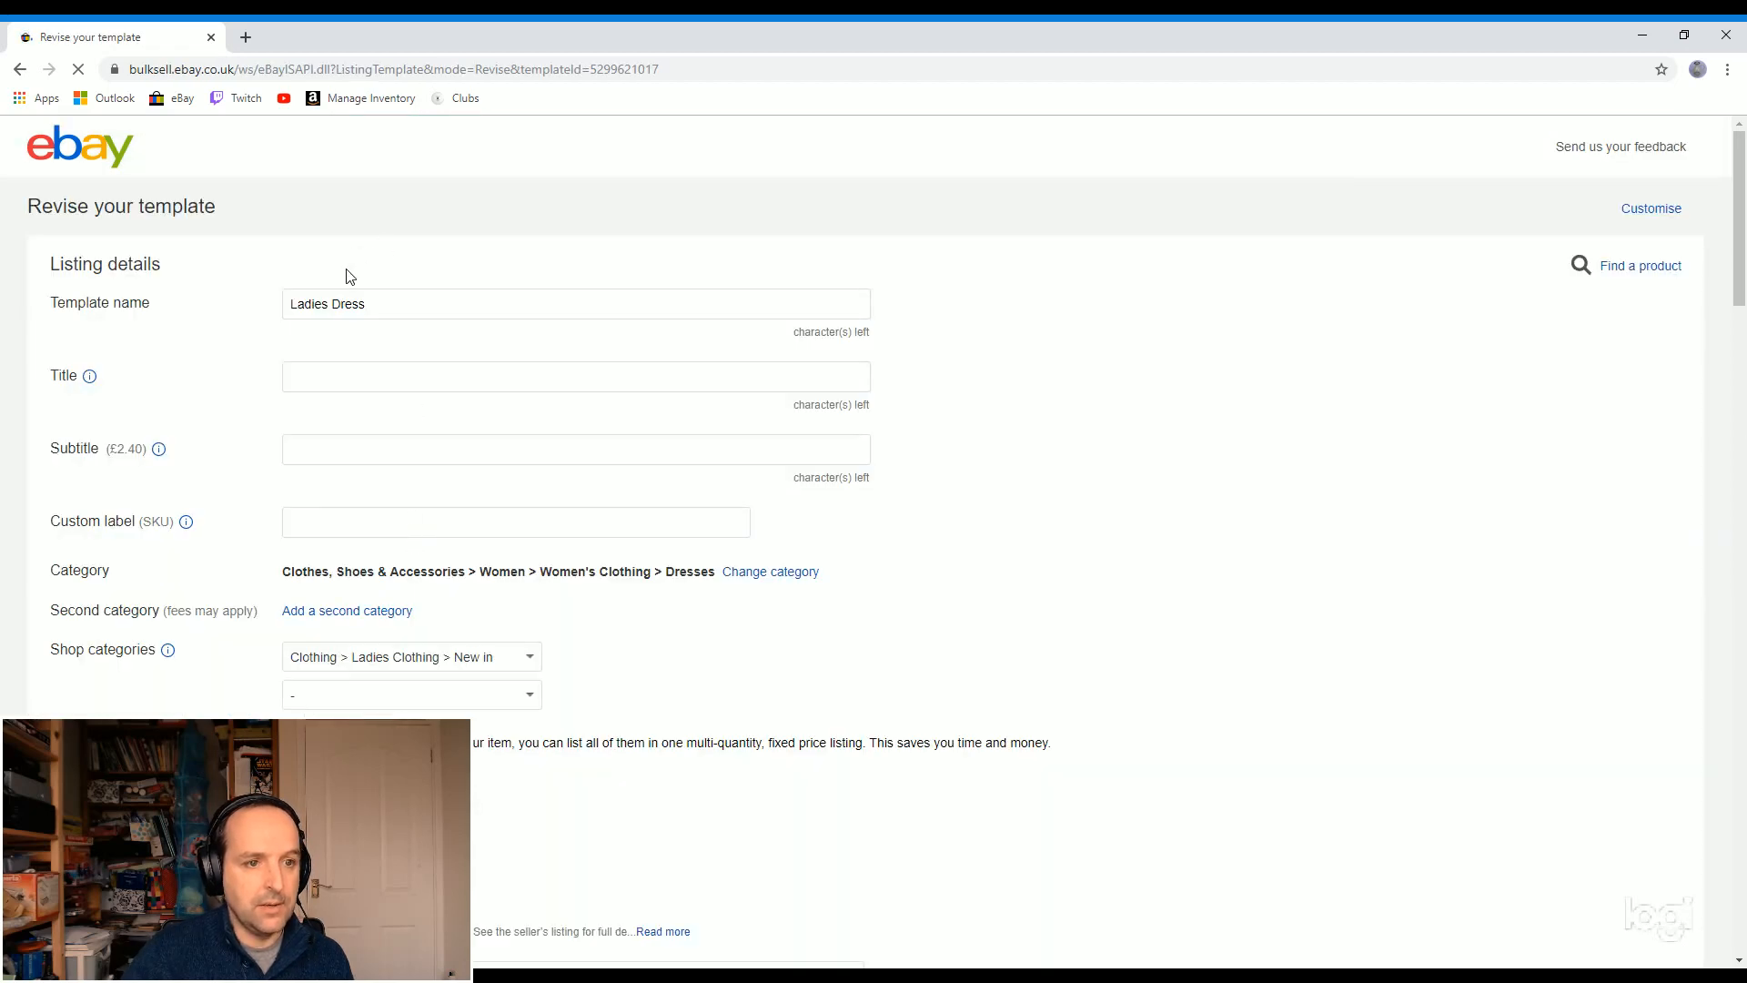
scroll(312, 526, down, 3)
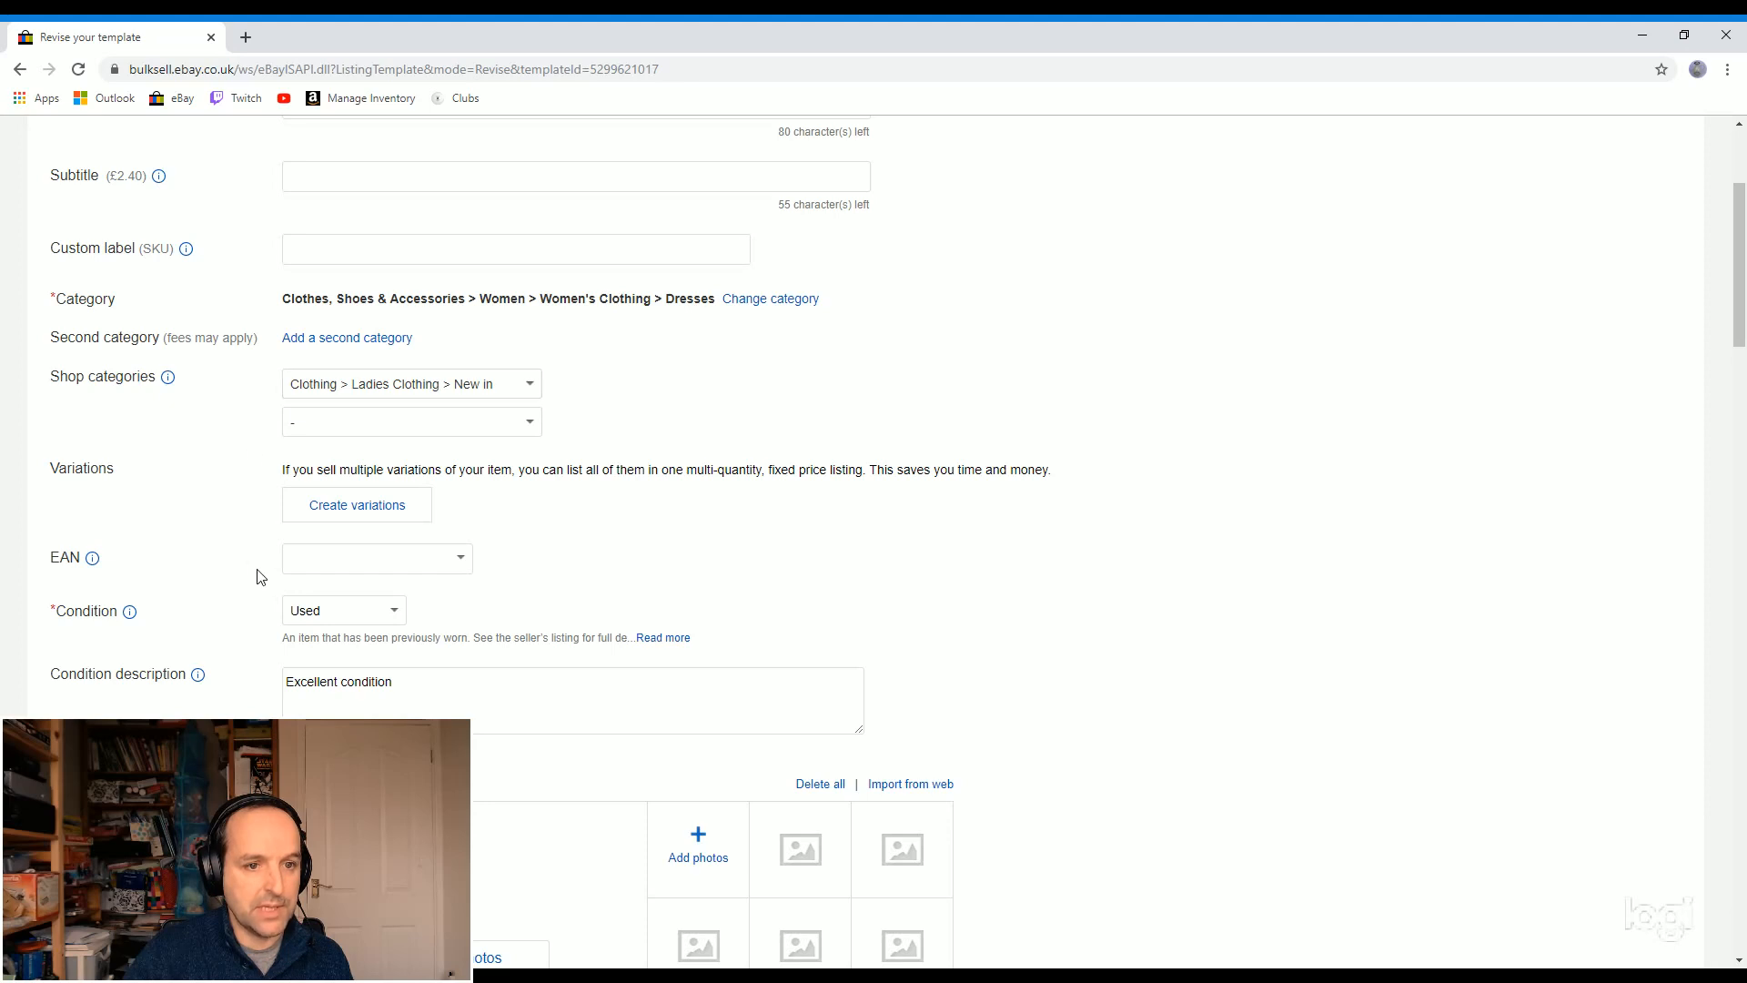
scroll(271, 578, down, 2)
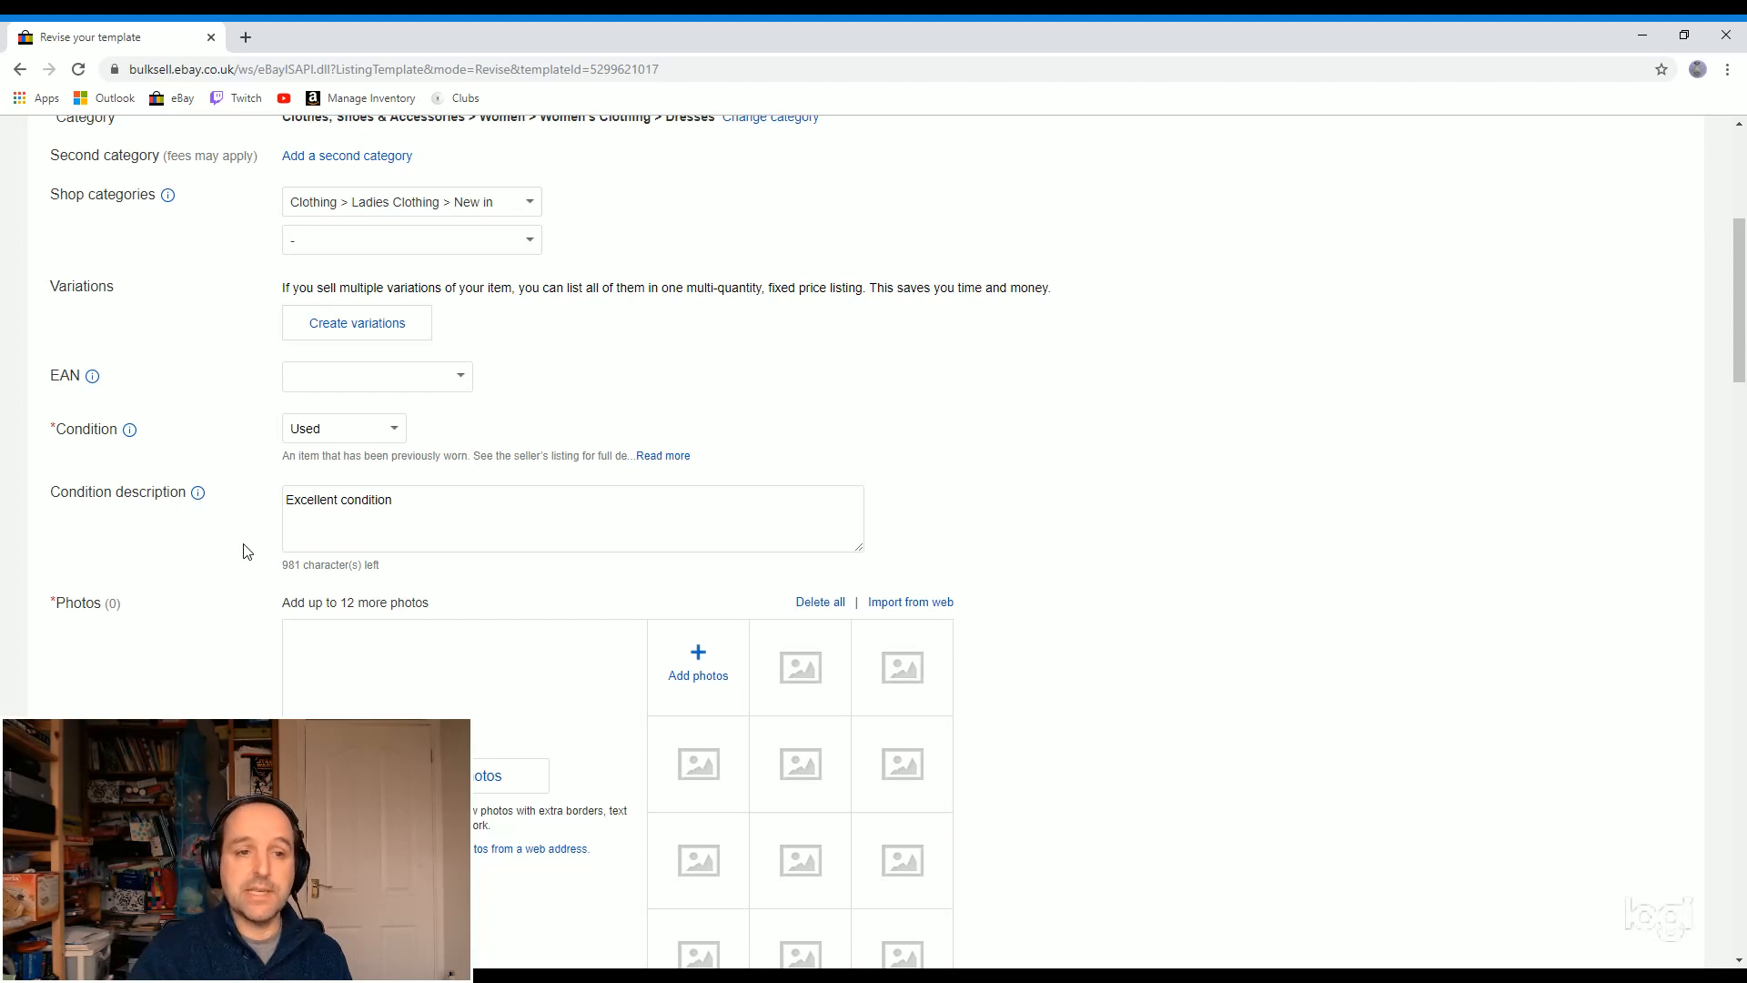
scroll(206, 671, down, 3)
scroll(206, 670, down, 3)
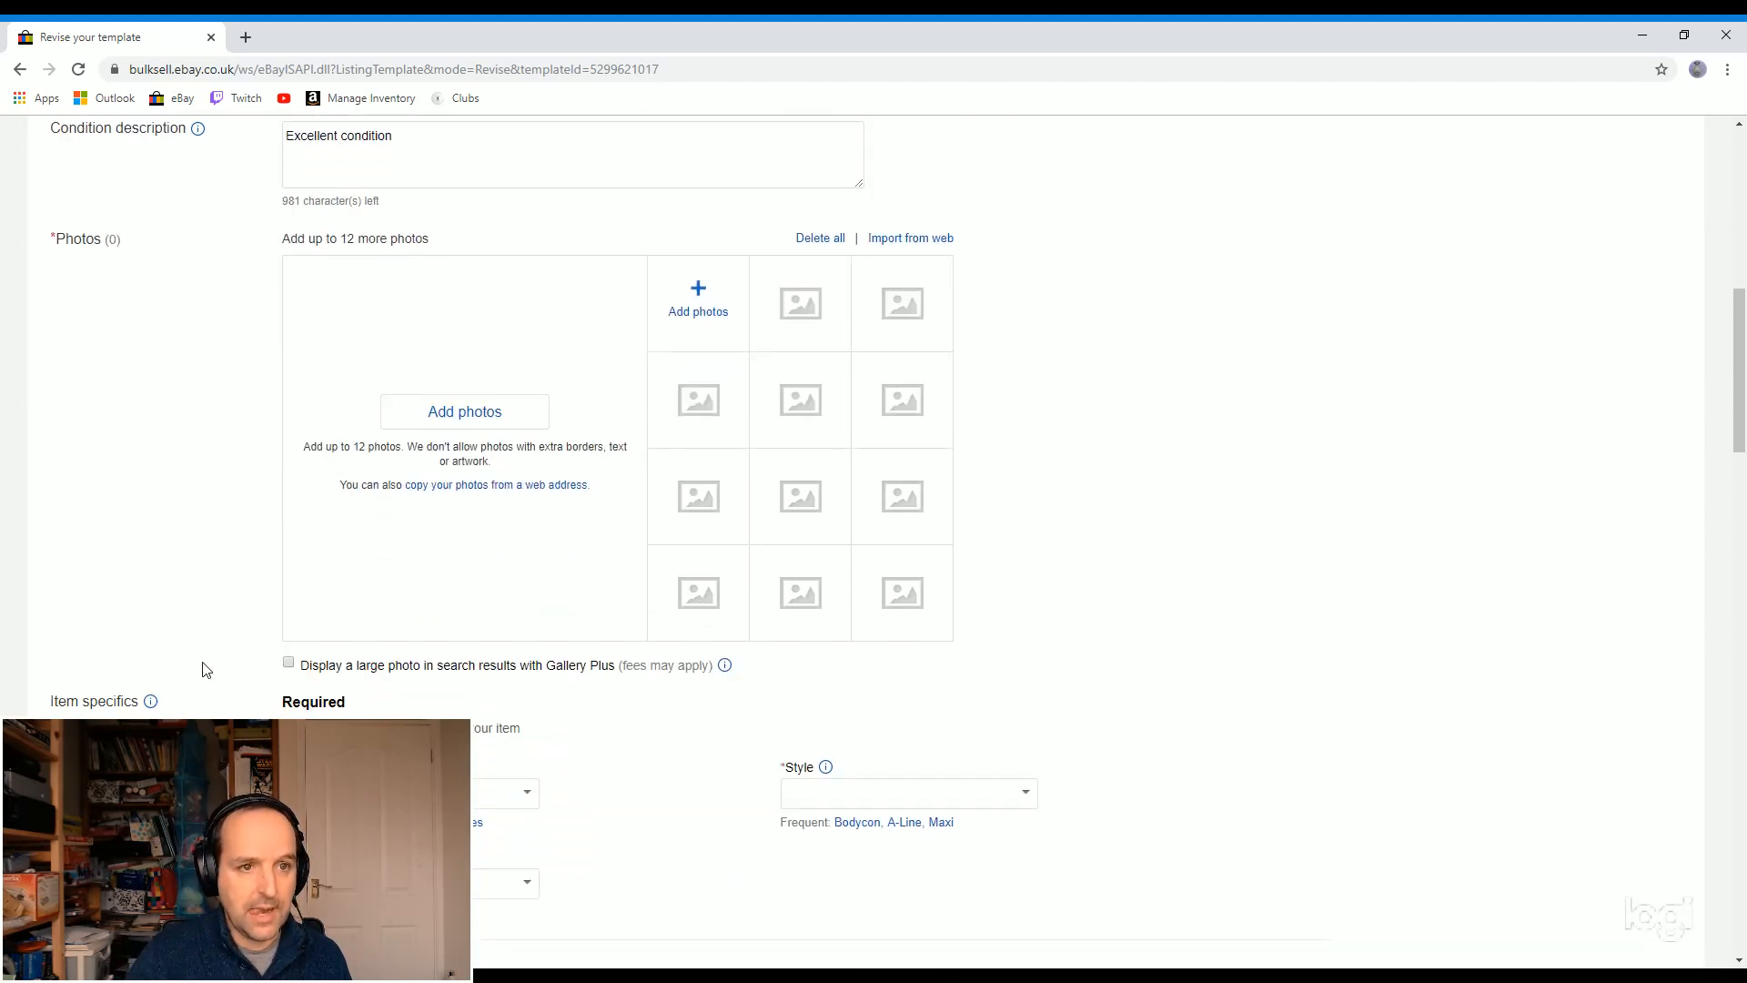
scroll(538, 394, down, 1)
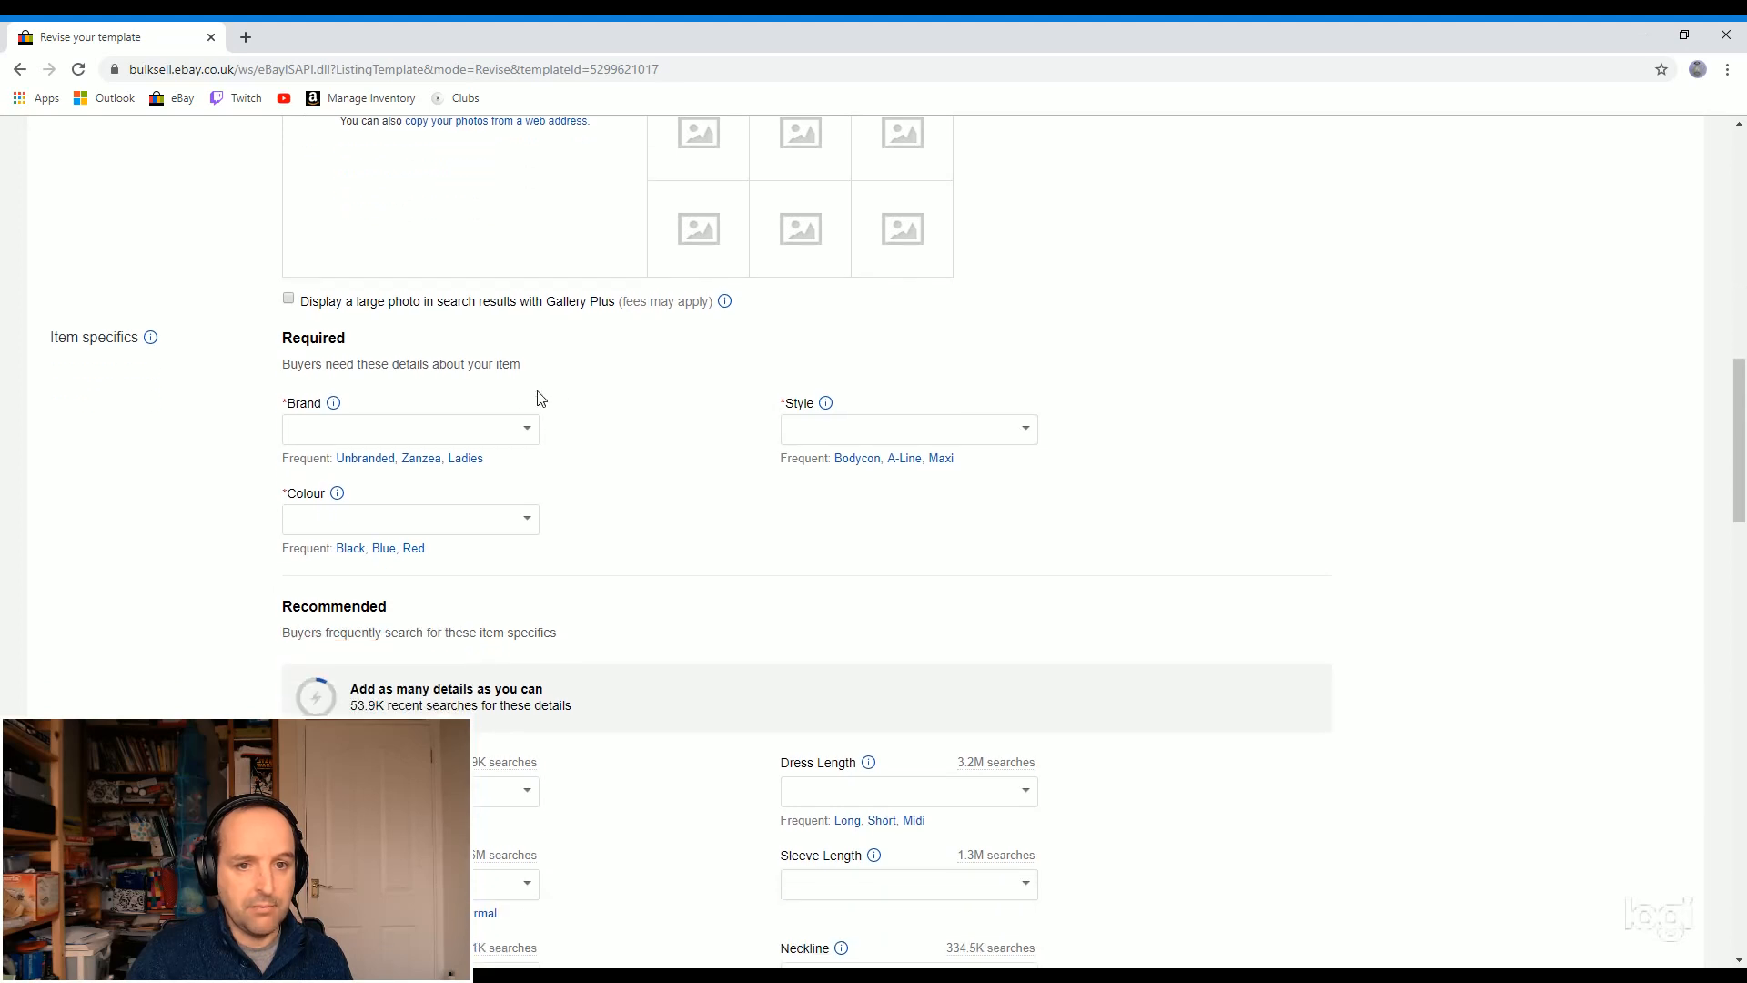
scroll(335, 550, down, 2)
scroll(336, 551, down, 1)
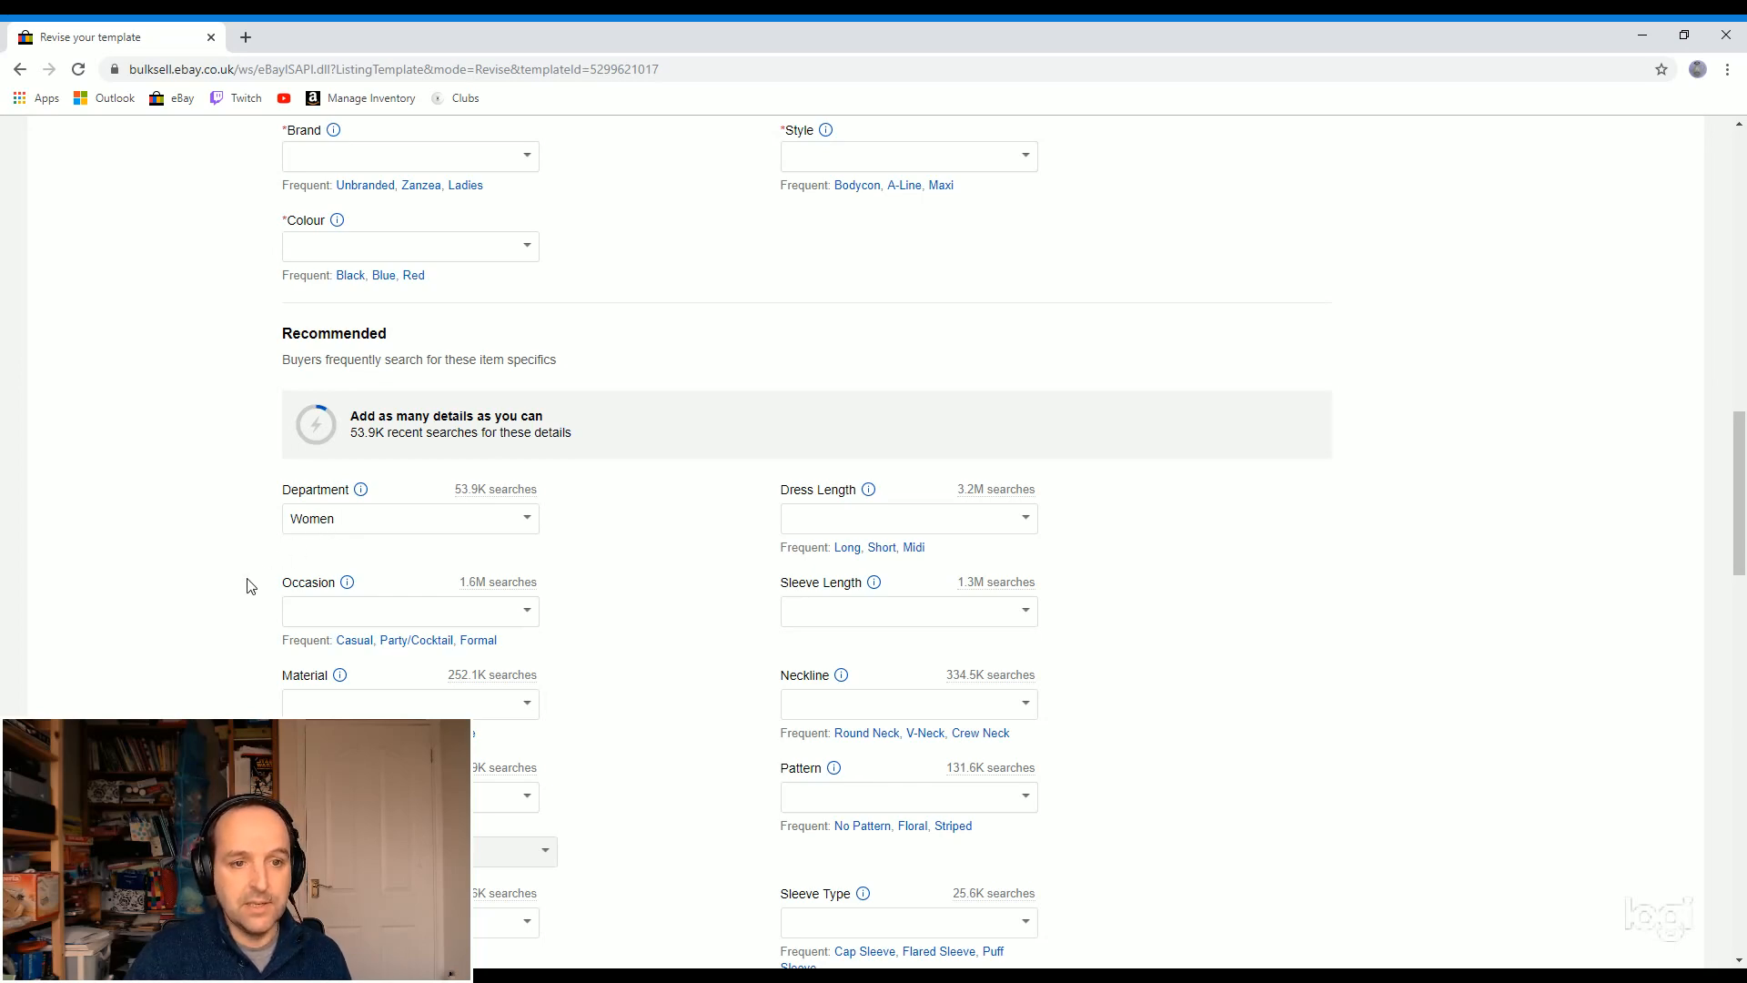
scroll(247, 585, up, 14)
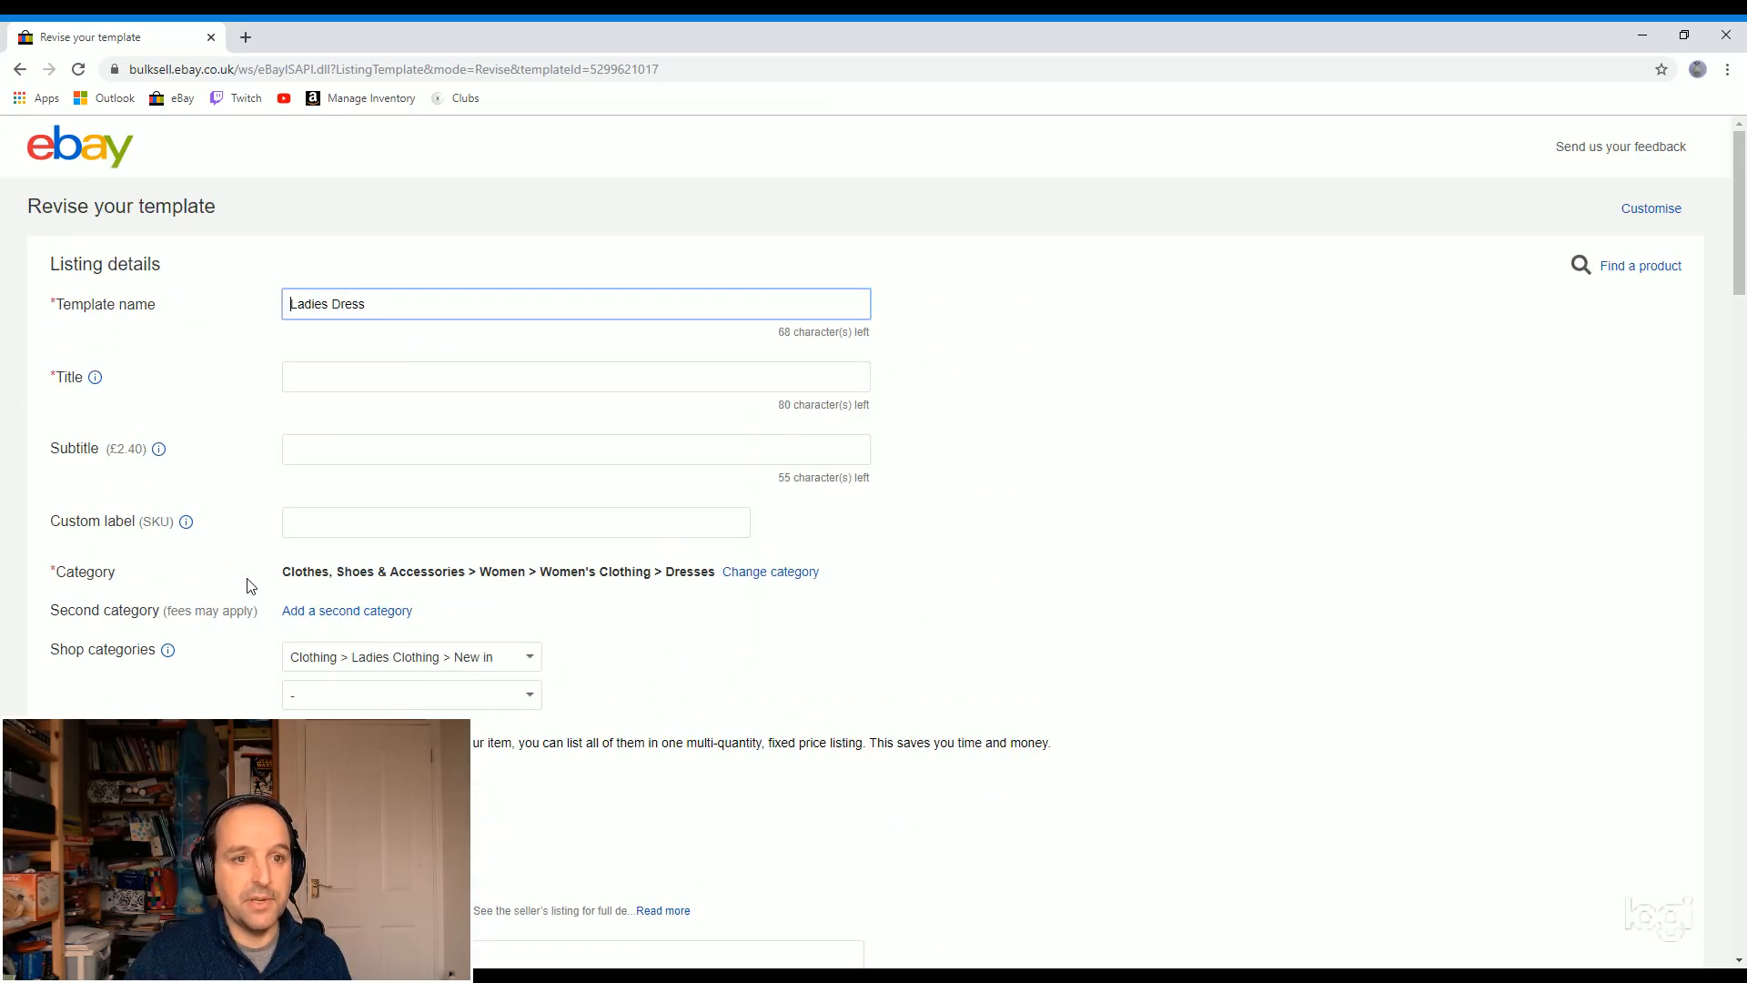
Step: Examine the Ladies Dress template's recommended item specifics, item description placeholders and selling details
scroll(246, 585, down, 10)
scroll(252, 602, down, 6)
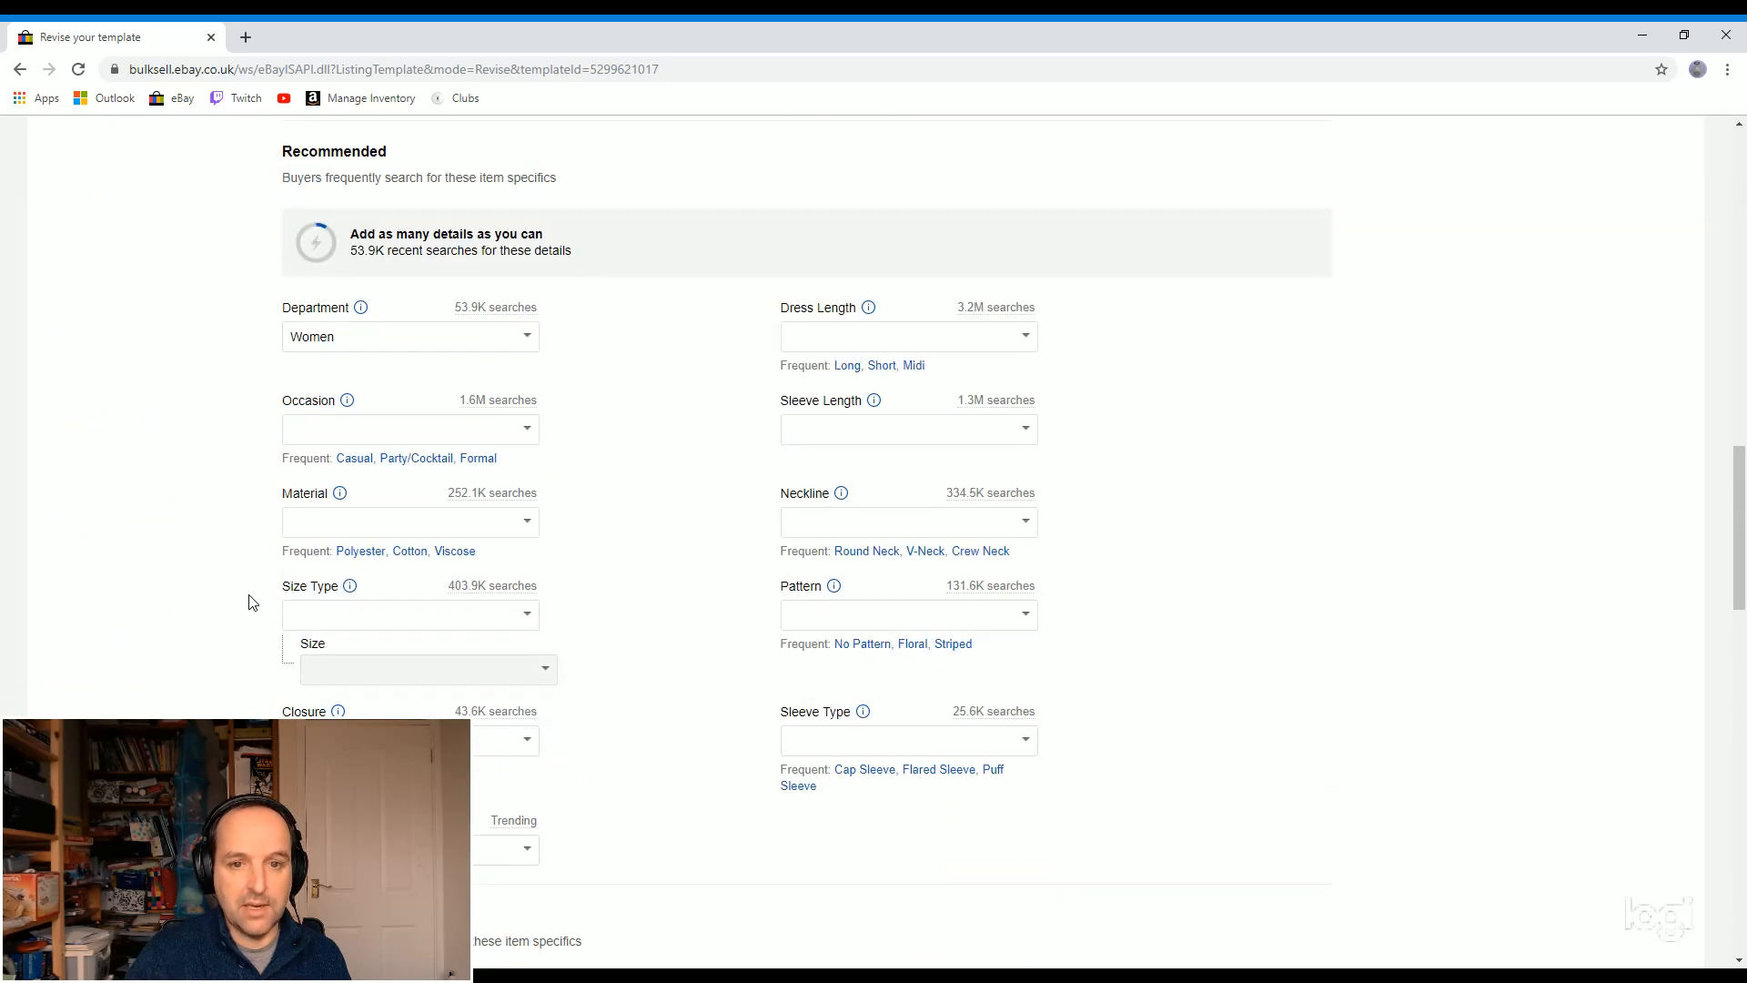
scroll(252, 601, down, 3)
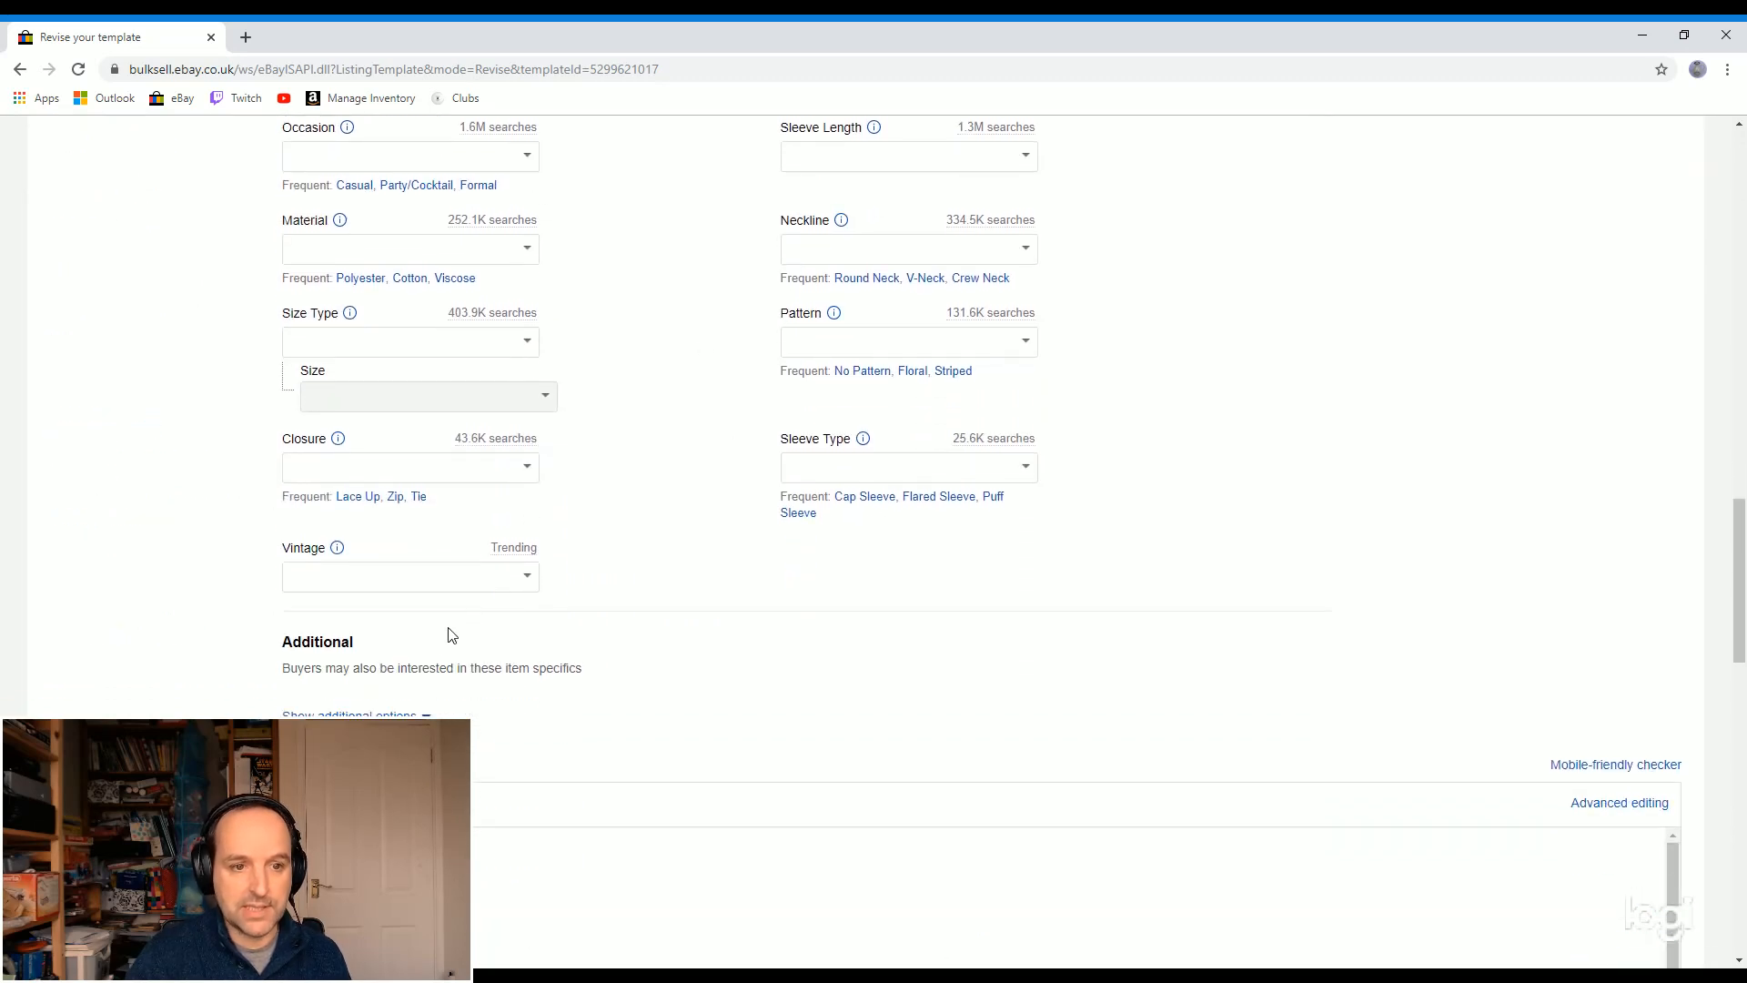
scroll(448, 639, down, 5)
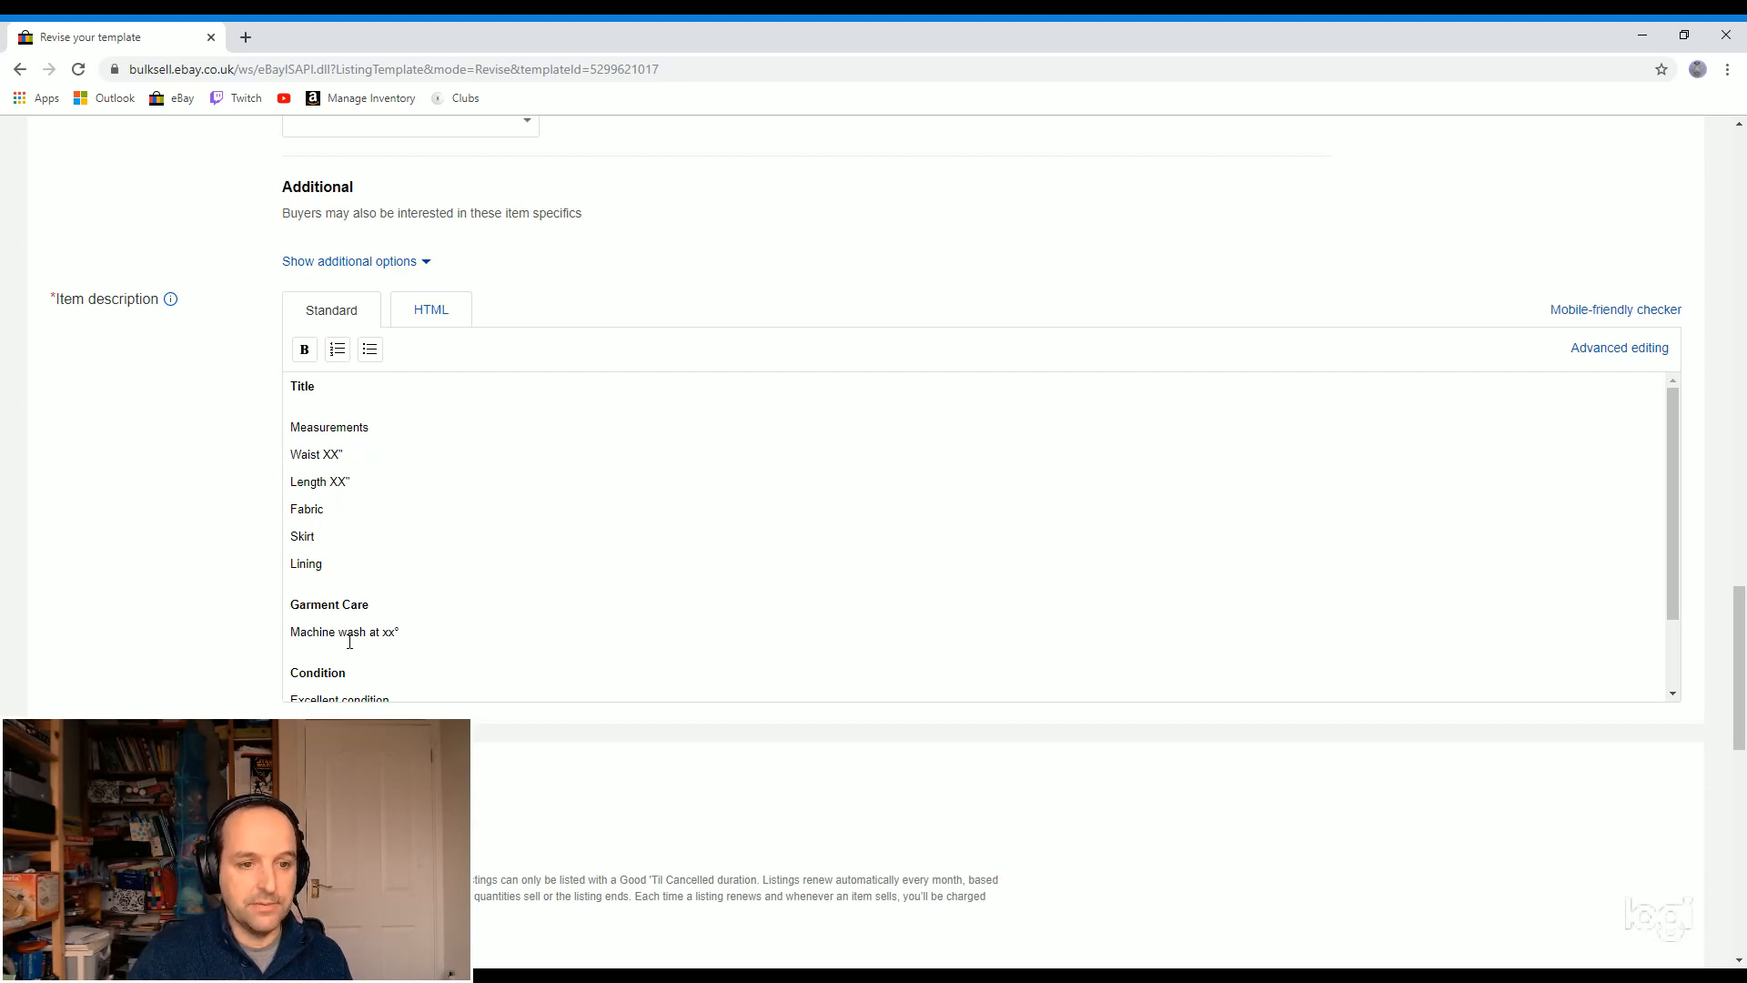
scroll(389, 637, down, 2)
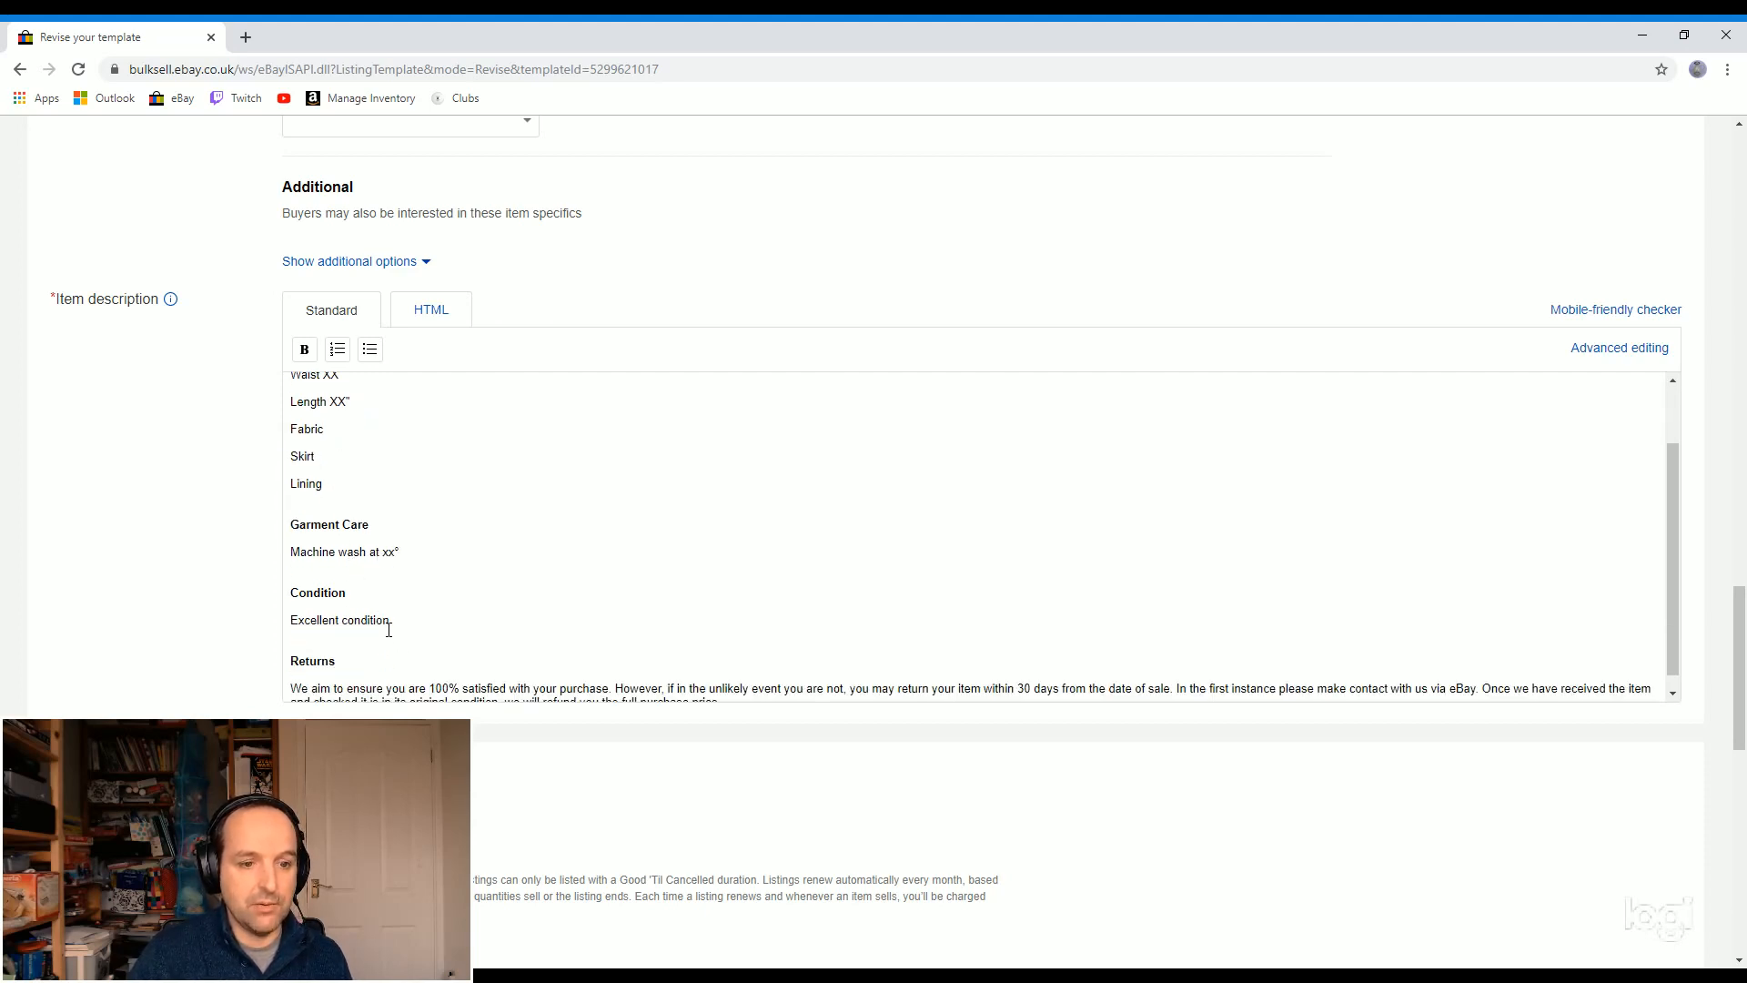
scroll(685, 808, down, 3)
scroll(685, 808, down, 4)
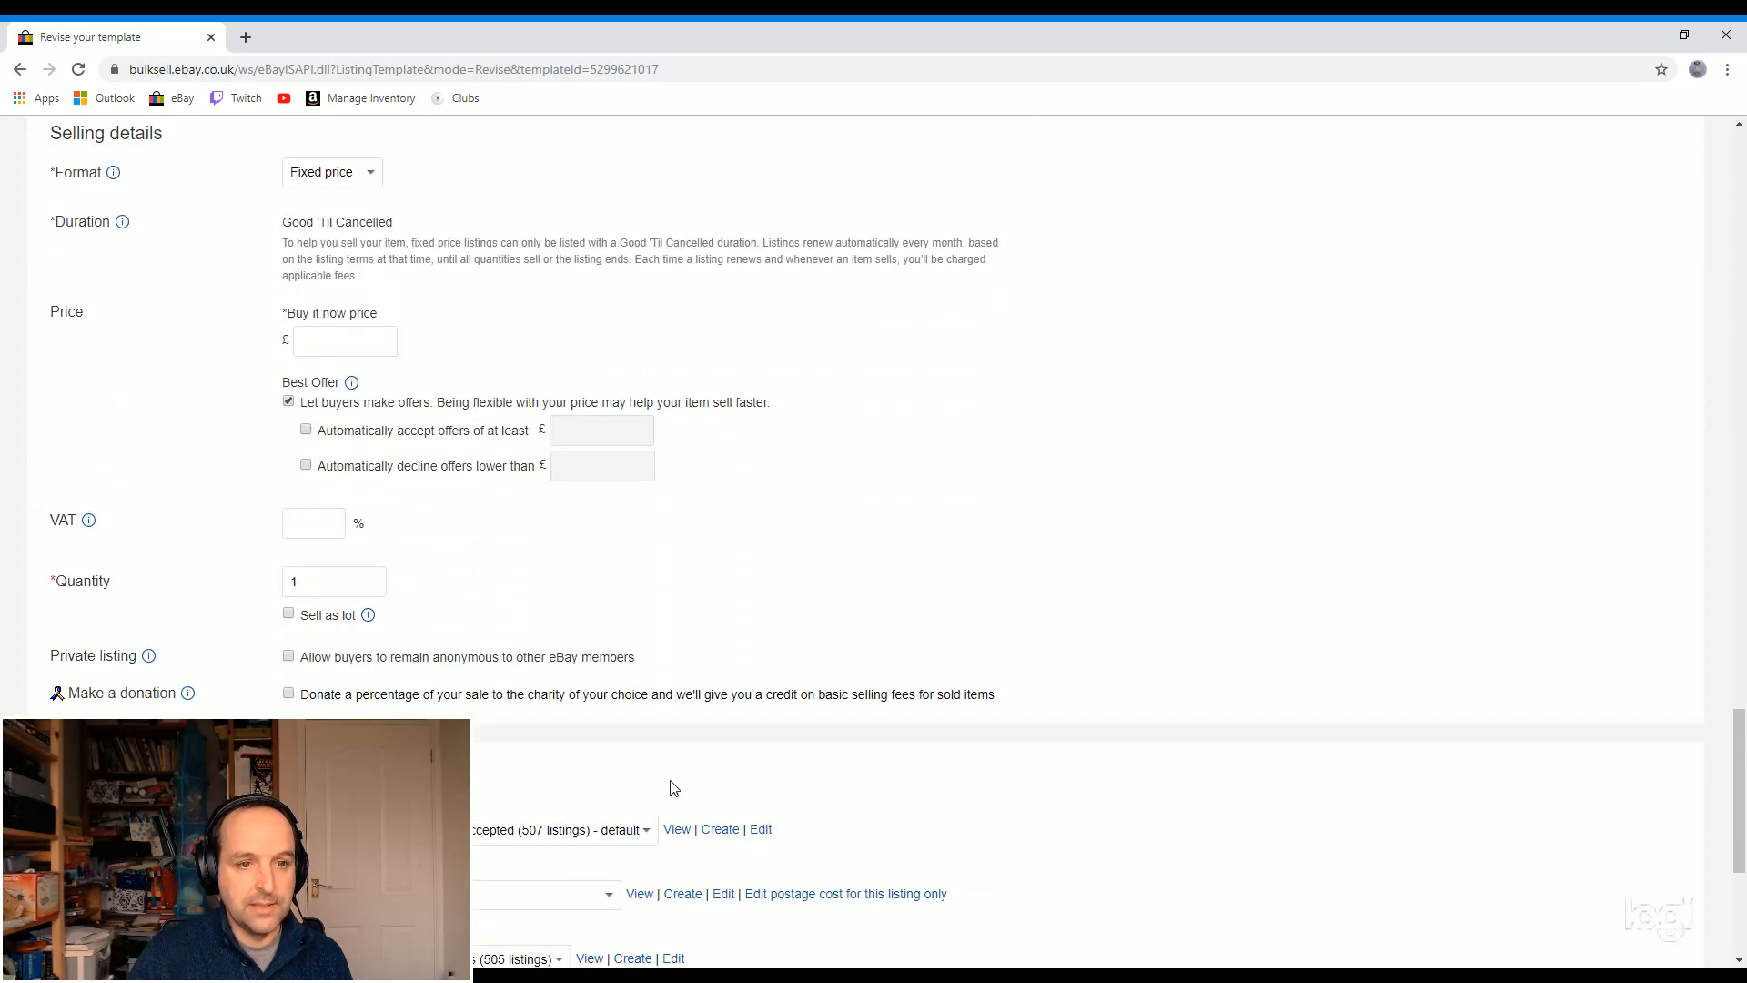
Step: Choose a postage policy for the Ladies Dress template, then save it and return to the template list
scroll(494, 638, down, 4)
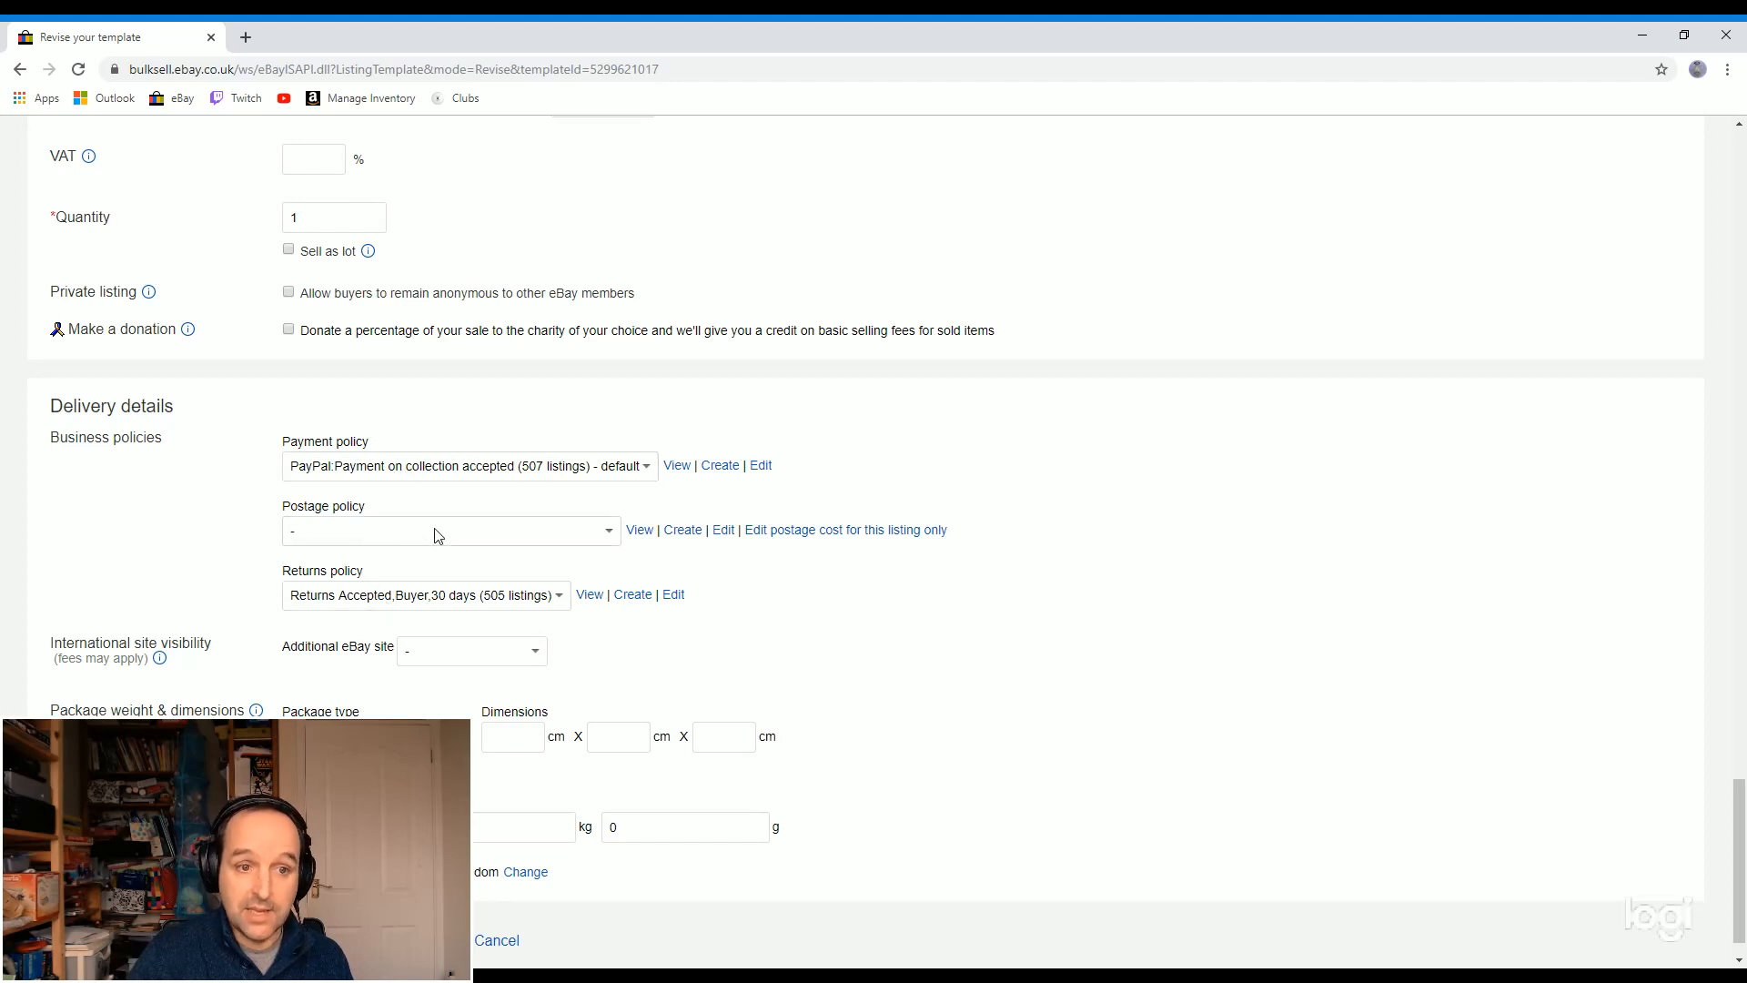
click(609, 533)
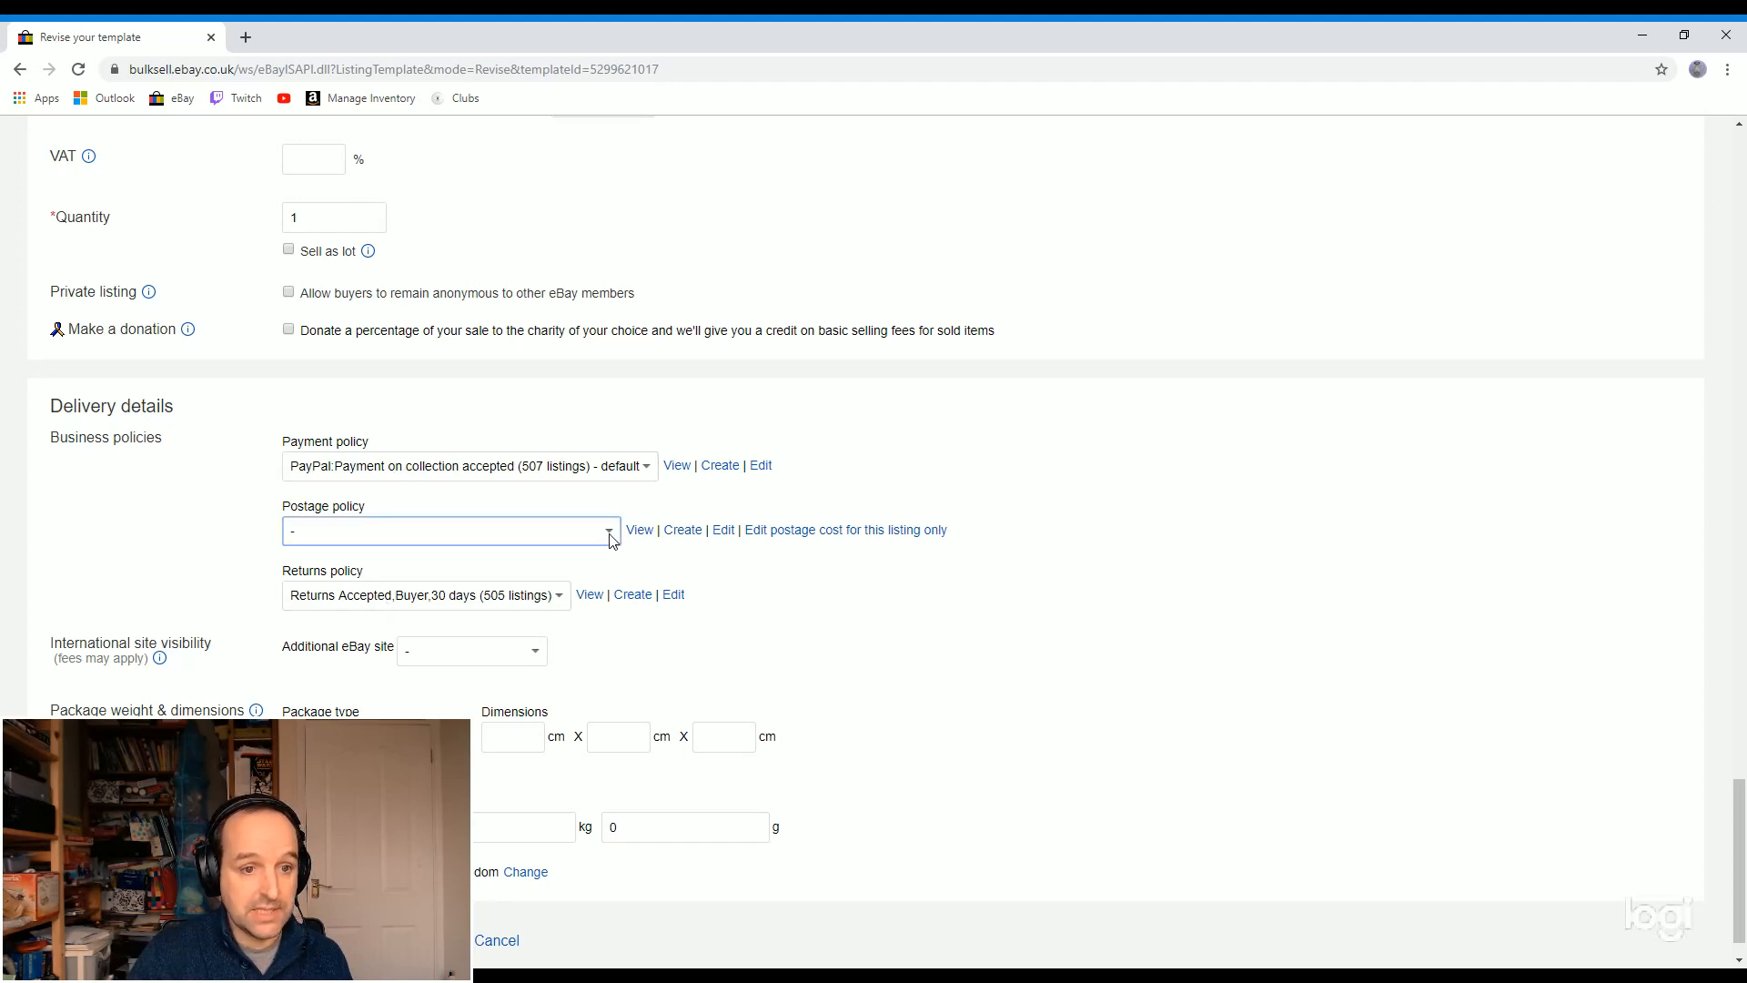
click(383, 560)
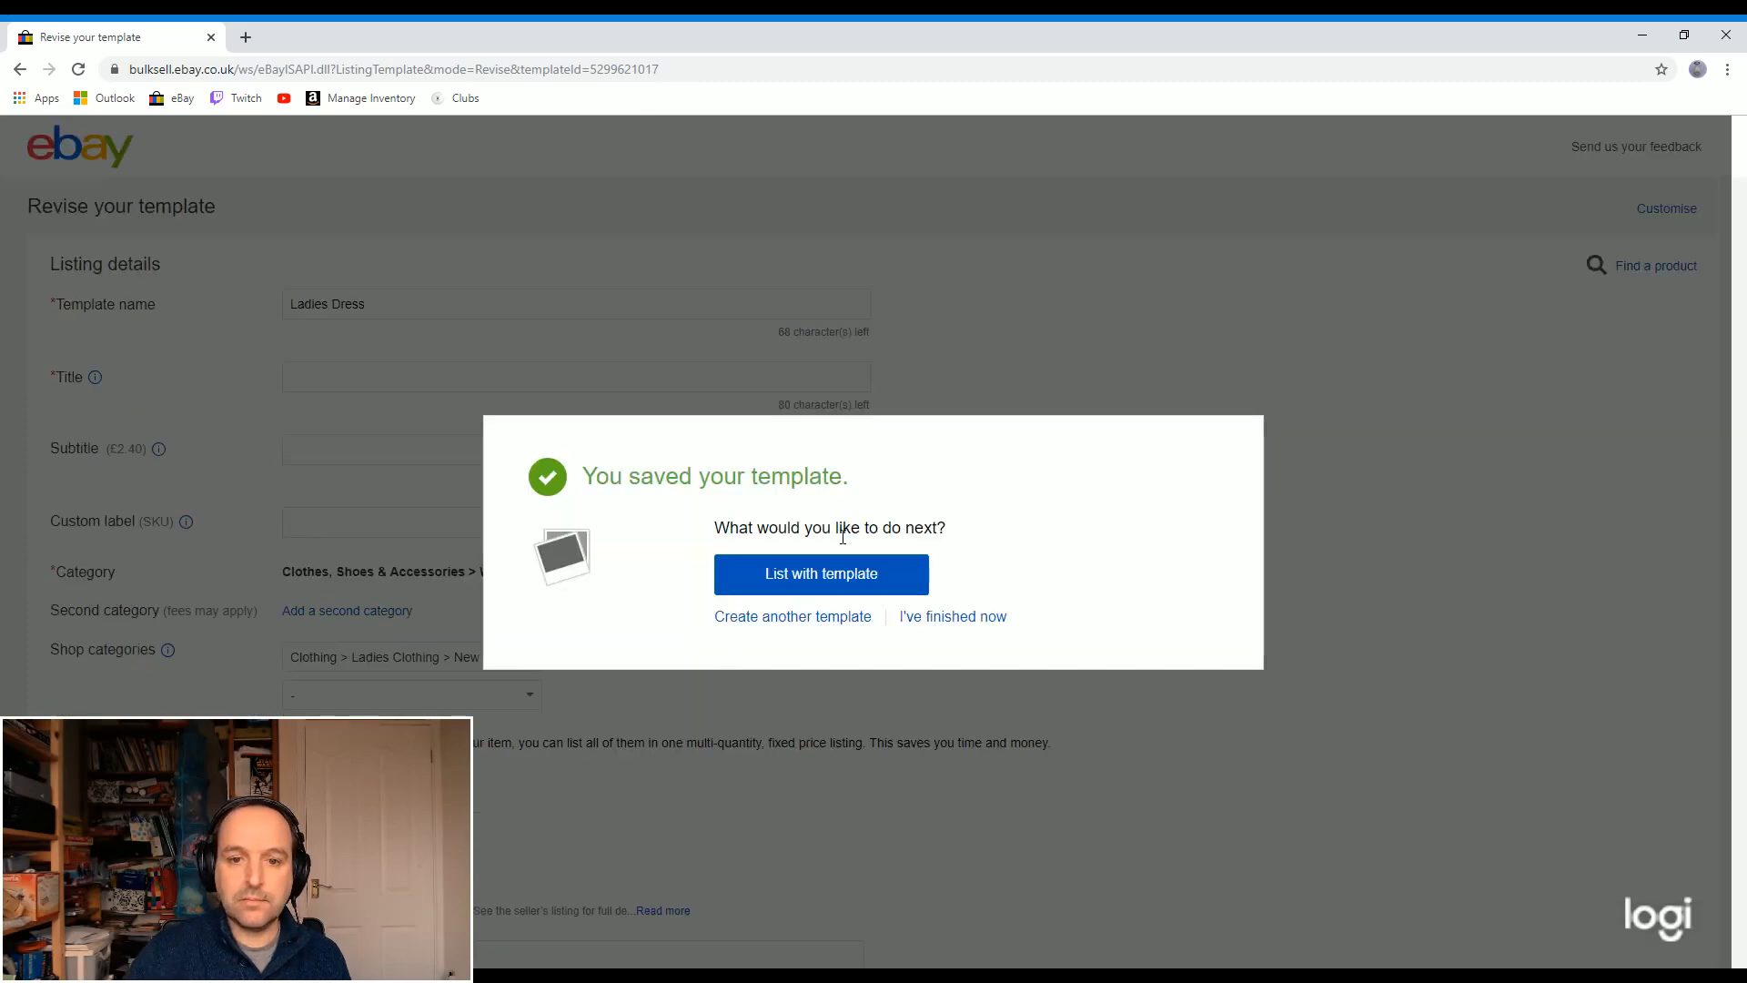
click(977, 625)
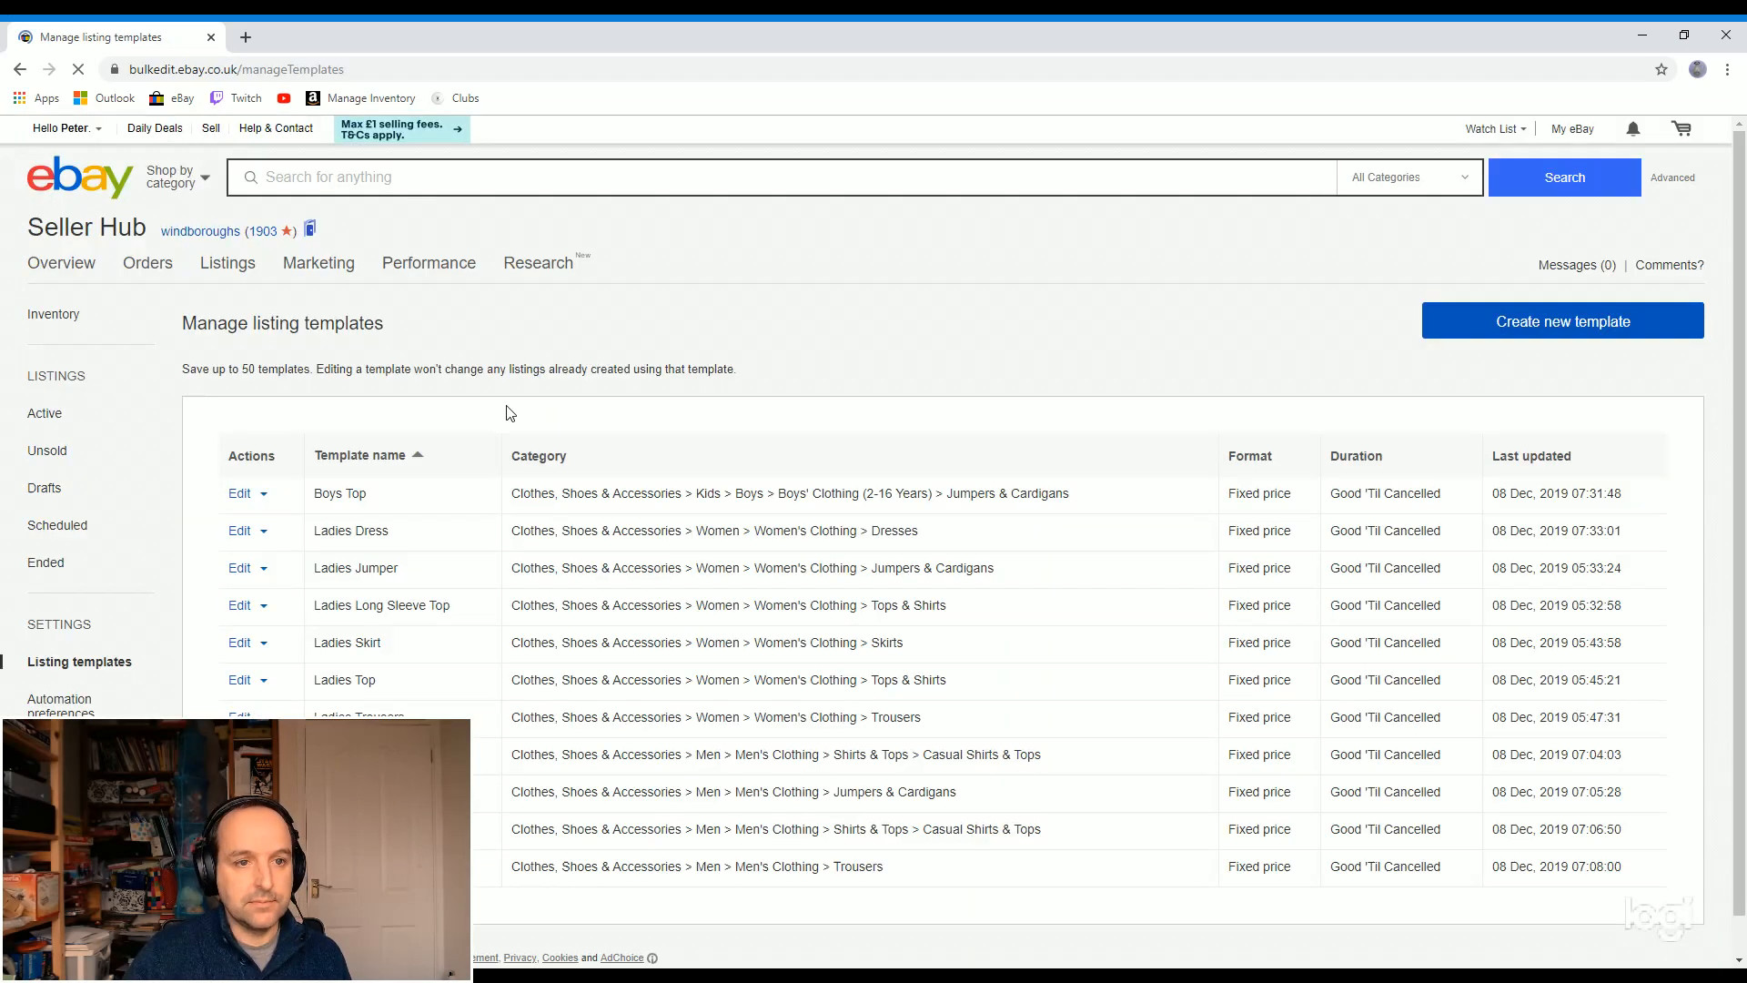
Step: Open the Ladies Jumper template for editing and review its listing details, item specifics and description measurements
click(239, 572)
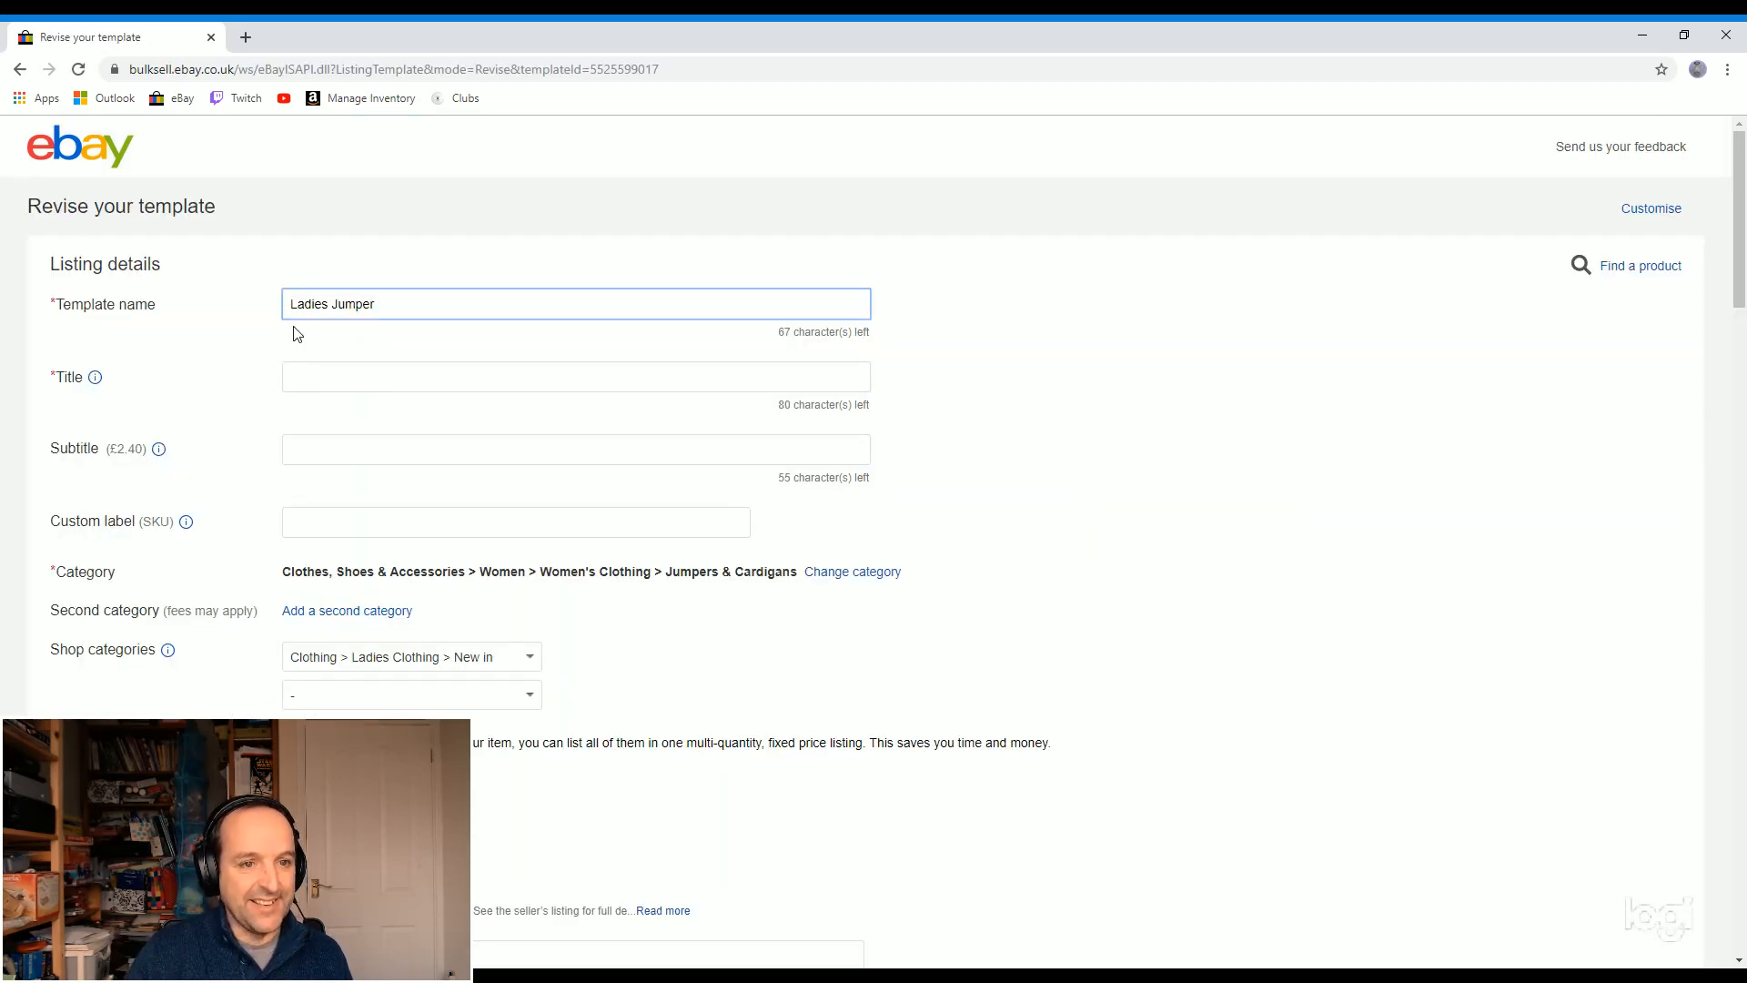
scroll(409, 606, down, 4)
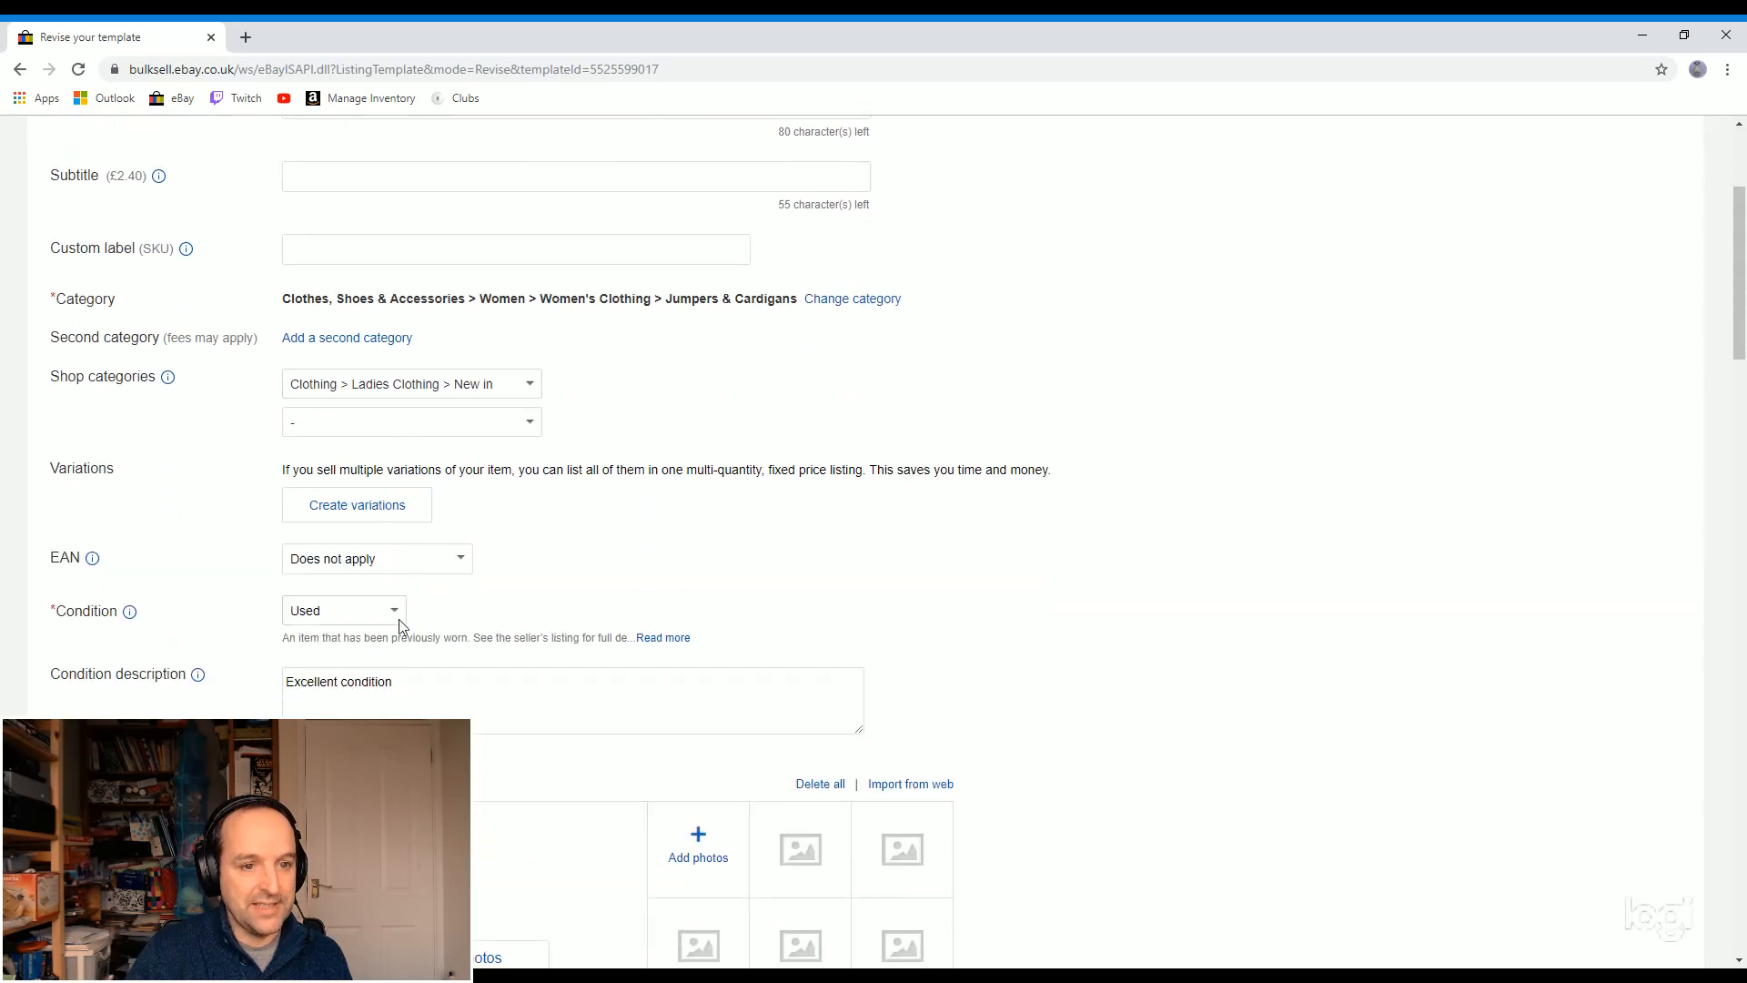
scroll(408, 622, down, 5)
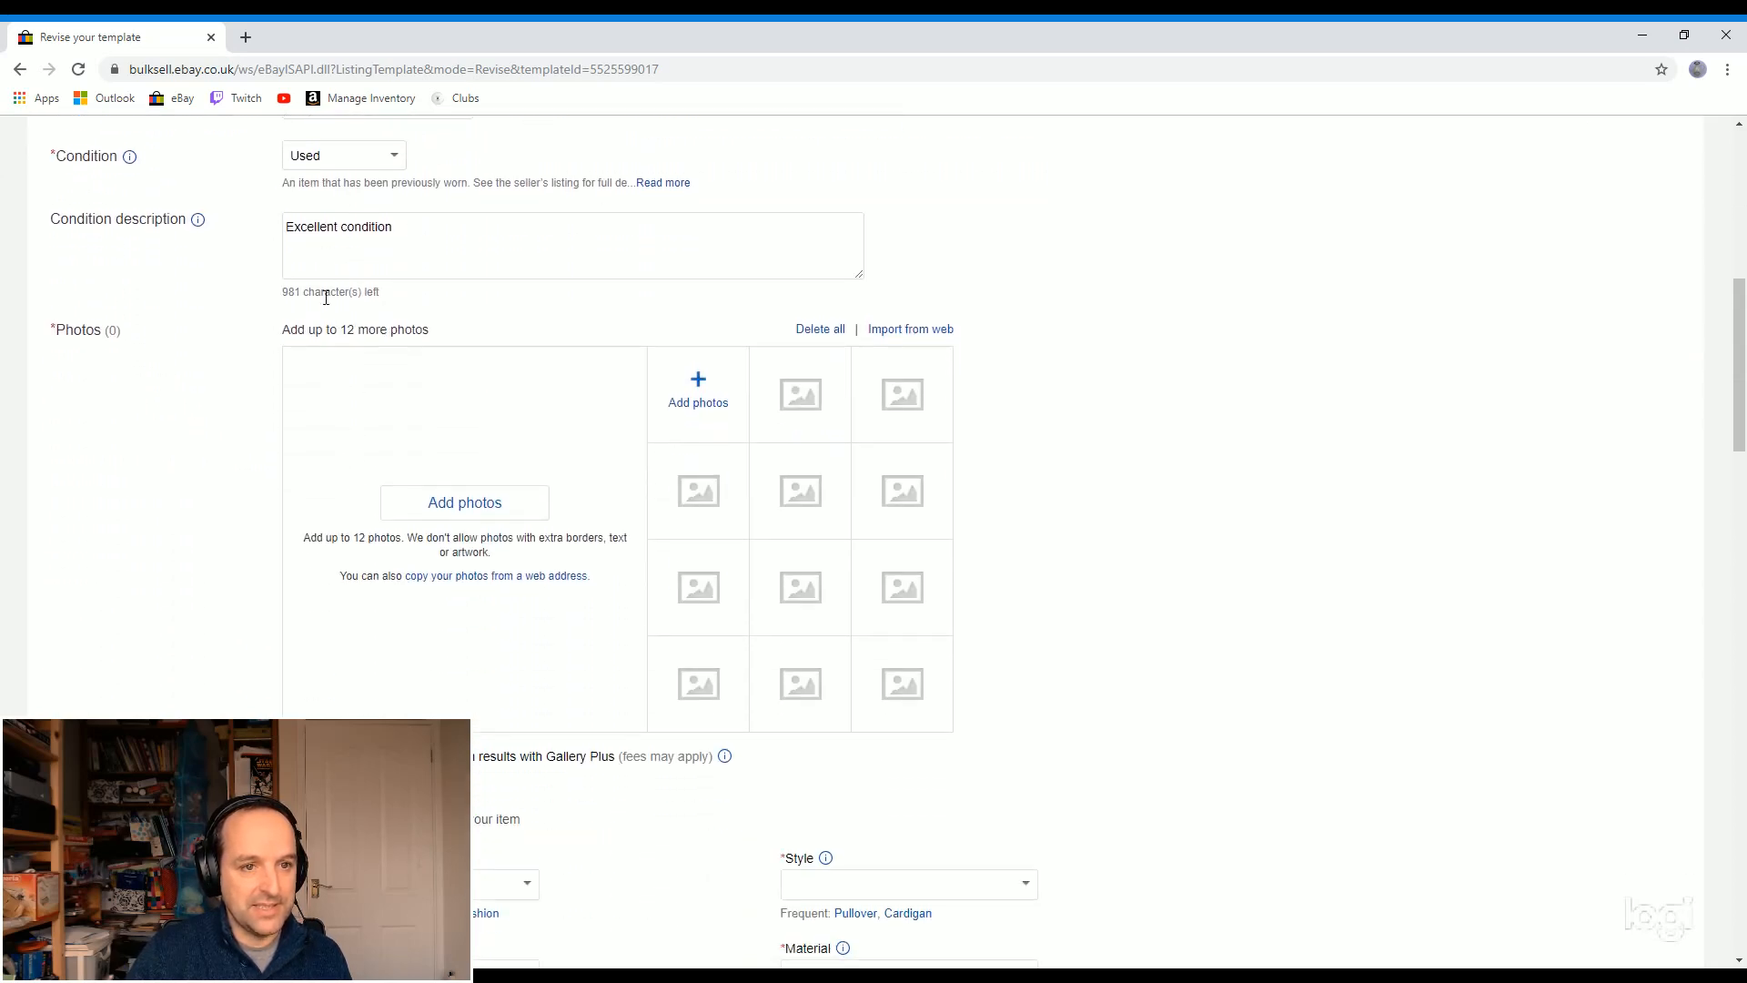
scroll(346, 635, down, 8)
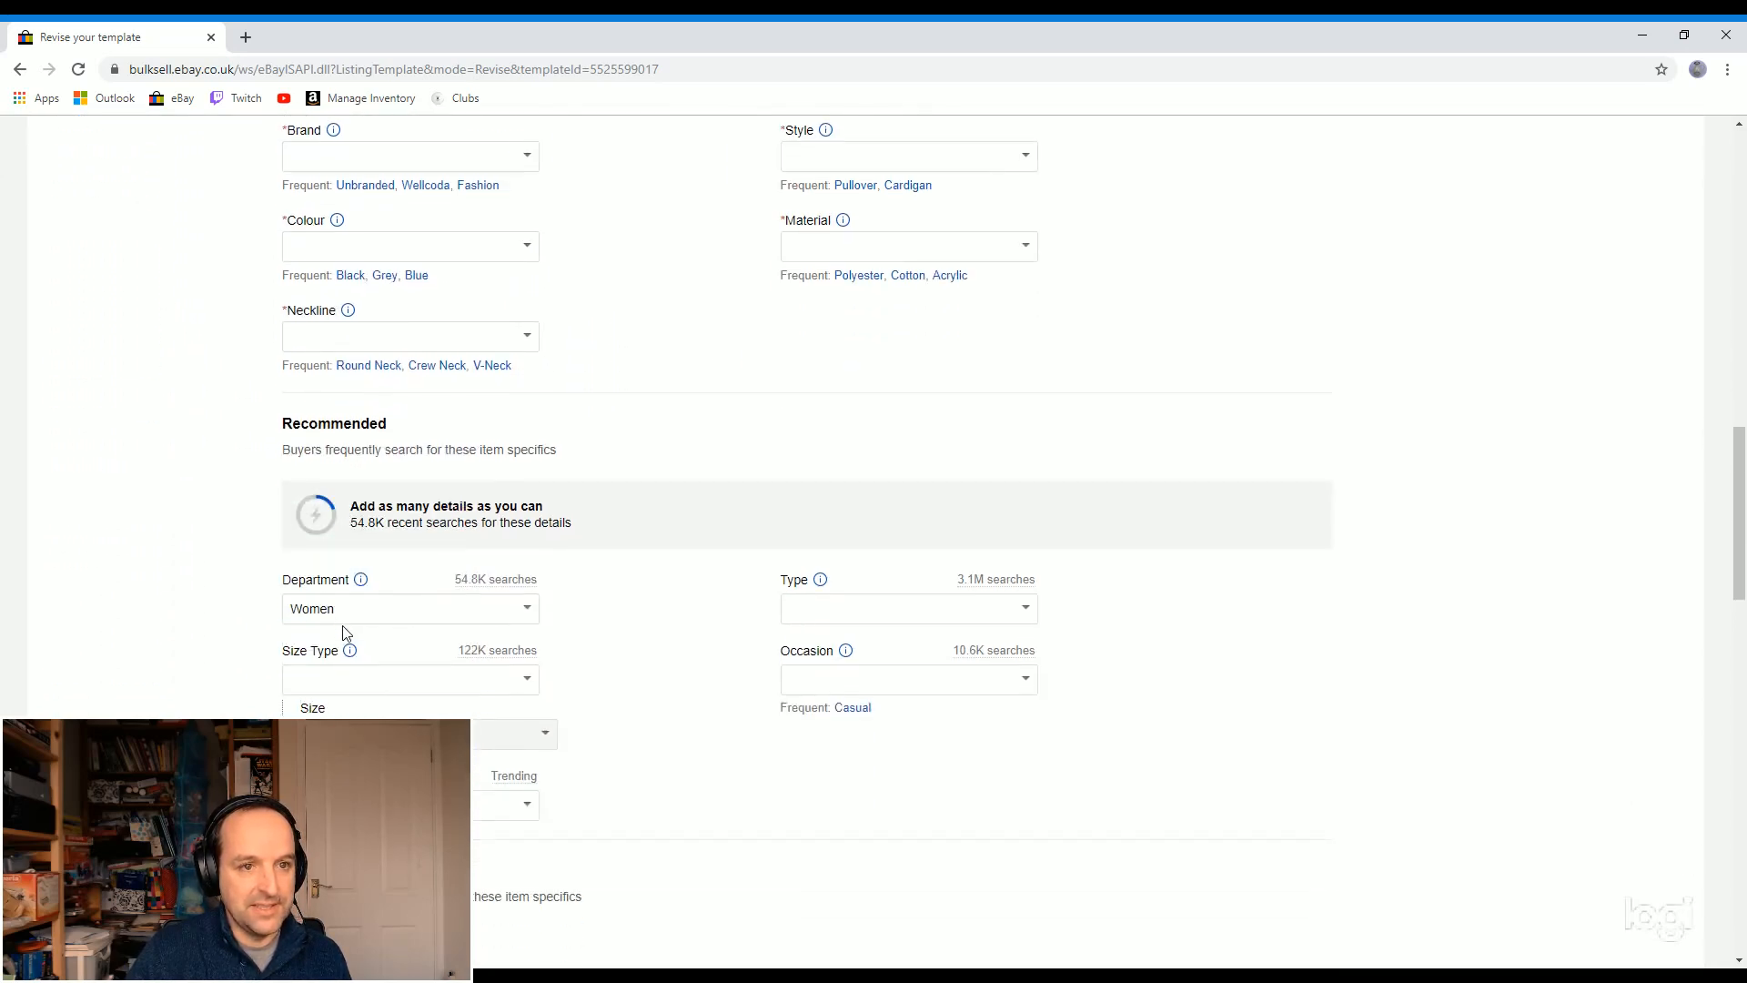
scroll(265, 488, down, 1)
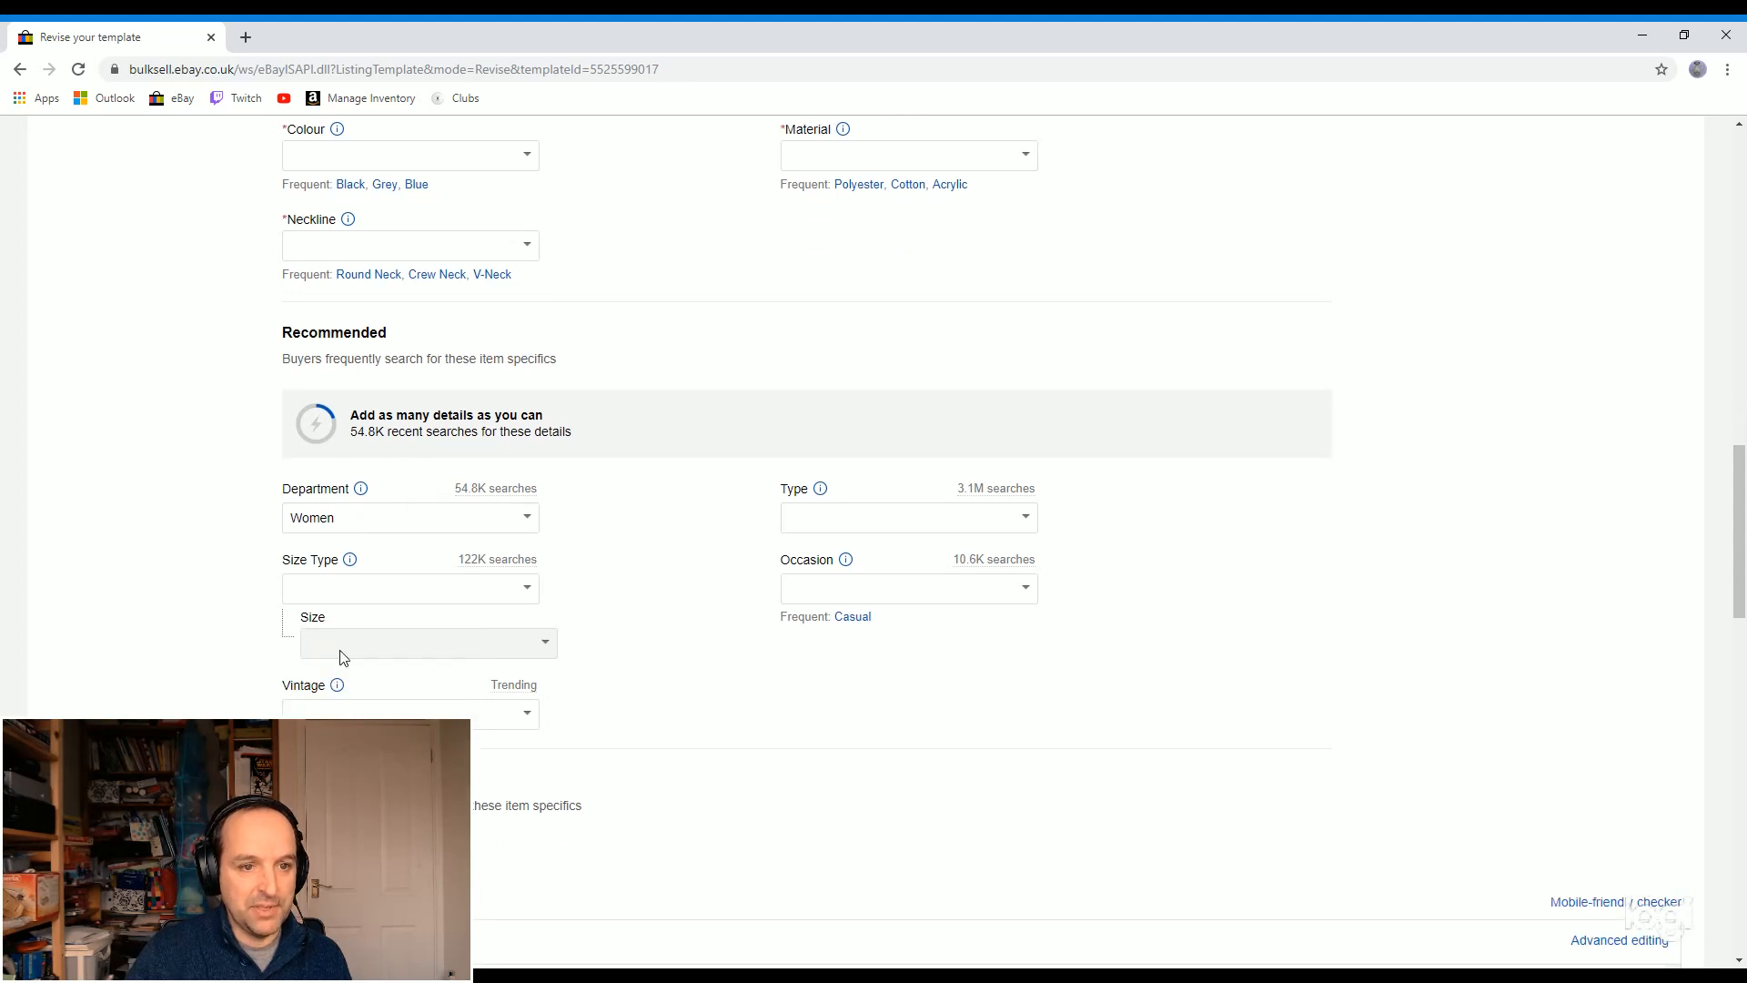
scroll(364, 646, down, 1)
scroll(364, 646, down, 5)
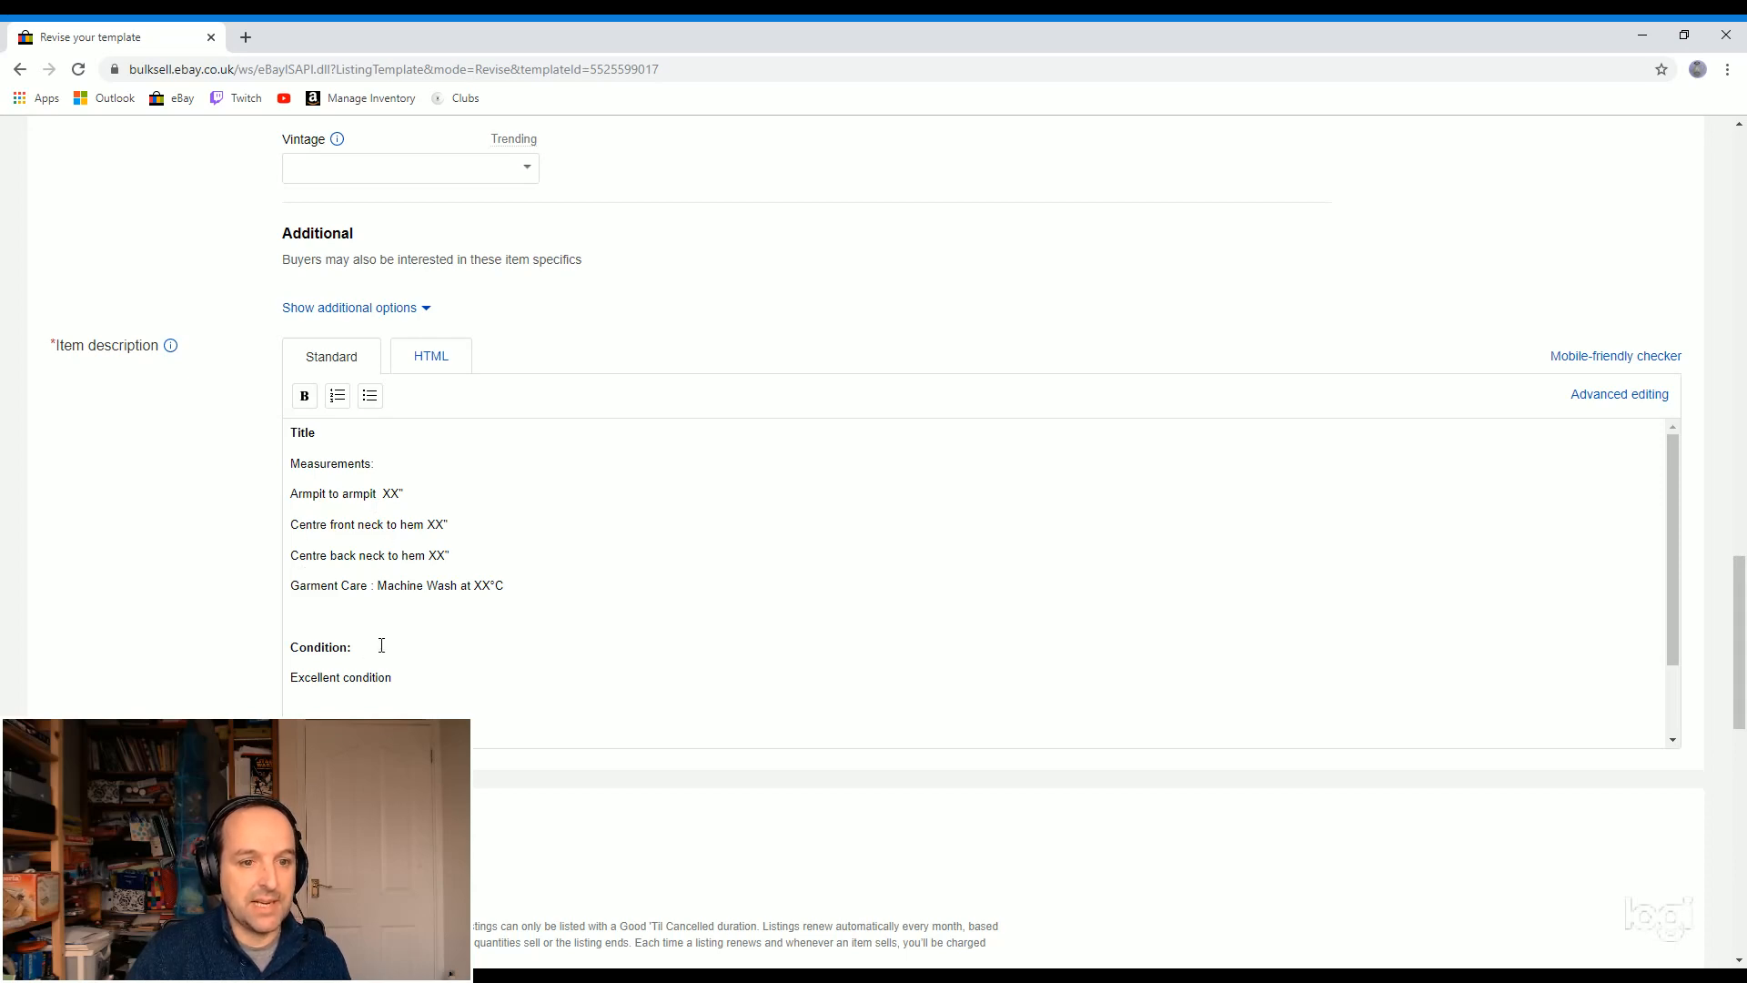
scroll(381, 646, up, 20)
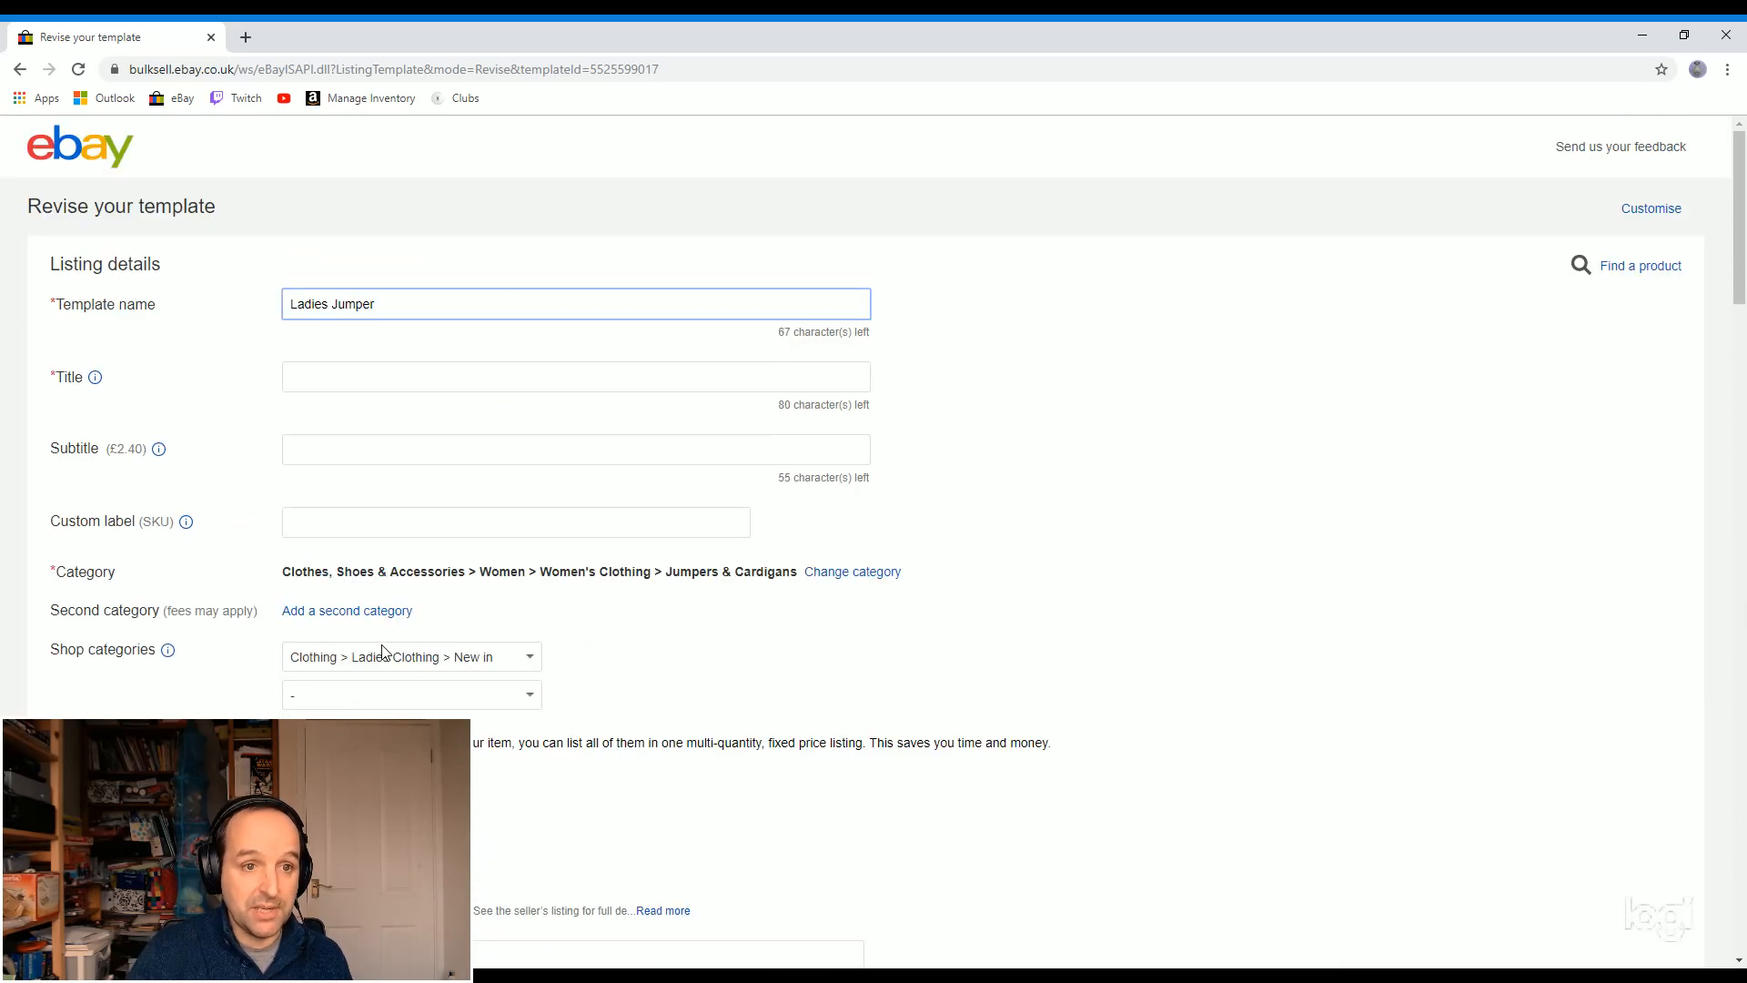
Step: Add the line "Armpit to cuff XX"" below the armpit-to-armpit measurement in the Ladies Jumper template's item description
scroll(382, 651, down, 20)
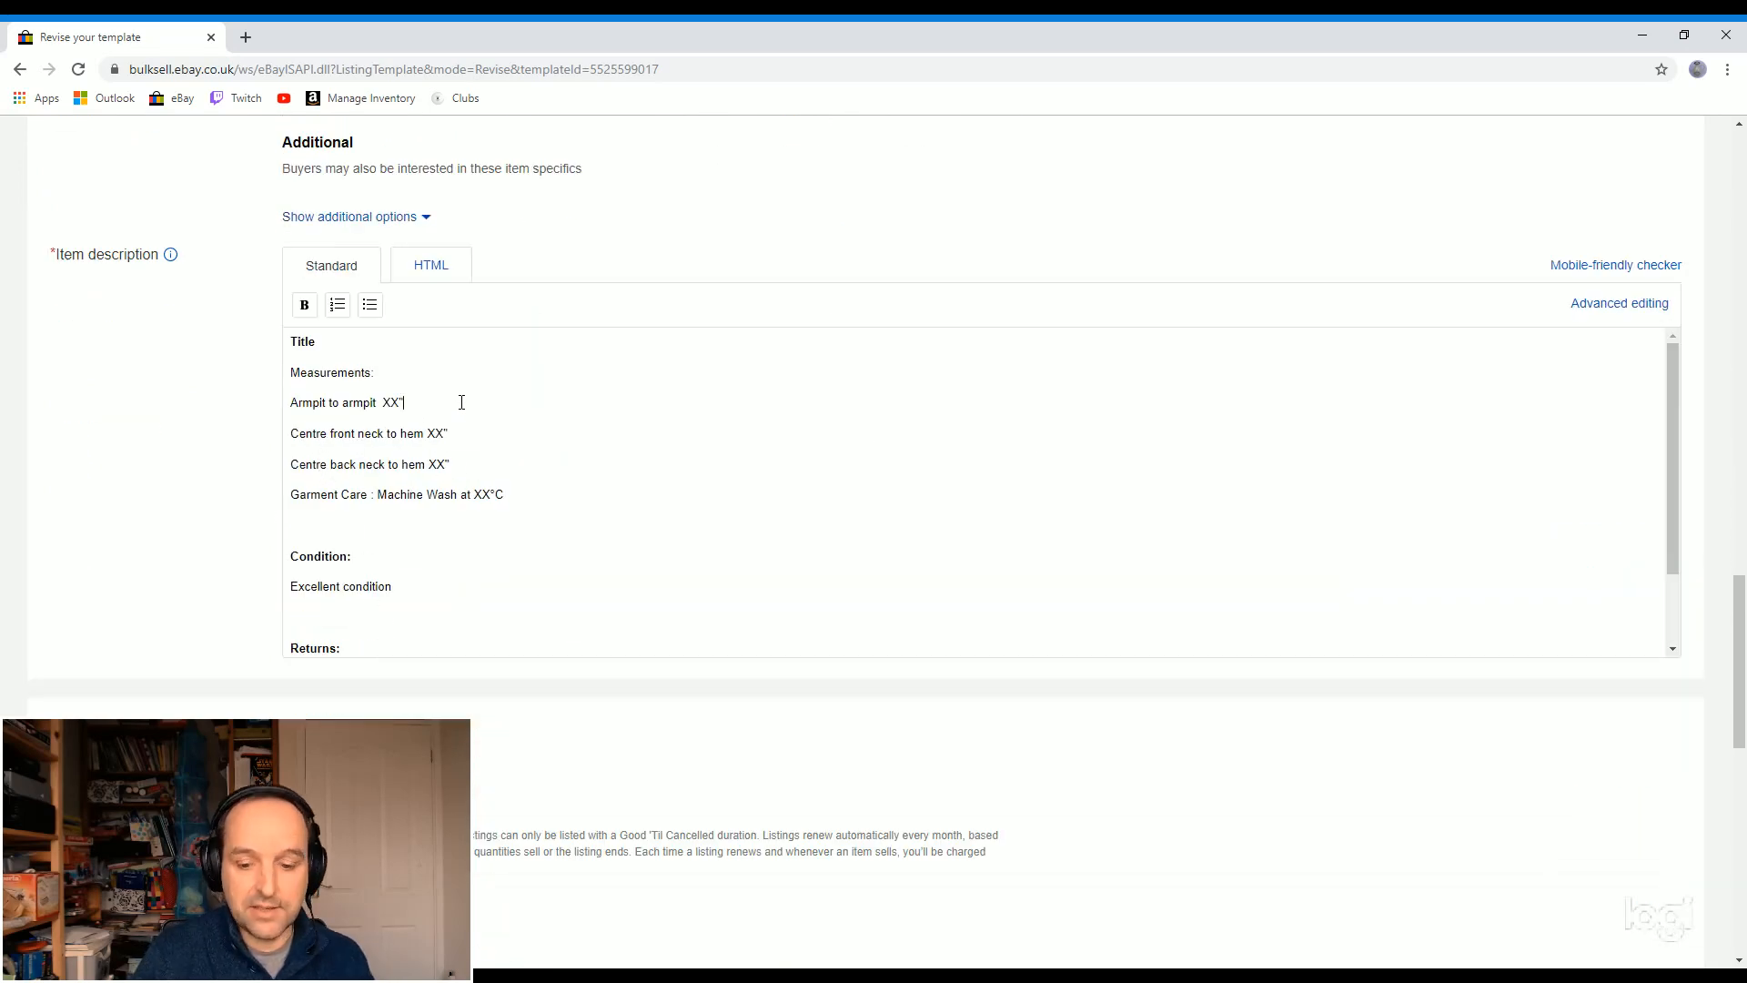
key(Return)
text(Armp)
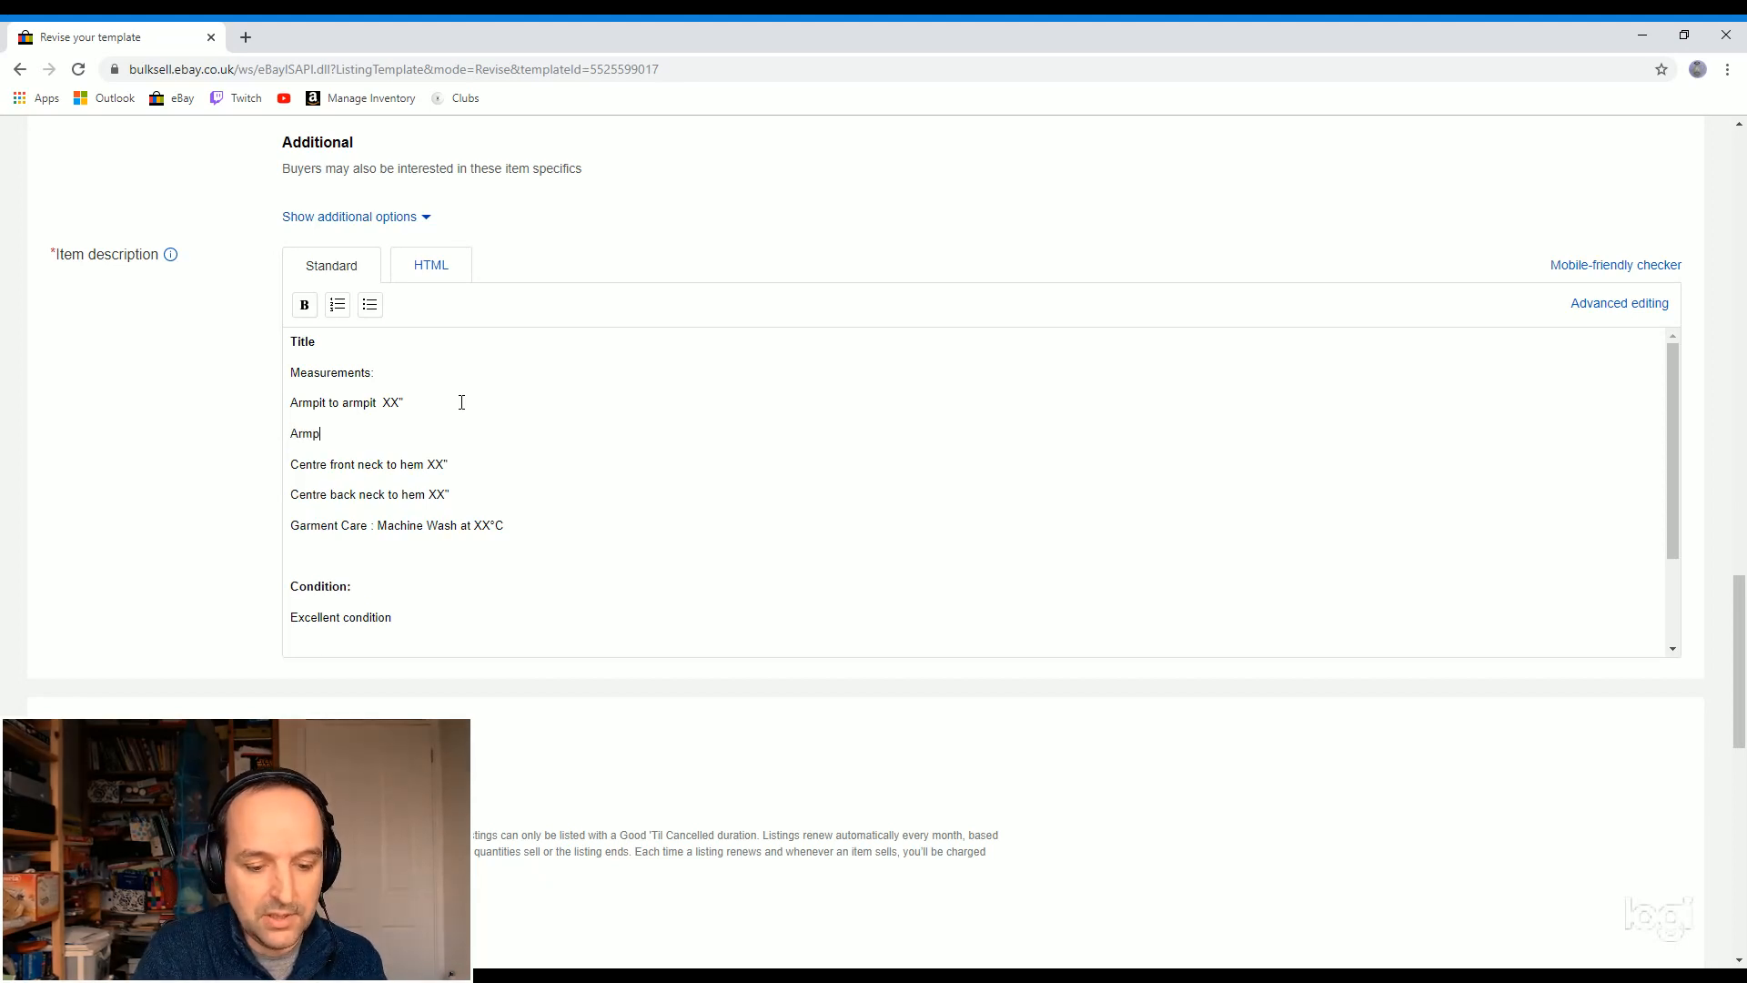
text(it to Cu)
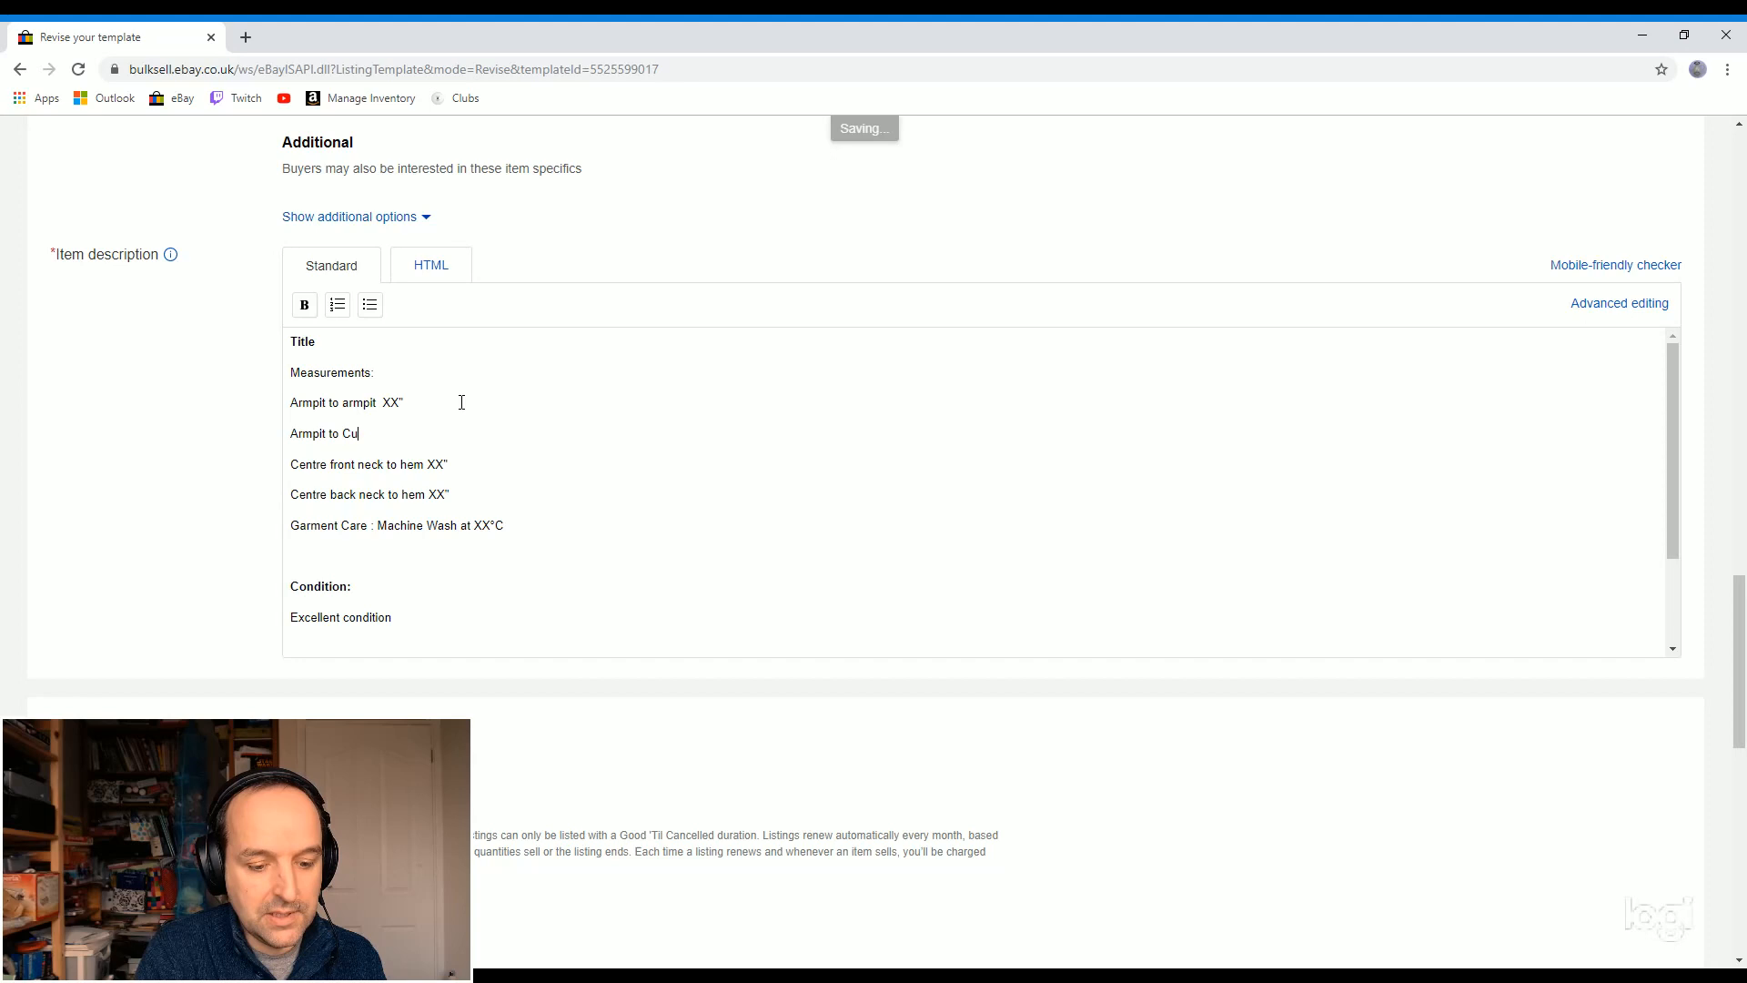
key(BackSpace)
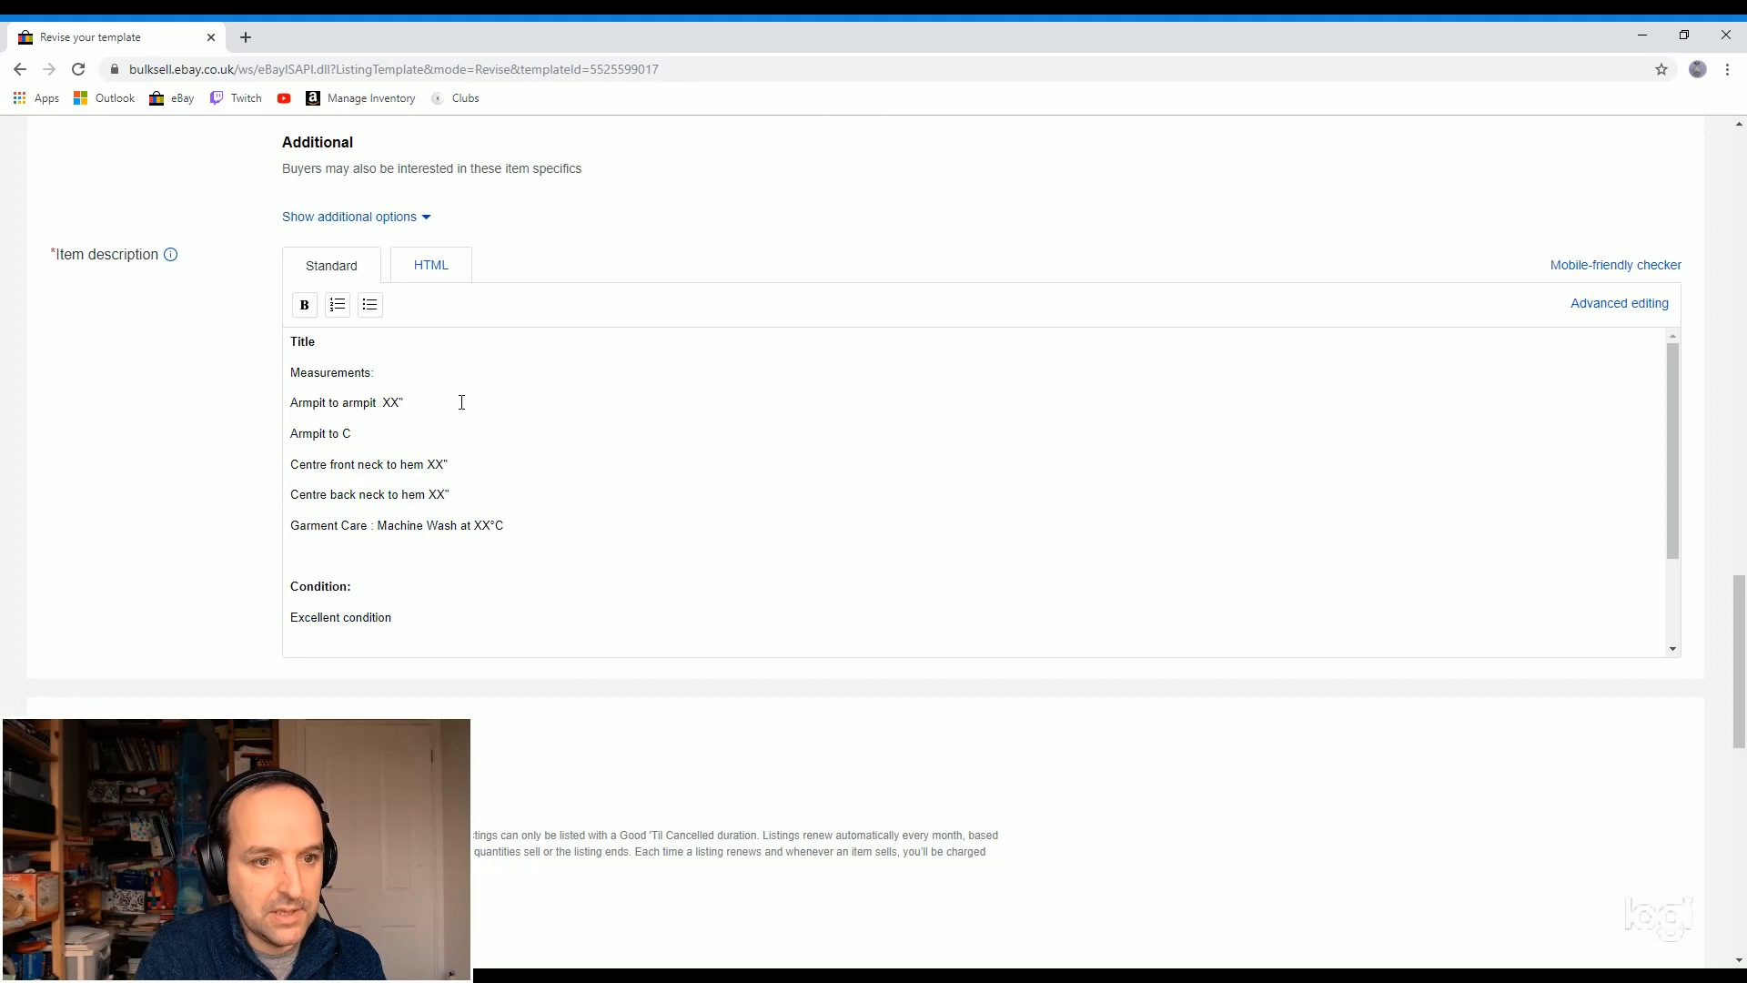
text(uuf)
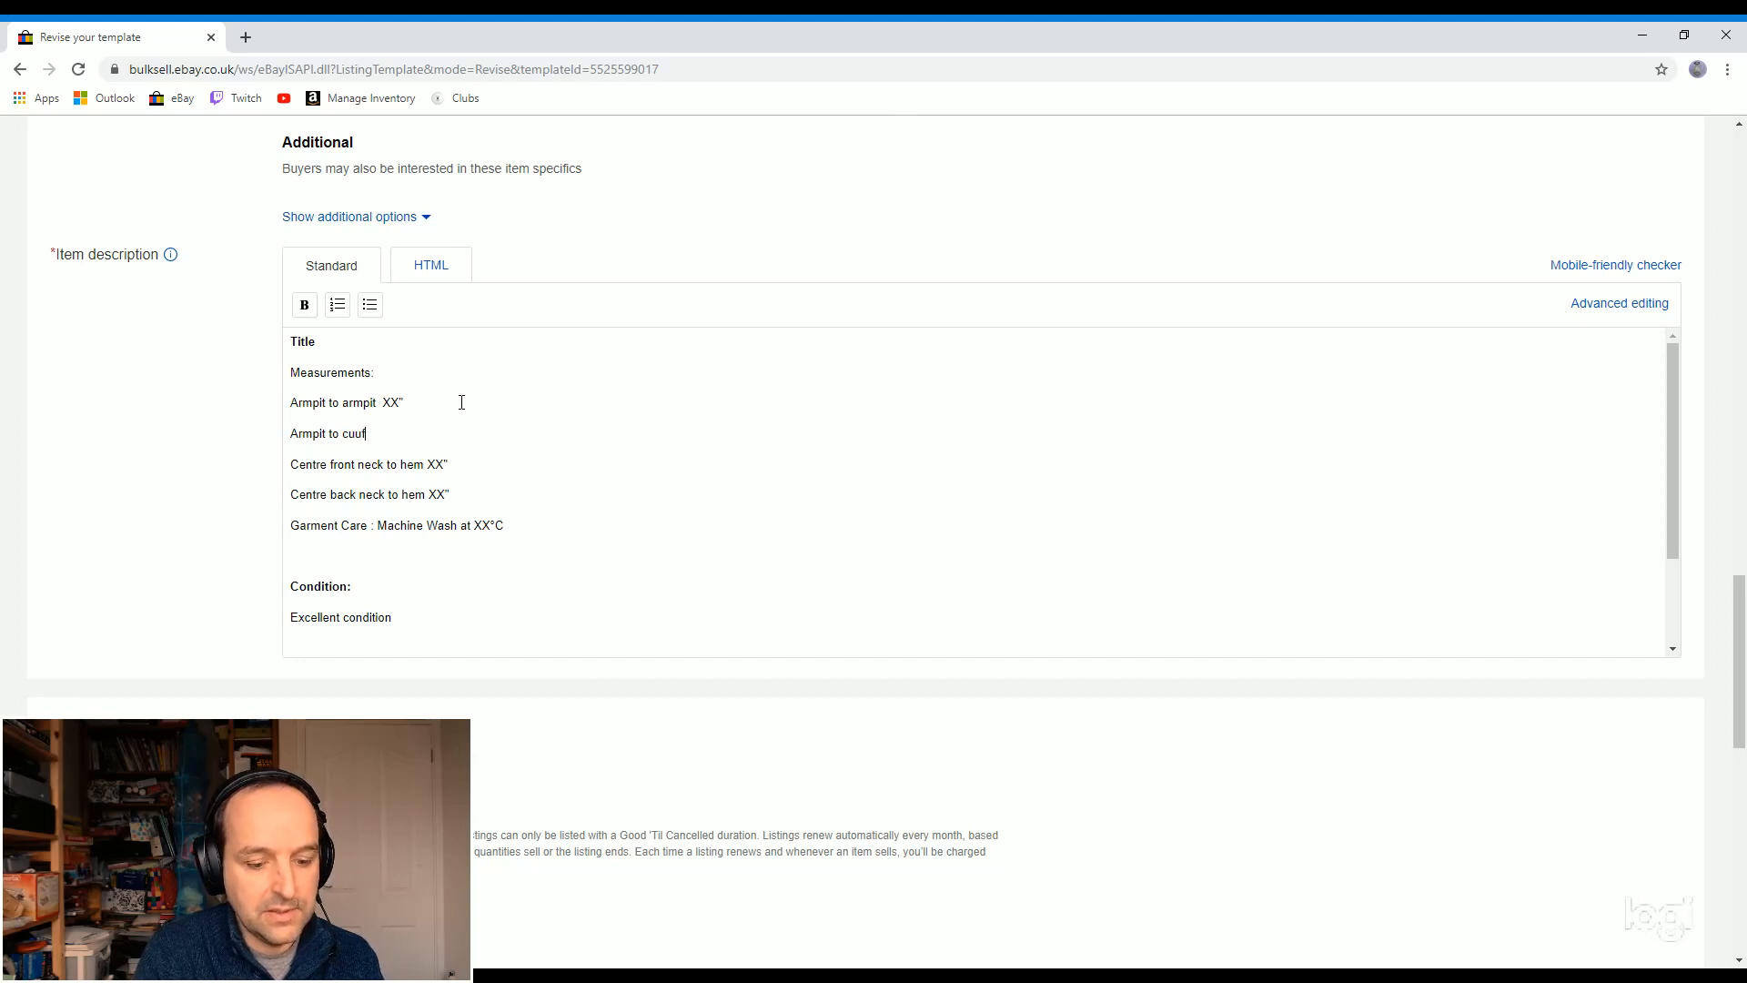
text( XX")
key(Return)
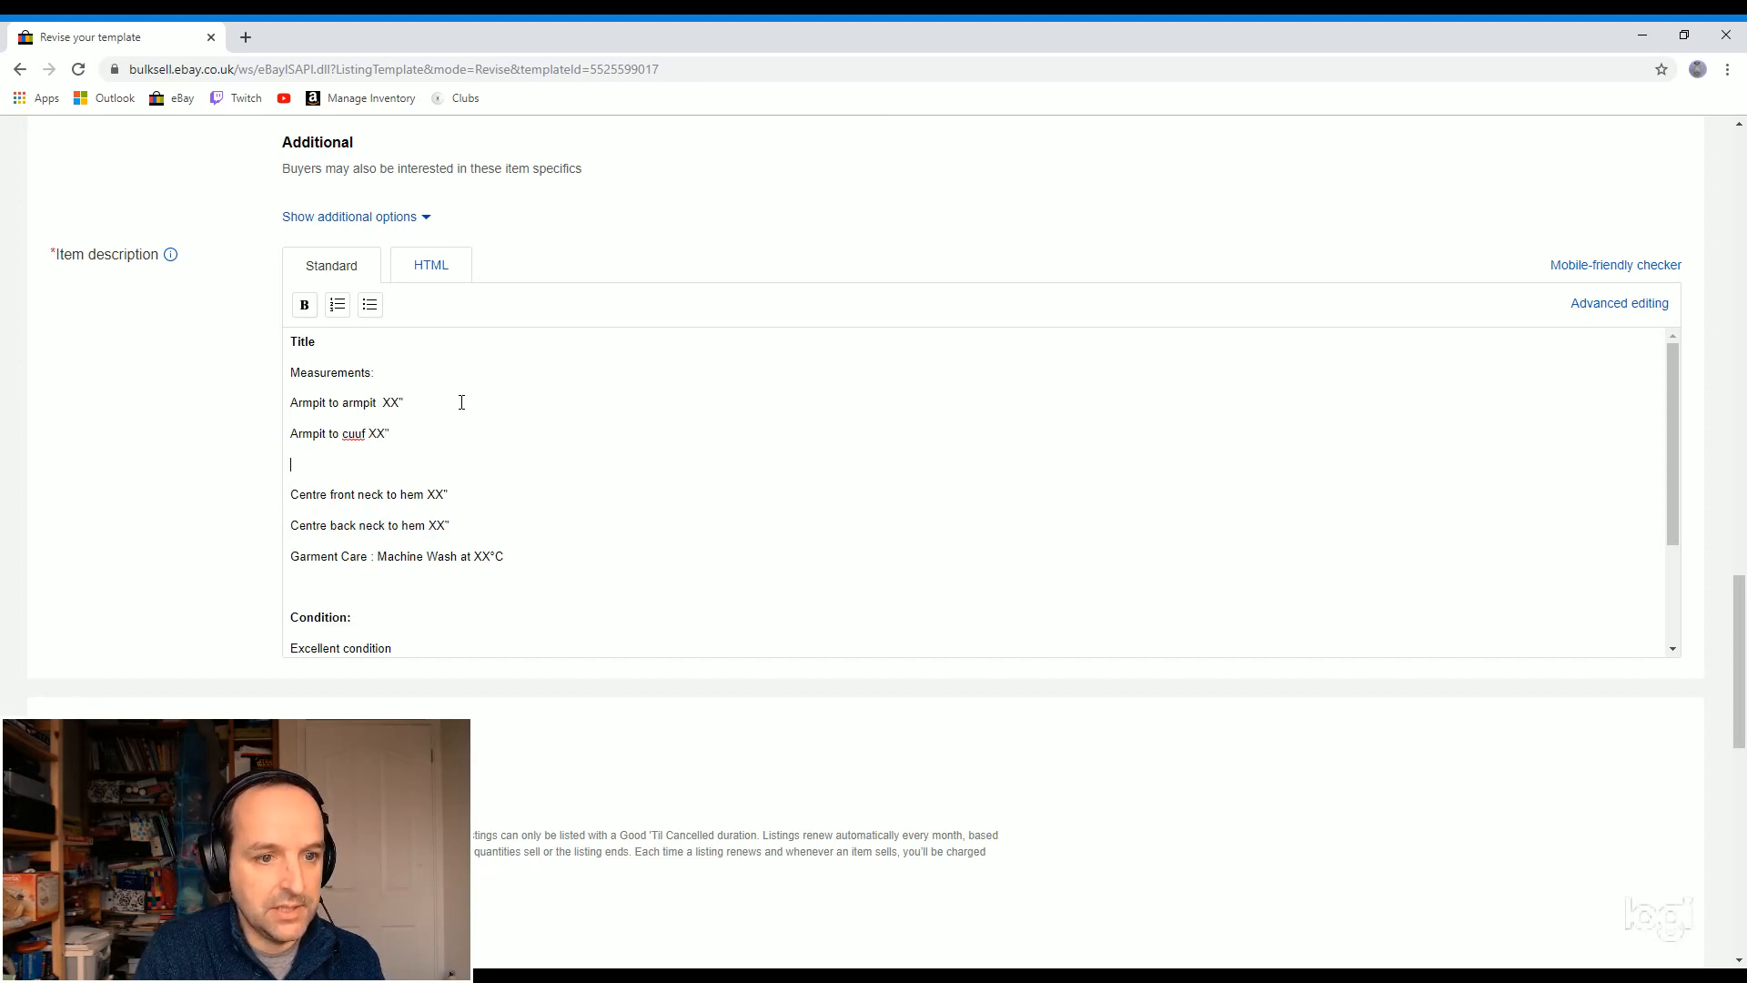
click(362, 434)
key(BackSpace)
text(f)
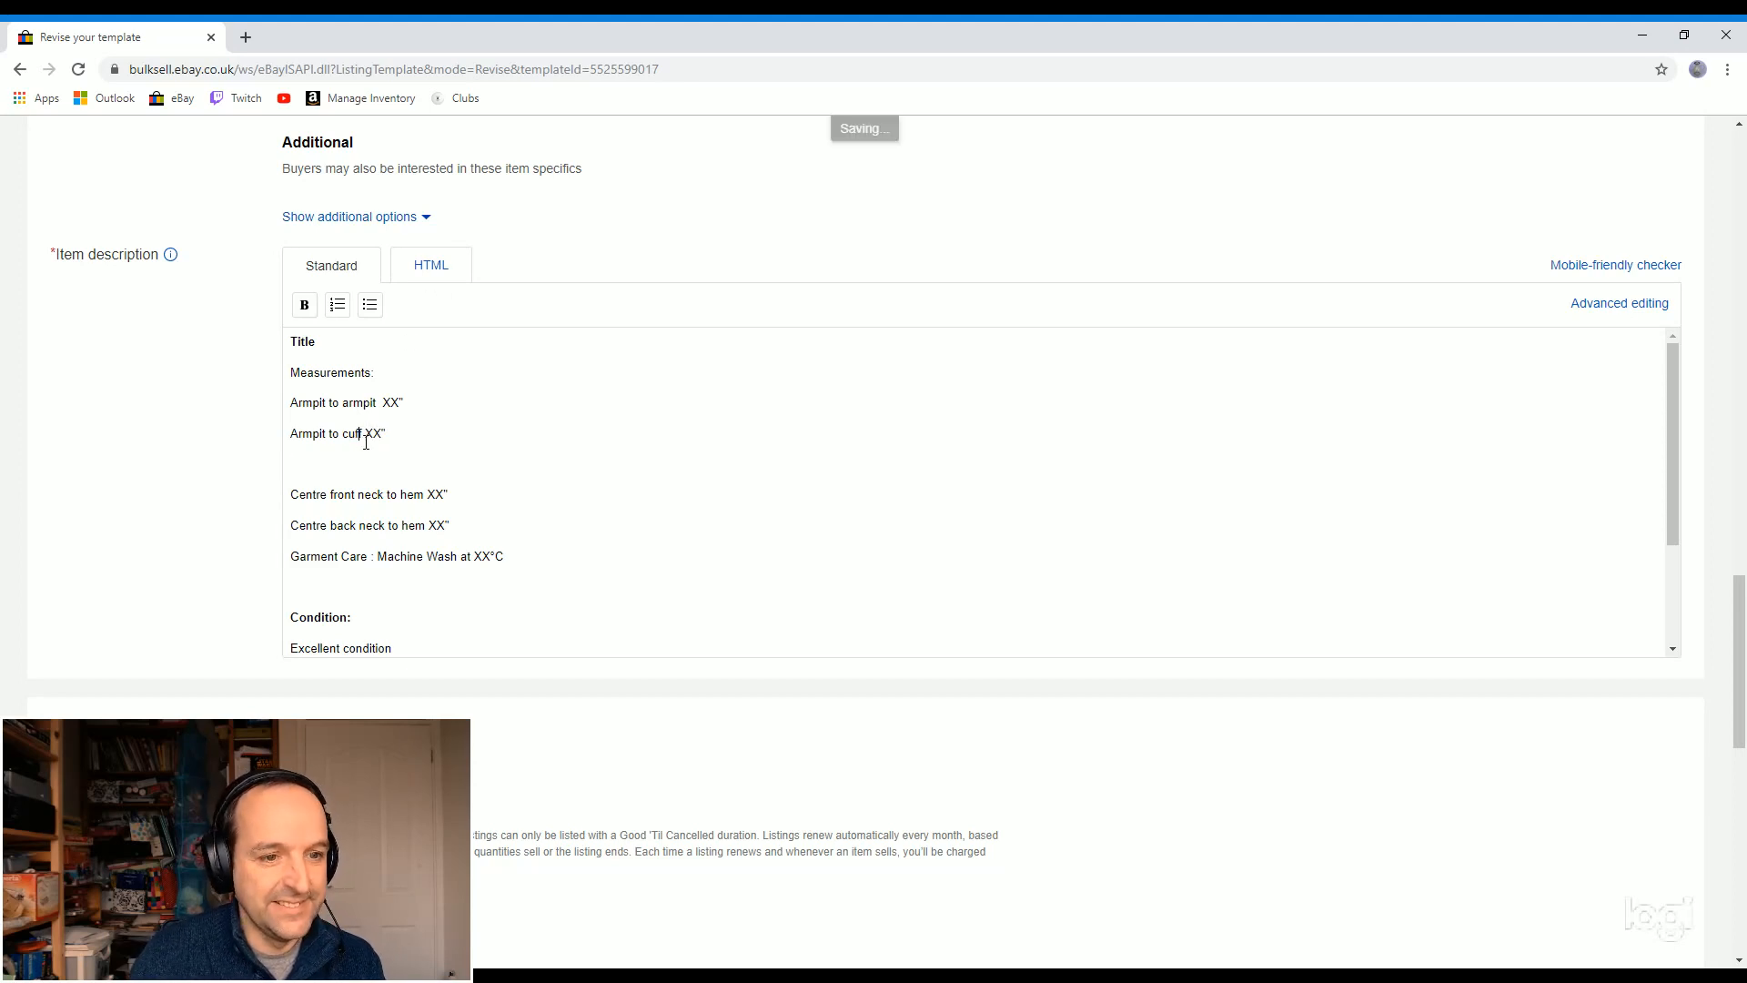
Step: Add the line "Shoulder seam to cuff XX"" below the armpit-to-cuff measurement in the item description
click(345, 458)
text(A)
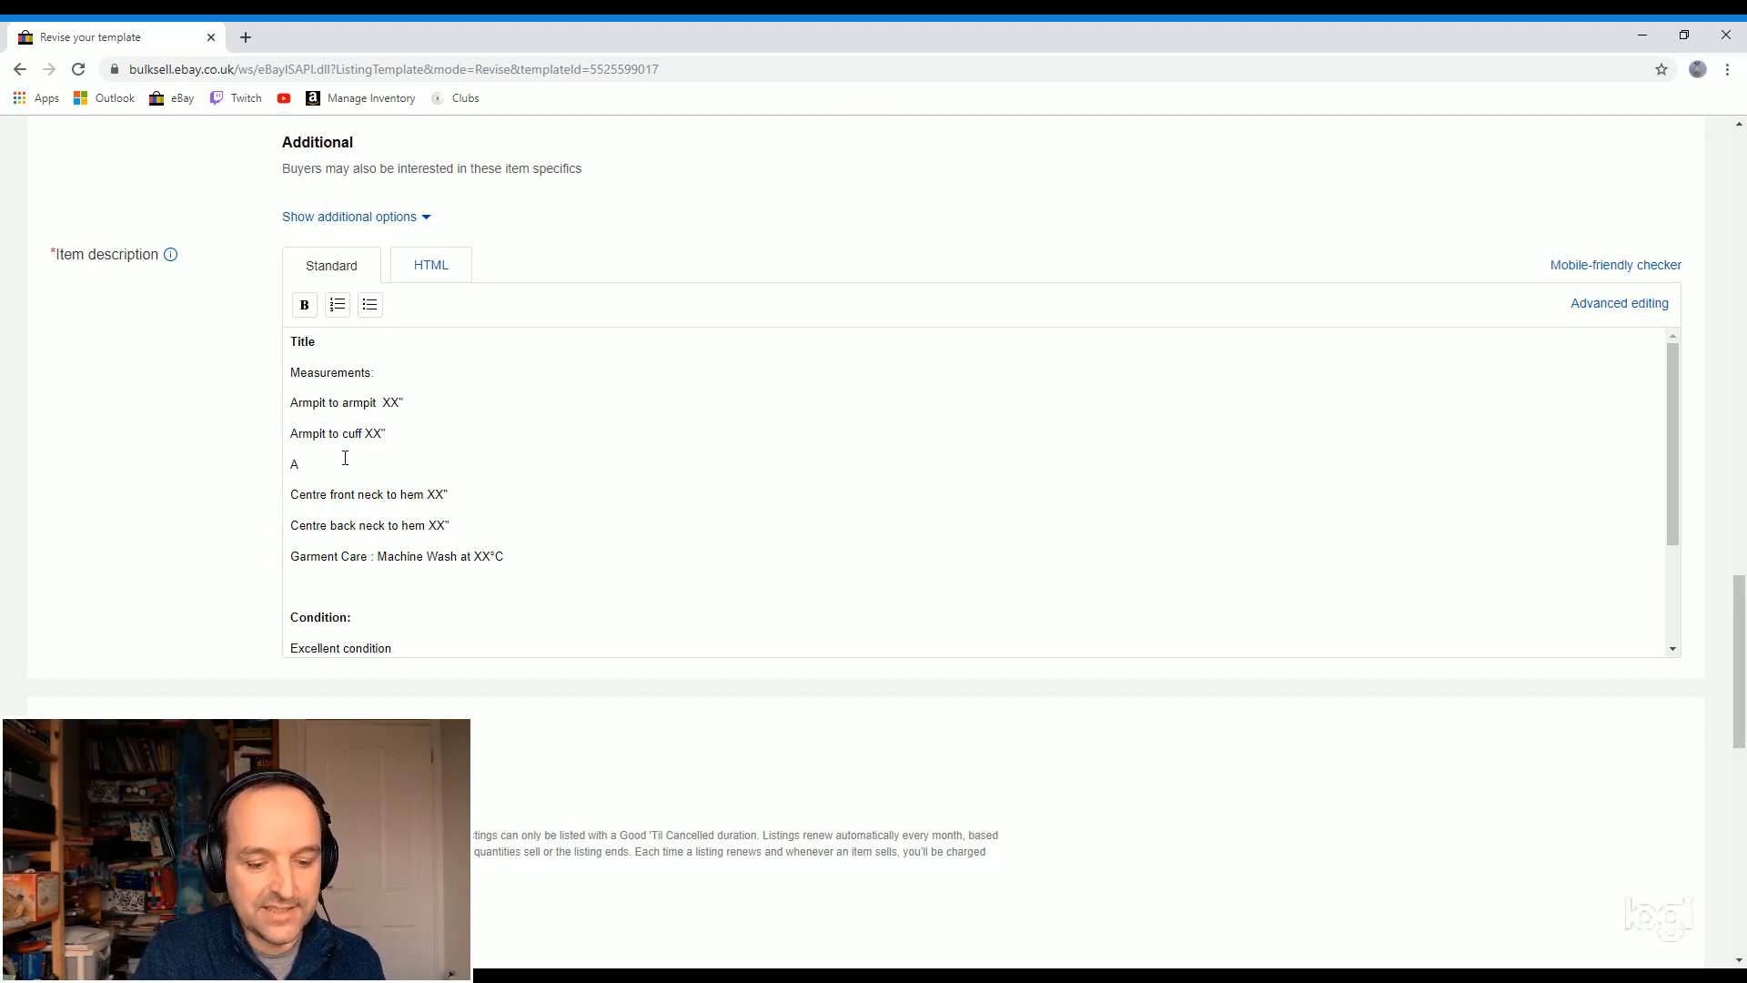
key(BackSpace)
text(Shoulder)
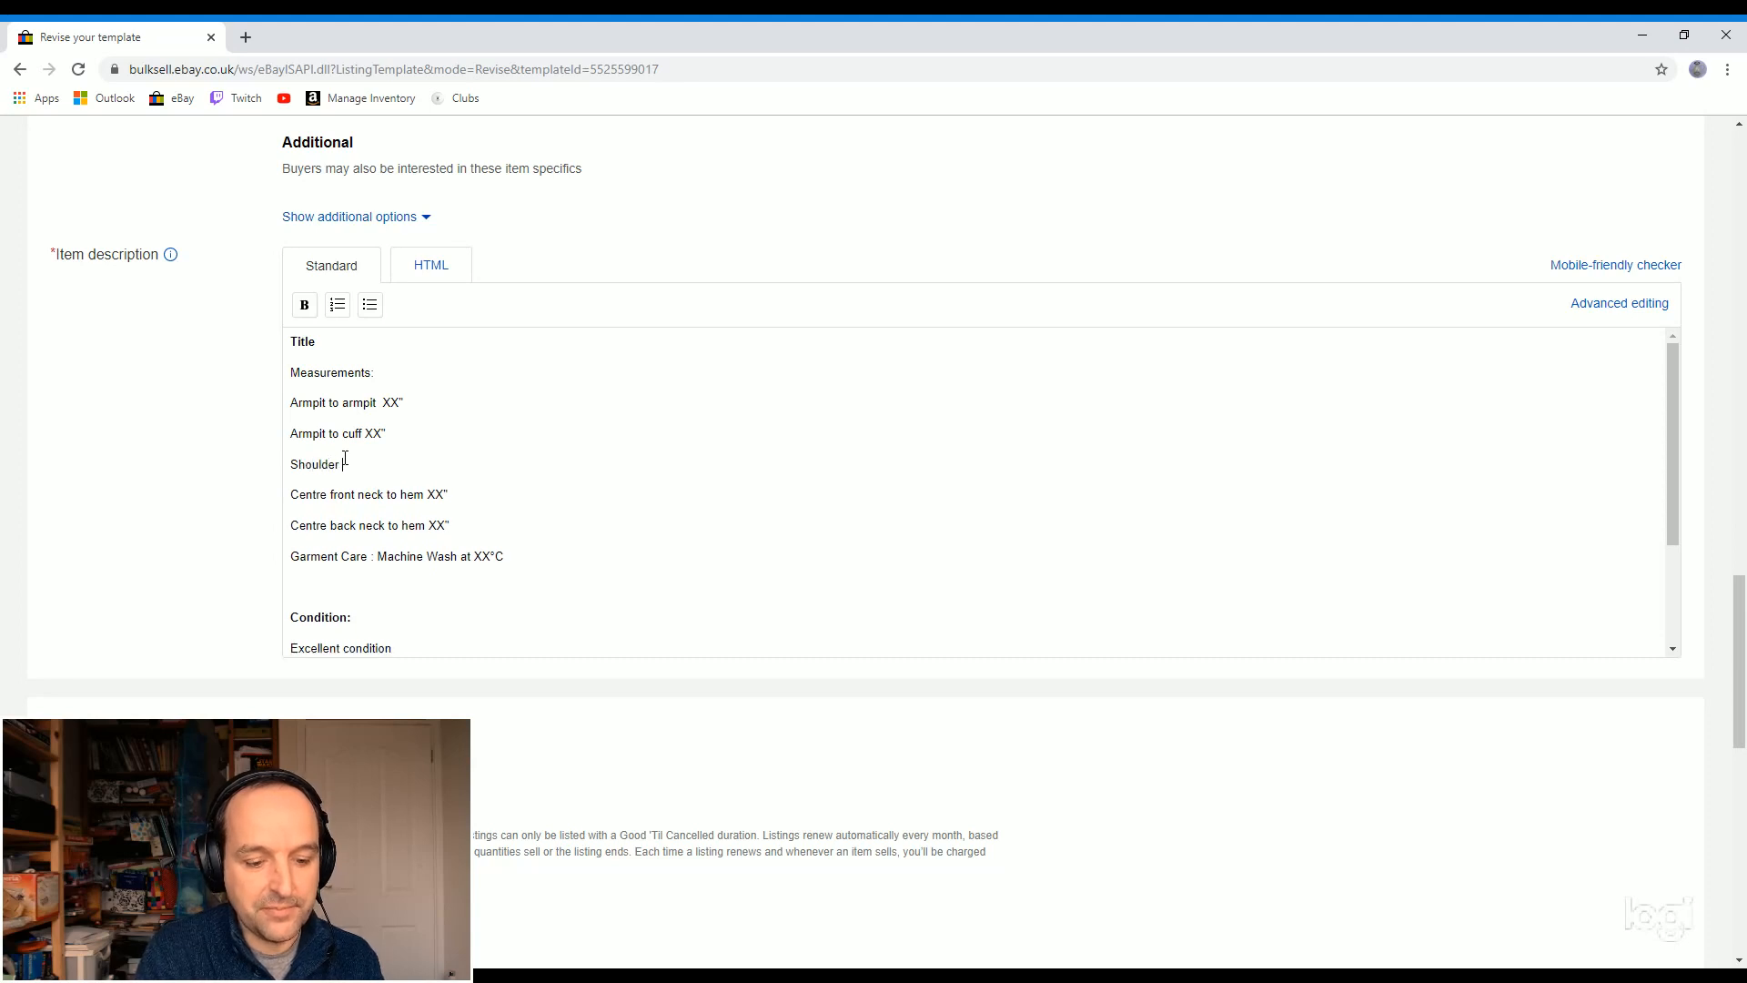
text( Se)
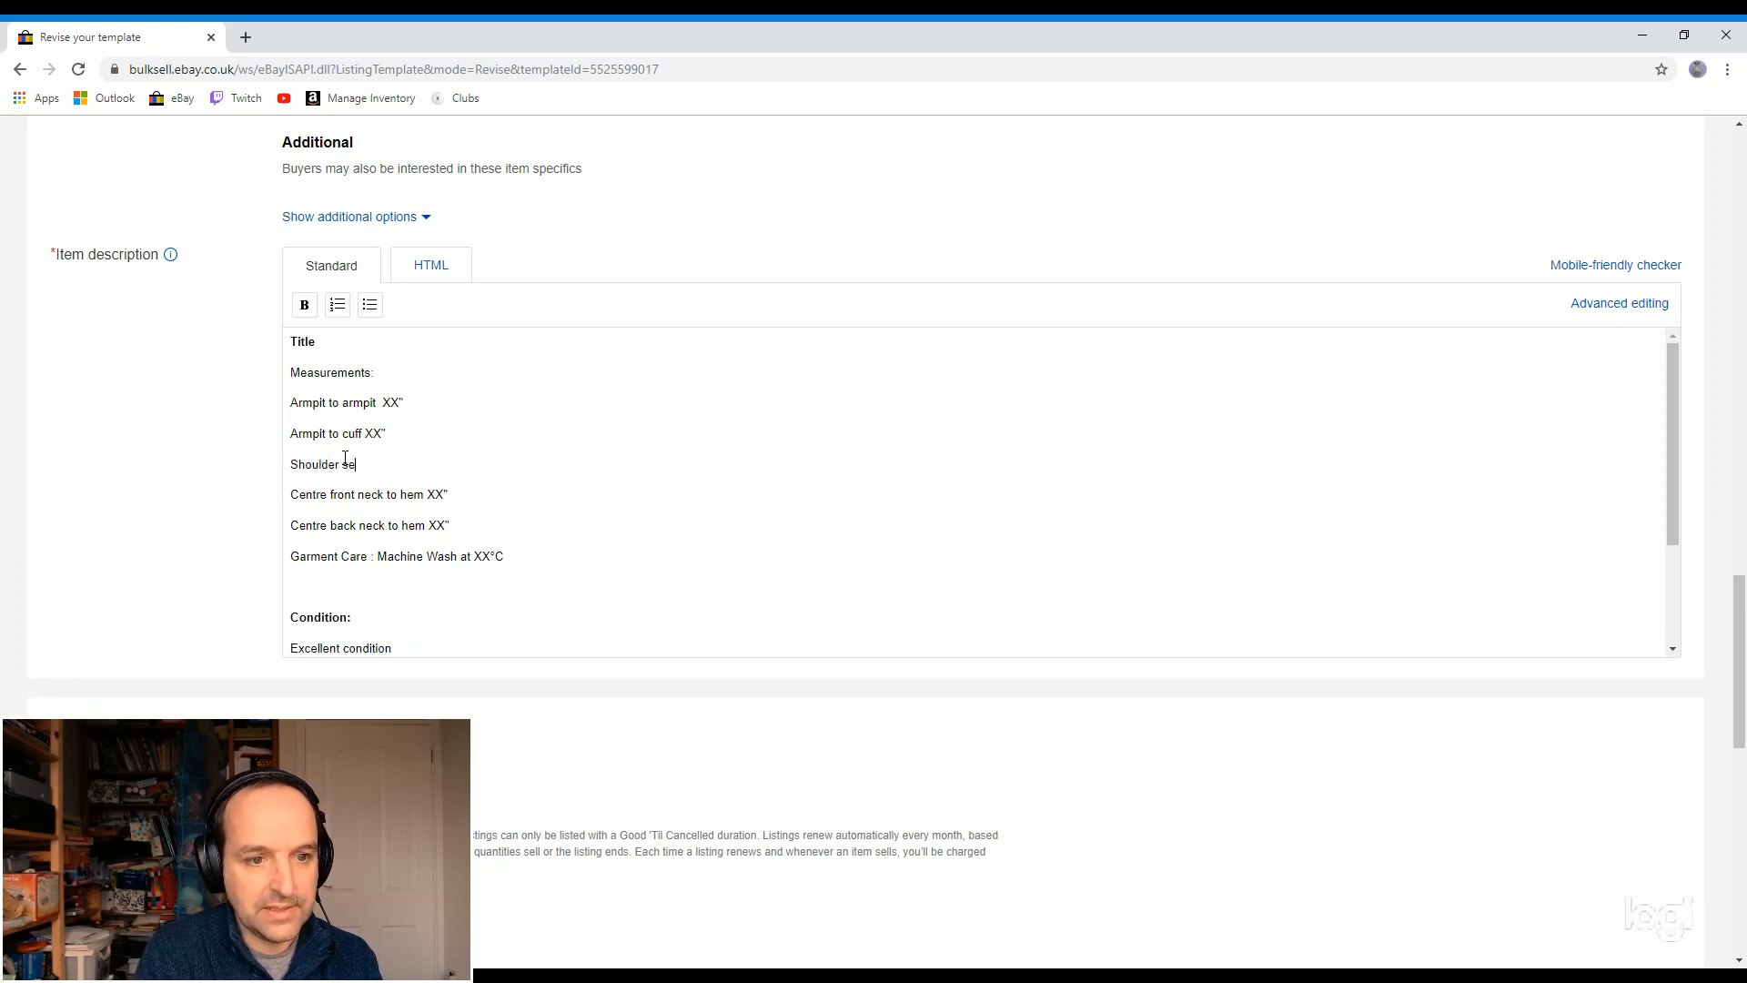
text(am to cuff XX")
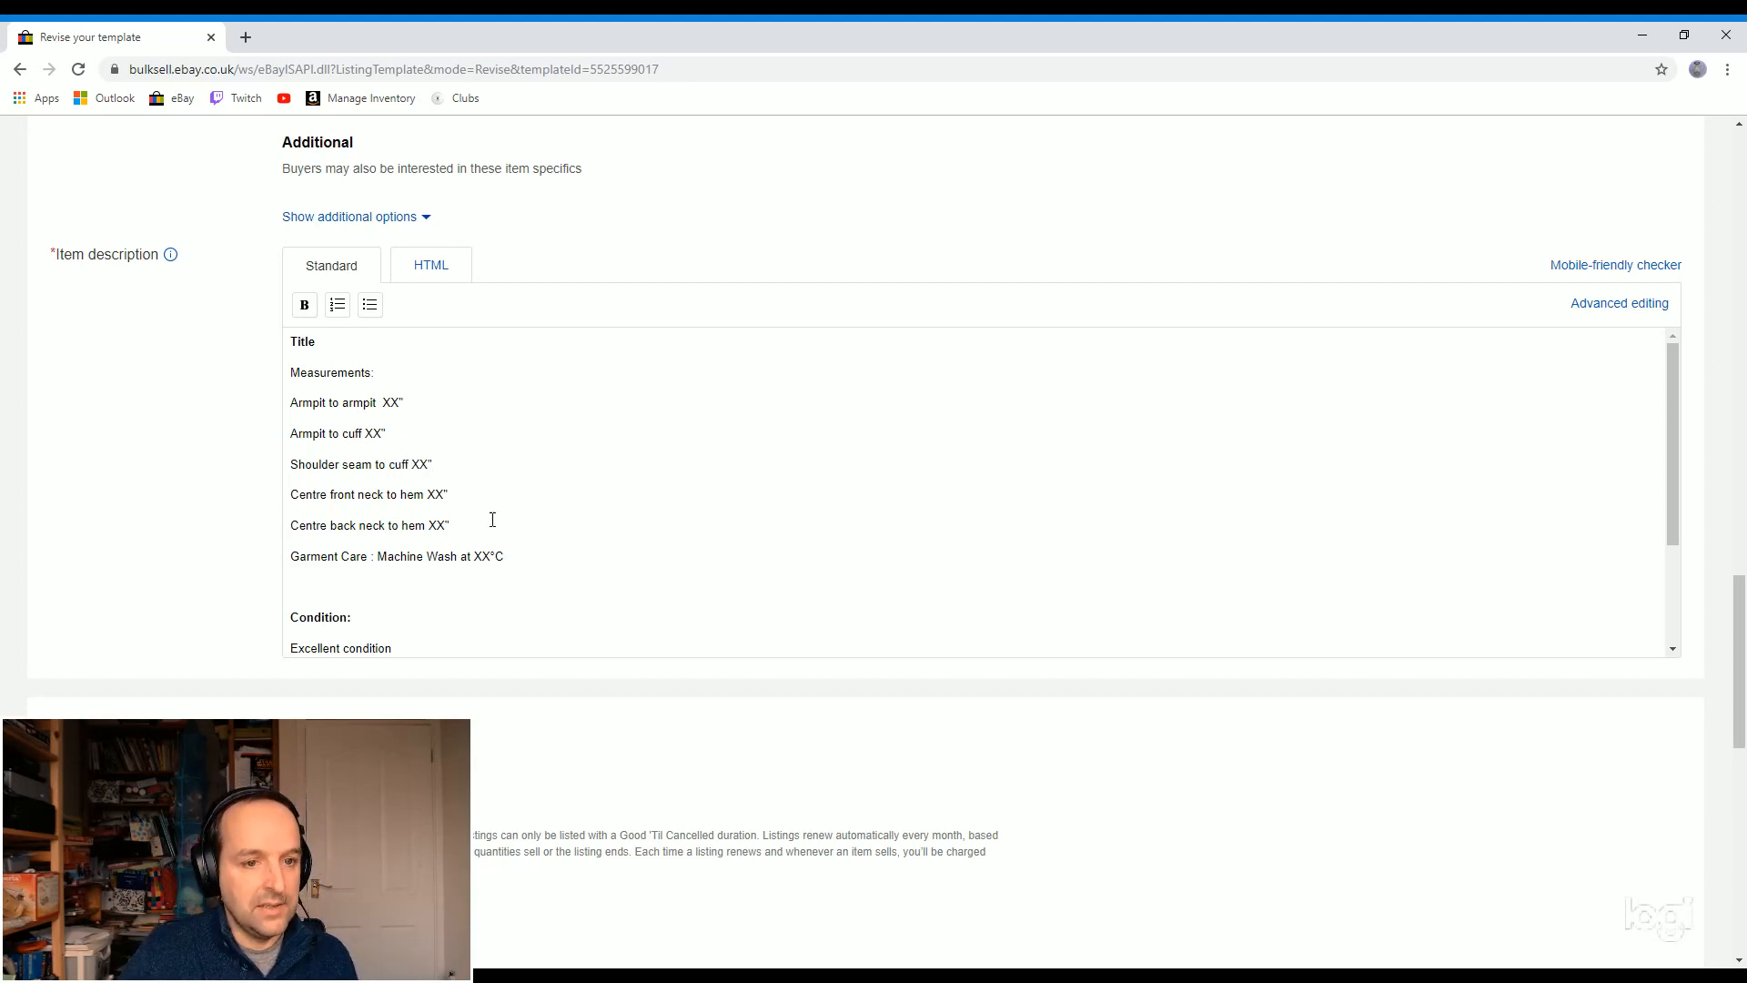
Step: Check the Ladies Jumper template's selling and delivery details, then save it and return to the template list
scroll(218, 519, down, 3)
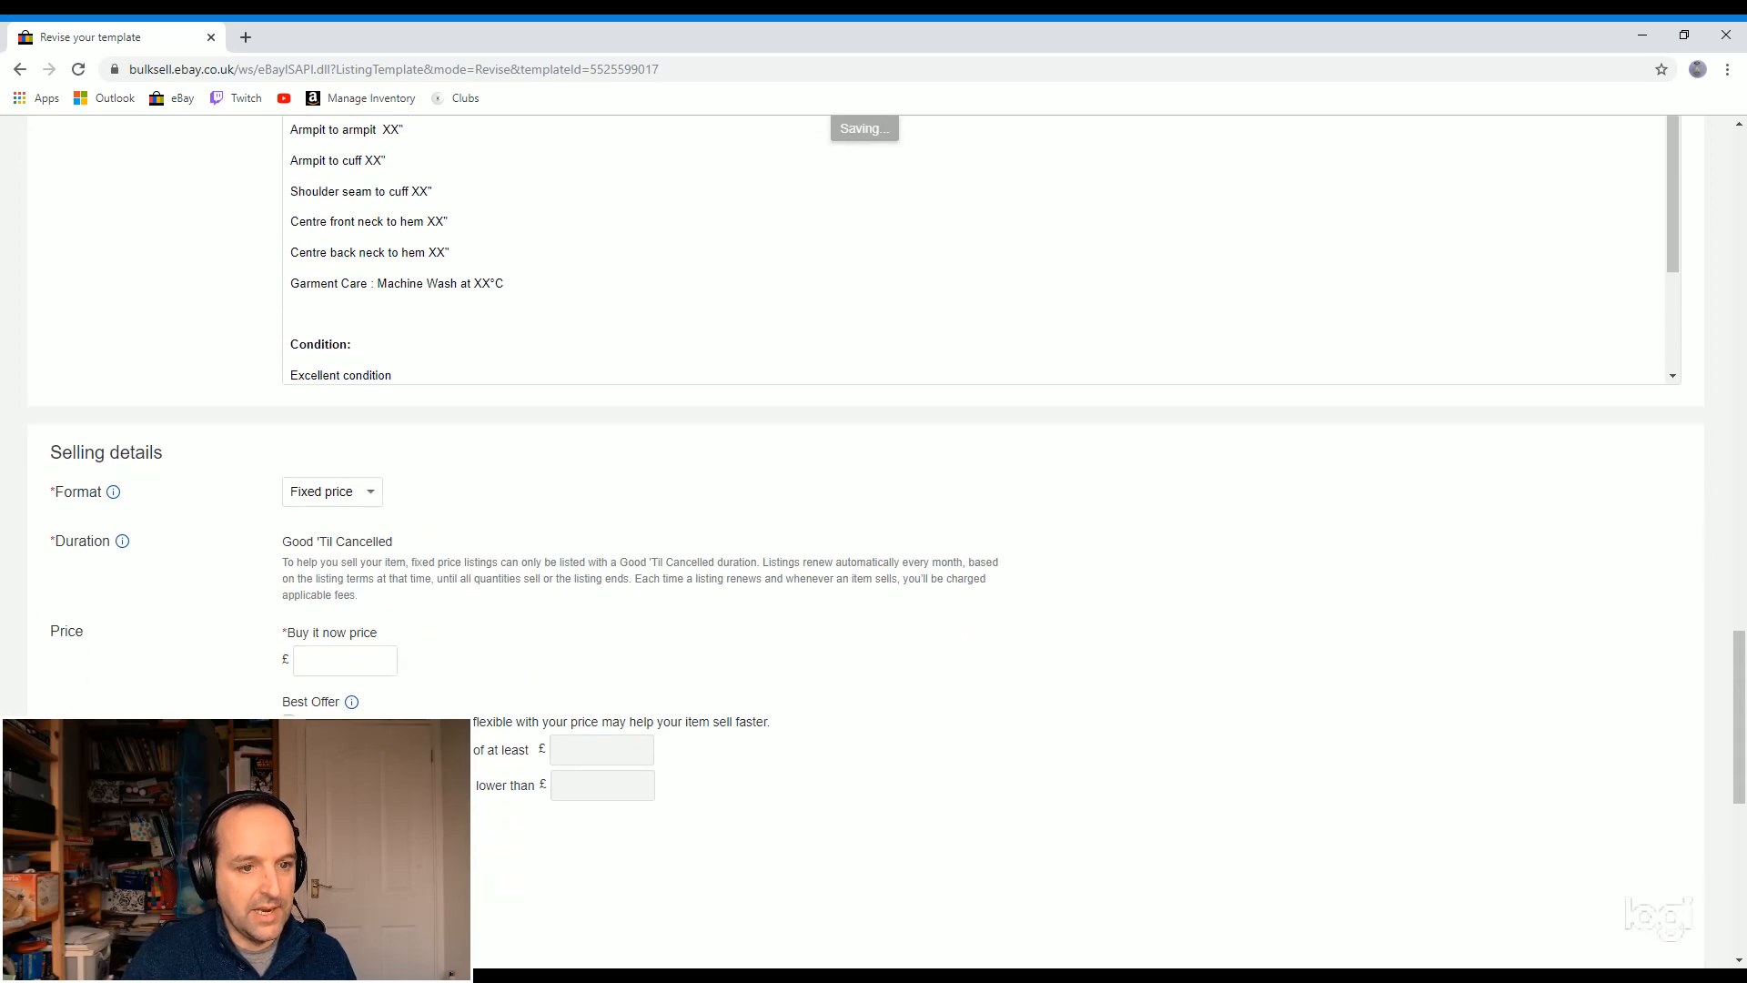
scroll(443, 587, down, 7)
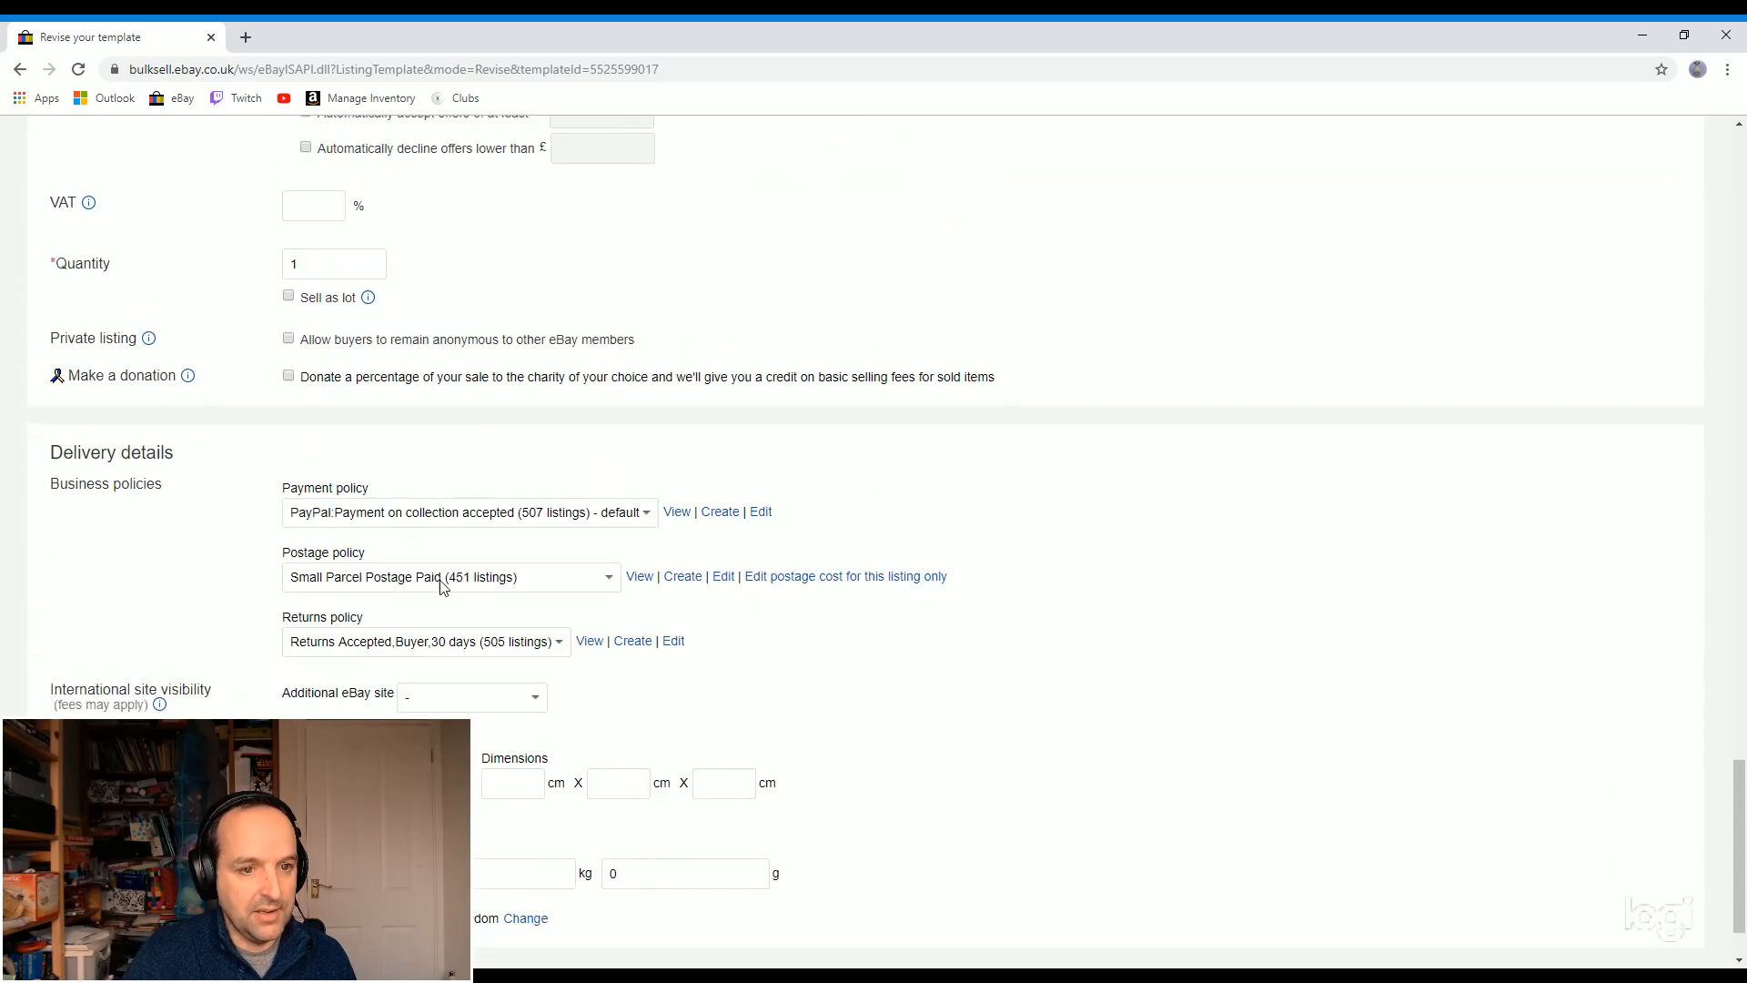
scroll(417, 708, down, 1)
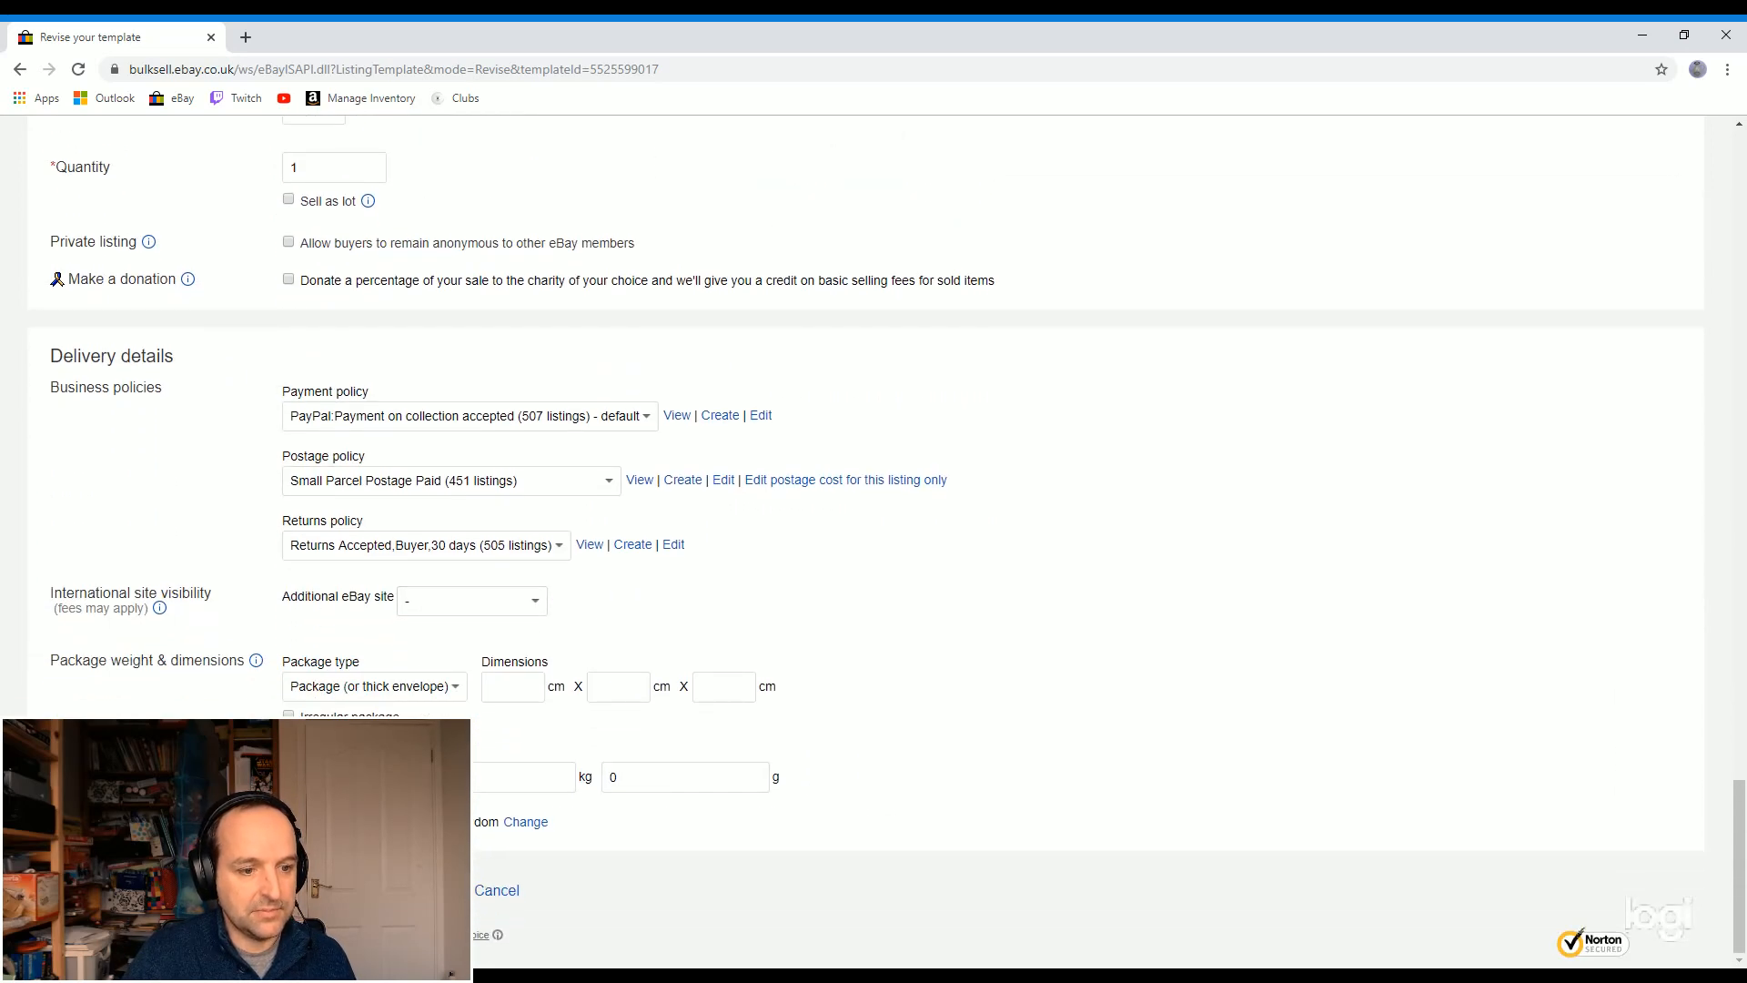
click(341, 890)
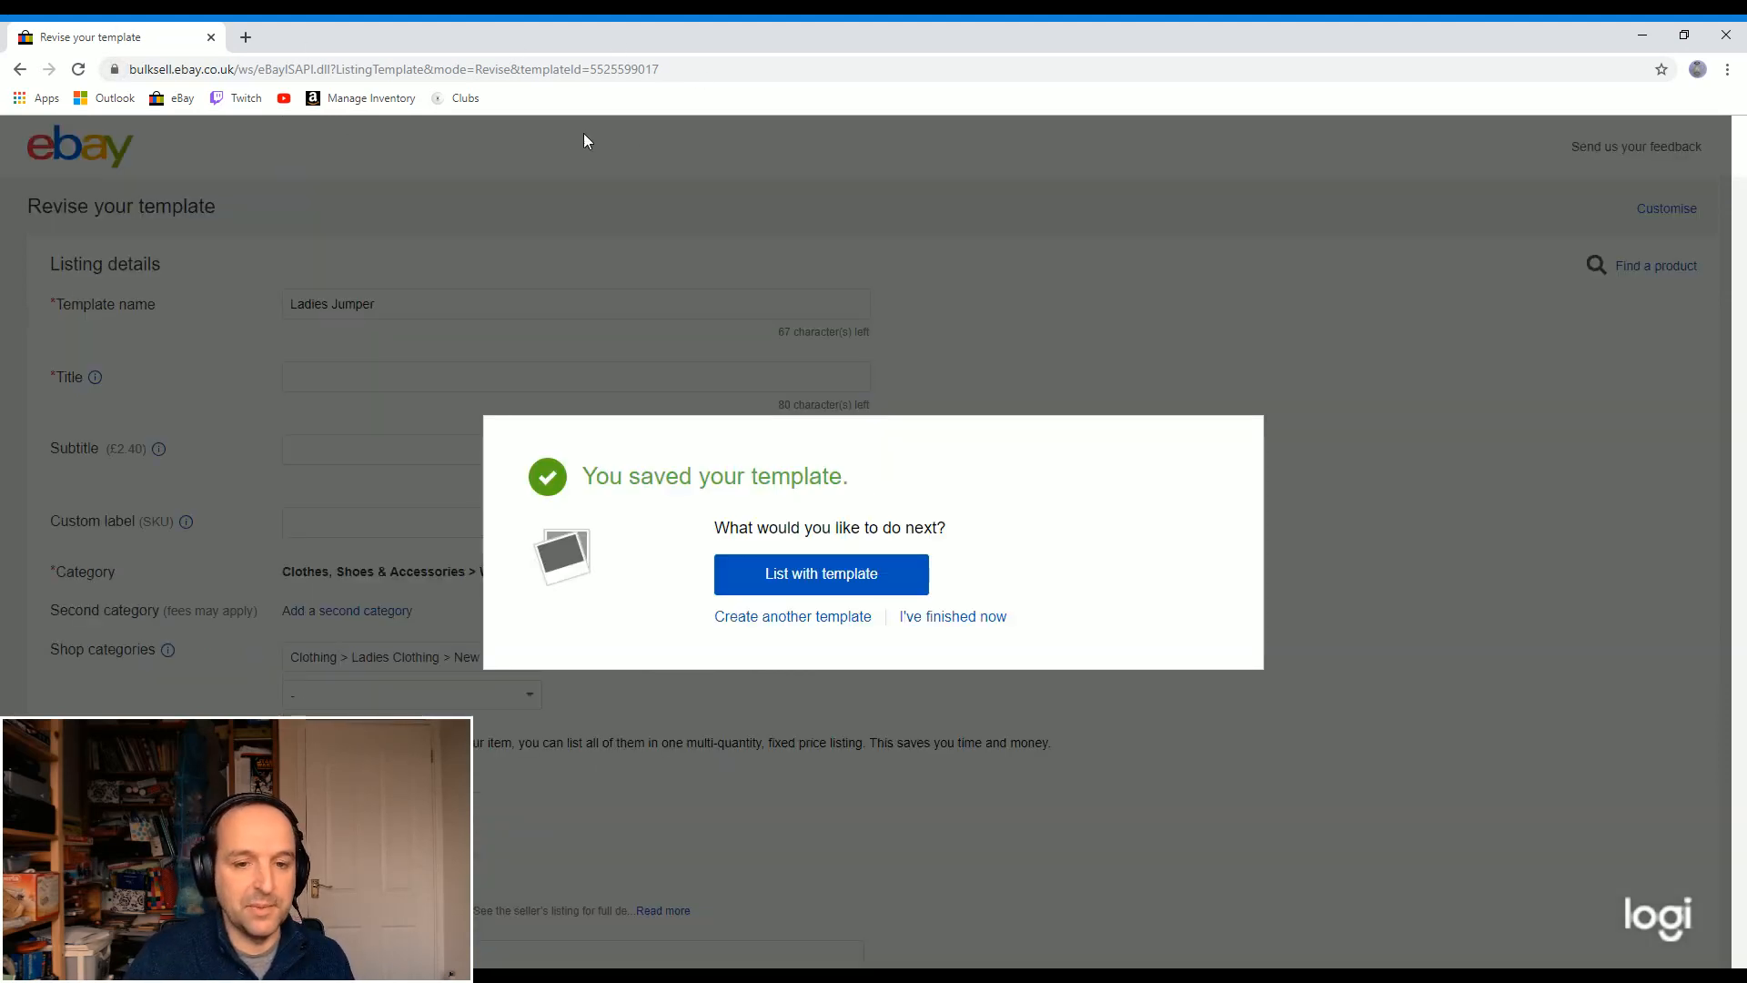
click(946, 619)
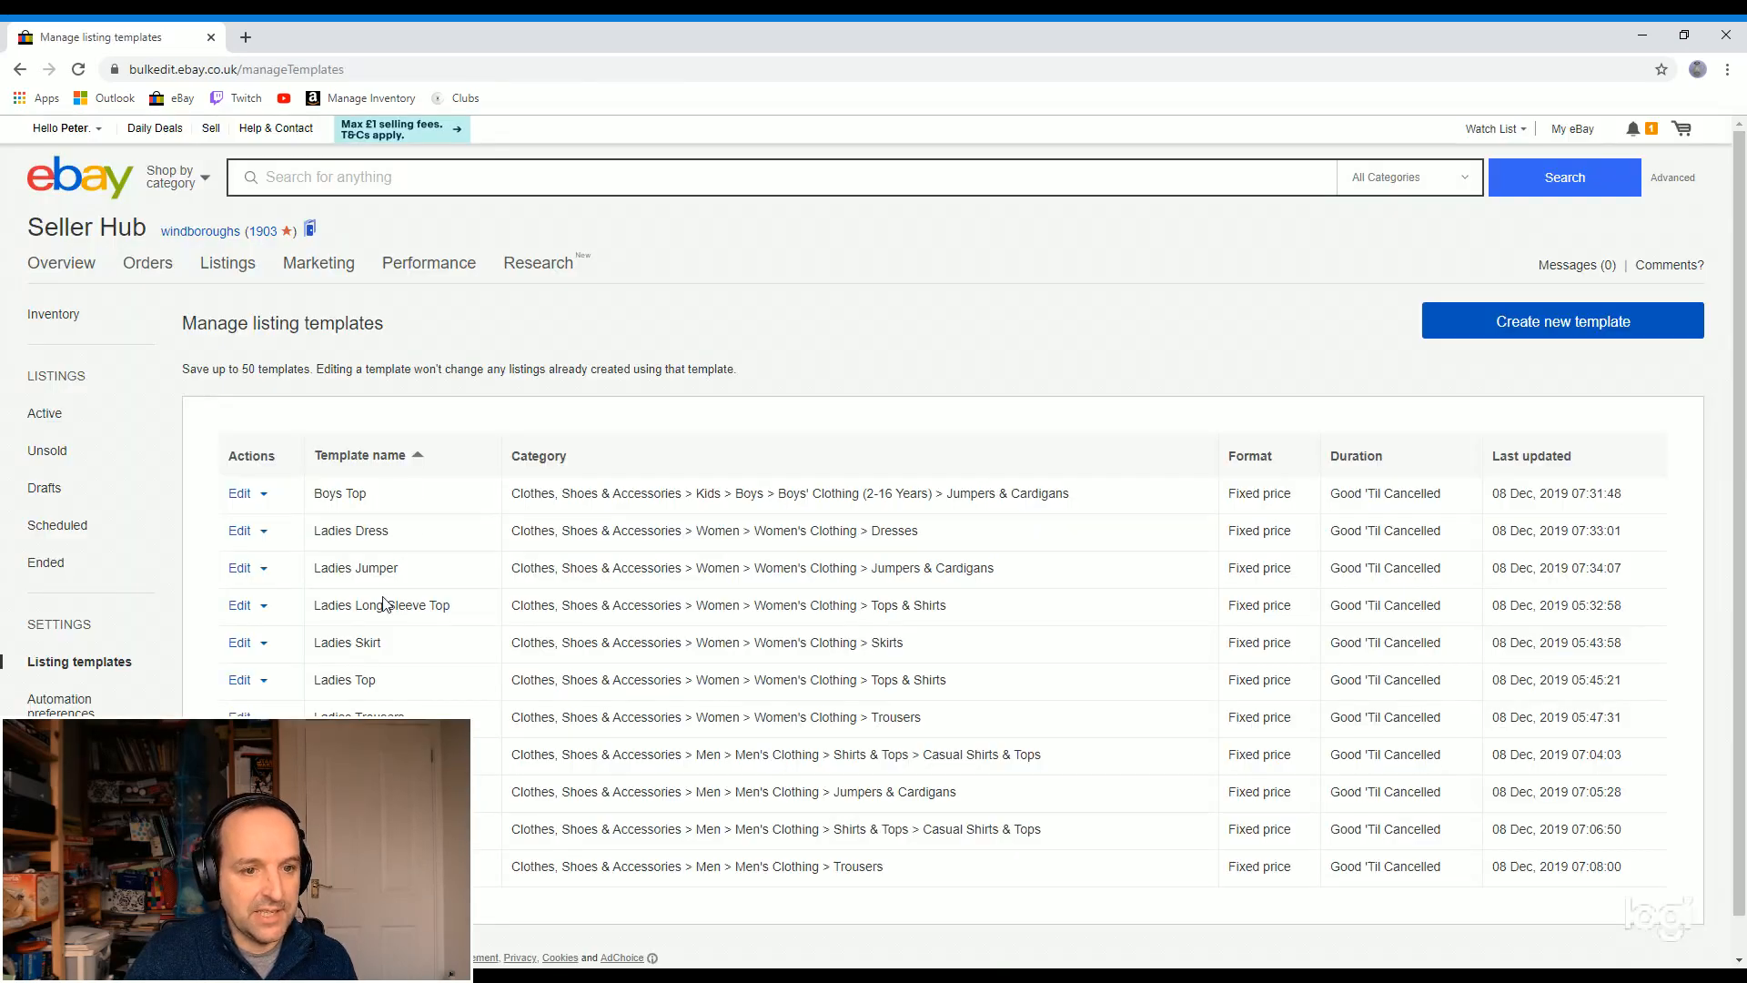
Step: Open the Ladies Long Sleeve Top template for editing and review its condition, item specifics and description measurements
click(238, 607)
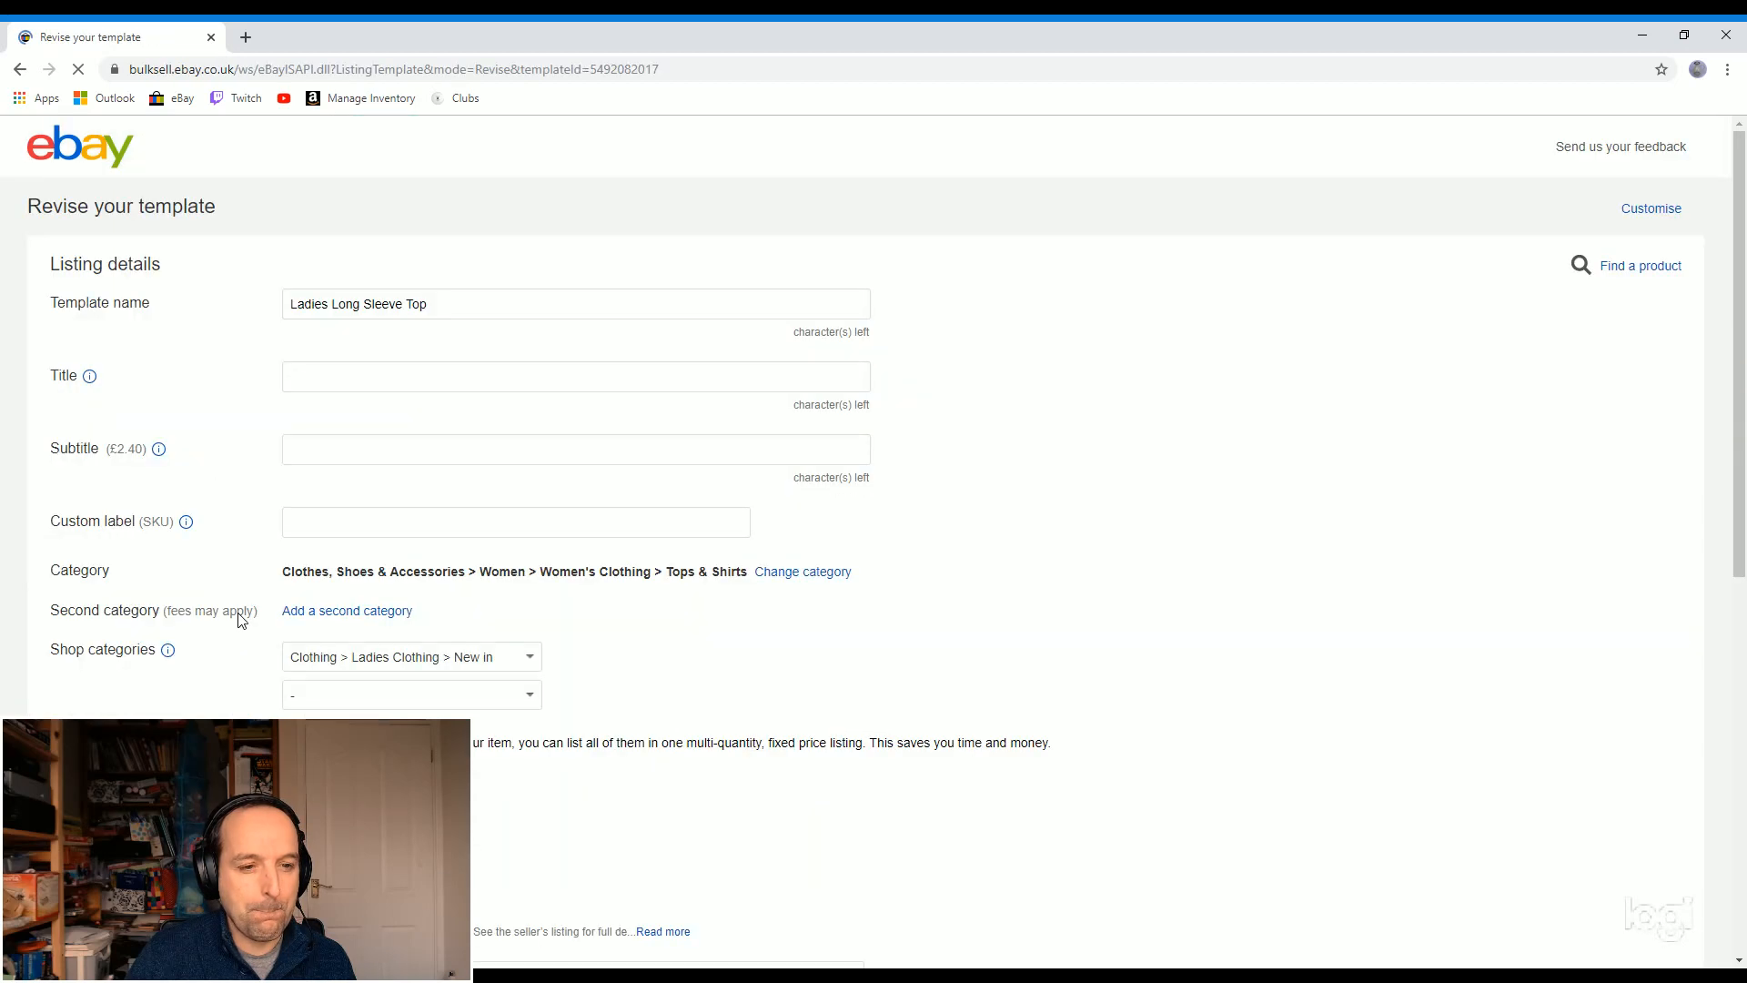
scroll(416, 557, down, 5)
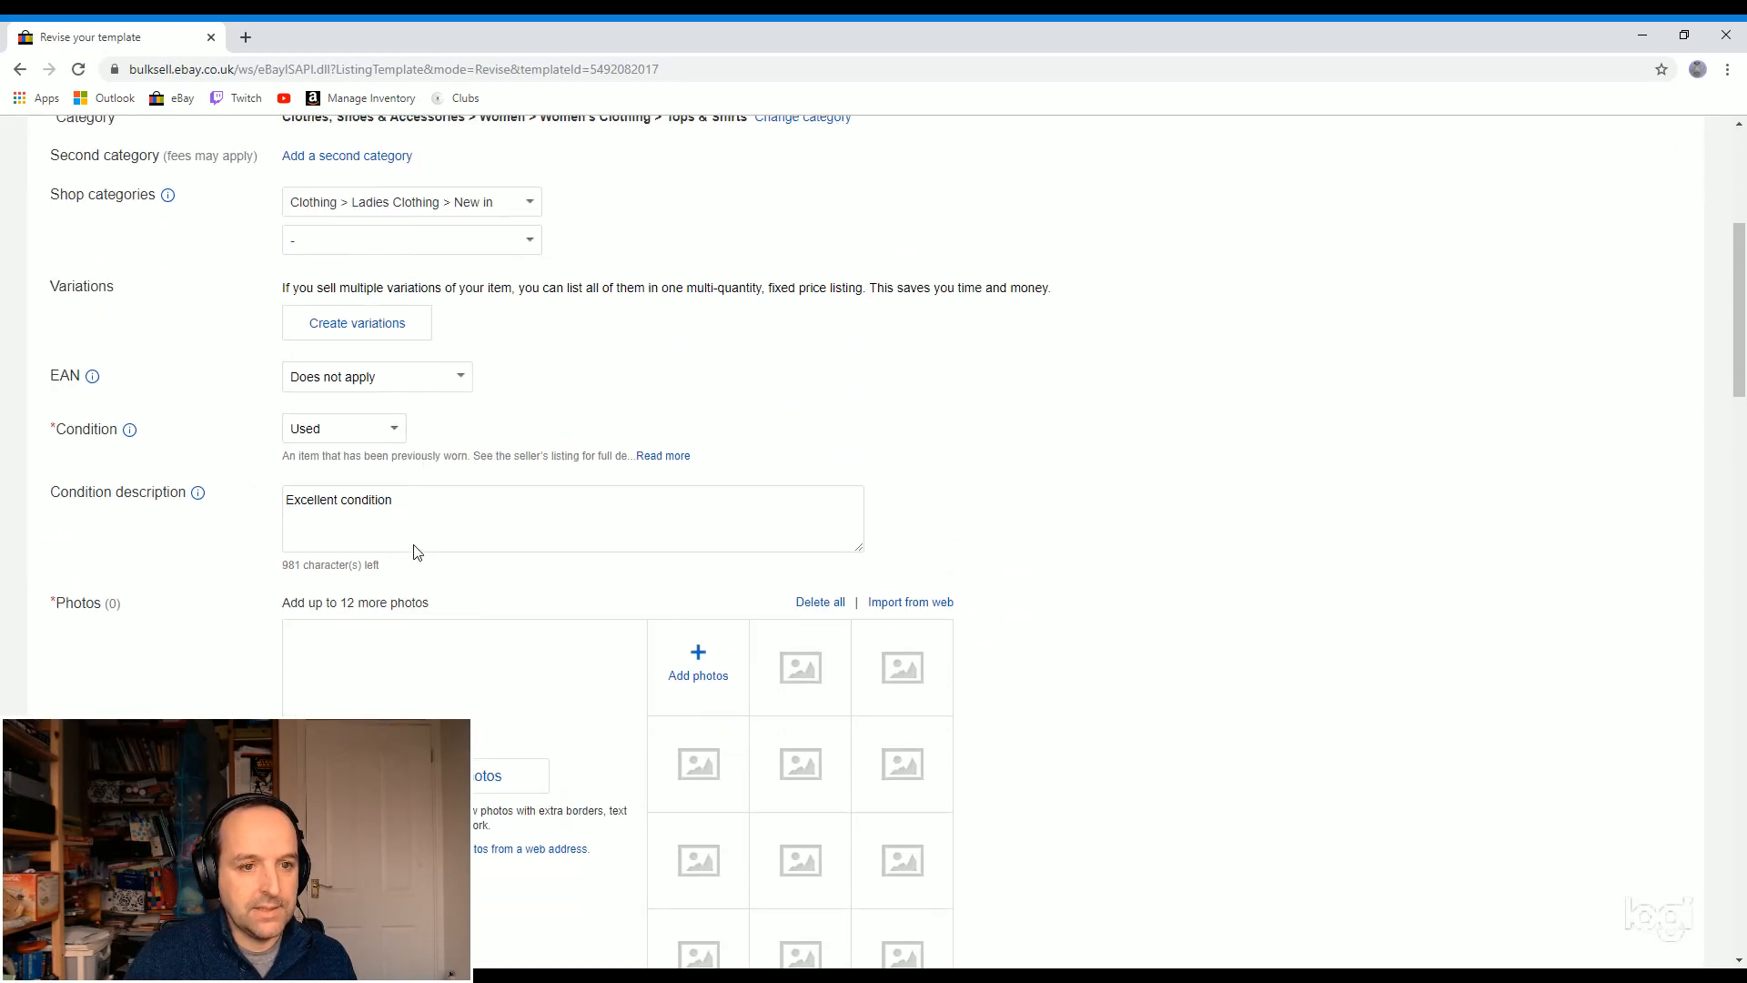
scroll(379, 554, down, 4)
scroll(380, 554, down, 4)
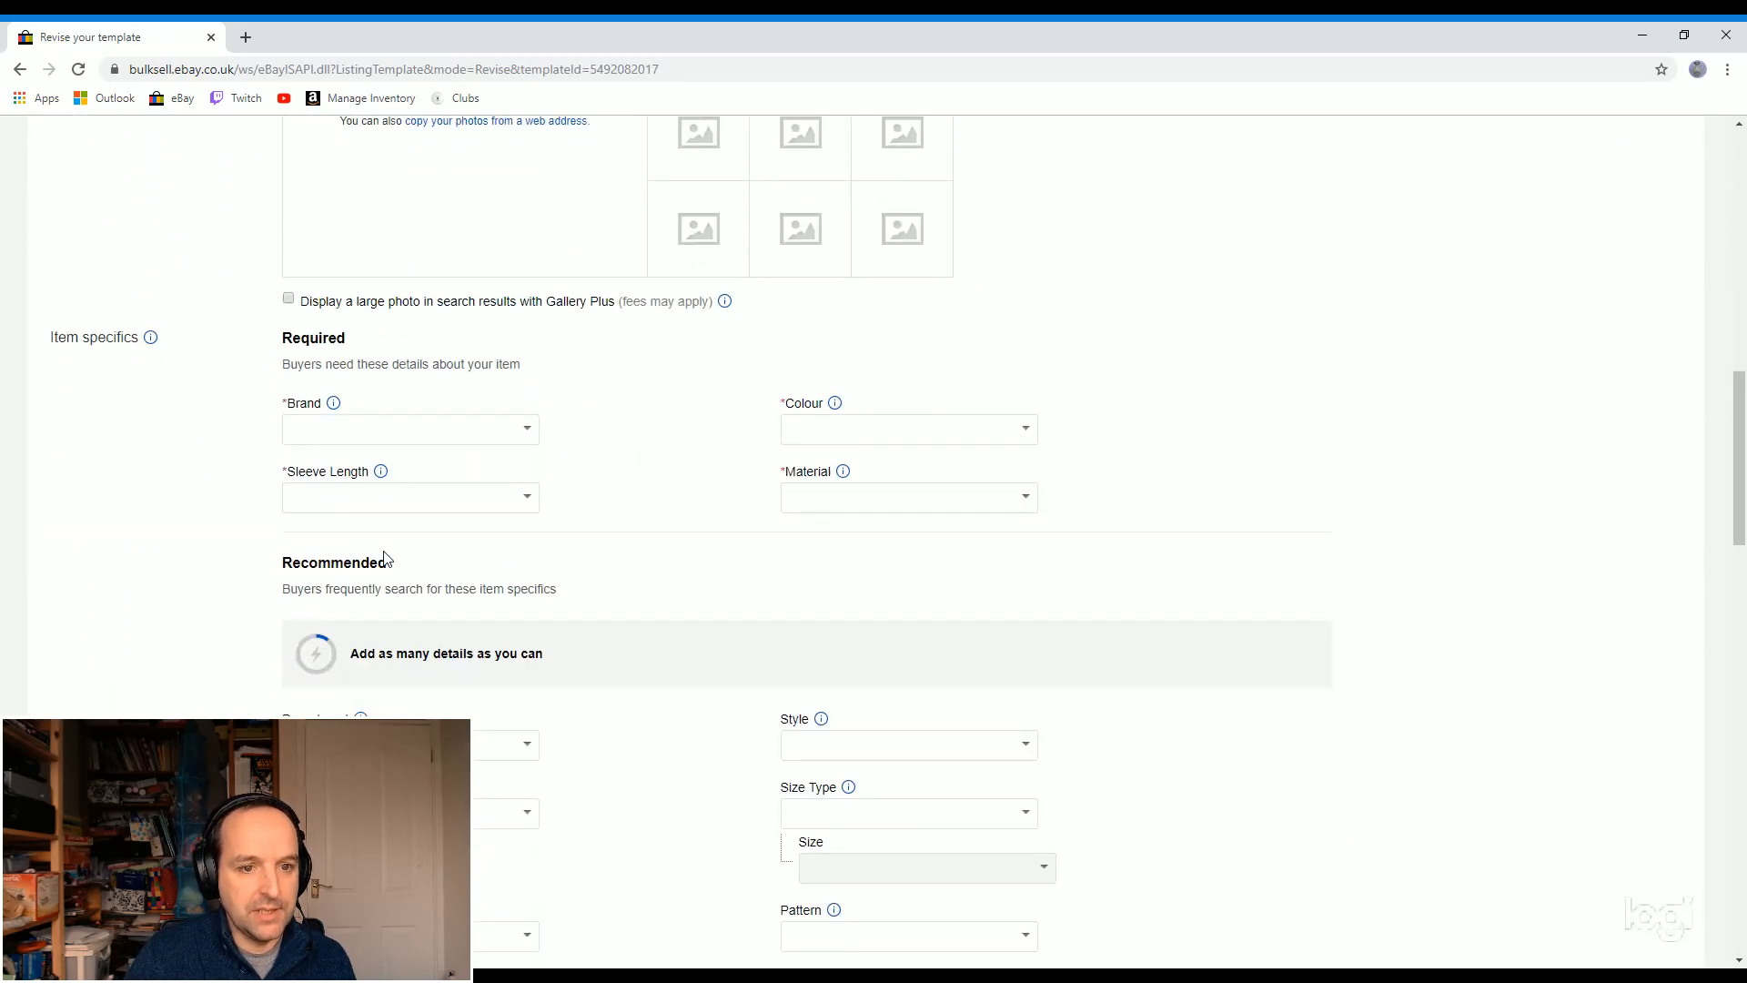
scroll(376, 557, down, 4)
scroll(405, 591, down, 7)
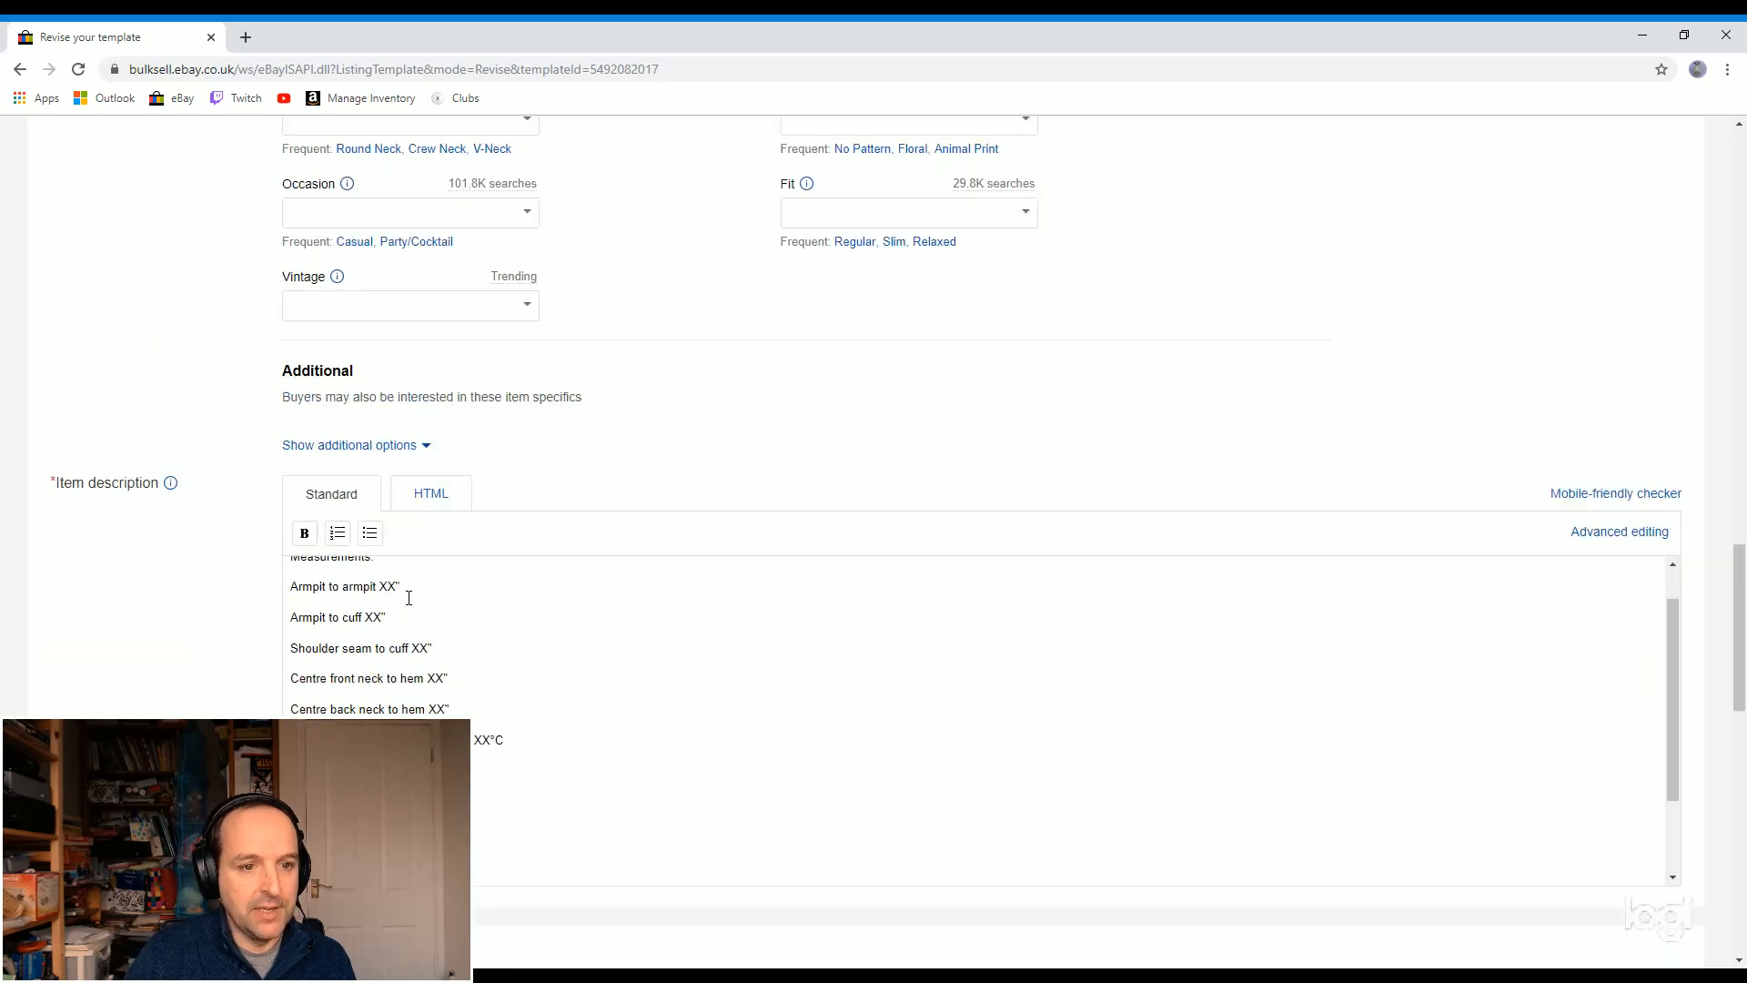
scroll(424, 601, up, 3)
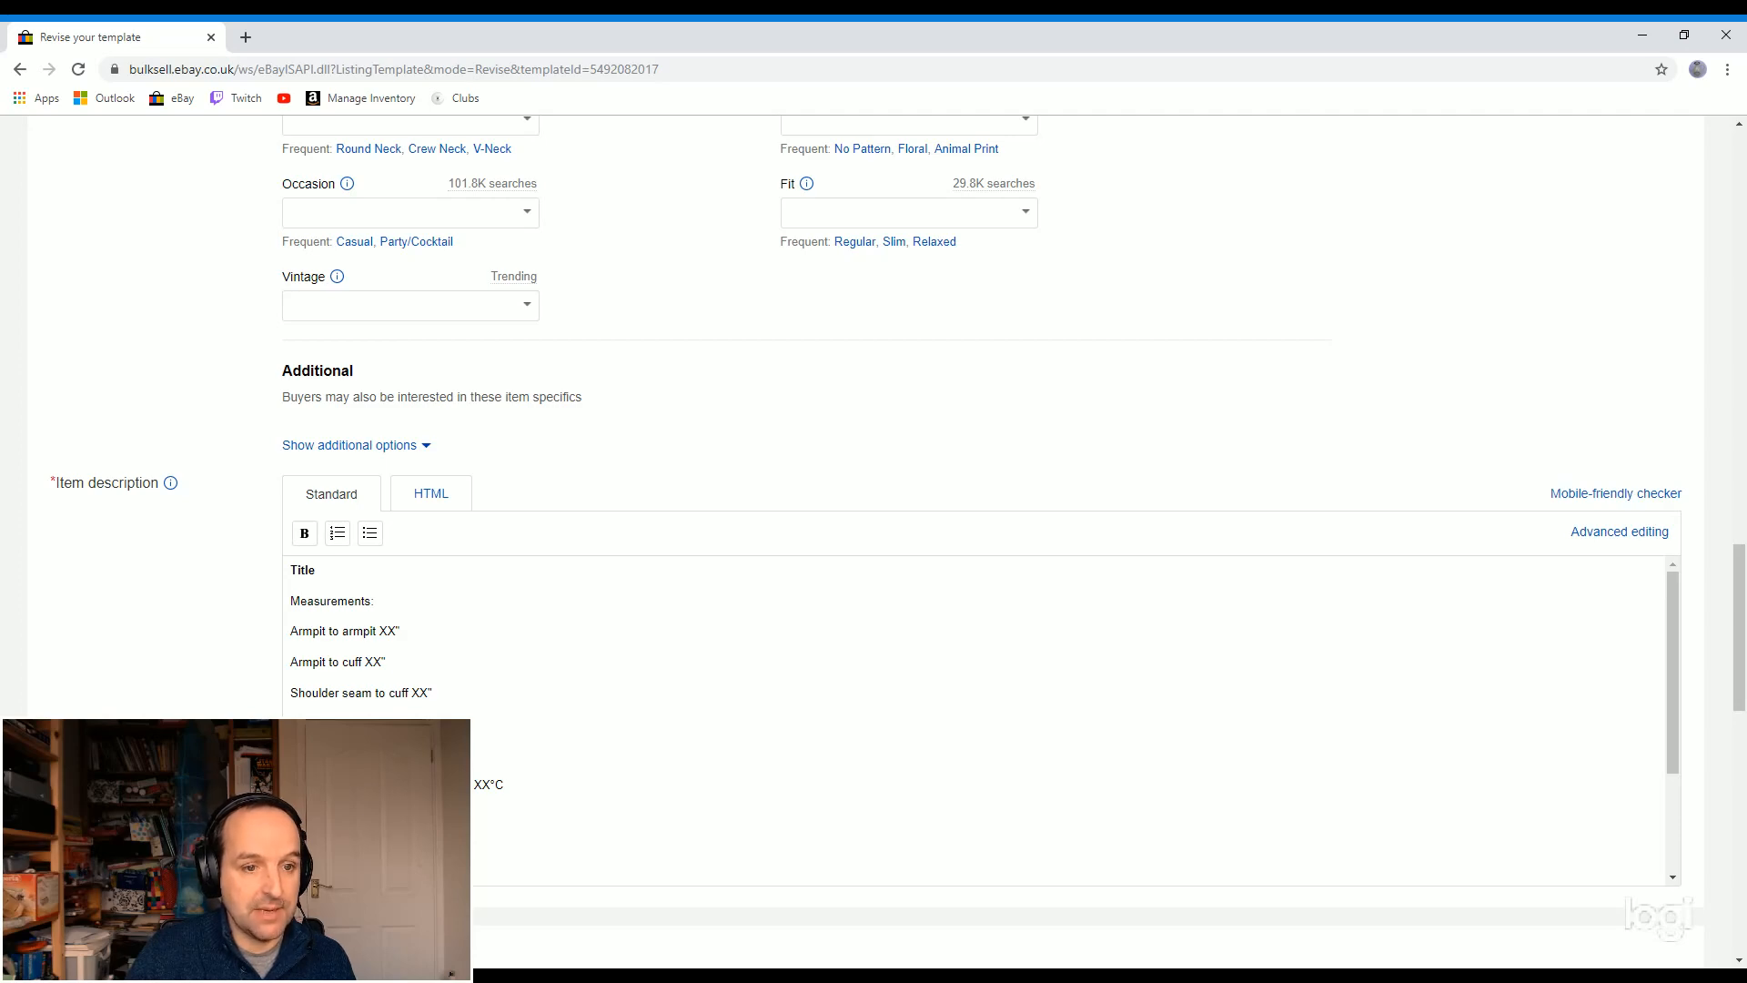
Step: Check the Ladies Long Sleeve Top template's delivery policies, then save it and return to the template list
scroll(874, 546, down, 13)
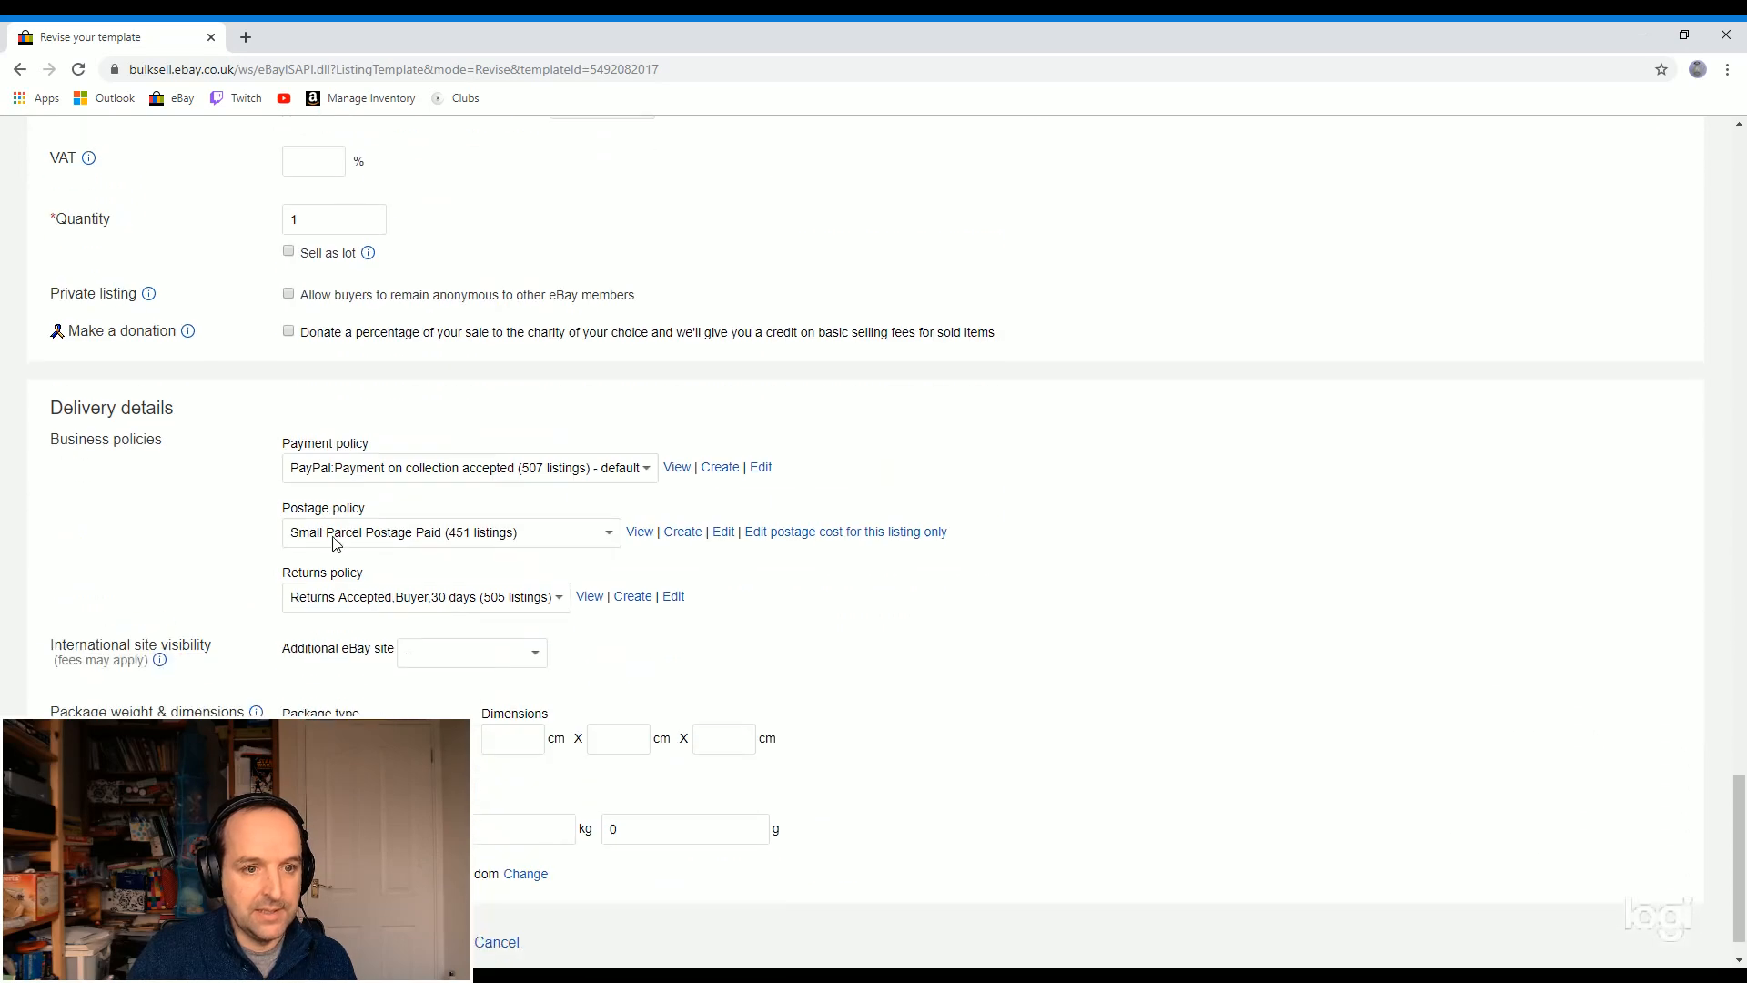
scroll(874, 546, down, 1)
click(118, 890)
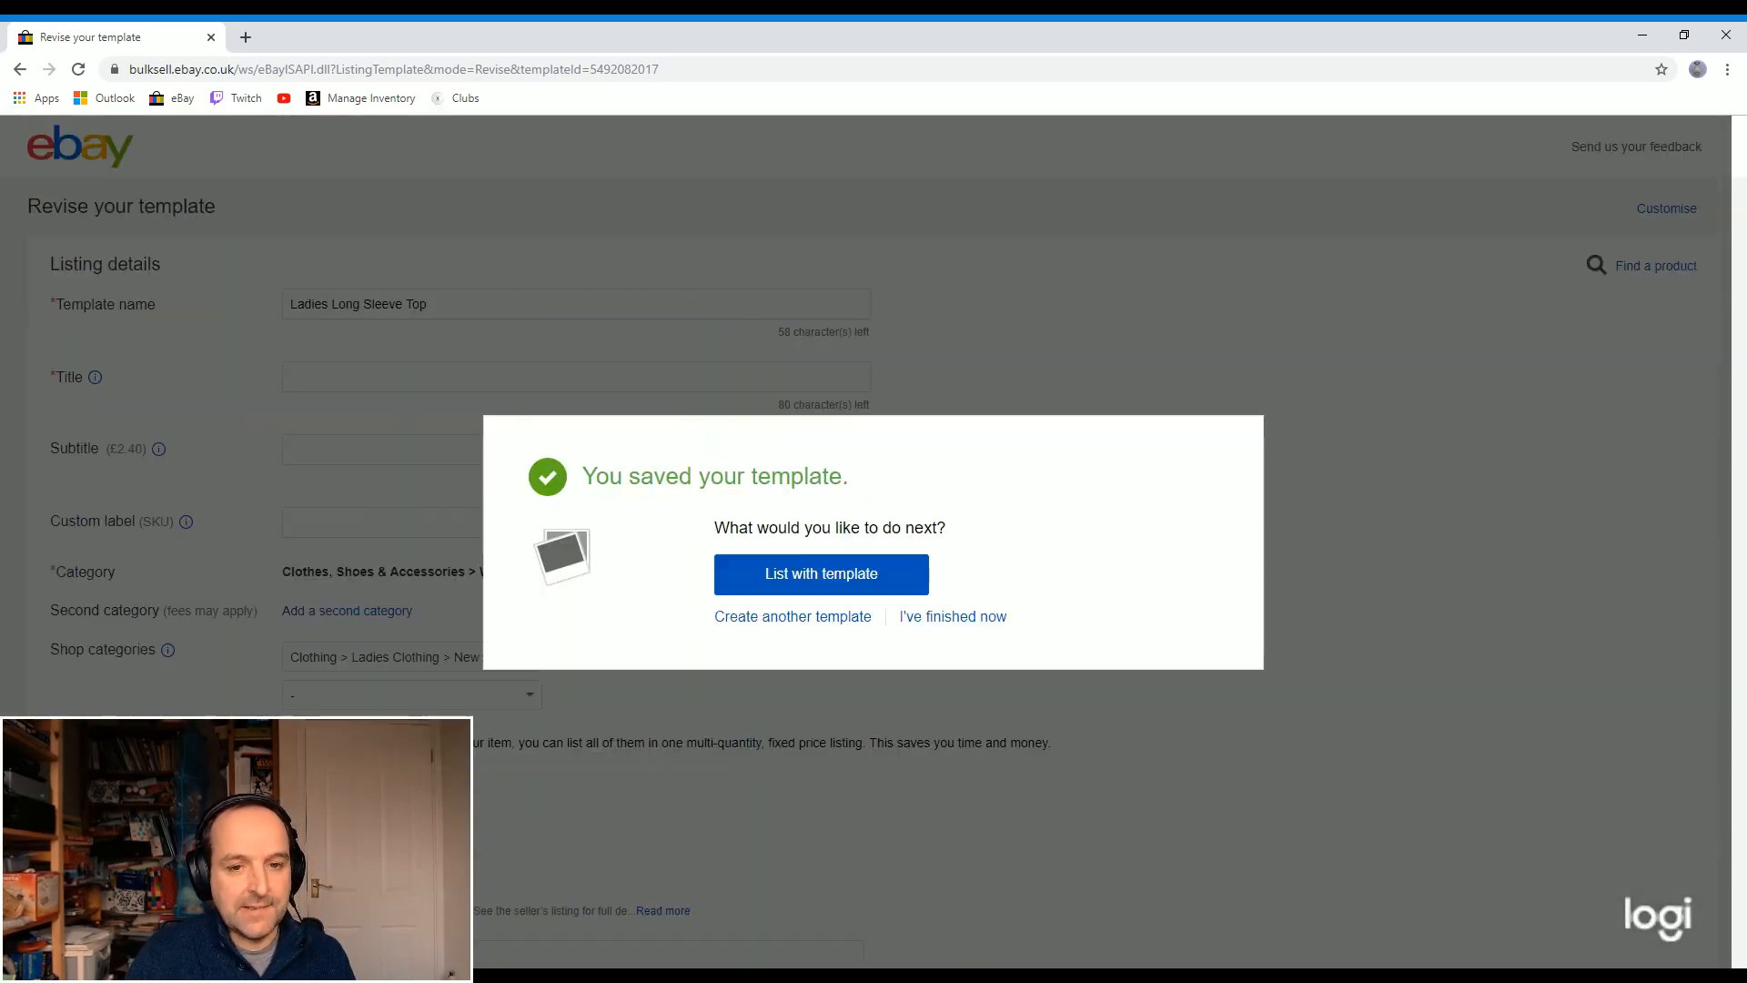
click(951, 614)
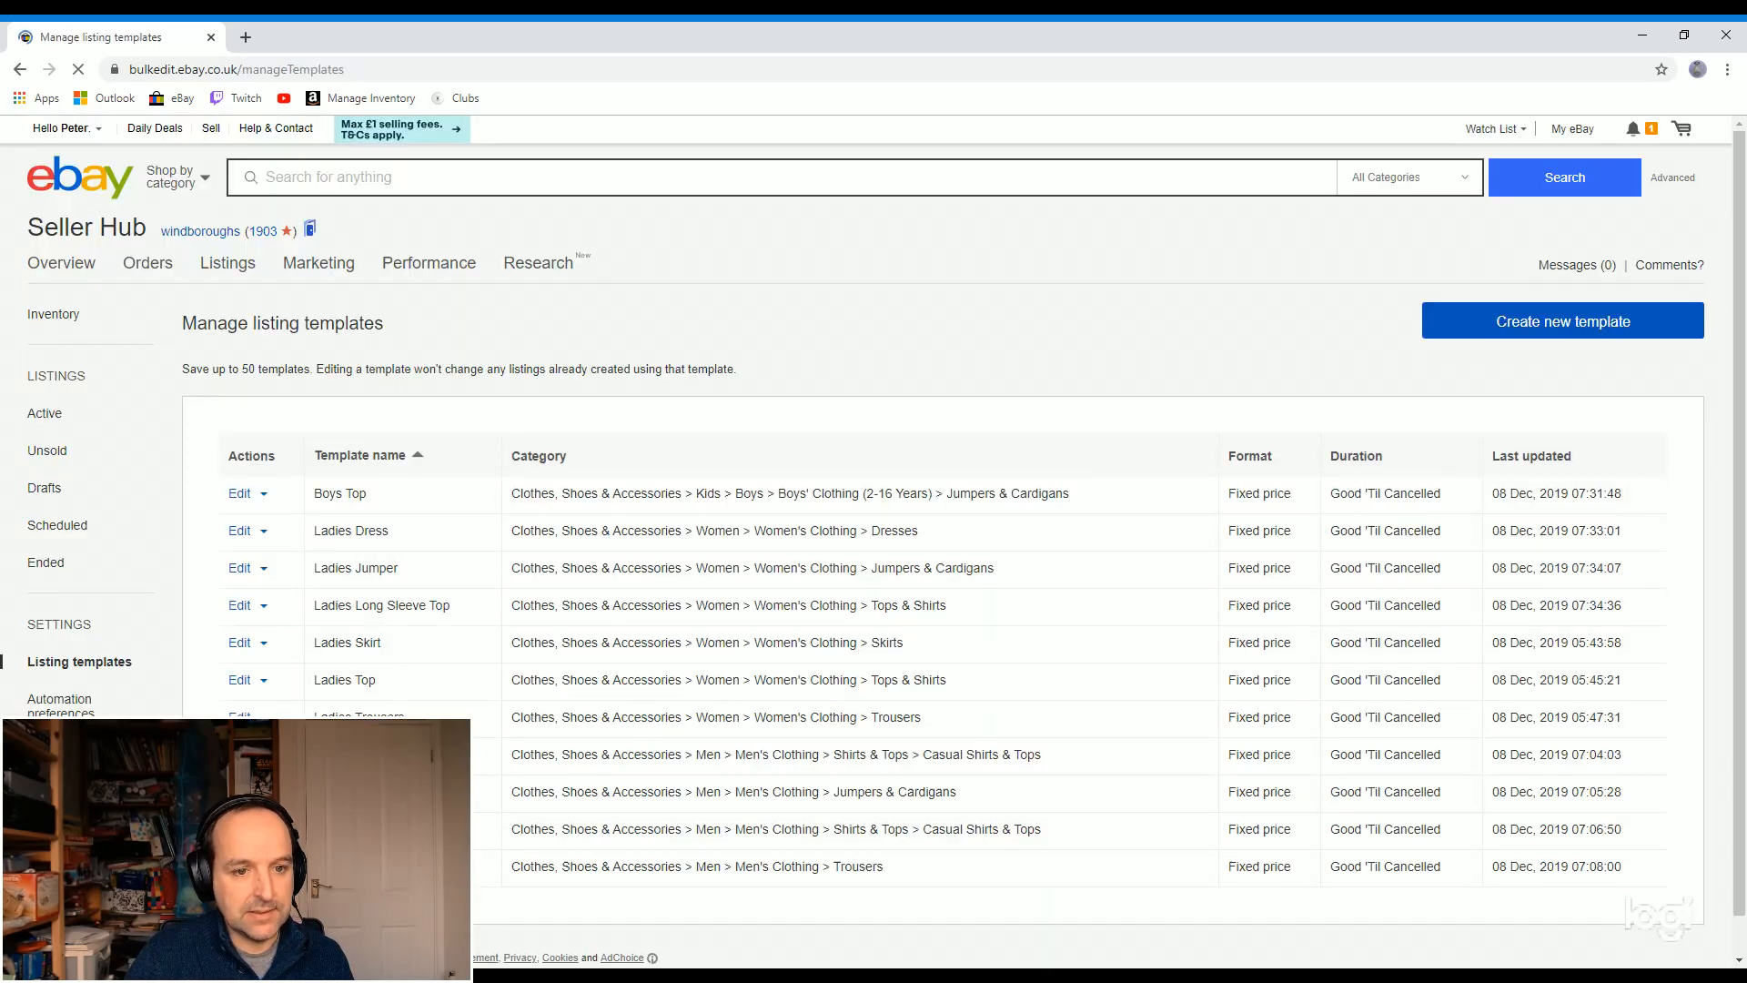
Step: Open the Ladies Skirt template for editing and review its categories, condition, photos and item specifics
click(237, 644)
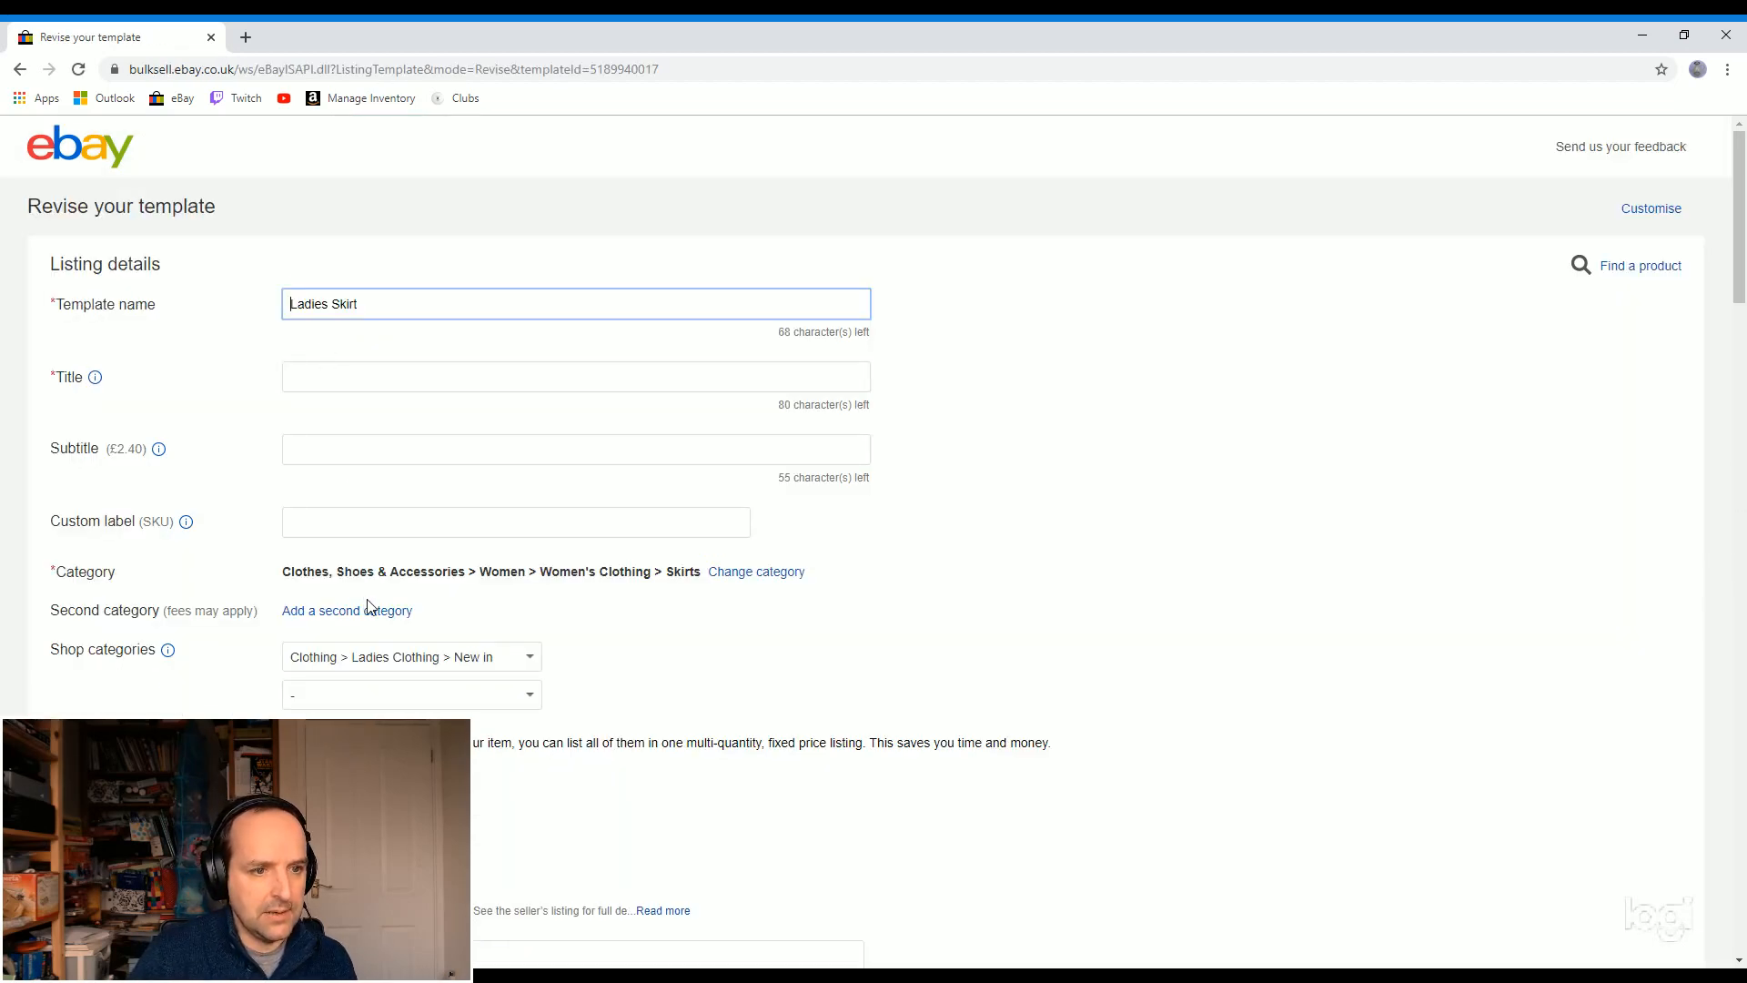
scroll(368, 607, down, 2)
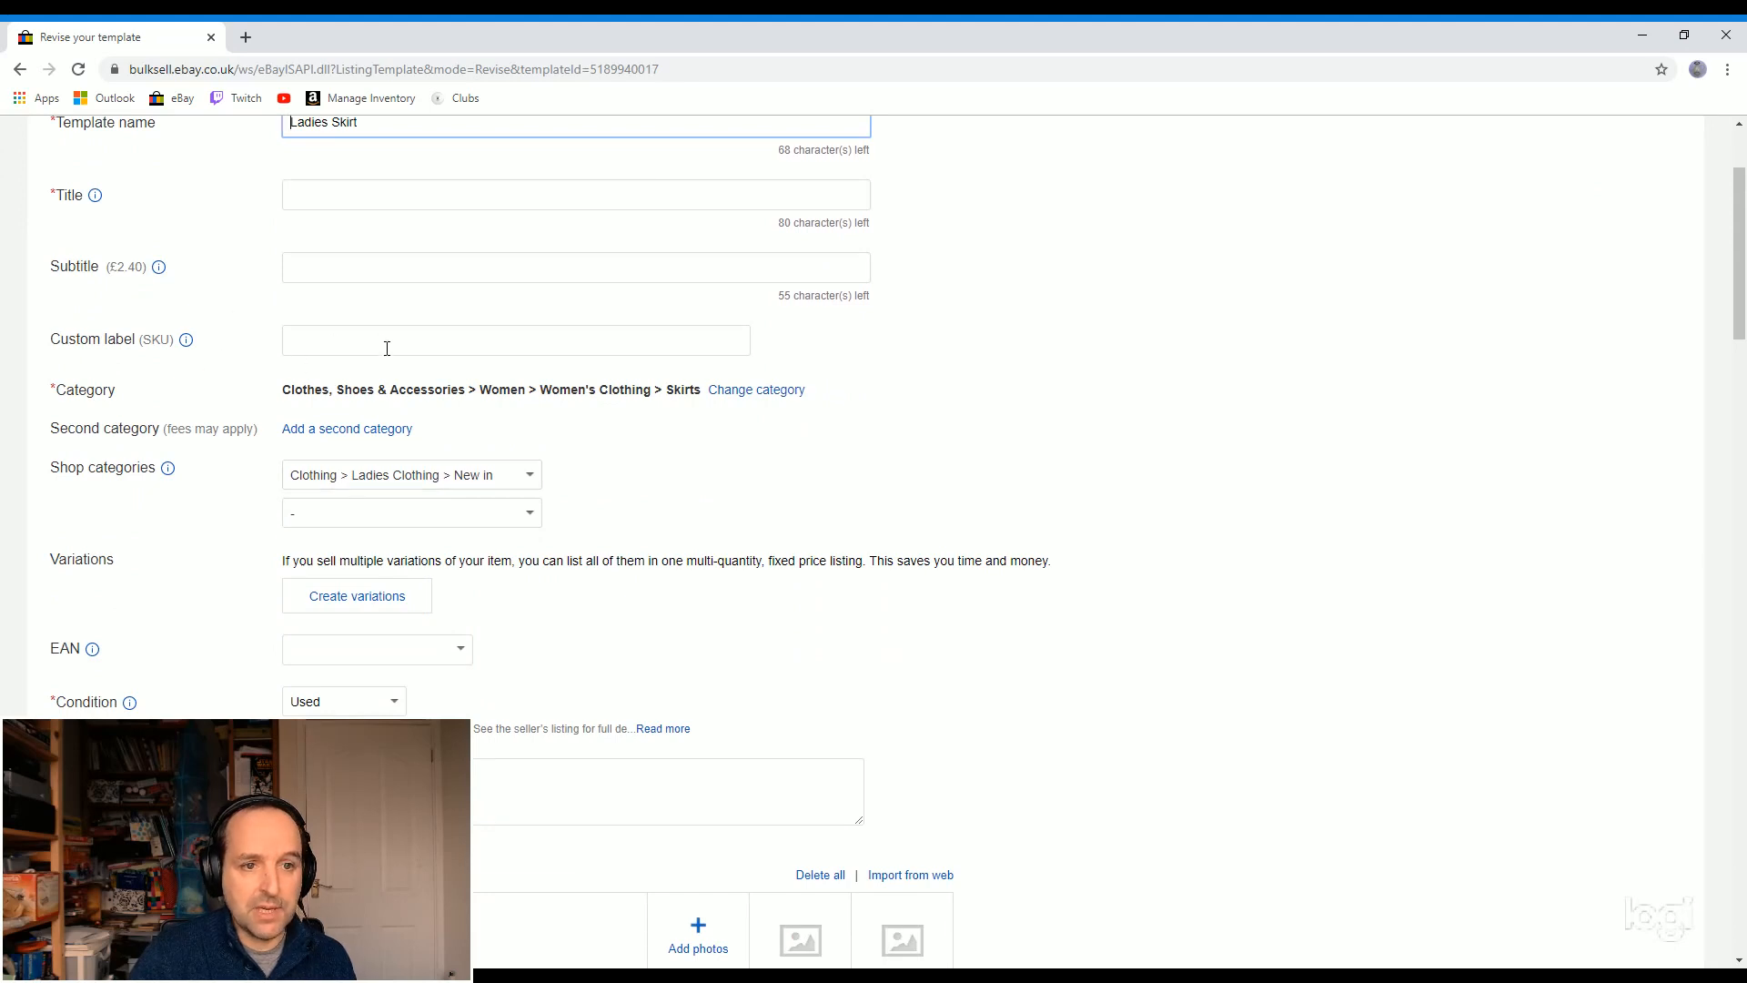
scroll(275, 590, down, 3)
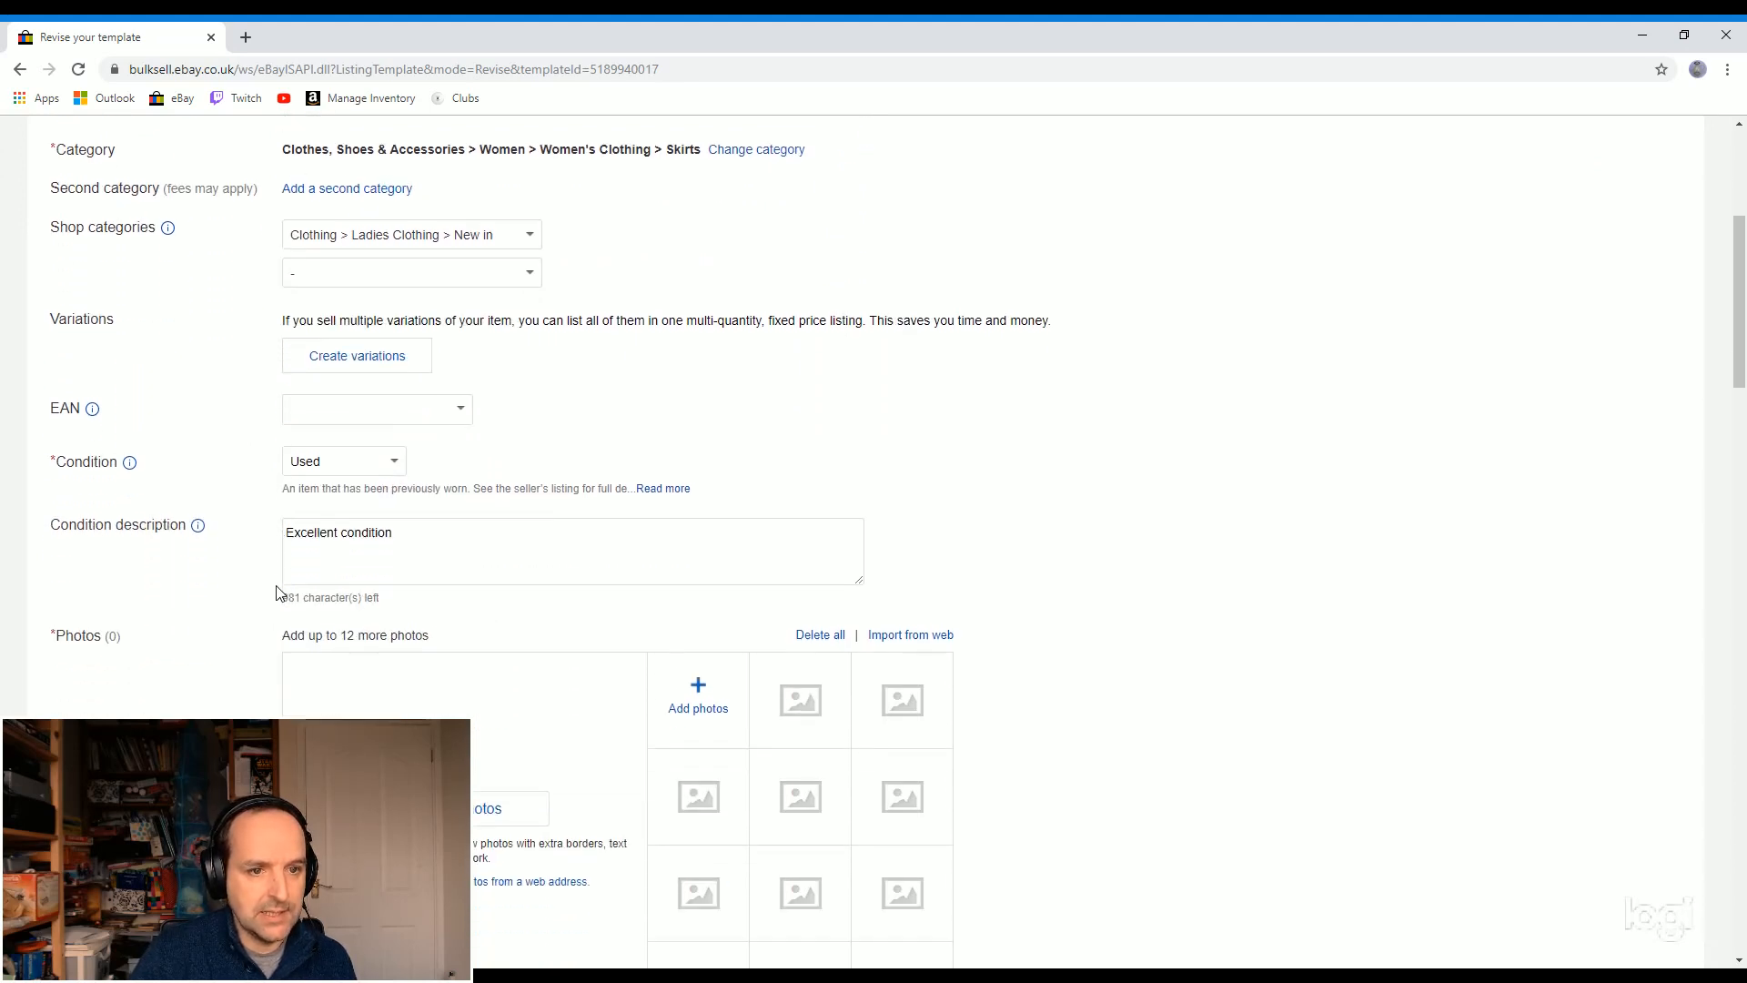
scroll(278, 592, down, 8)
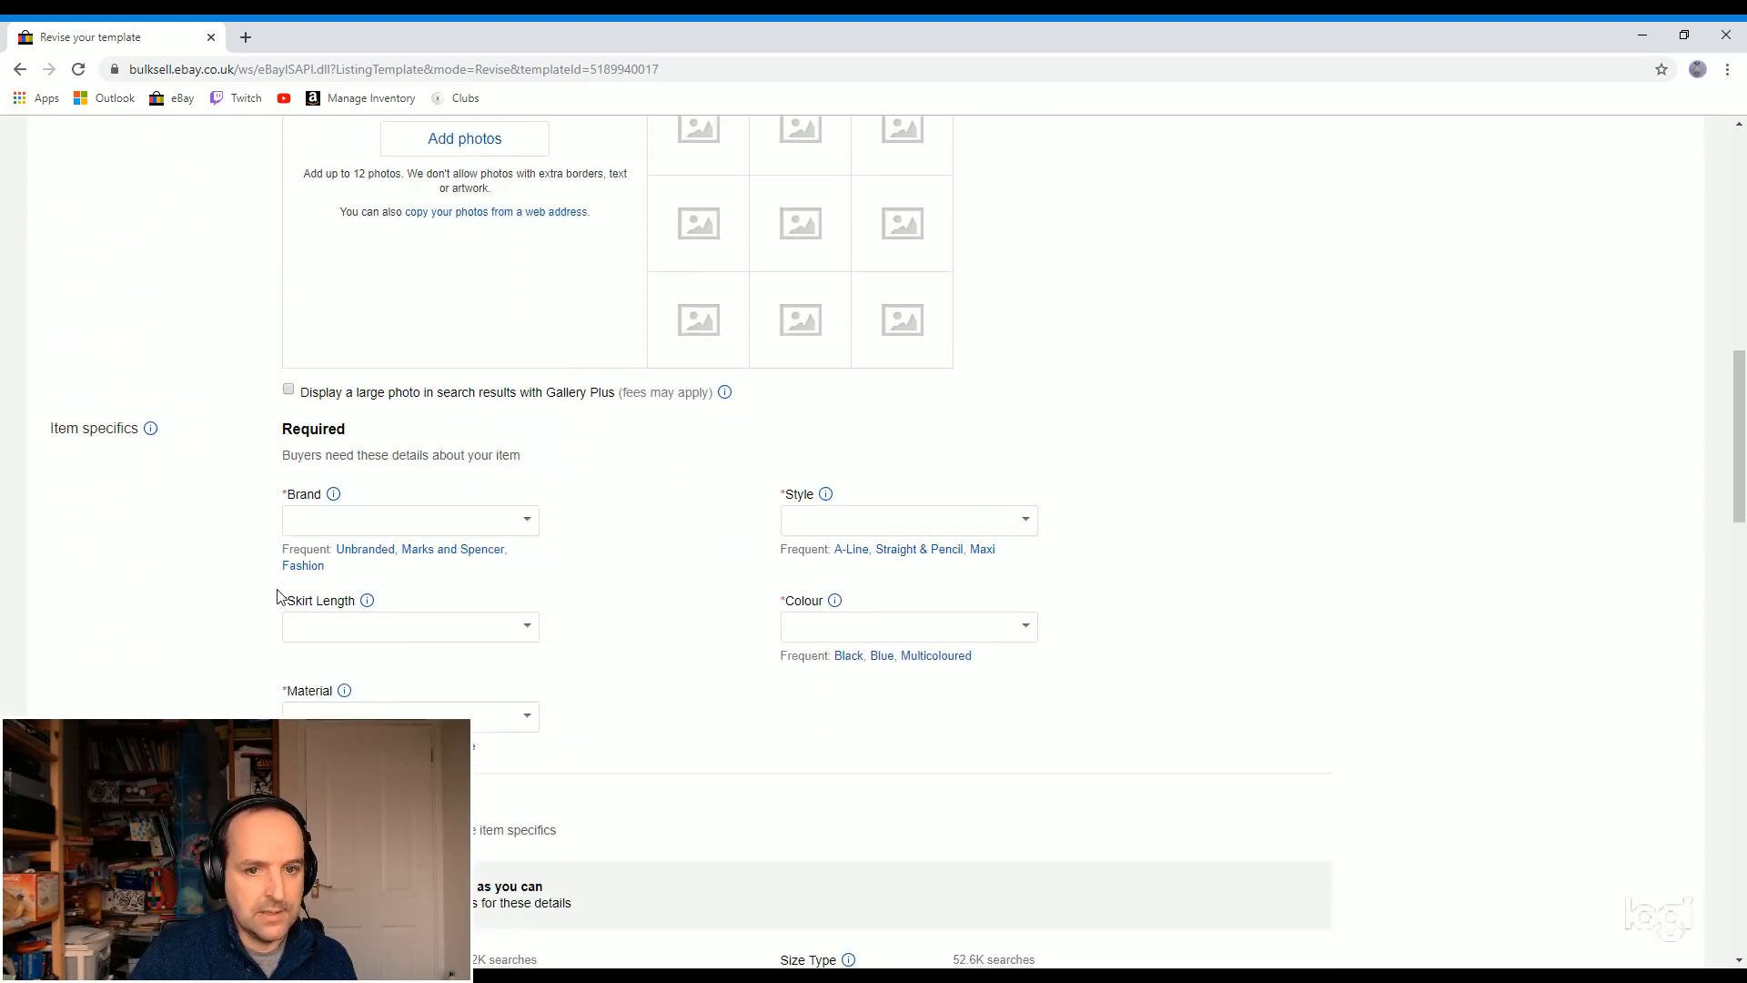
scroll(278, 596, down, 6)
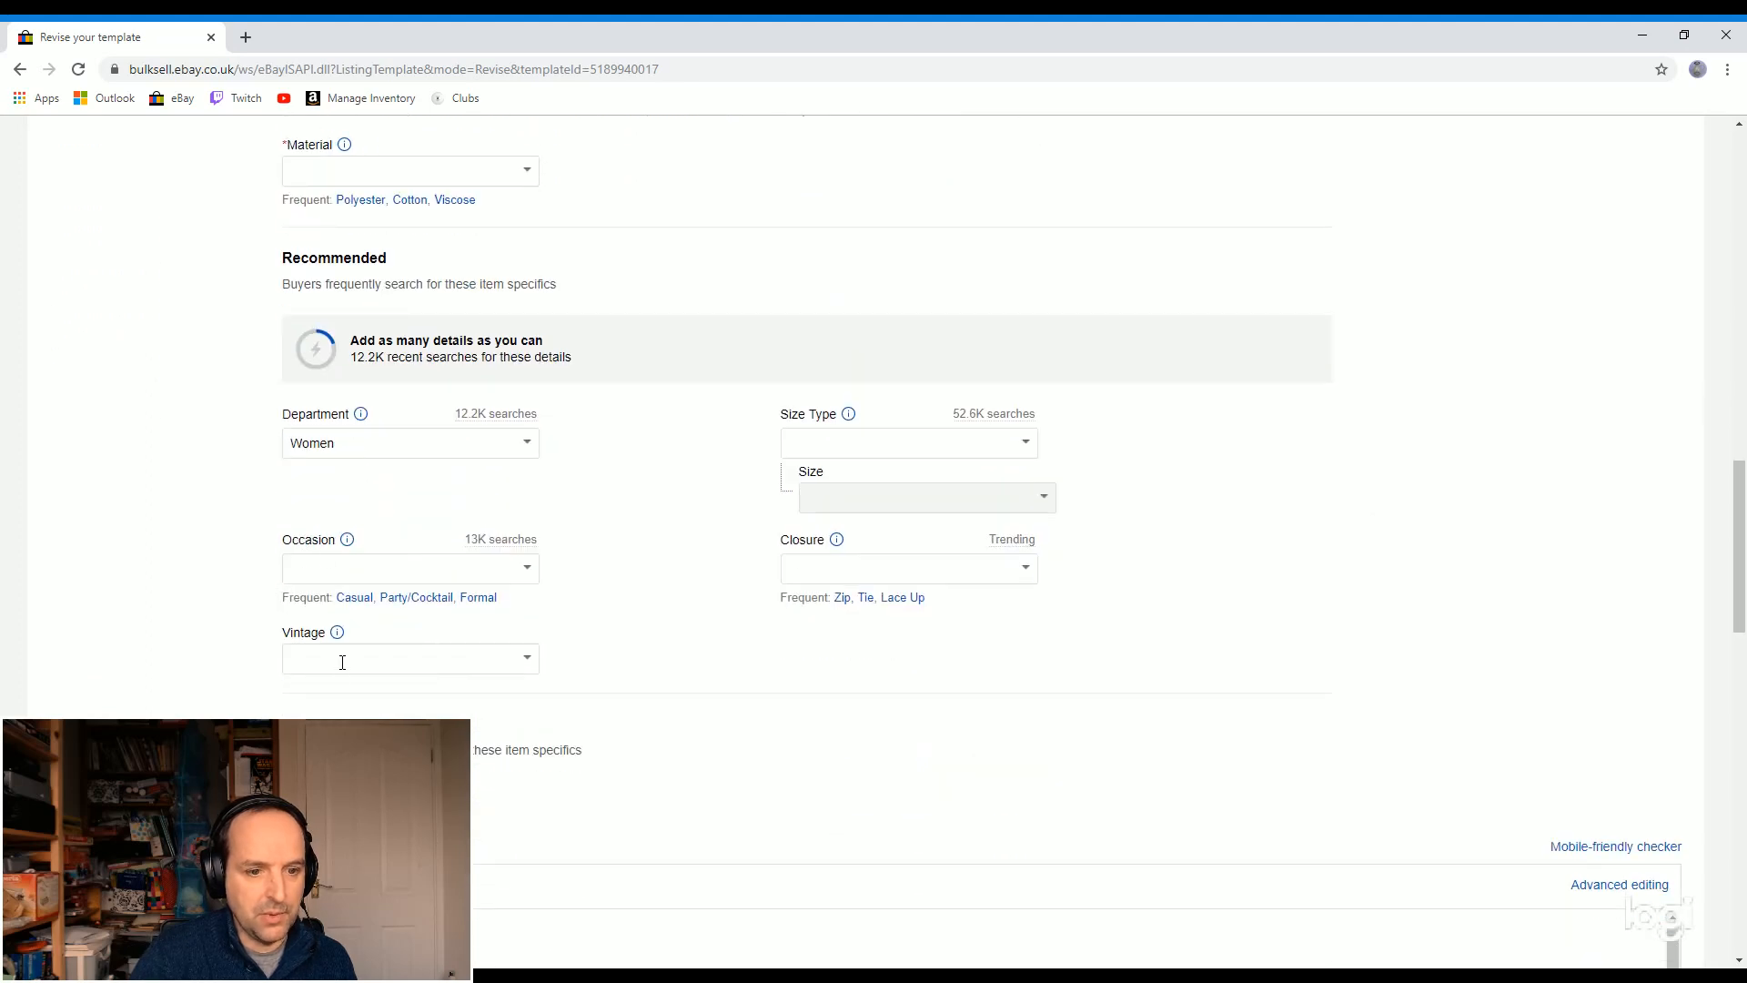
scroll(341, 663, down, 3)
scroll(343, 664, up, 1)
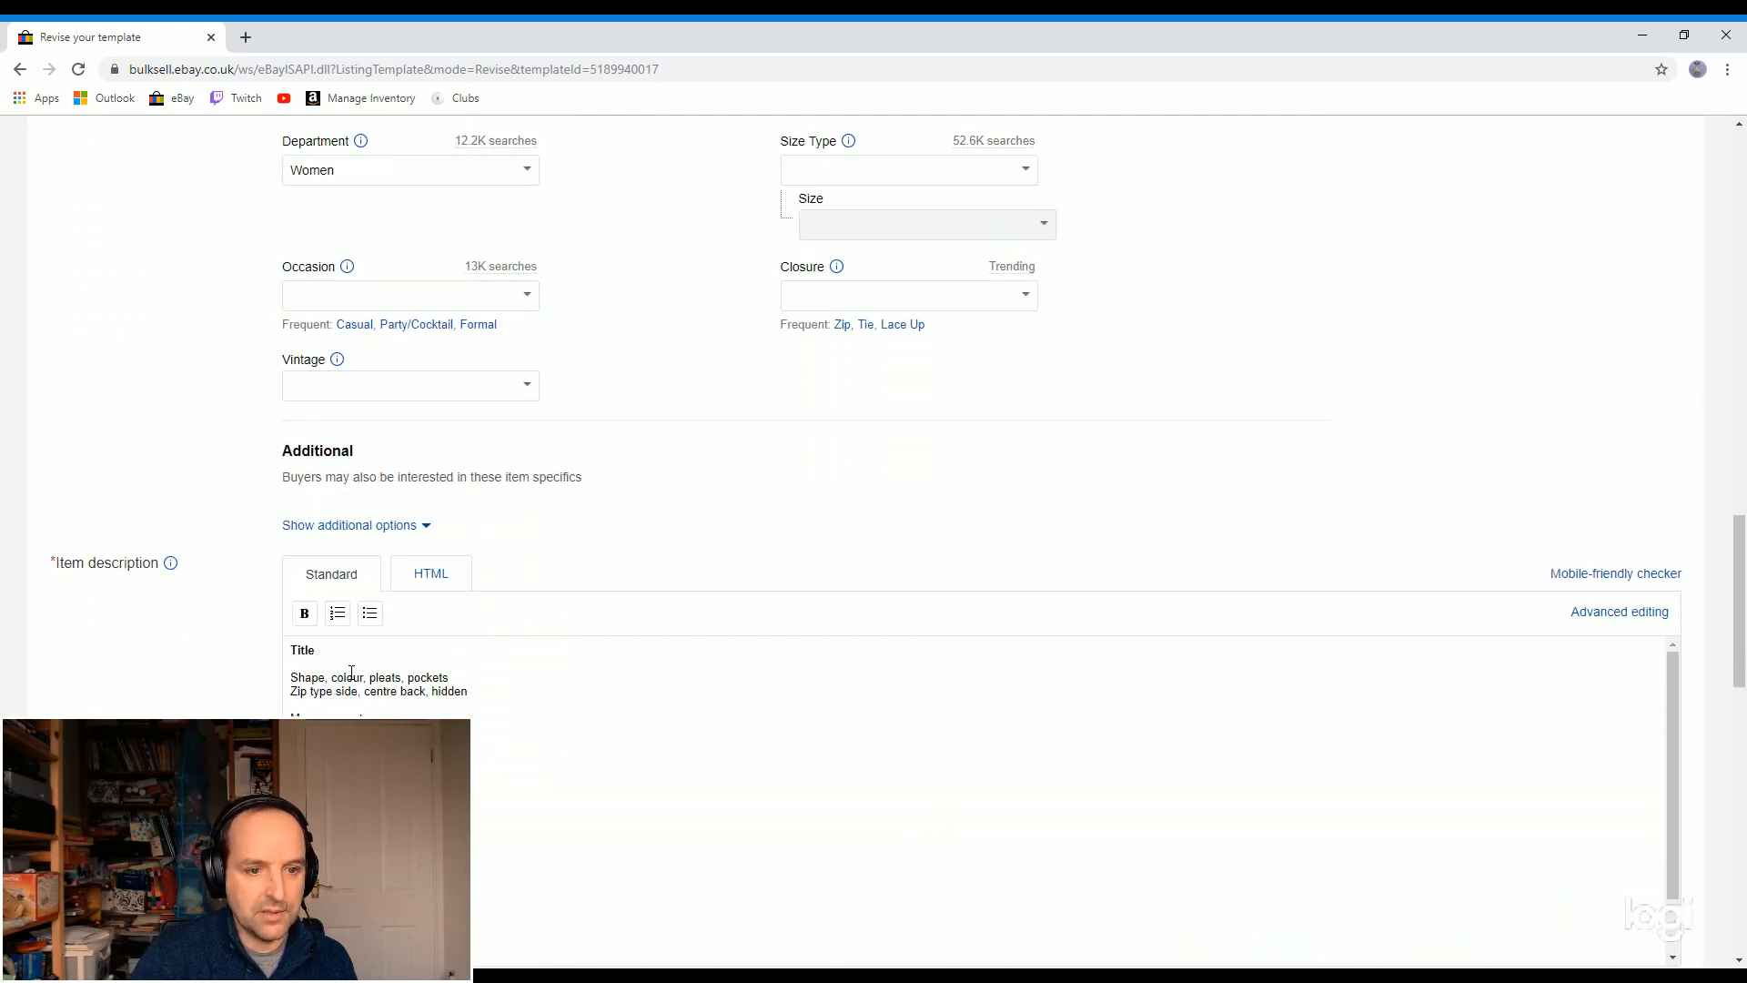
Step: Examine the Ladies Skirt template's item description placeholders, selling details and delivery policies
drag(1739, 636, 1739, 677)
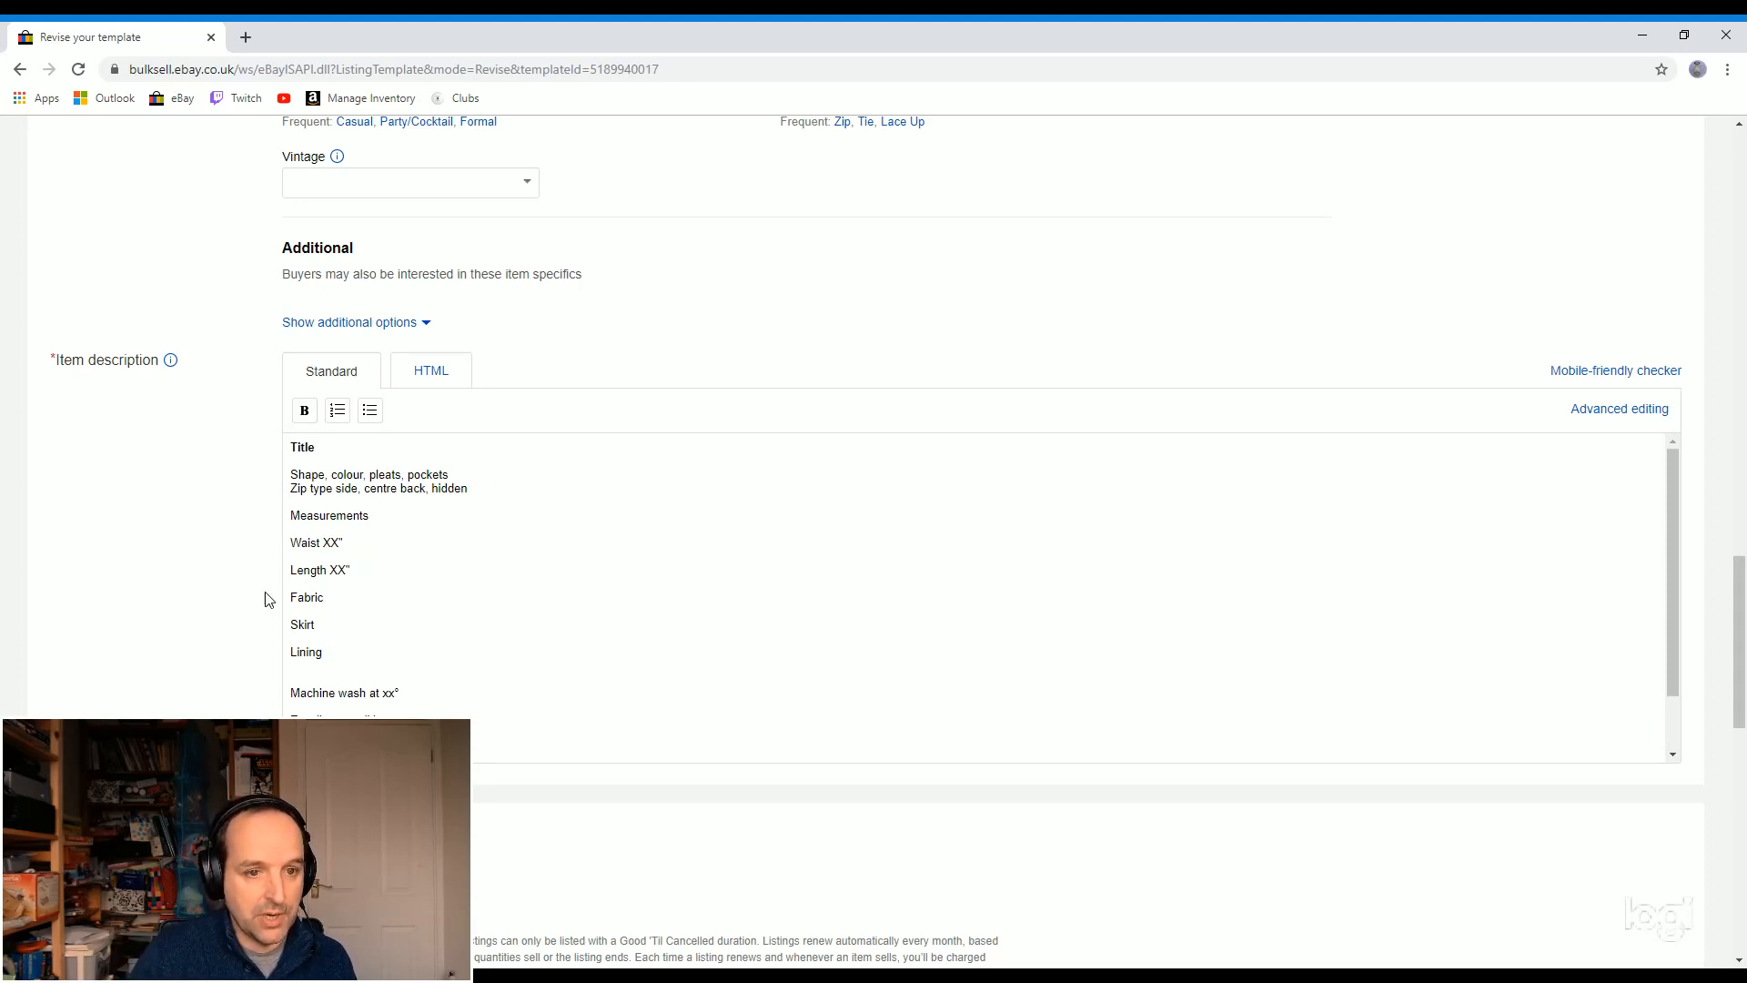
scroll(71, 598, down, 1)
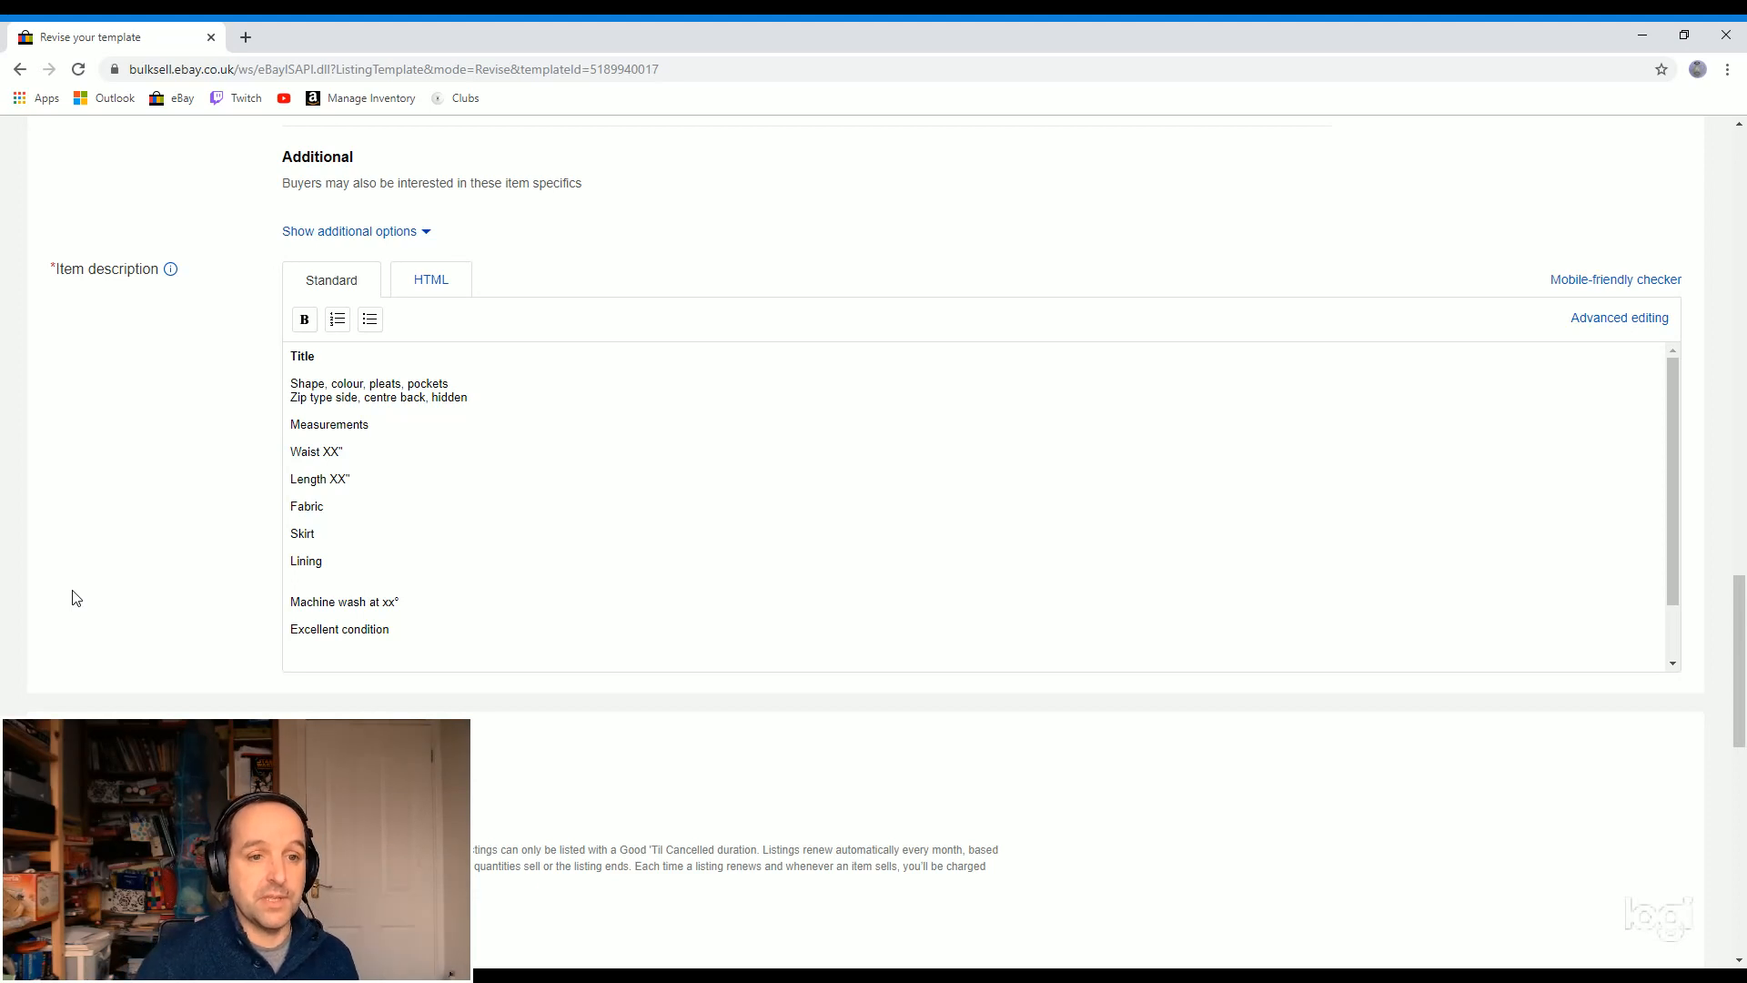
scroll(147, 534, down, 2)
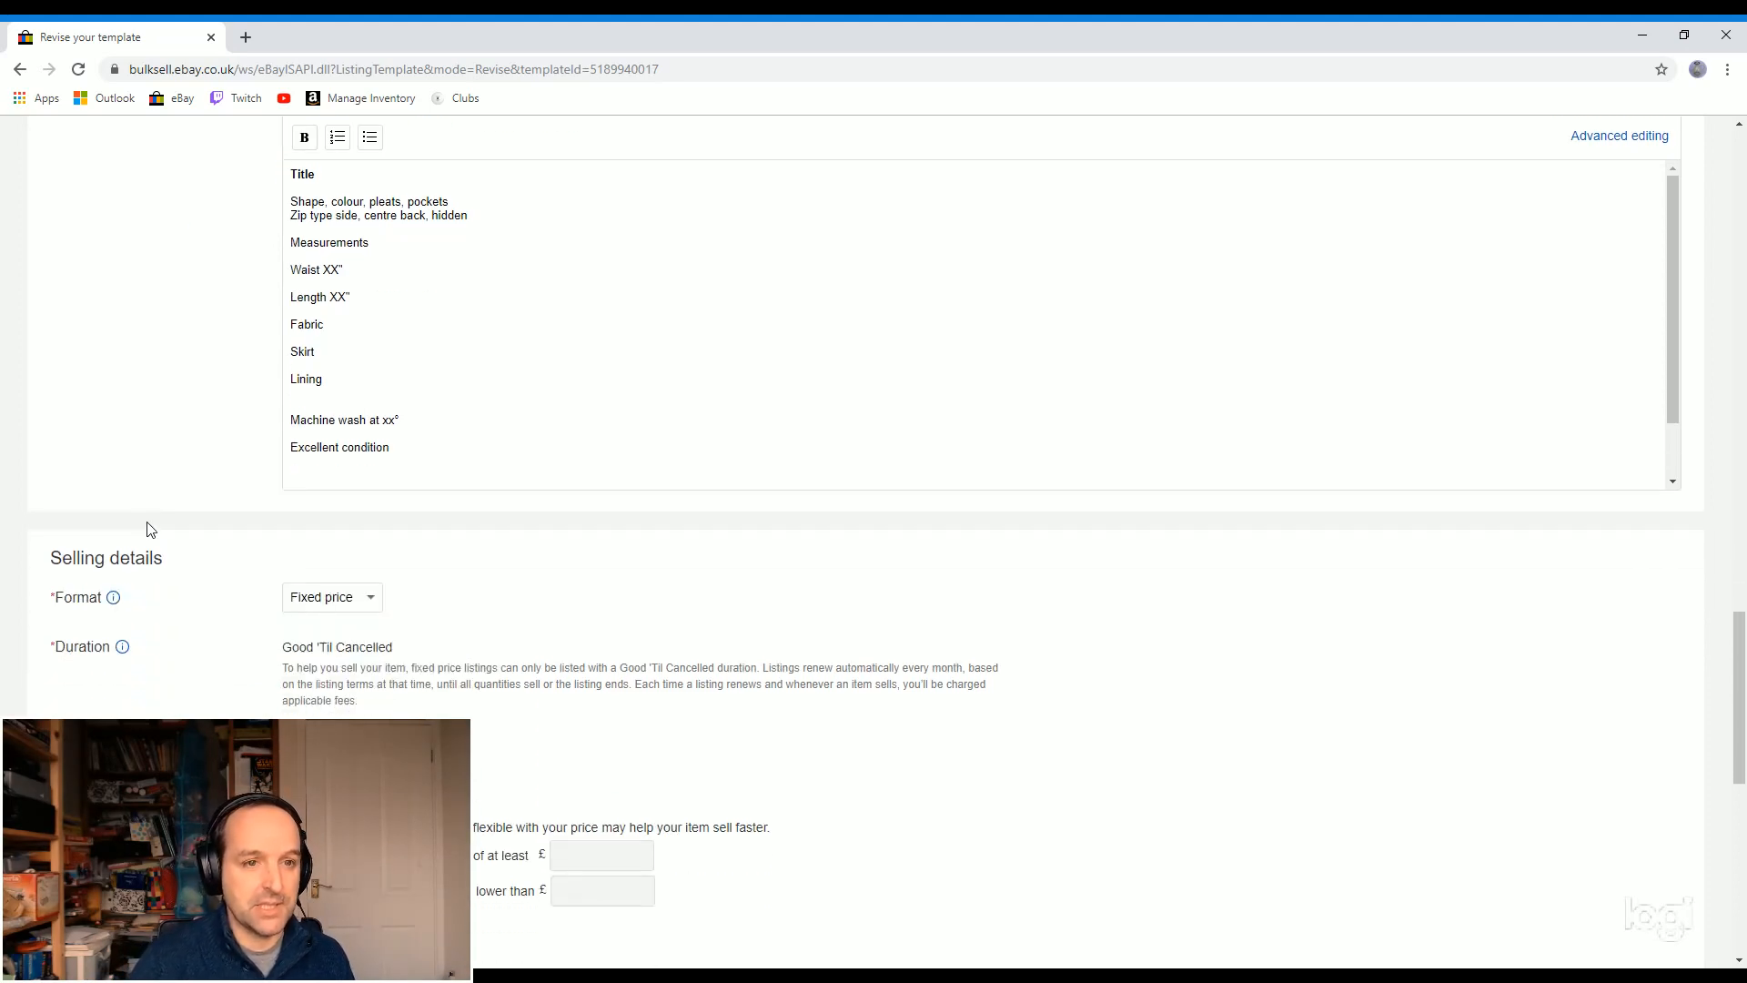
scroll(214, 527, down, 1)
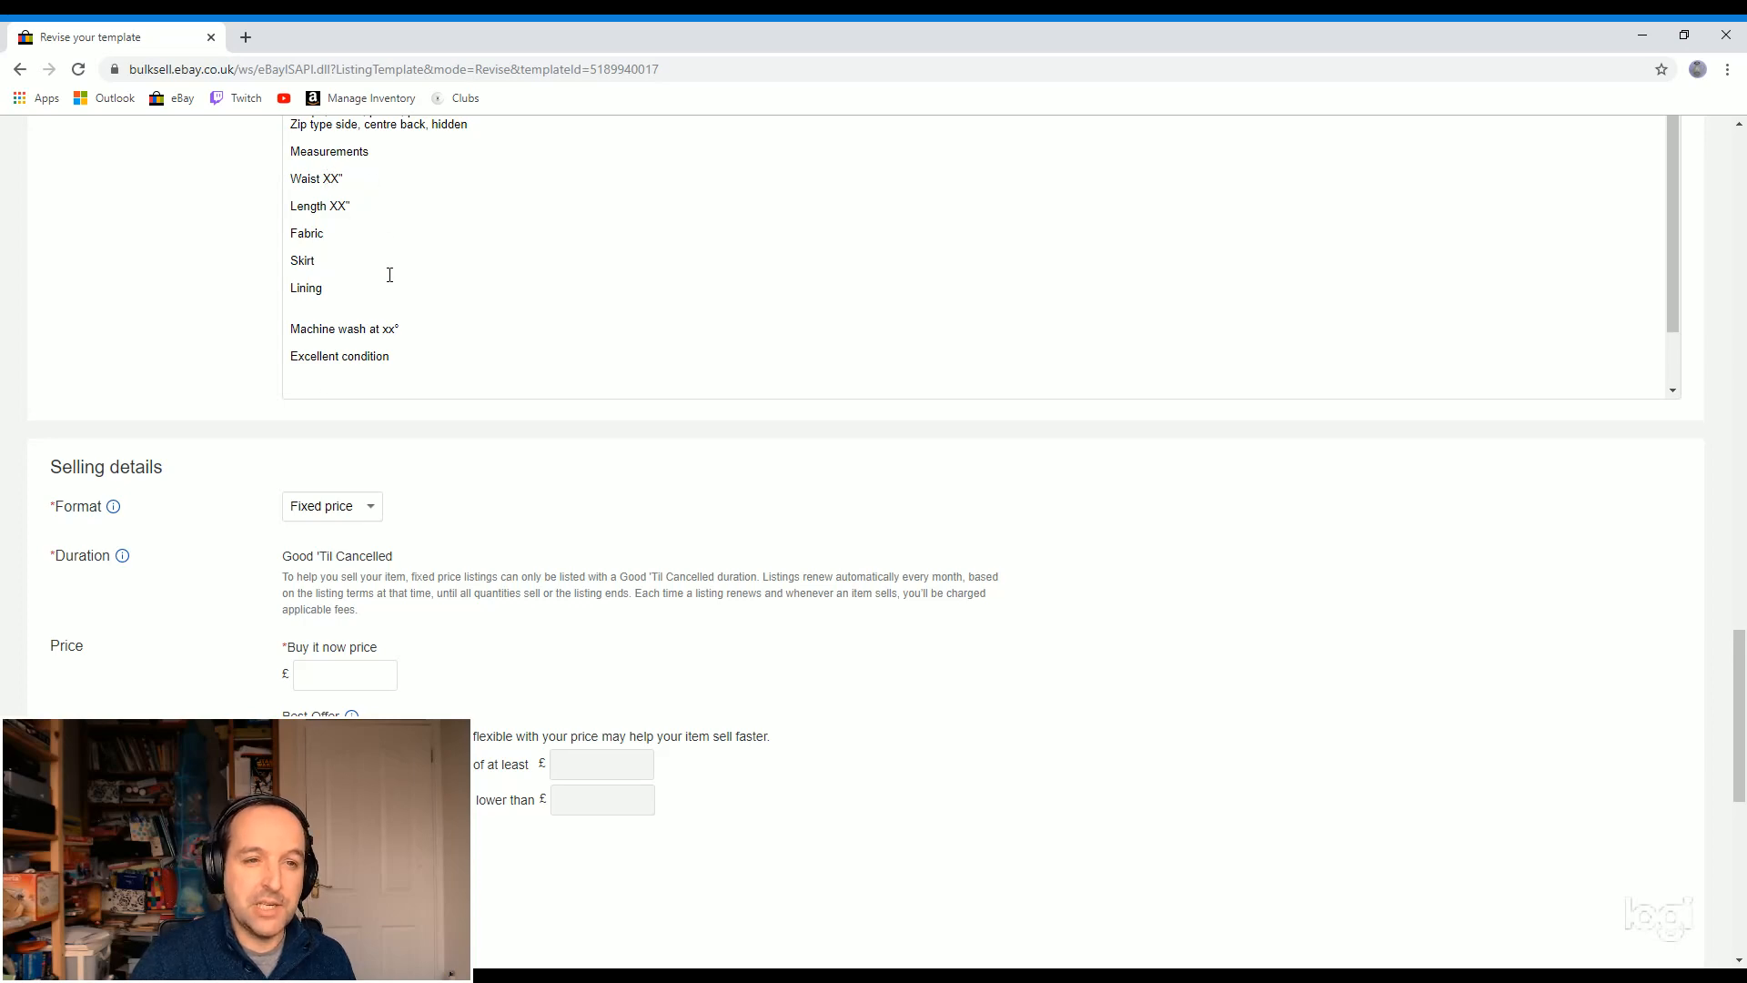
scroll(324, 499, down, 7)
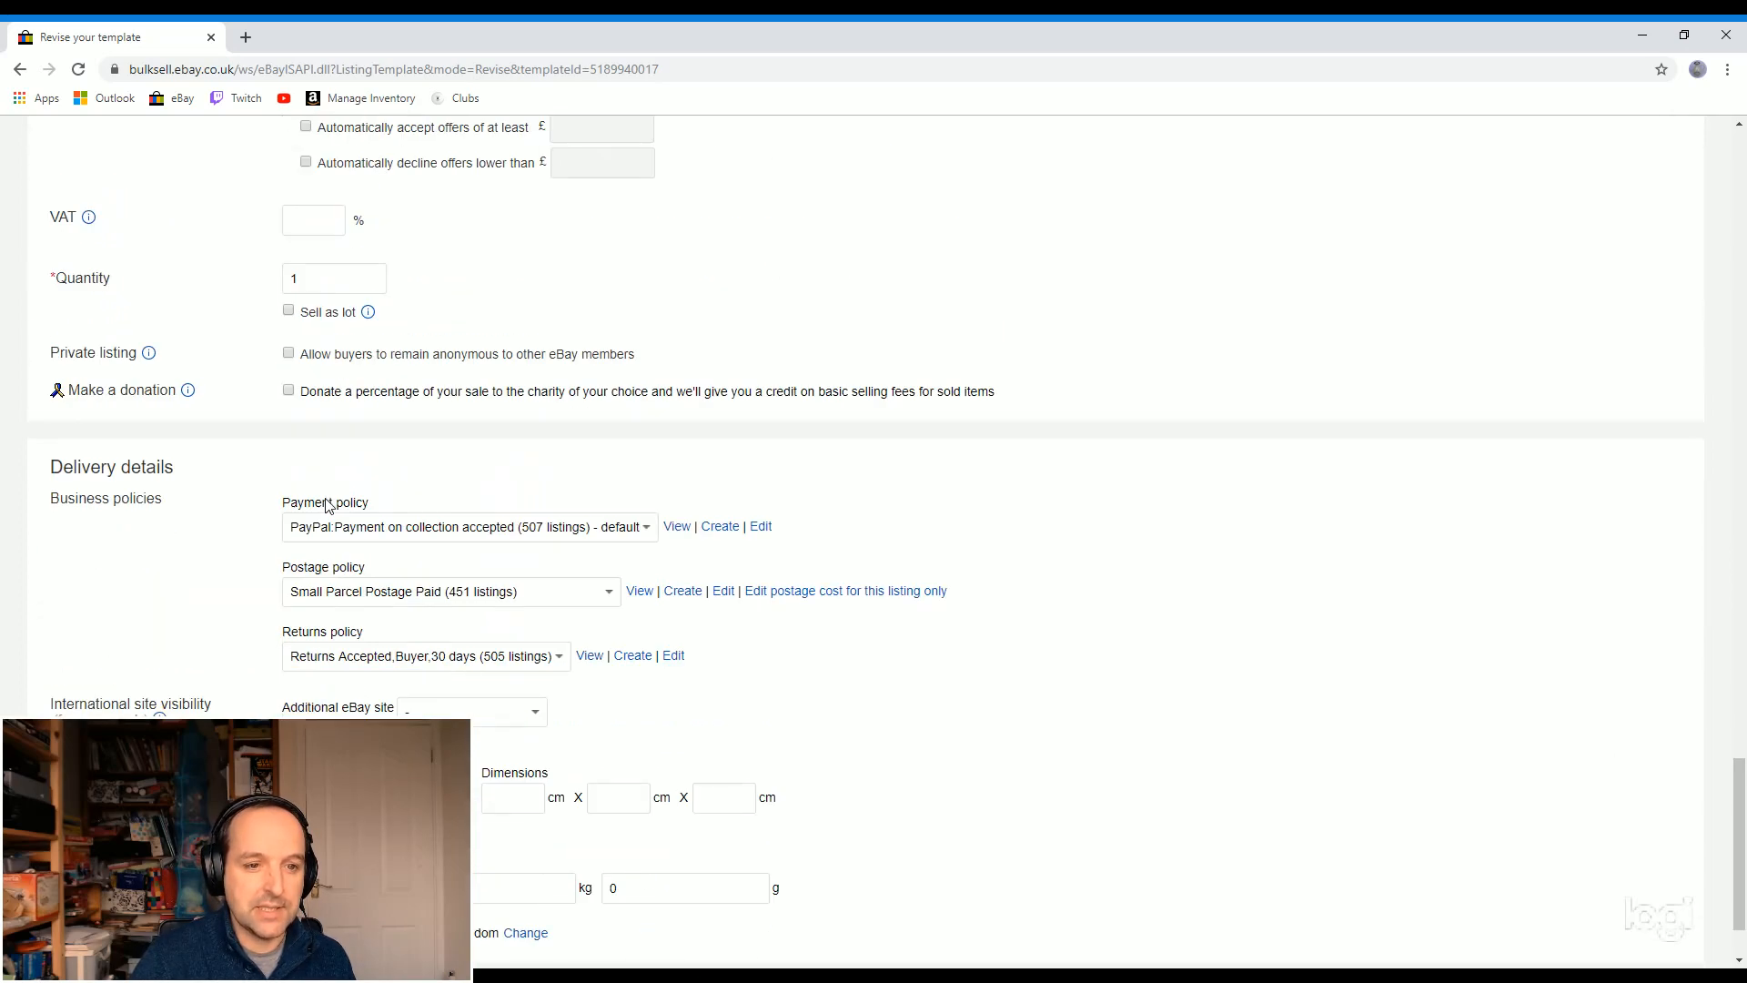
Step: Save the Ladies Skirt template and return to the list of listing templates
scroll(327, 503, down, 1)
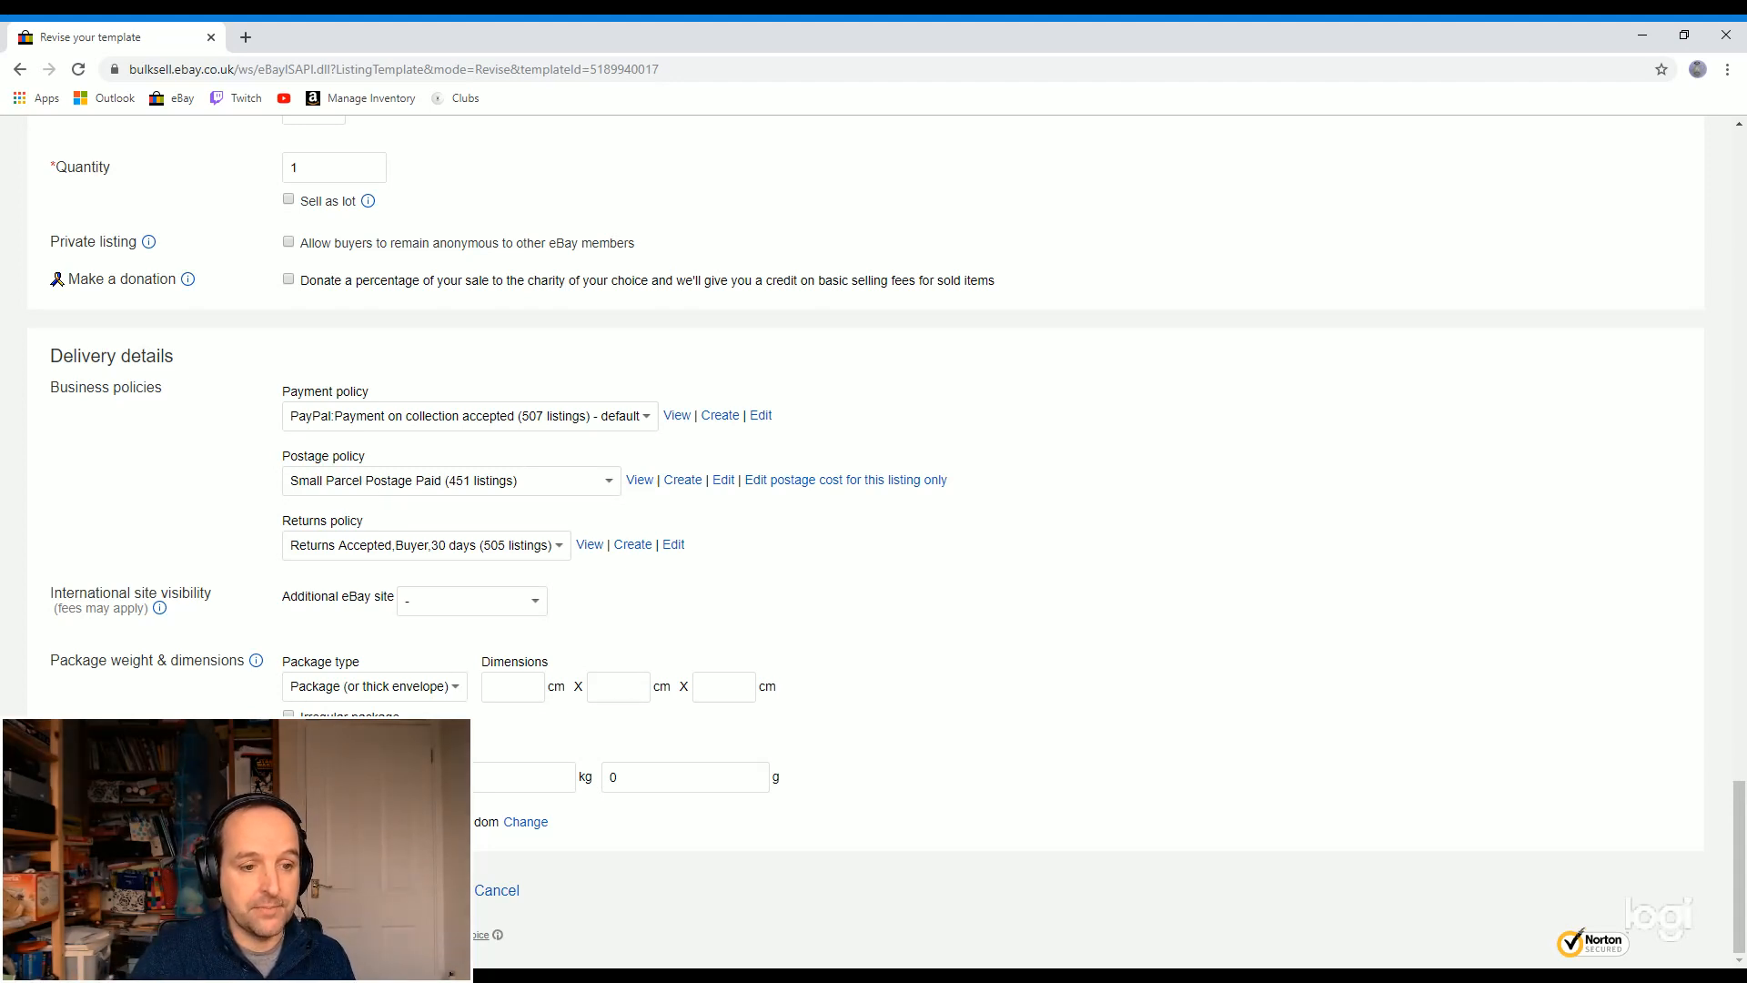
click(336, 890)
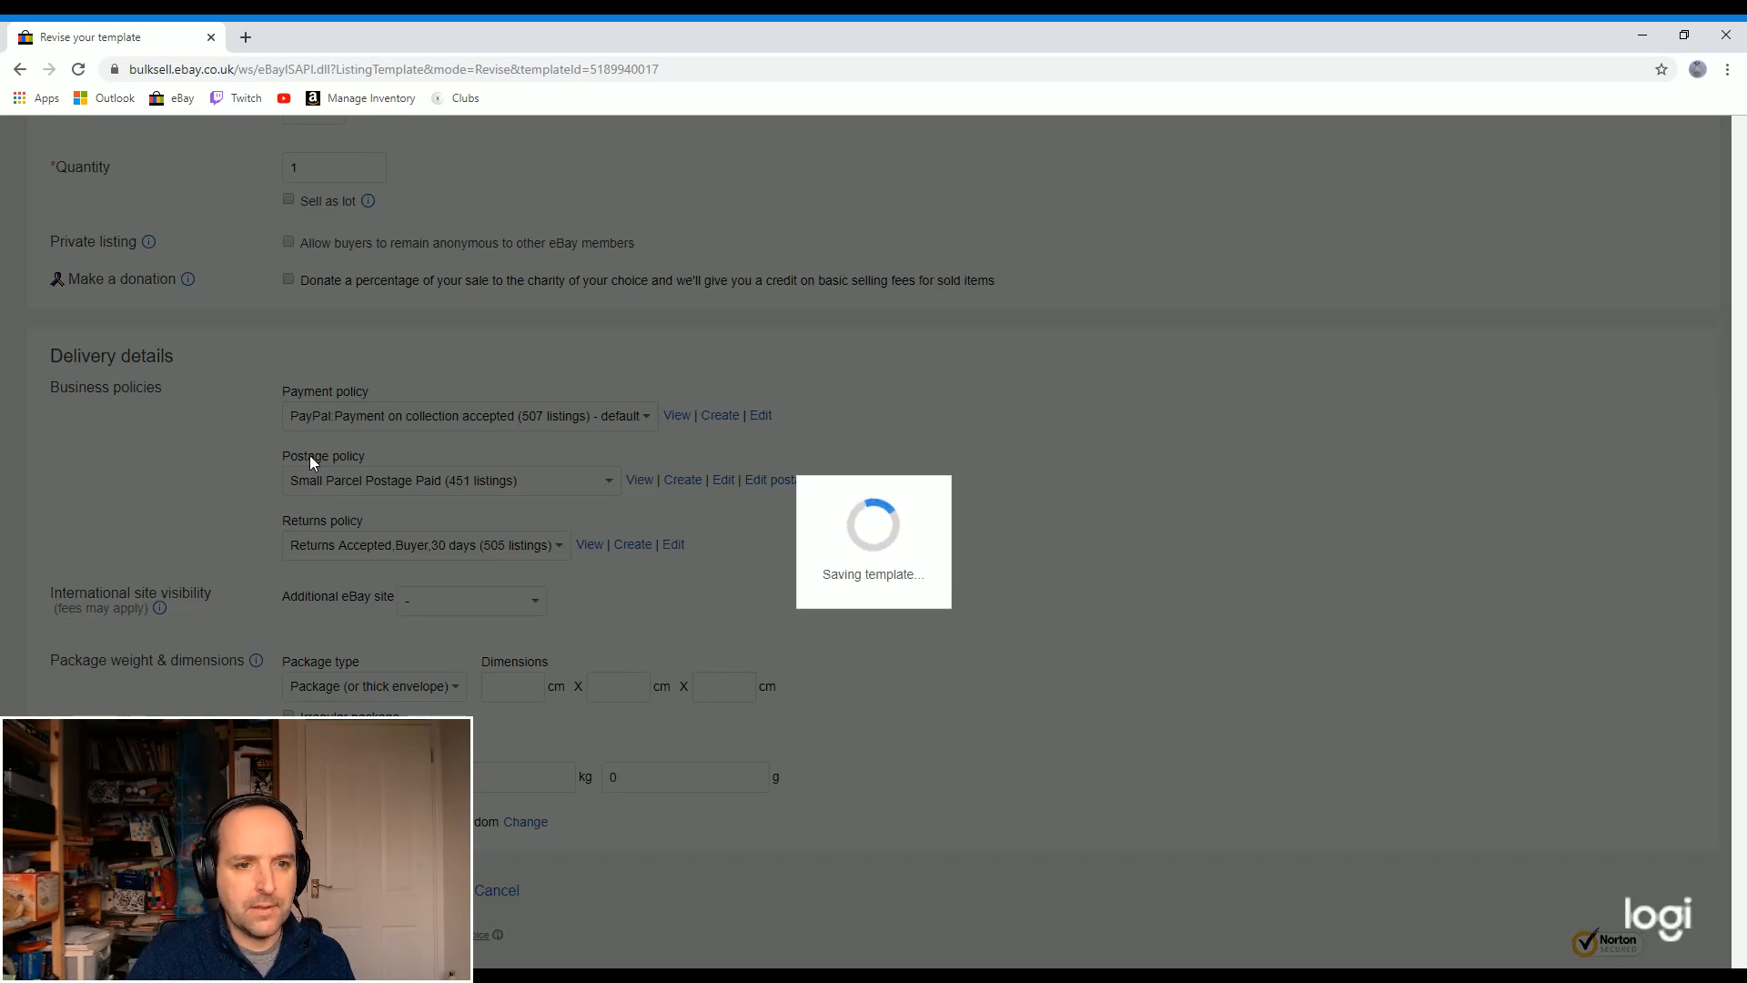
click(972, 619)
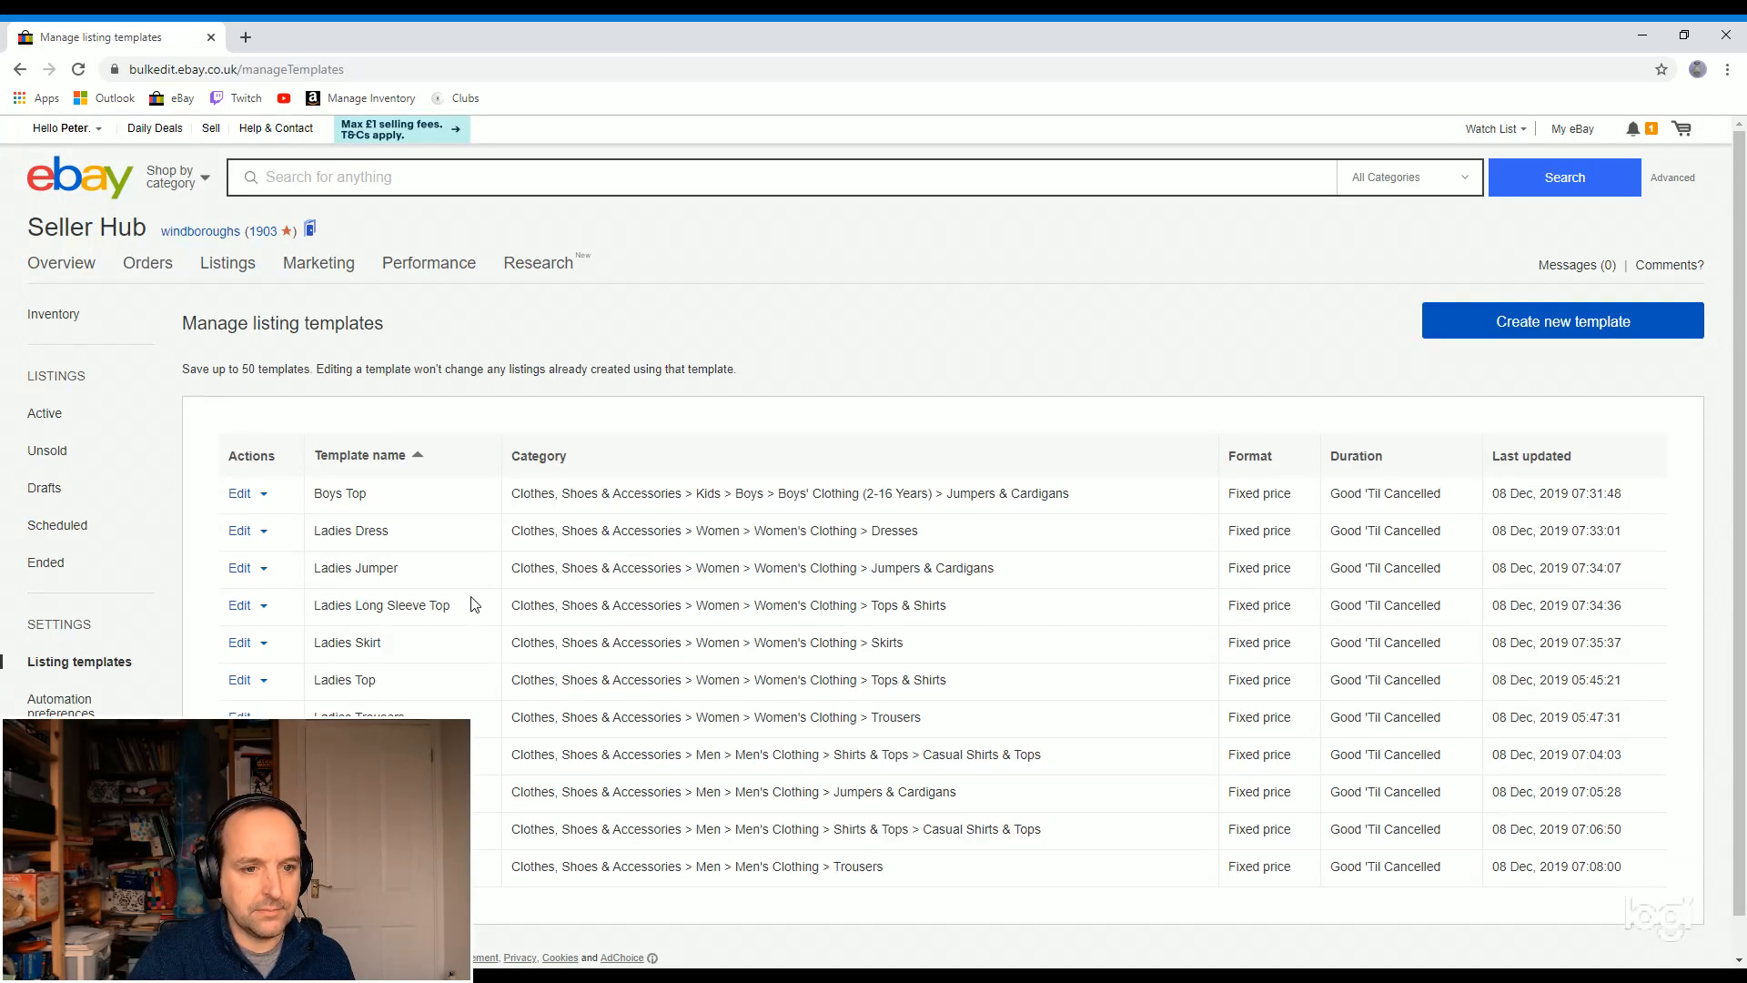
Step: Open the Ladies Top template, review its category, condition and description measurements, and return to the template list without saving
scroll(364, 628, down, 1)
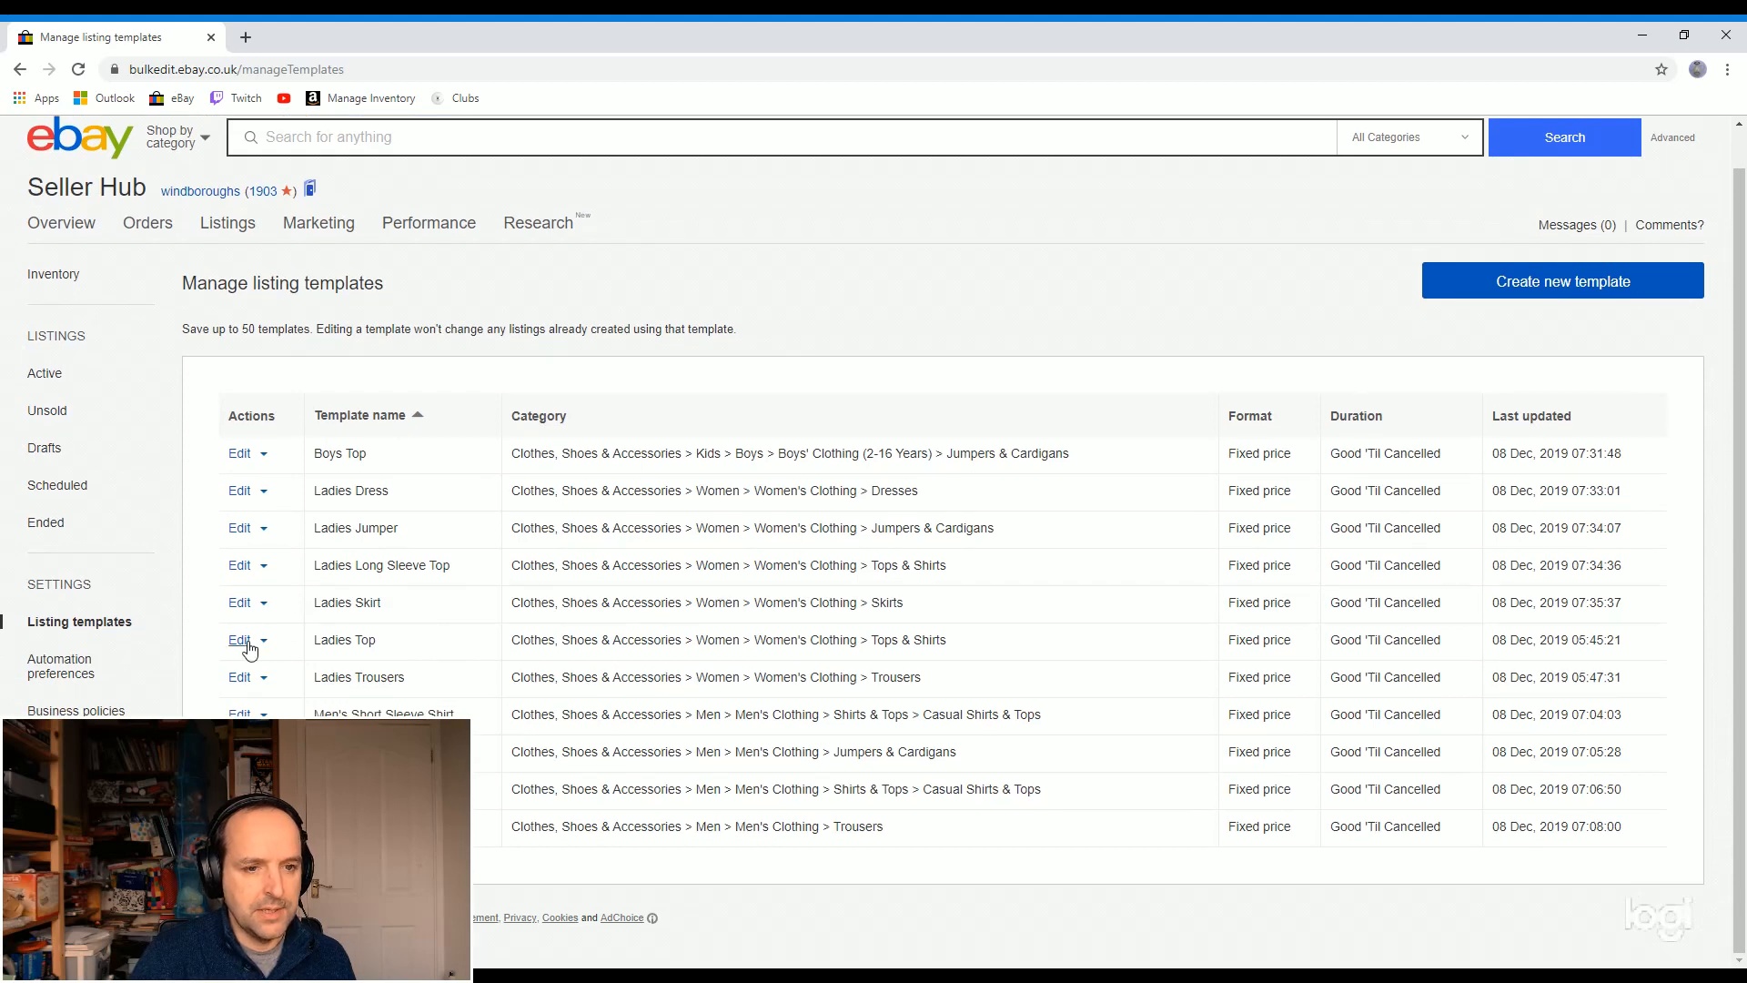
click(238, 644)
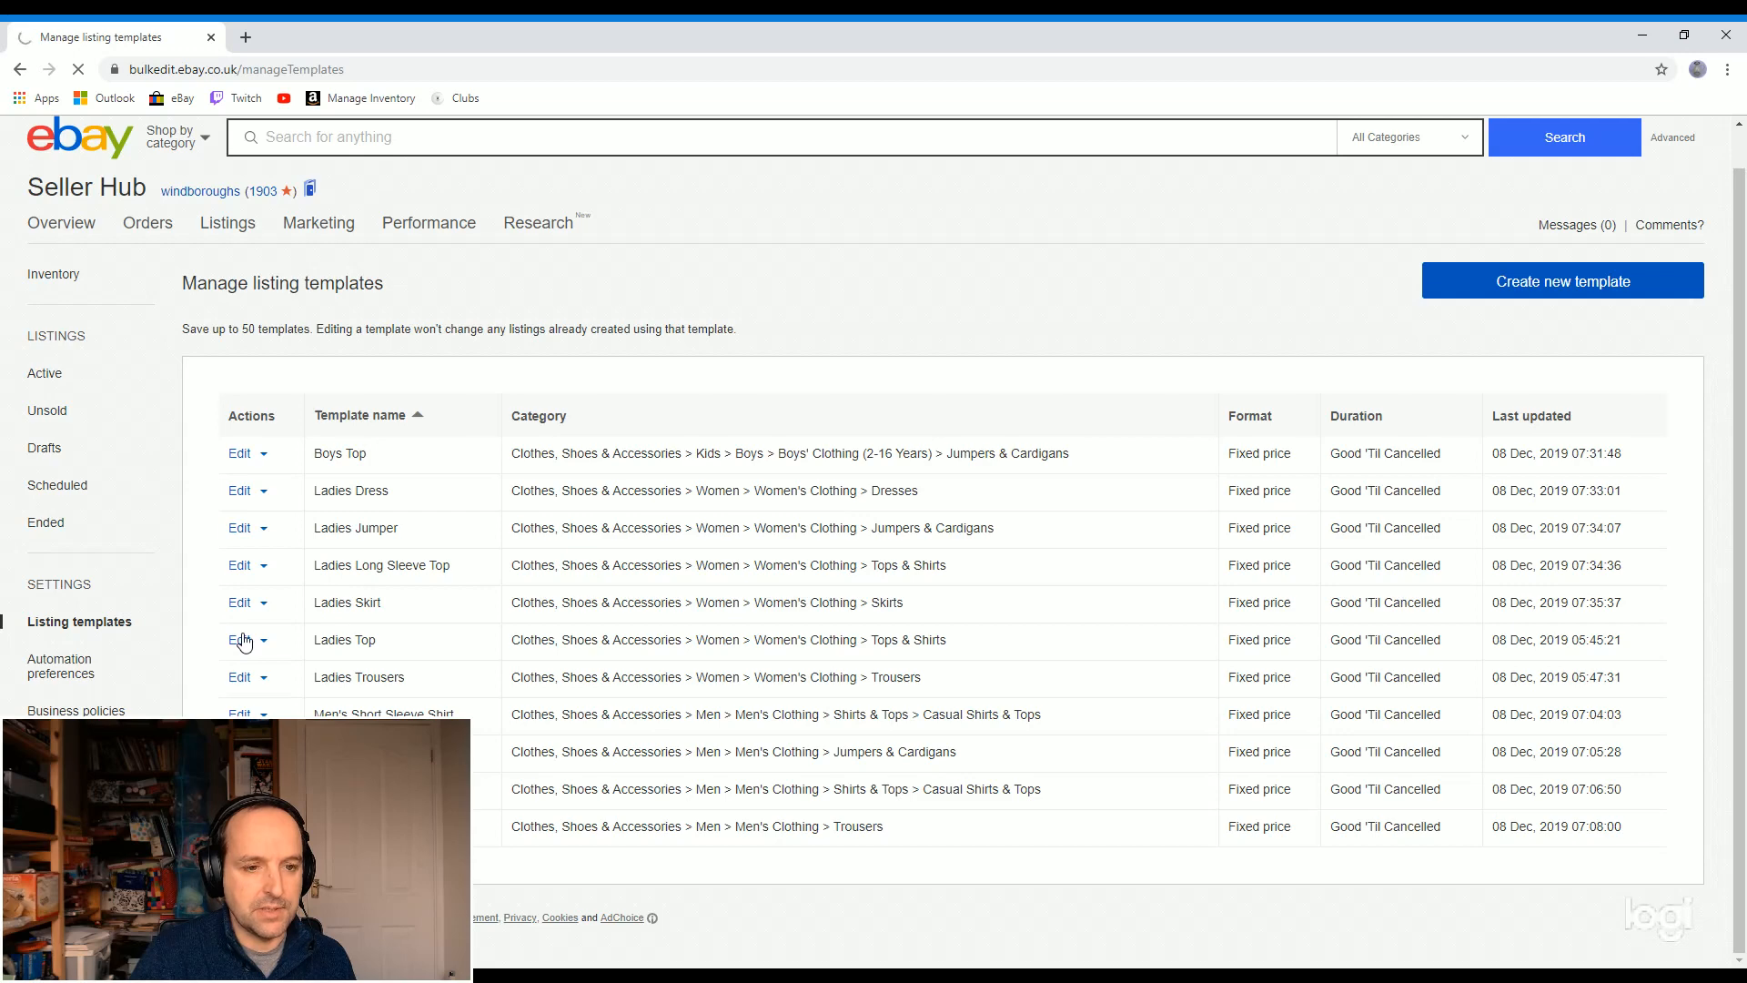
scroll(243, 637, down, 20)
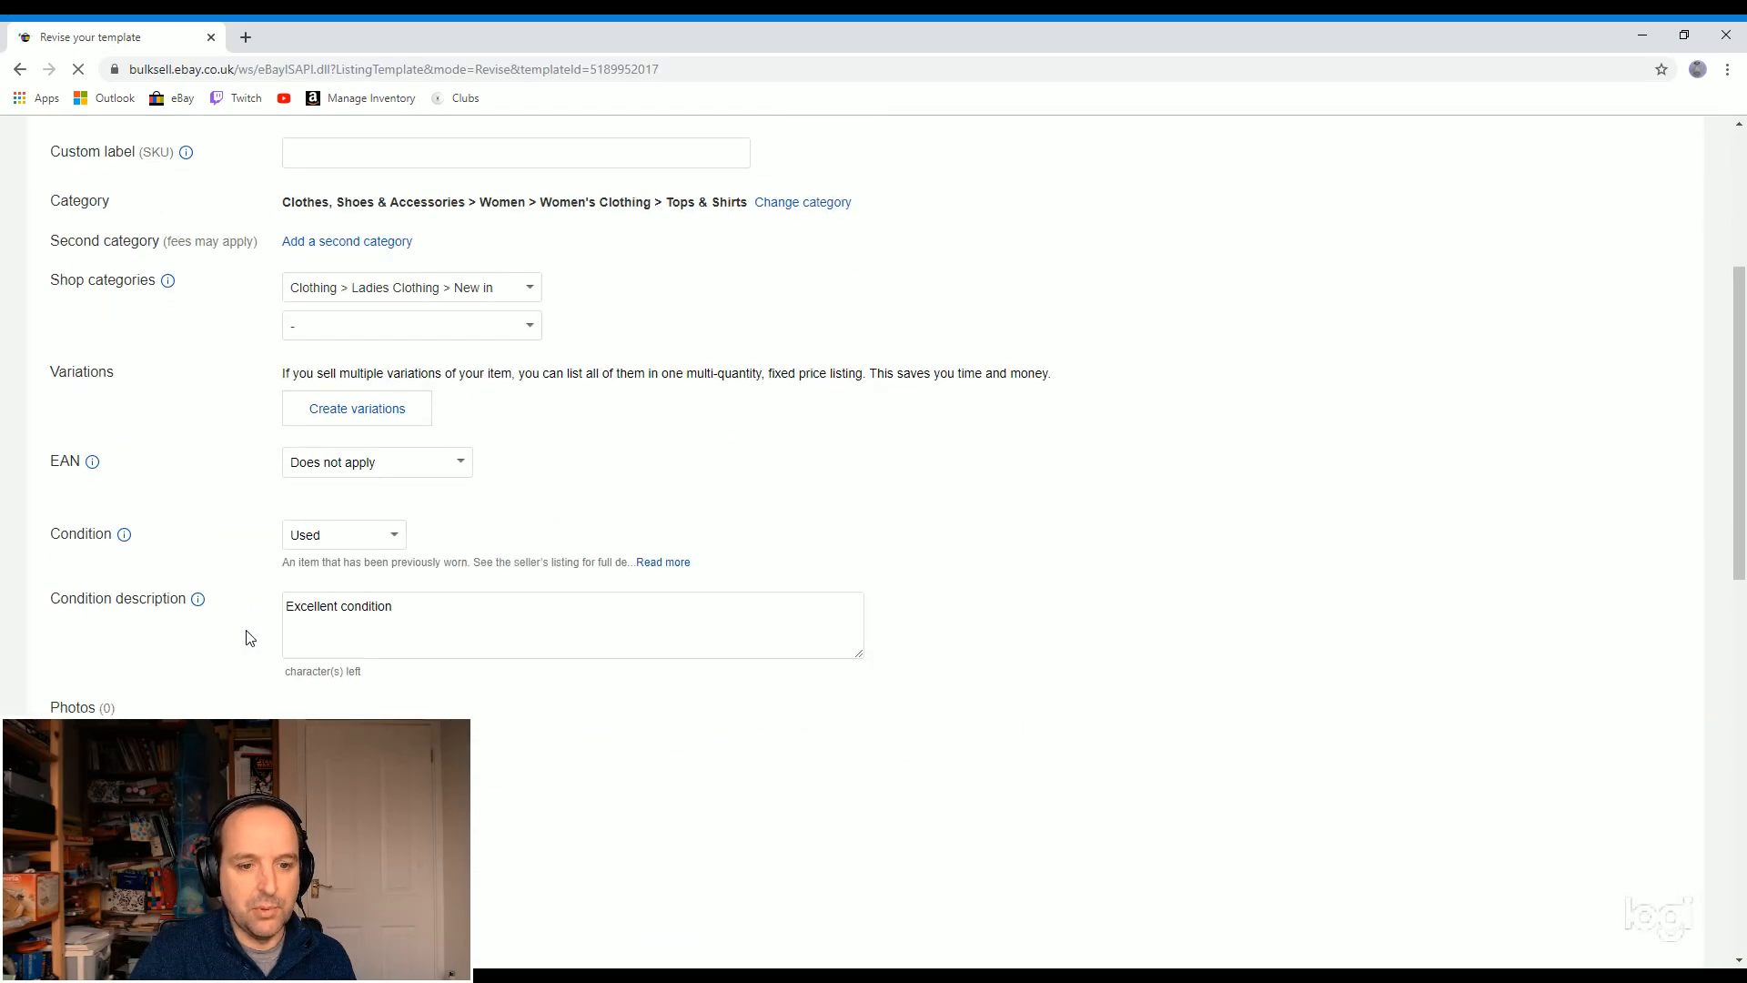
scroll(253, 634, down, 2)
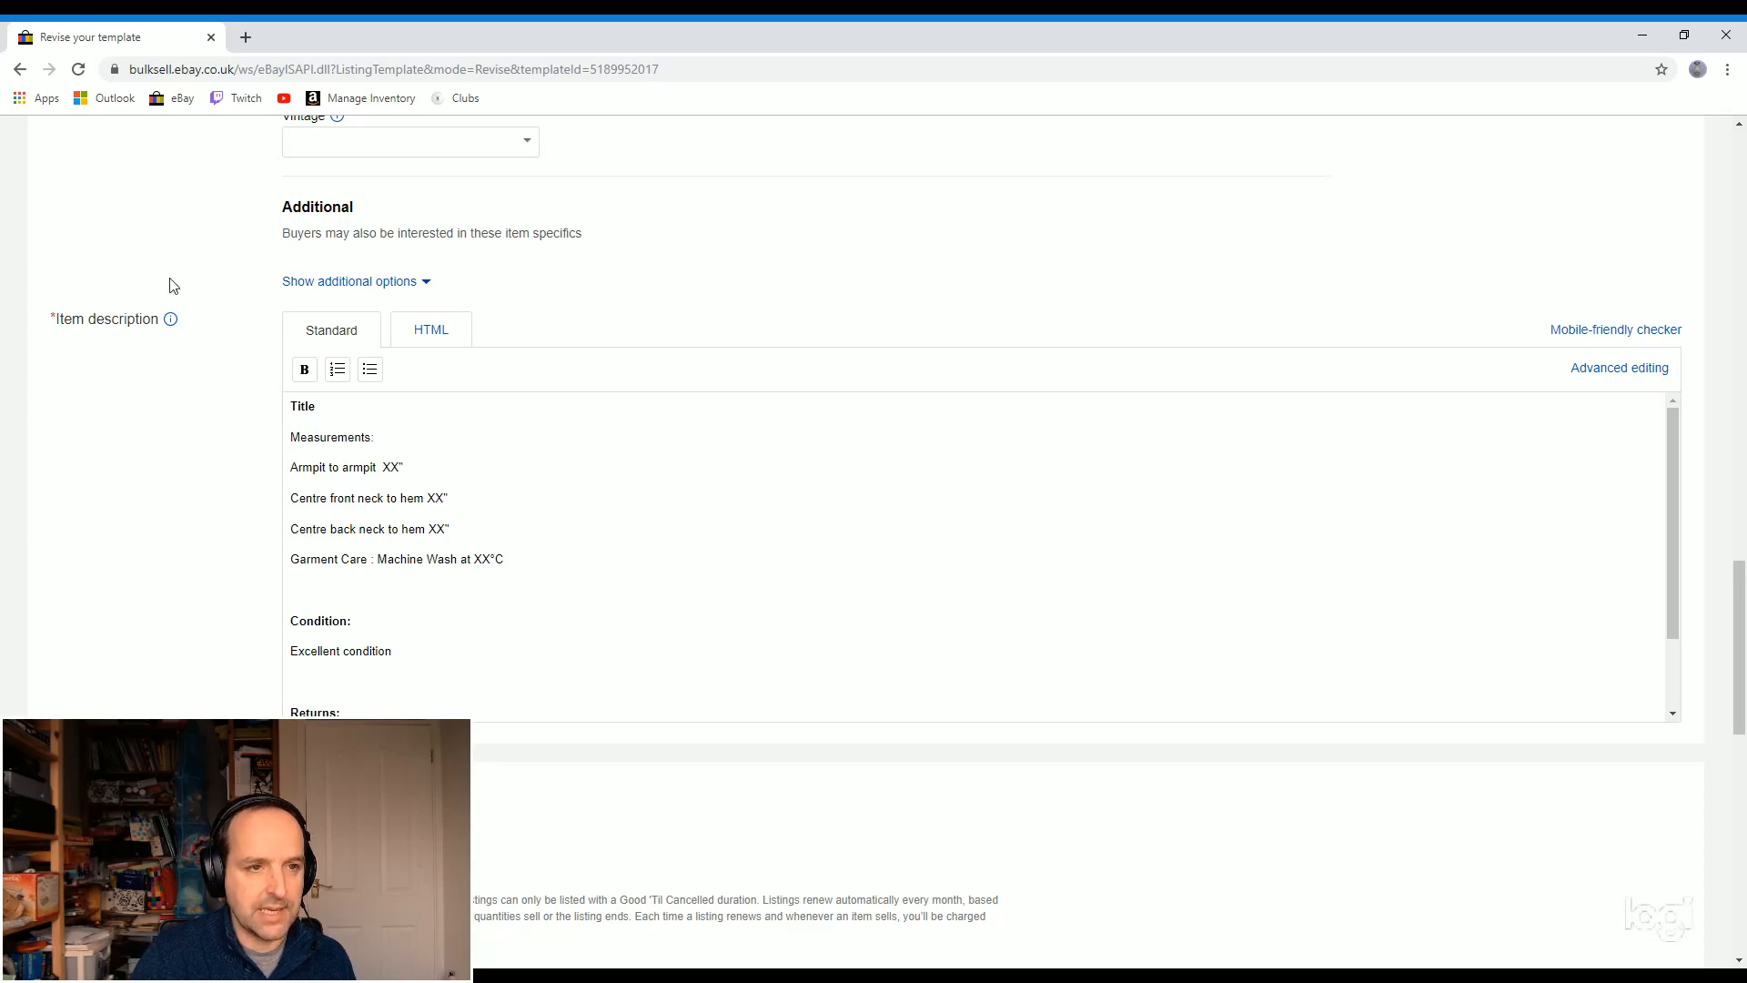
click(17, 73)
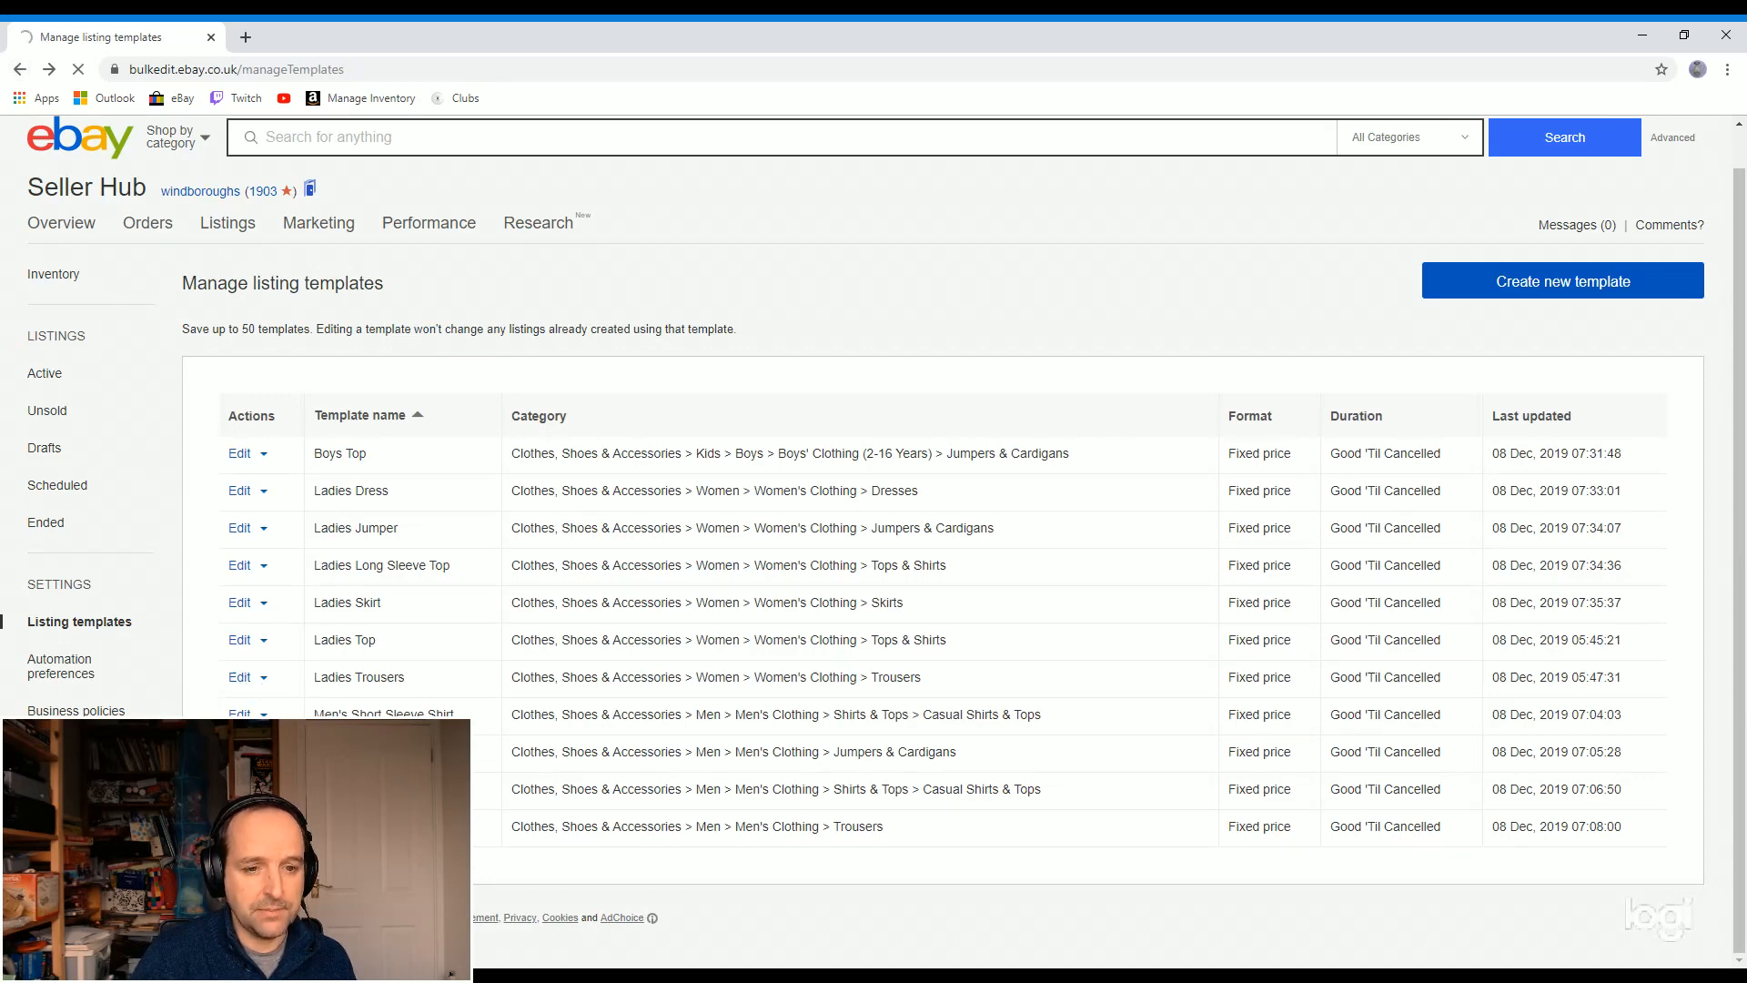
Step: Open the Ladies Trousers template, examine its item specifics, description placeholders and returns text, and go back to the template list
scroll(303, 710, down, 10)
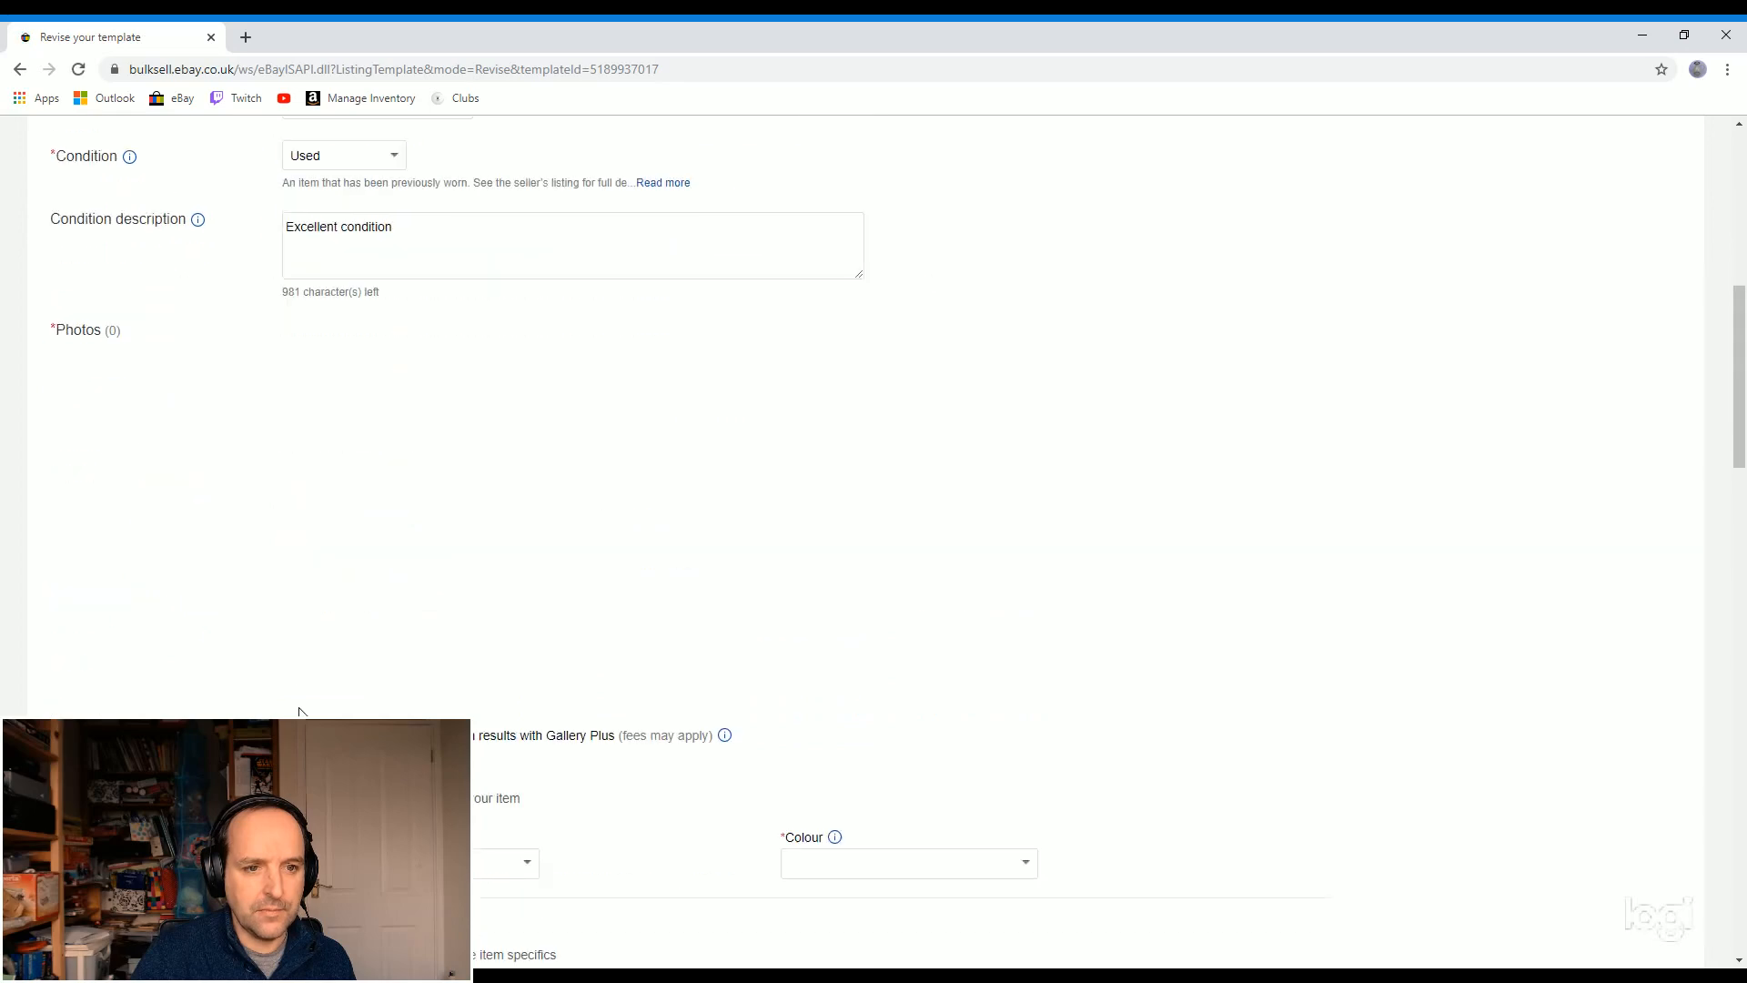
scroll(303, 709, down, 8)
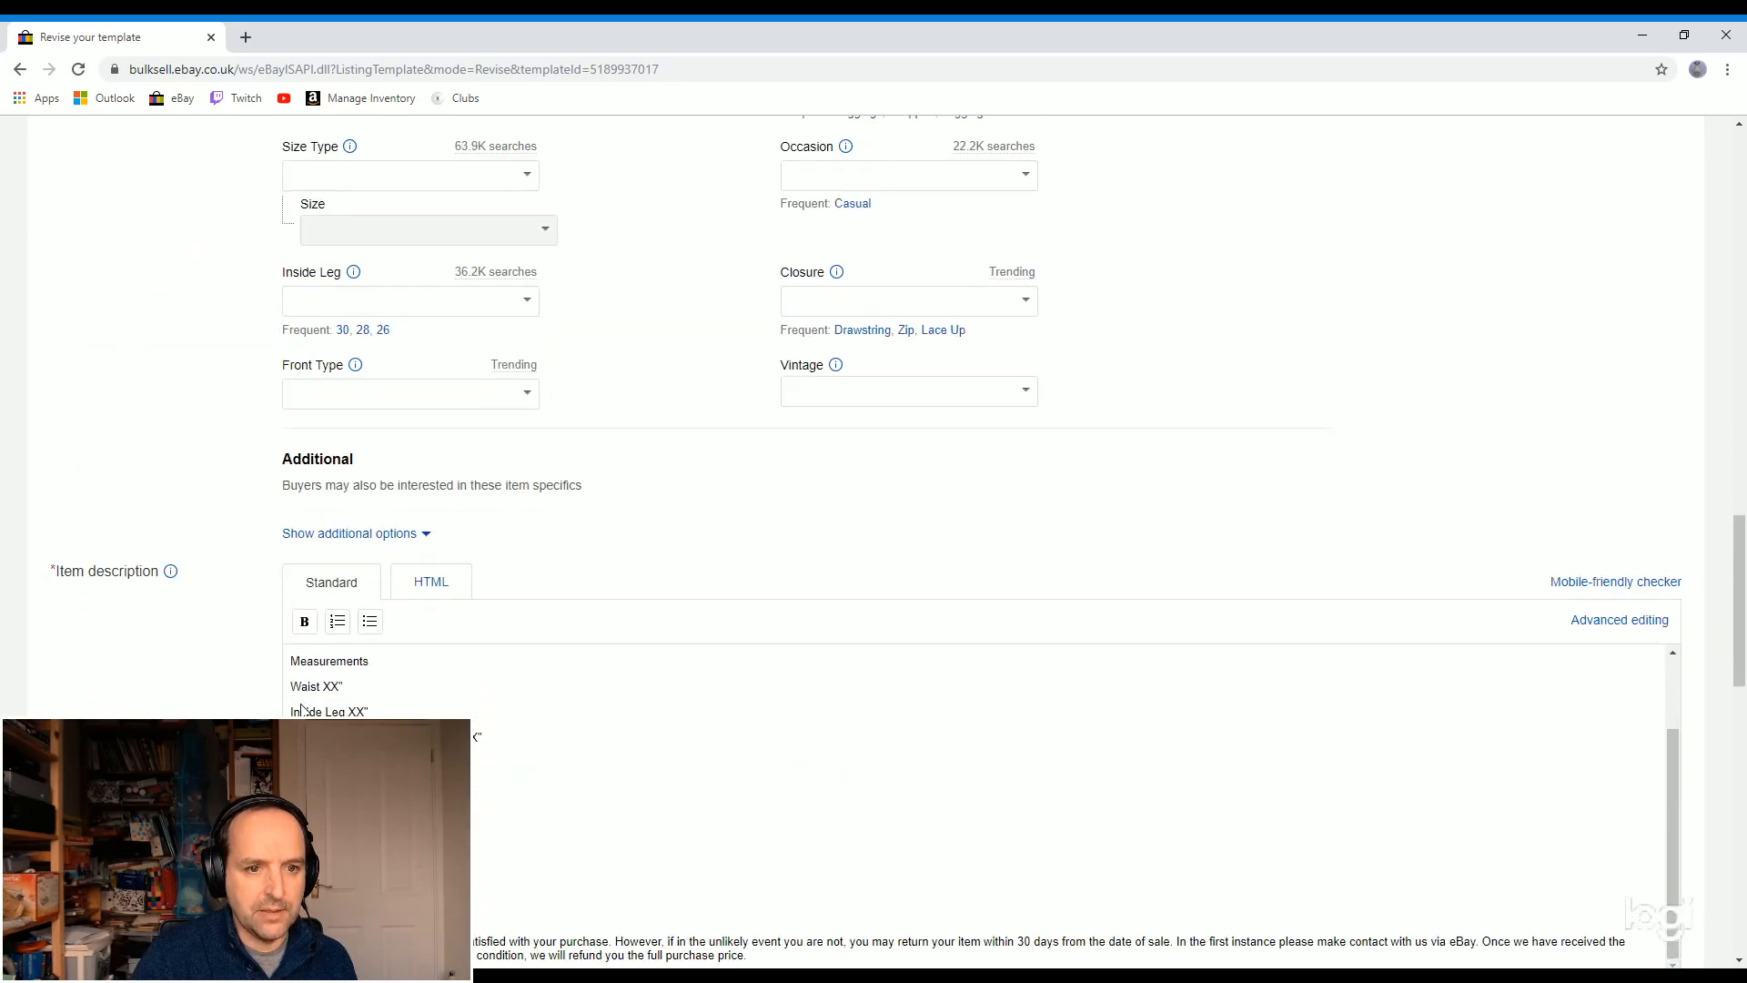
scroll(487, 825, up, 4)
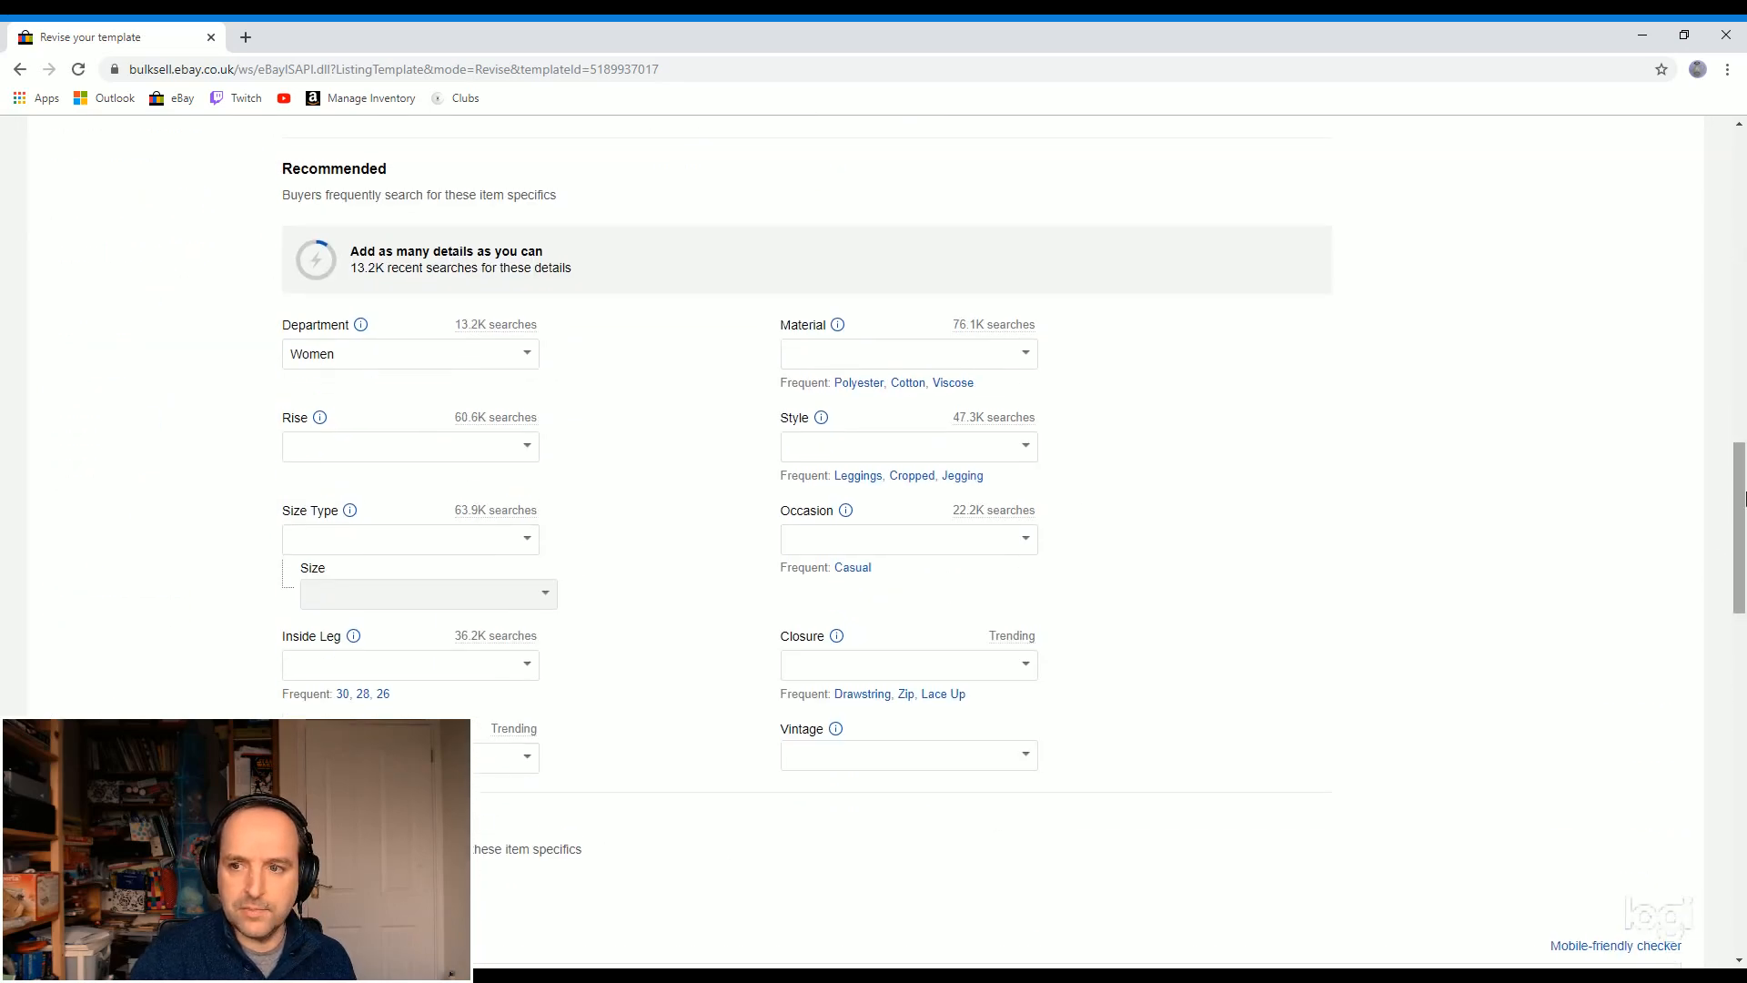
drag(1741, 532, 1742, 637)
scroll(661, 491, down, 2)
scroll(662, 491, up, 2)
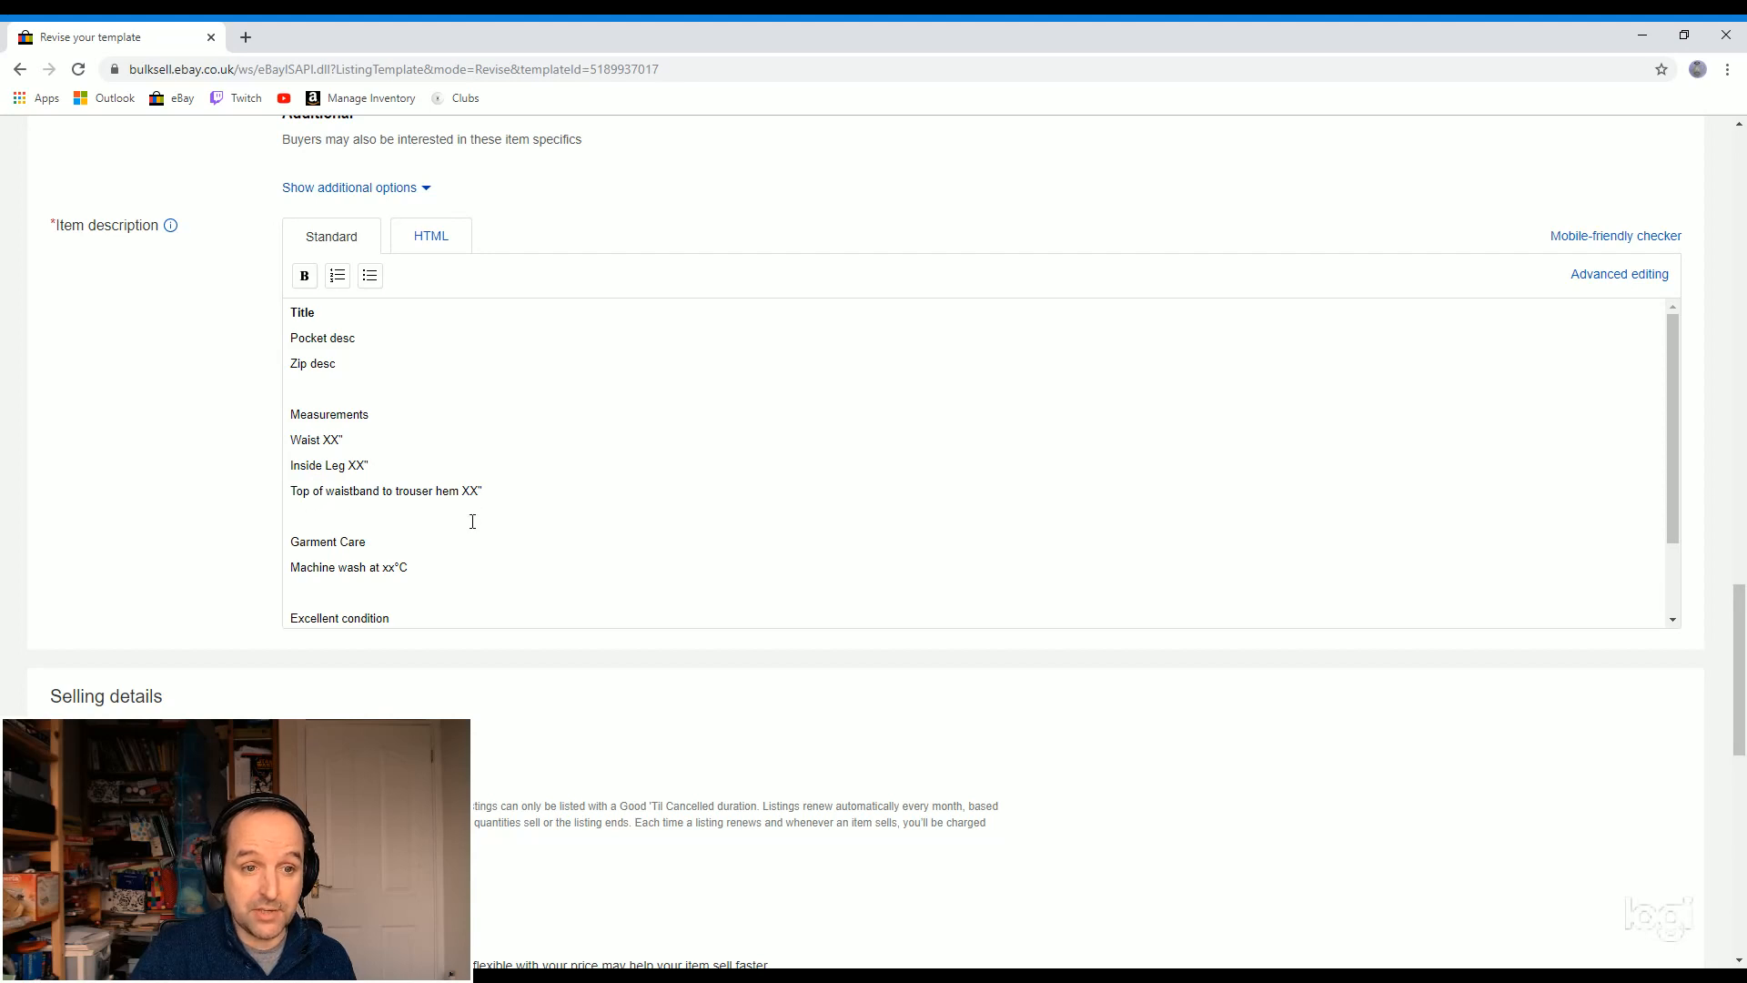
scroll(413, 575, down, 2)
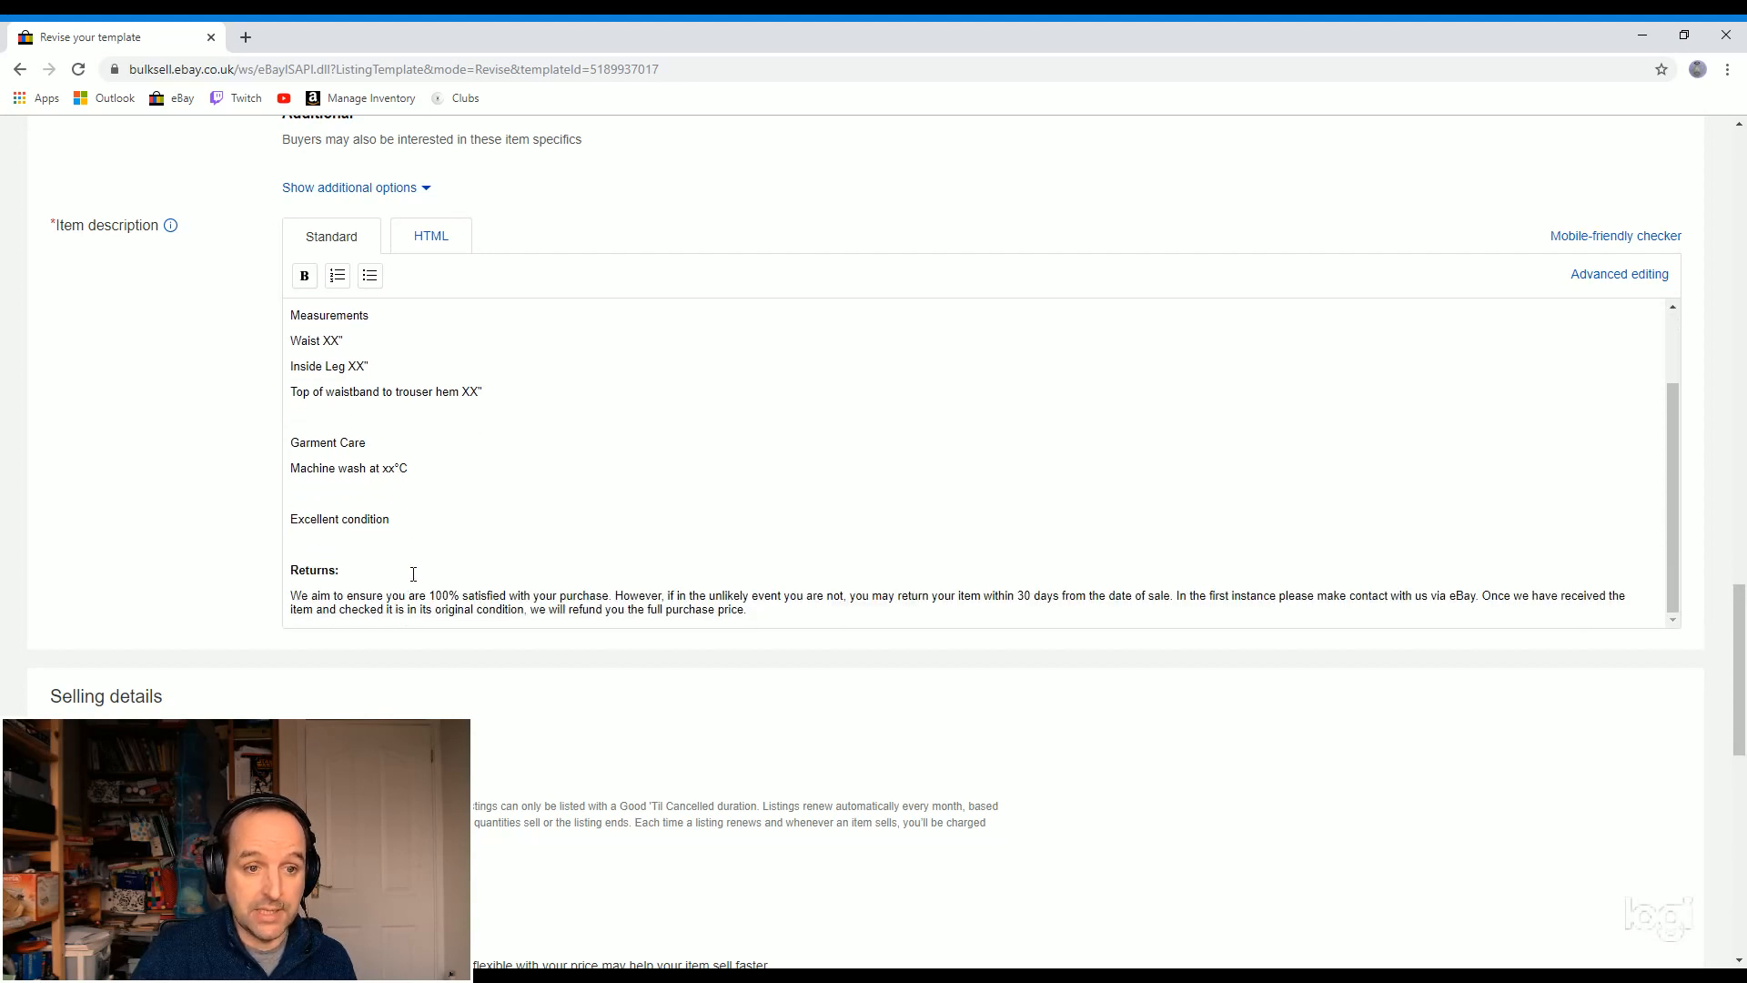
click(20, 70)
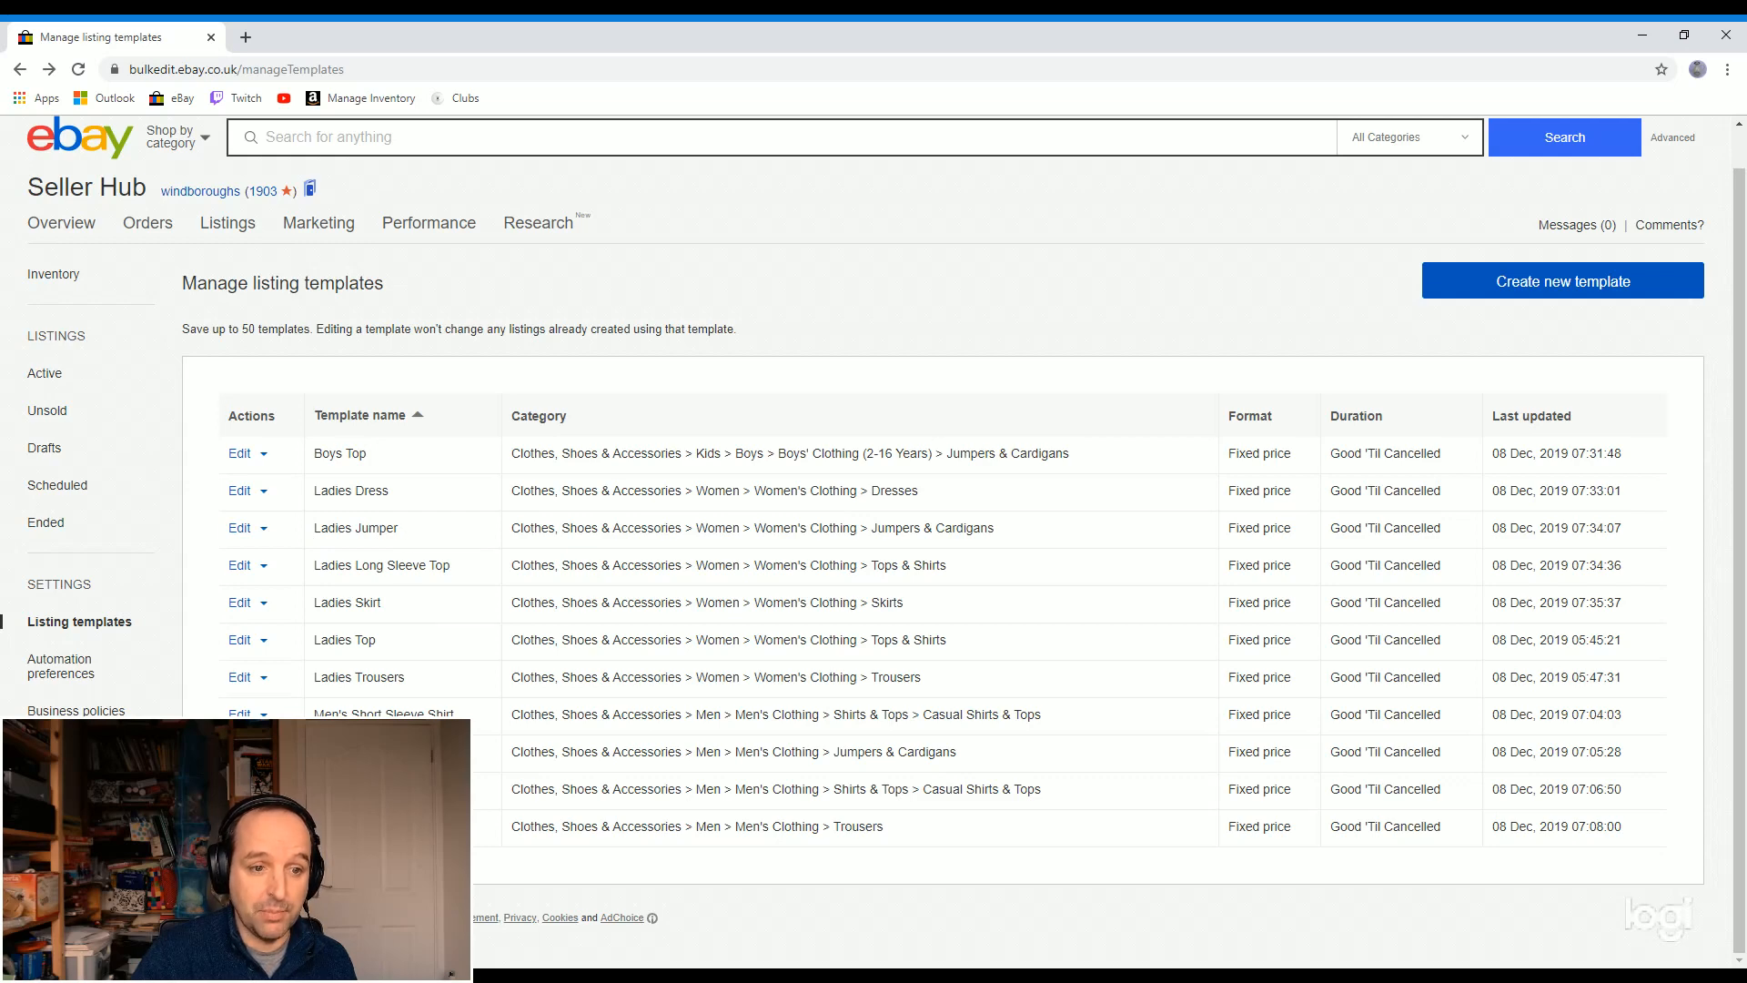
Step: Open the Men's Short Sleeve Shirt template, review its categories, item specifics and description, and go back to the template list
click(244, 713)
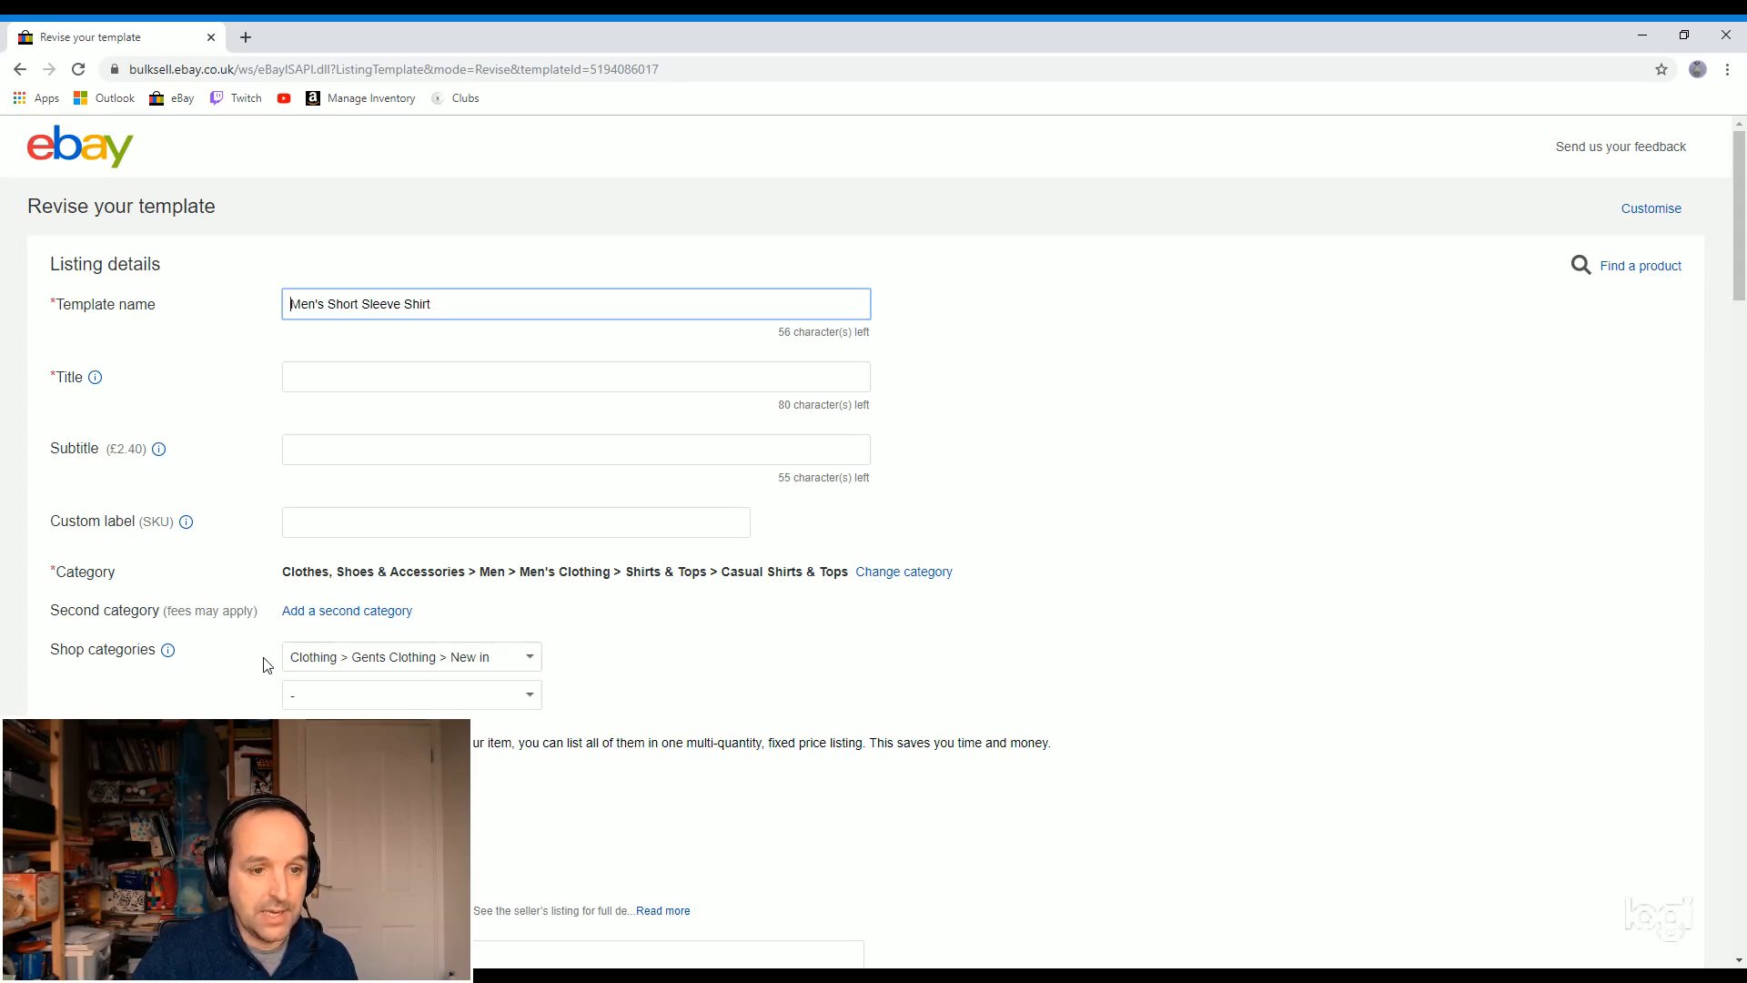
scroll(465, 673, down, 14)
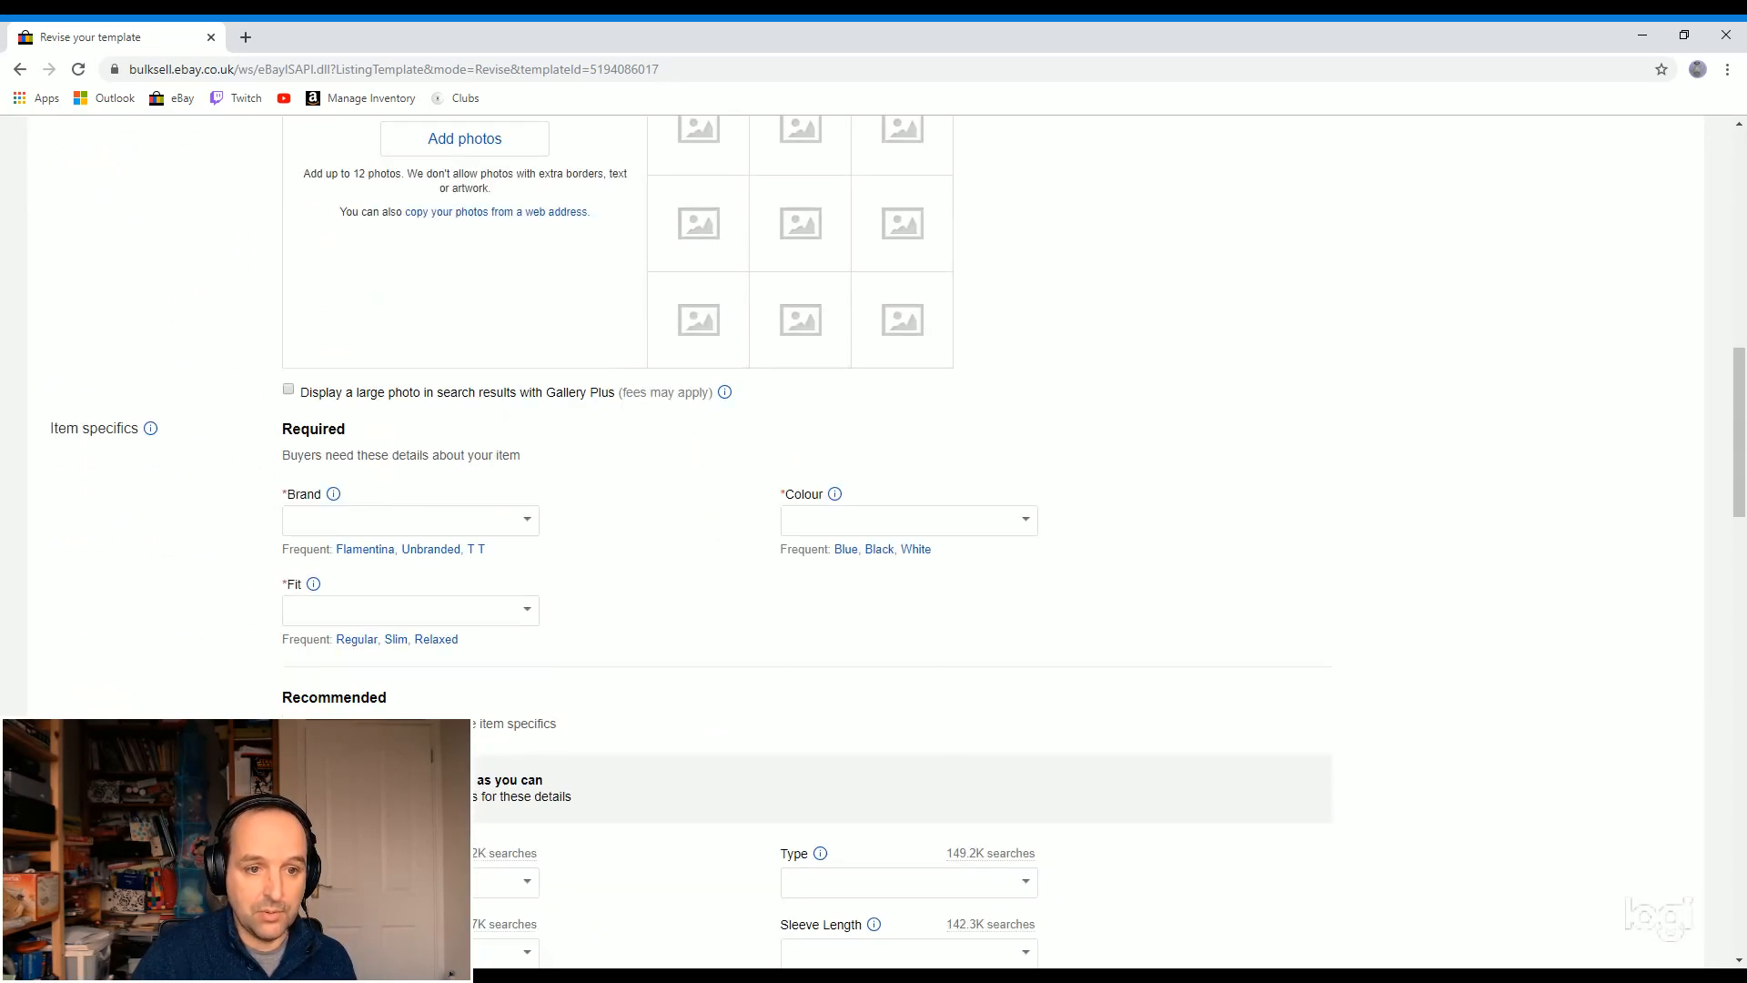
scroll(465, 674, down, 9)
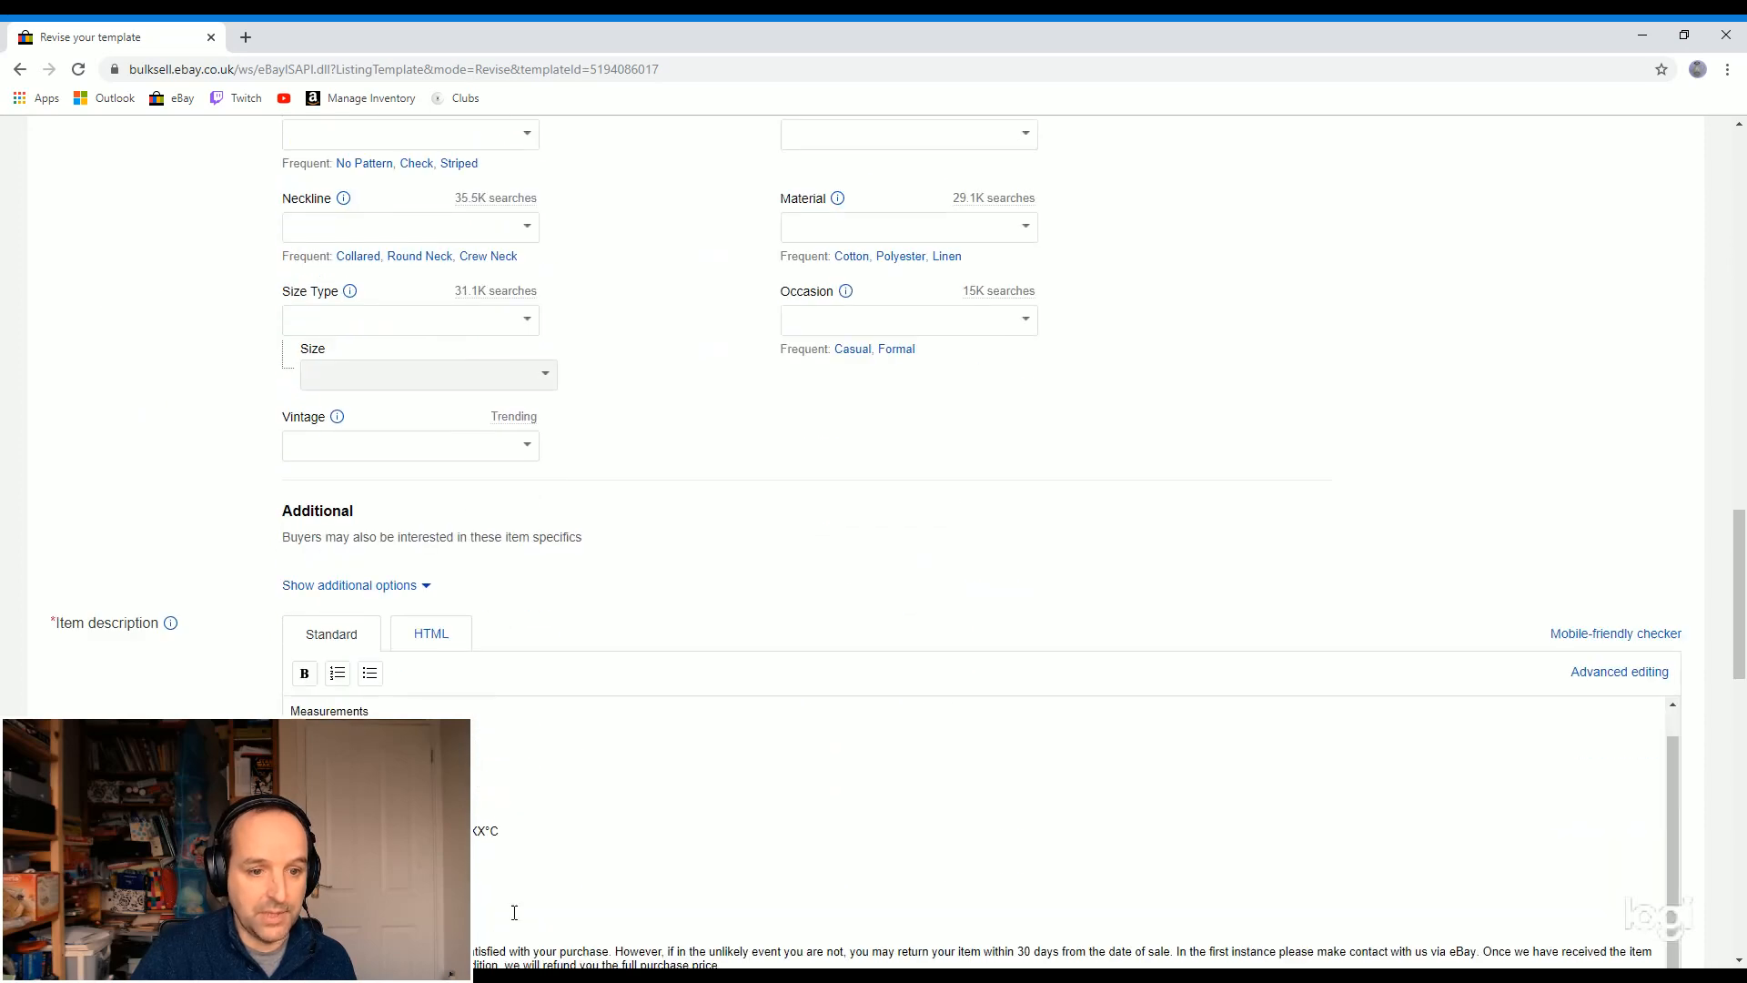
click(19, 70)
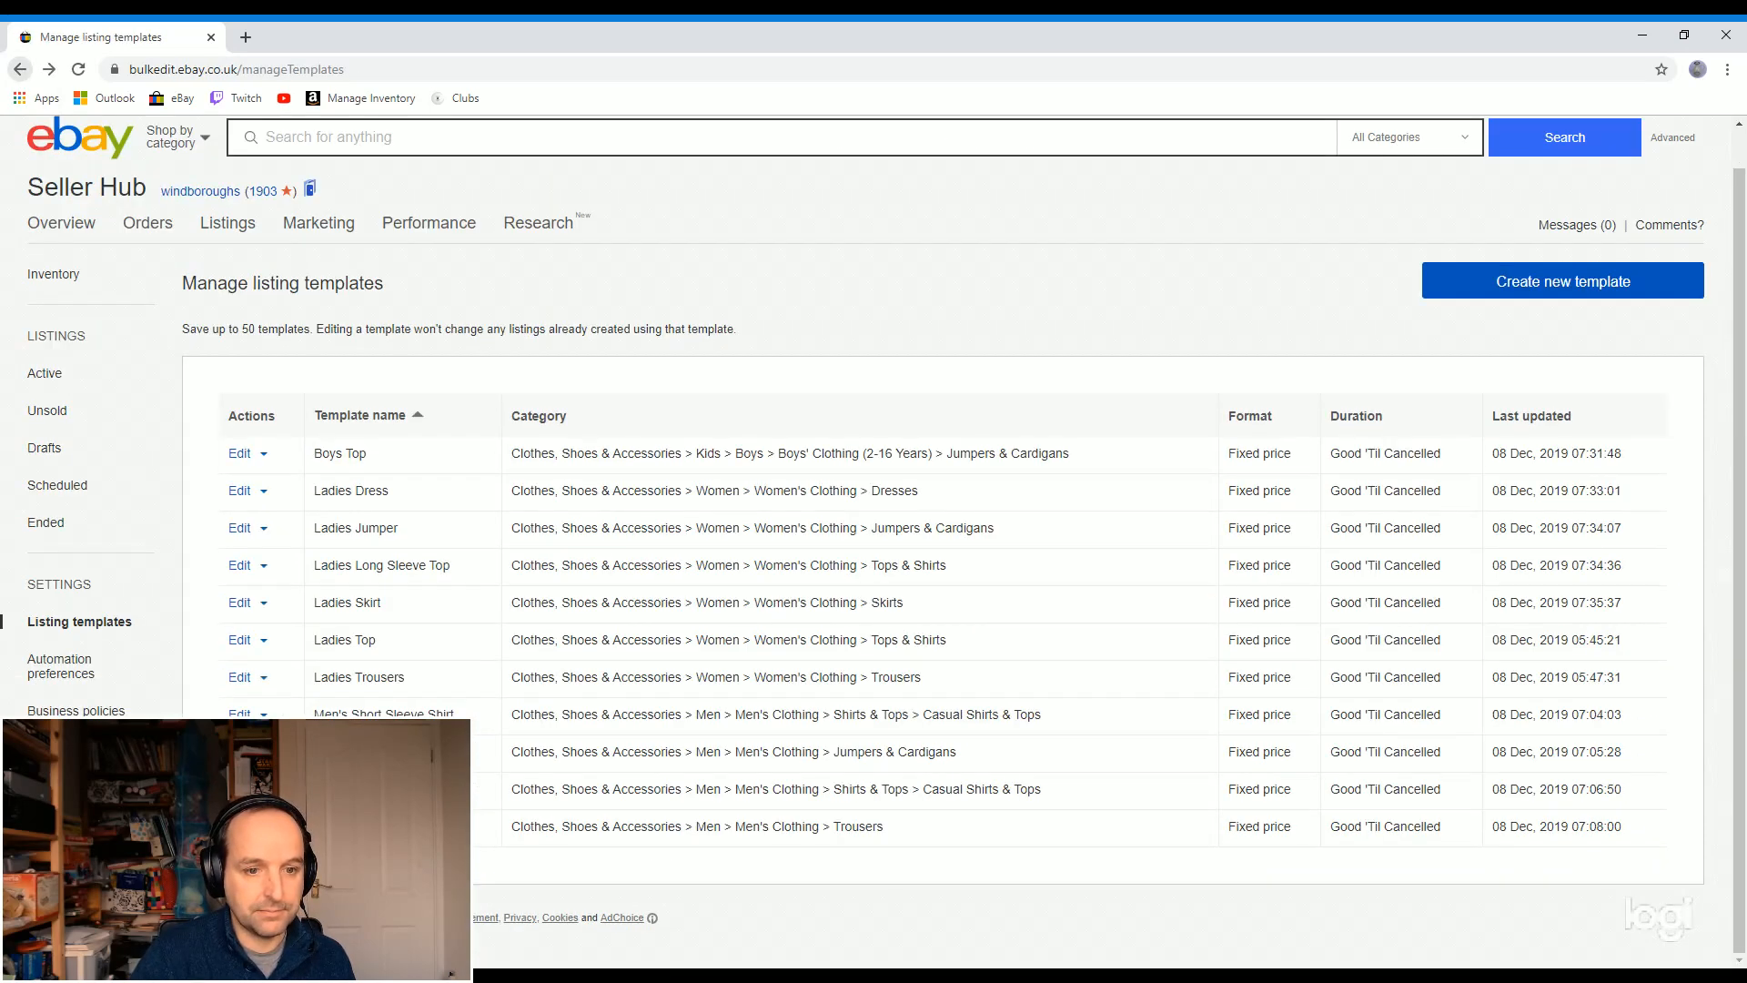